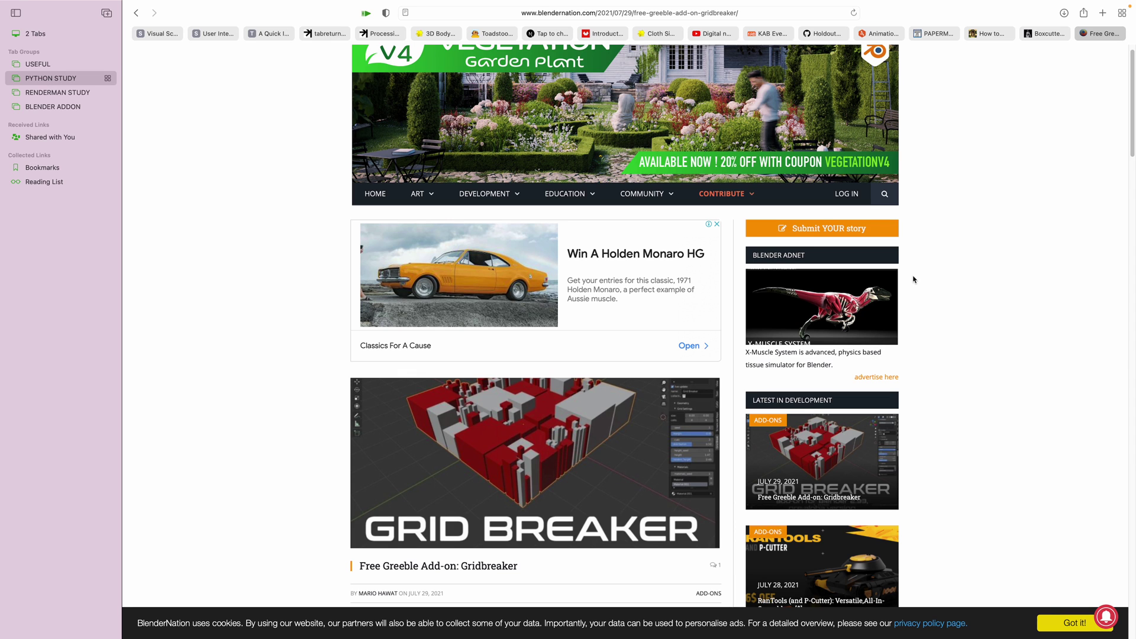
scroll(911, 293, "down", 1)
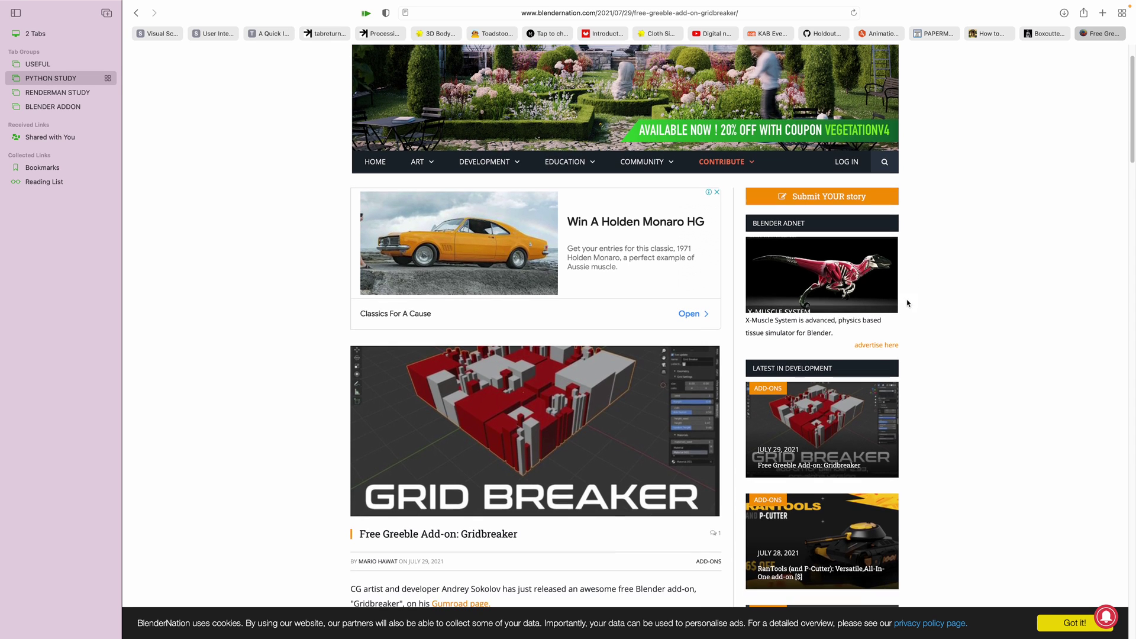
scroll(907, 306, "down", 2)
scroll(889, 331, "down", 1)
scroll(798, 346, "down", 2)
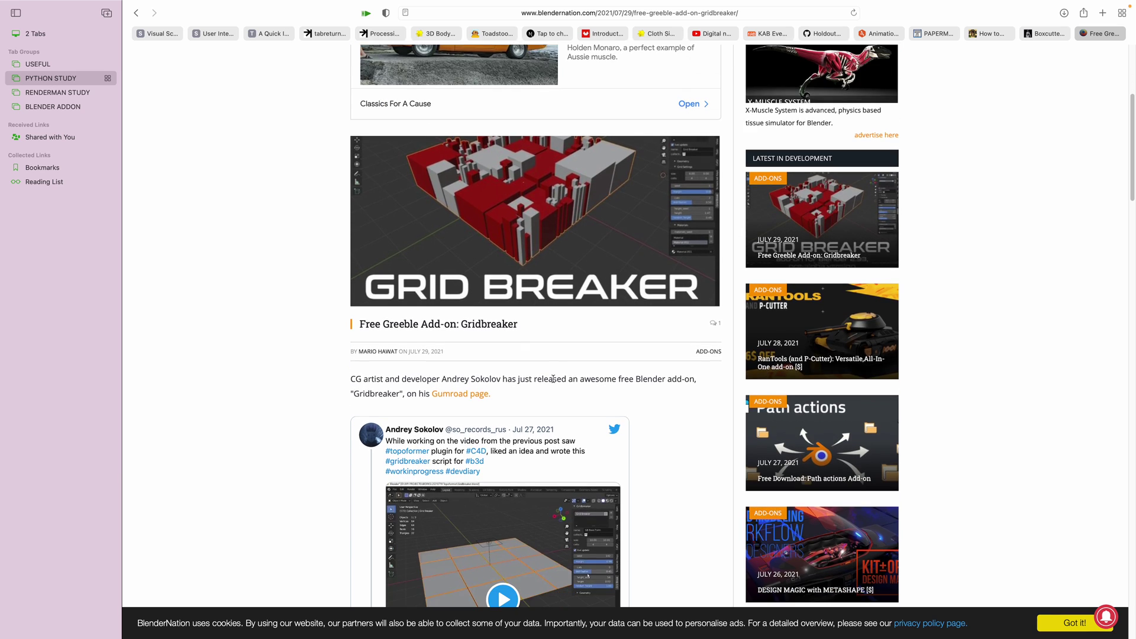
scroll(532, 355, "down", 2)
scroll(317, 378, "down", 3)
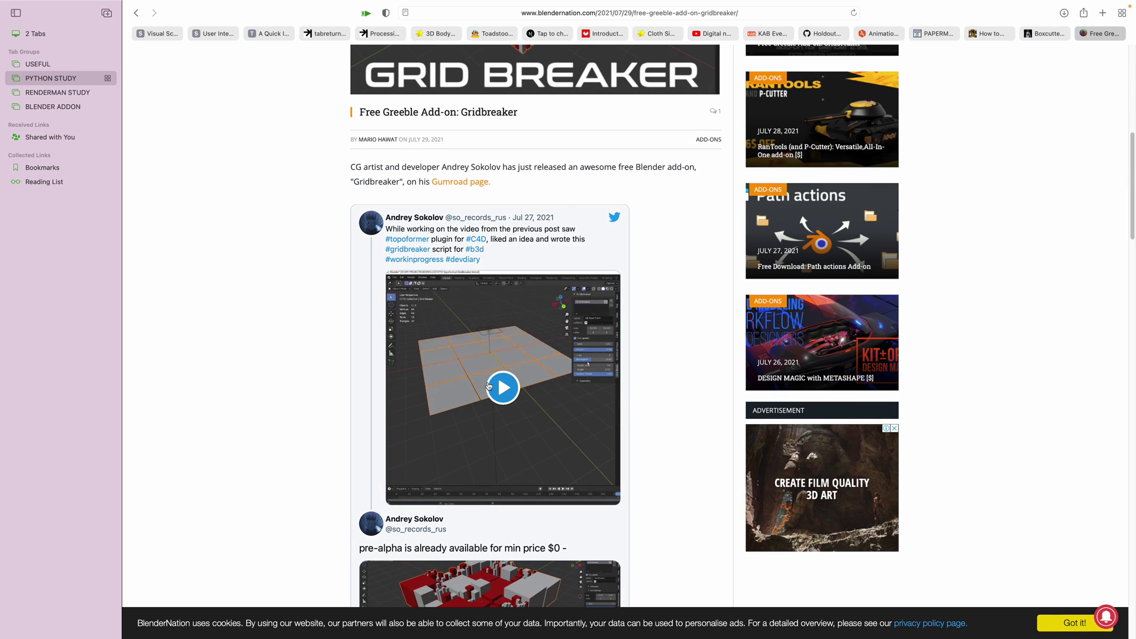
scroll(400, 363, "down", 2)
scroll(485, 350, "down", 2)
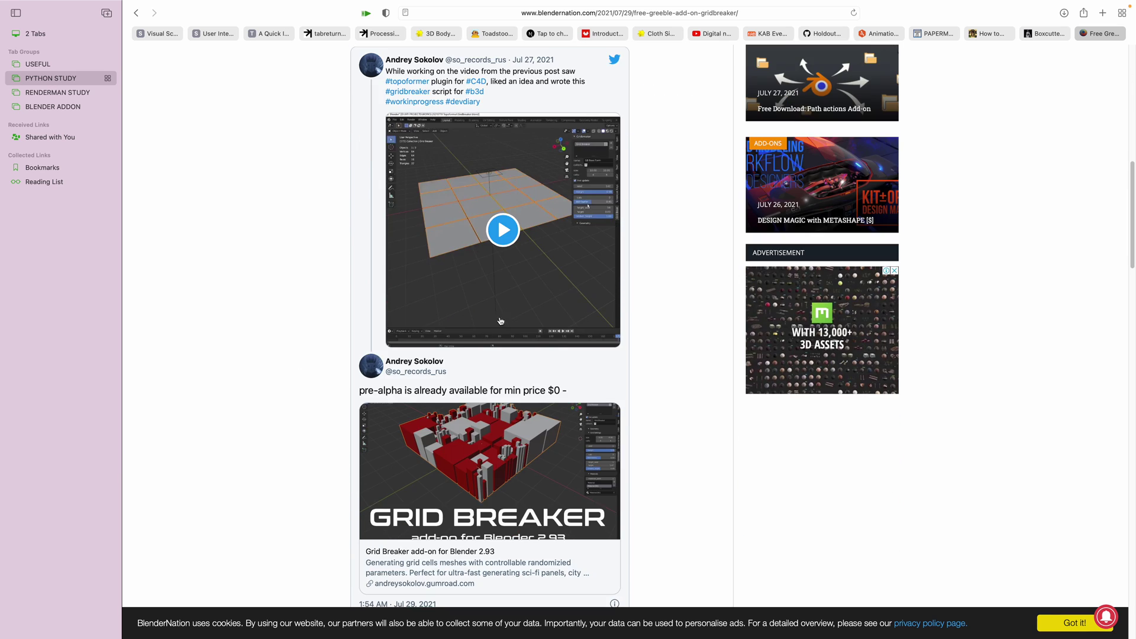
scroll(480, 374, "down", 2)
scroll(470, 377, "down", 2)
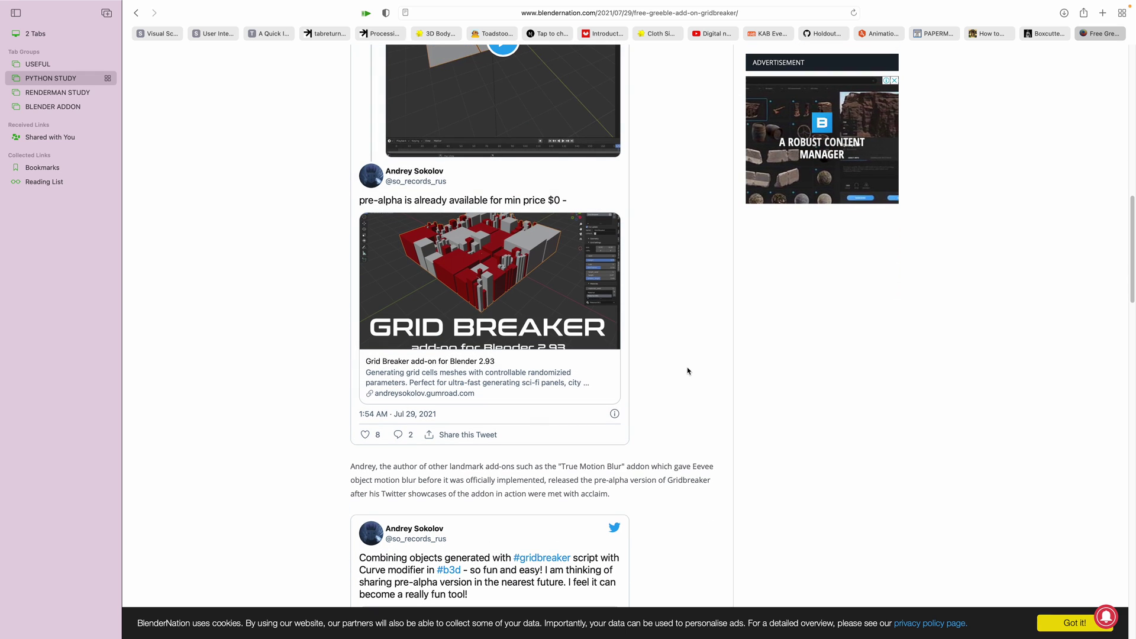
scroll(661, 409, "down", 1)
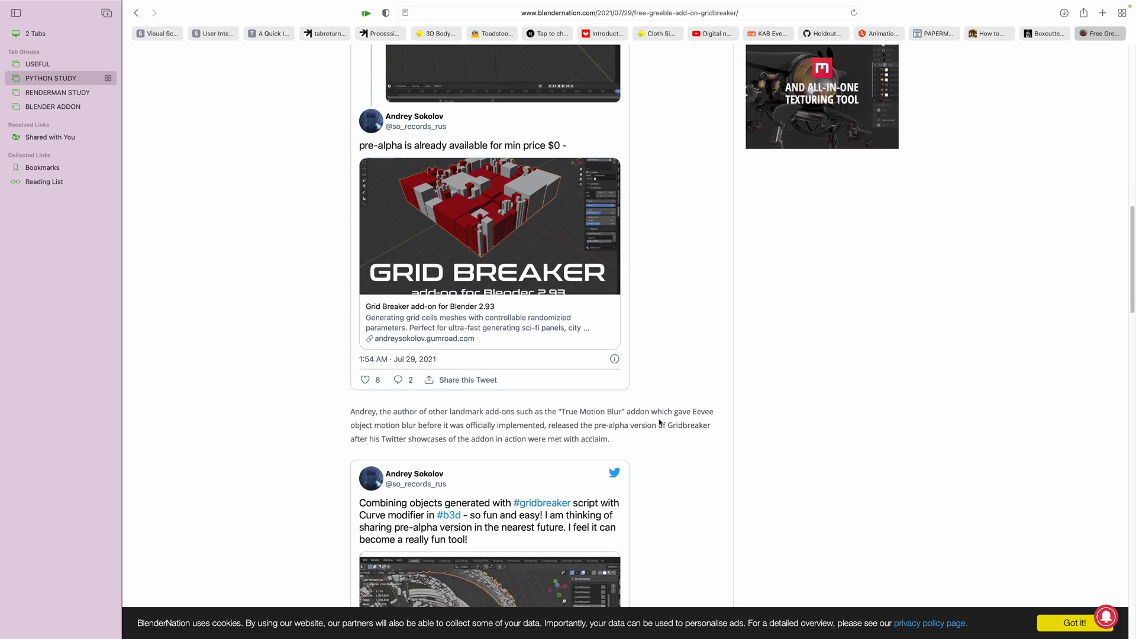
scroll(660, 418, "down", 2)
scroll(660, 426, "down", 2)
scroll(659, 430, "down", 2)
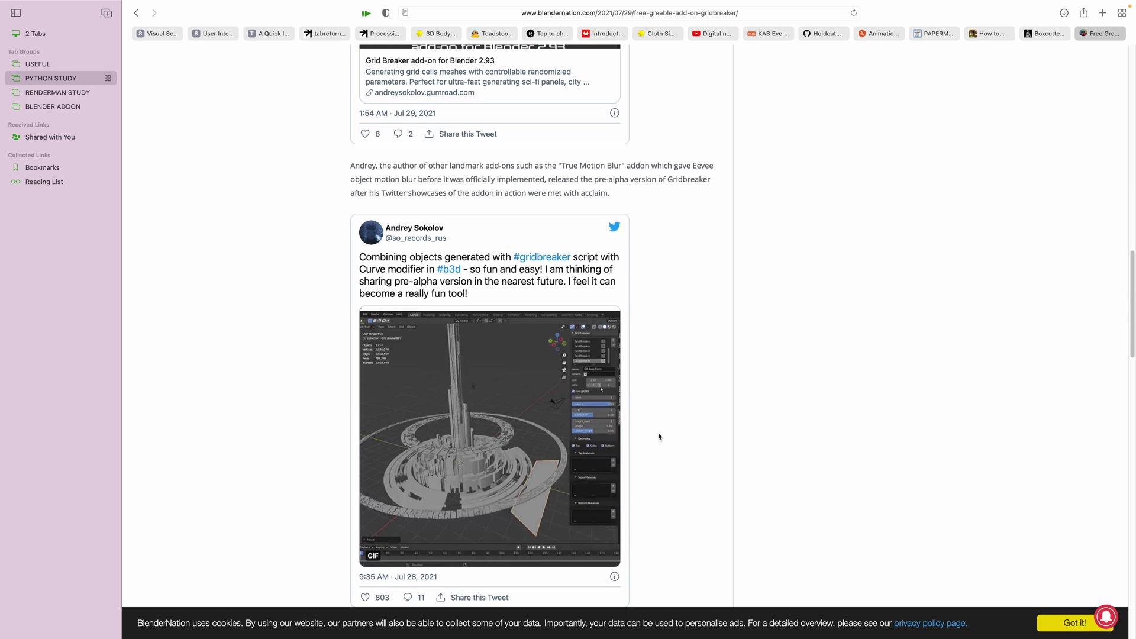
scroll(660, 435, "down", 1)
scroll(660, 439, "down", 2)
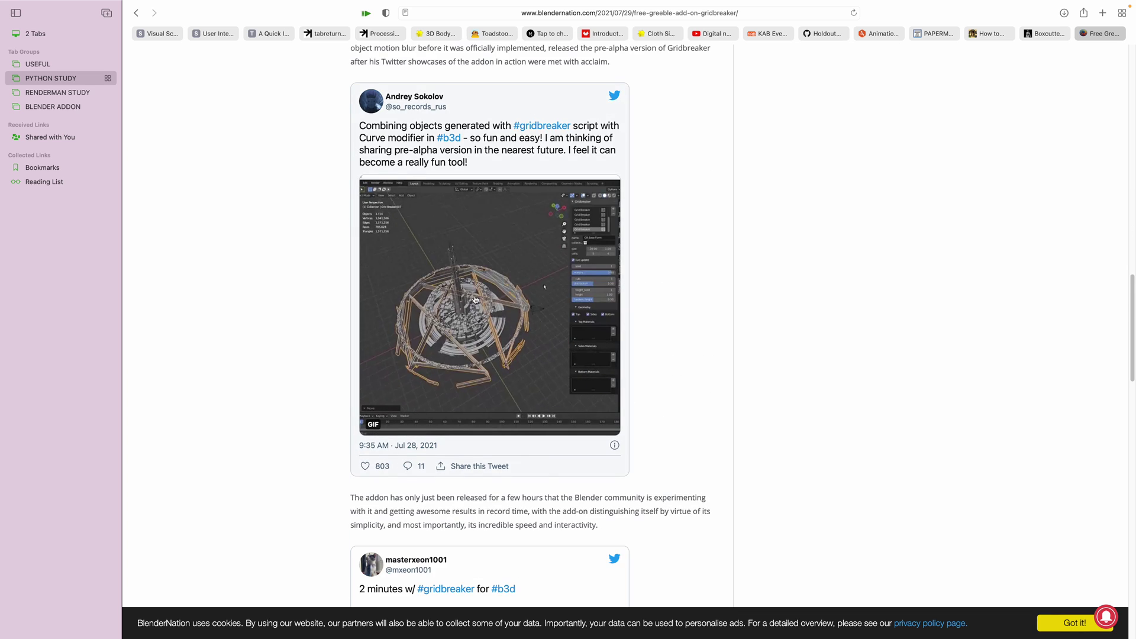
scroll(660, 435, "down", 1)
scroll(659, 434, "up", 1)
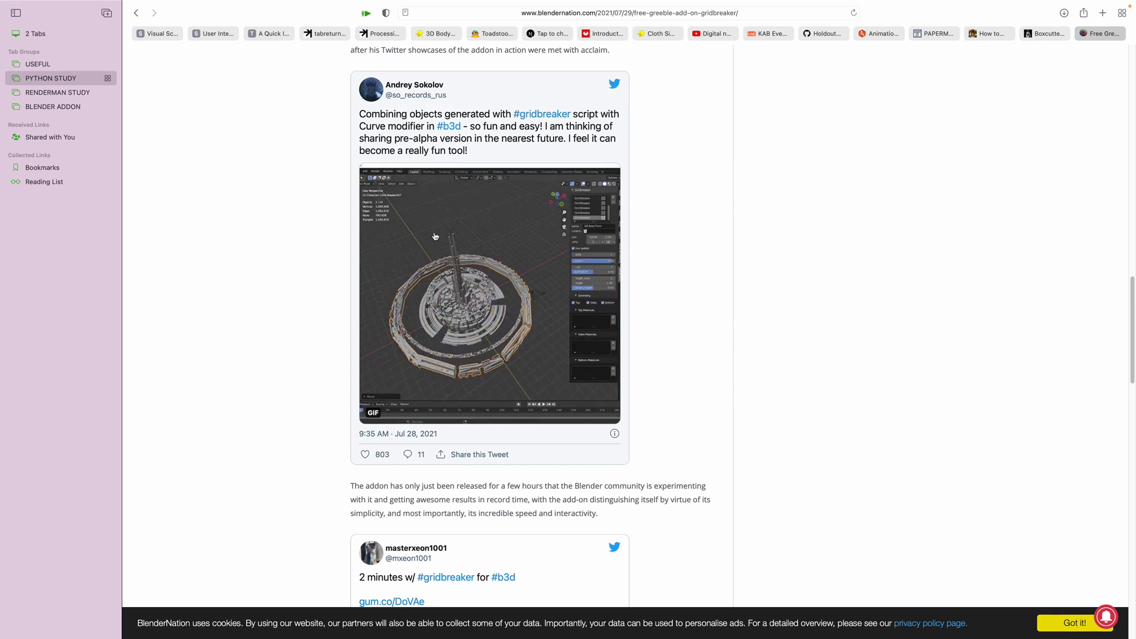
scroll(458, 213, "down", 2)
scroll(427, 186, "up", 3)
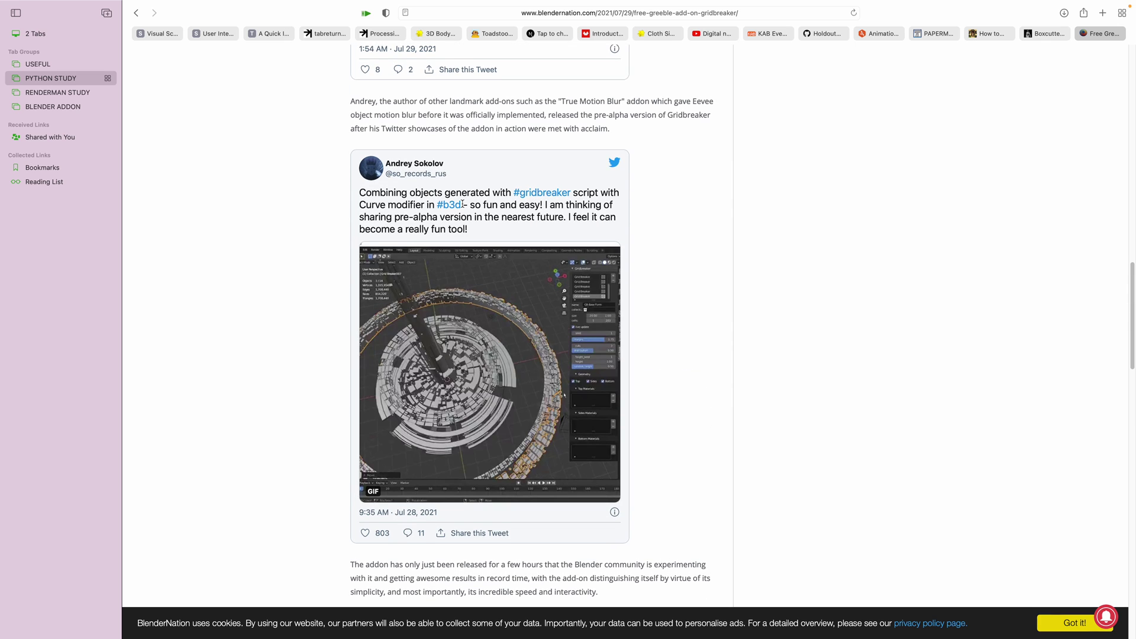
scroll(462, 240, "down", 2)
scroll(524, 319, "down", 2)
scroll(562, 386, "down", 2)
scroll(562, 387, "down", 1)
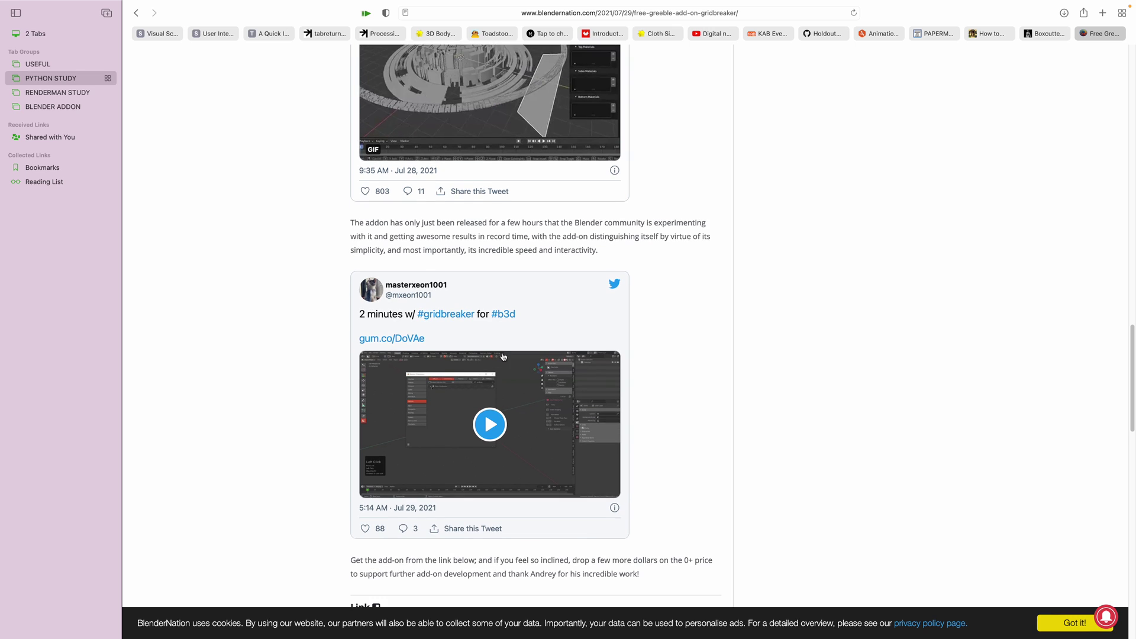
scroll(533, 386, "down", 1)
scroll(500, 389, "down", 1)
scroll(489, 377, "down", 2)
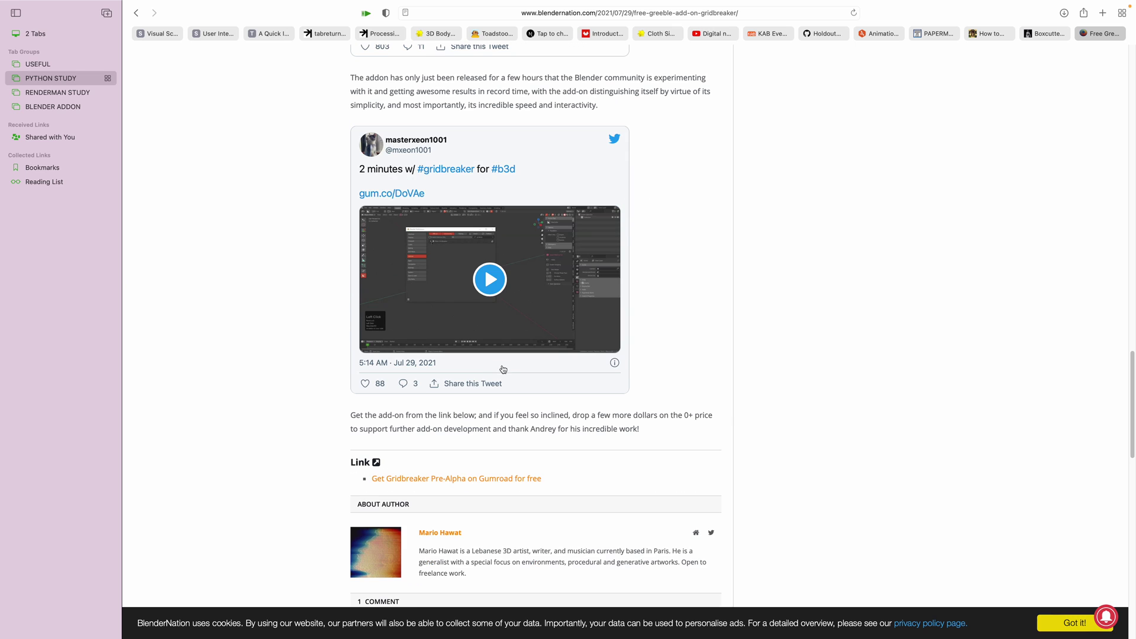
- Play the Gridbreaker demo video, skip ahead, then select every object in Blender
left_click(490, 280)
left_click(454, 328)
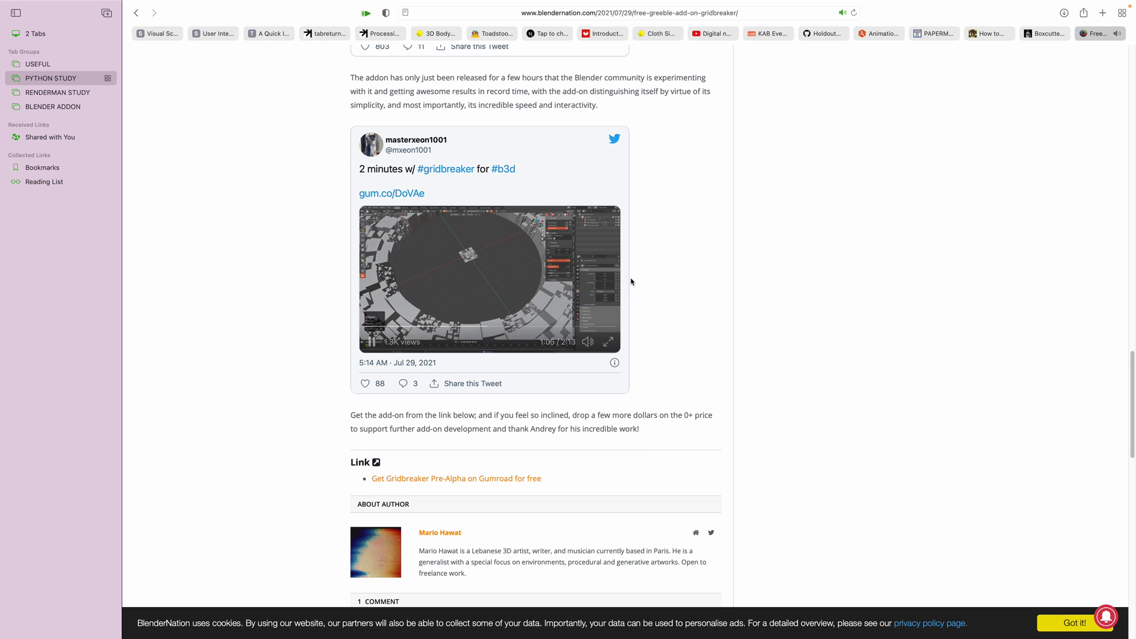
scroll(693, 302, "up", 1)
scroll(692, 301, "up", 5)
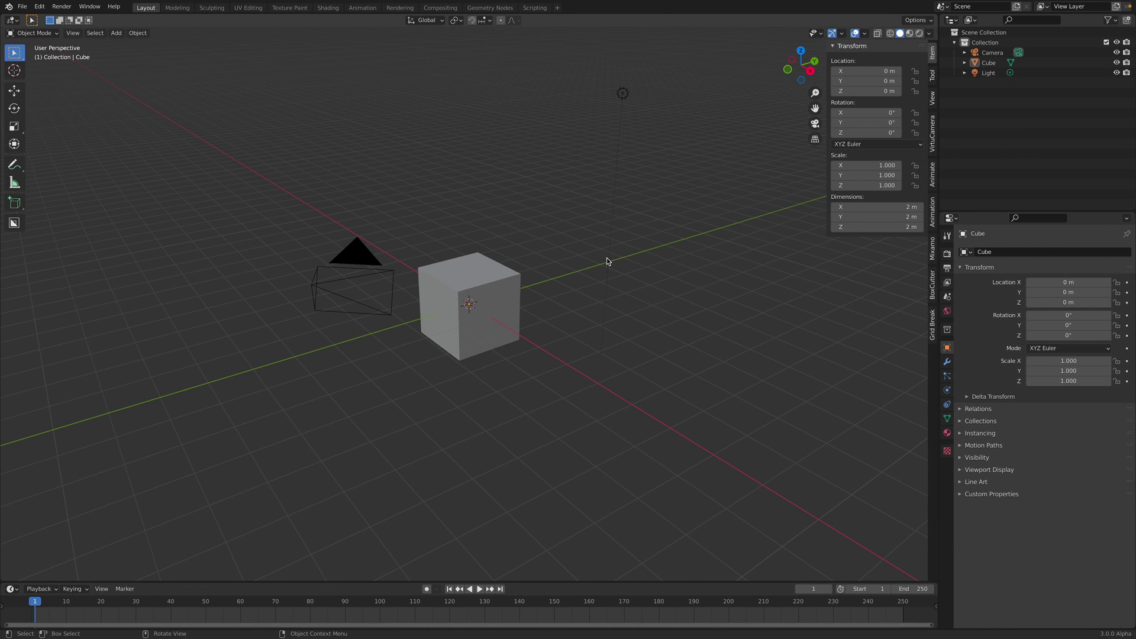
key("a")
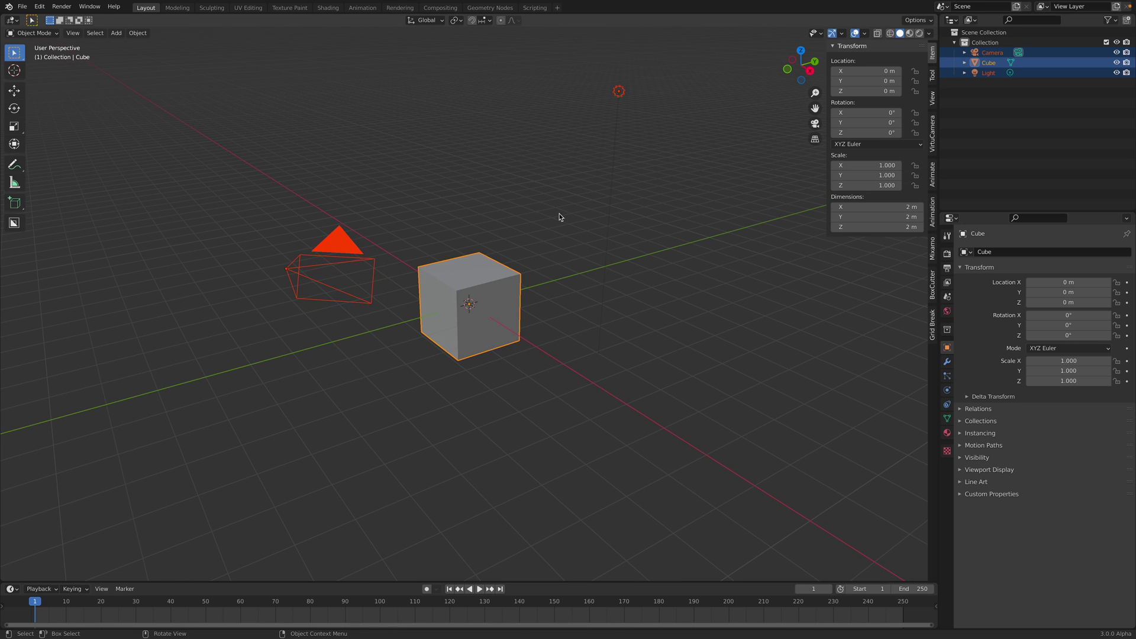
- Delete the camera, cube and light, and find Mesh: Gridbreaker by searching 'grid' in Add-ons
key("Delete")
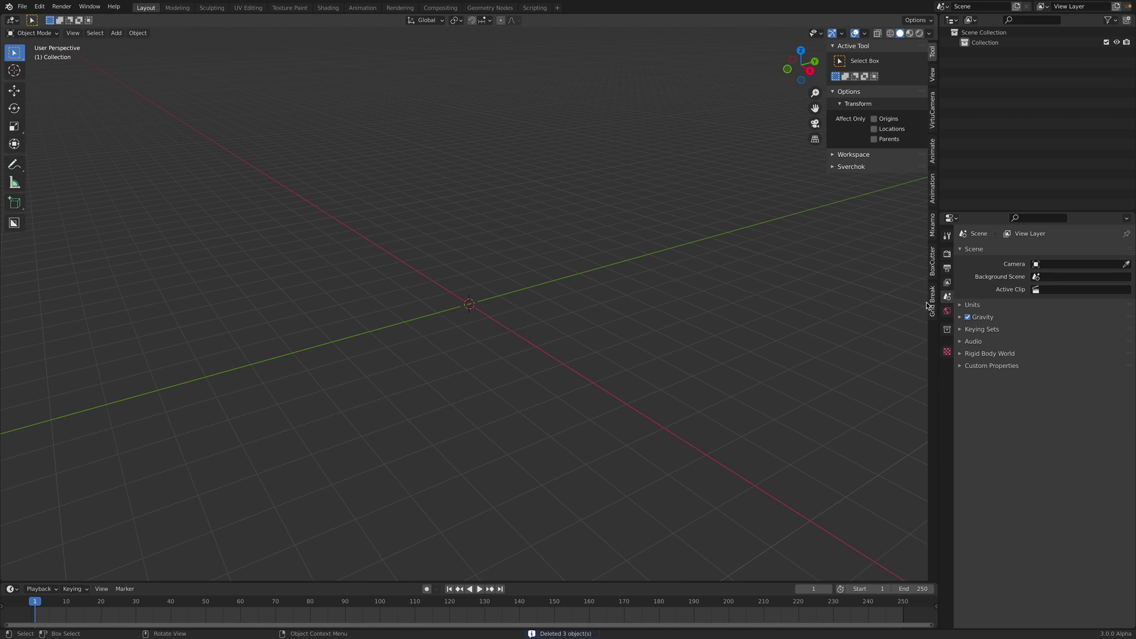
left_click(932, 302)
left_click(40, 6)
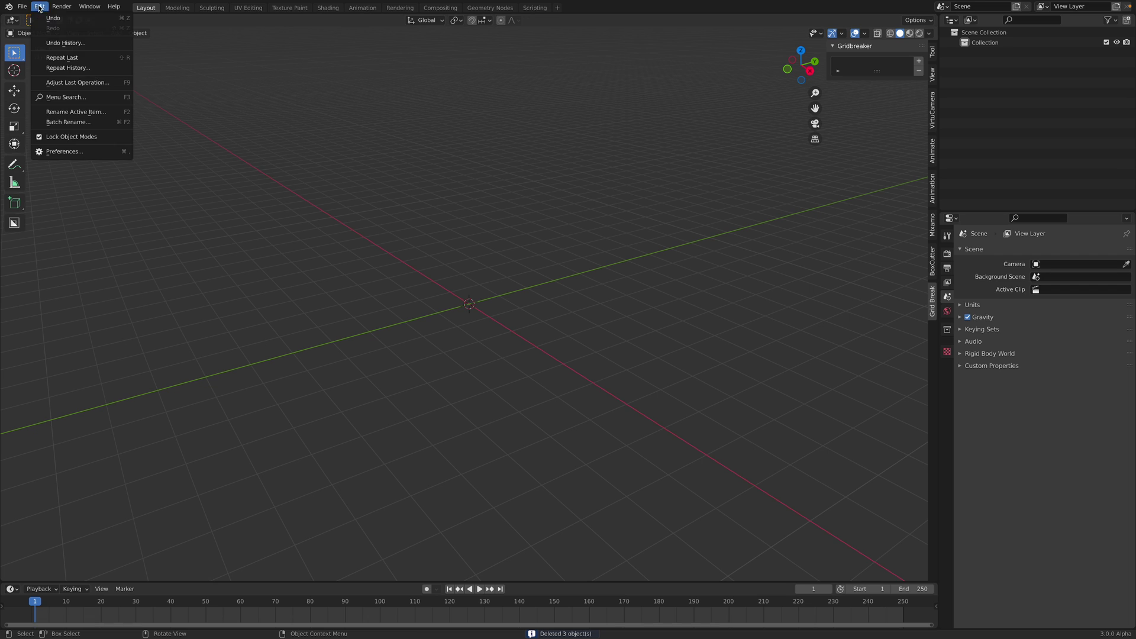
left_click(71, 153)
left_click(295, 59)
type("grid")
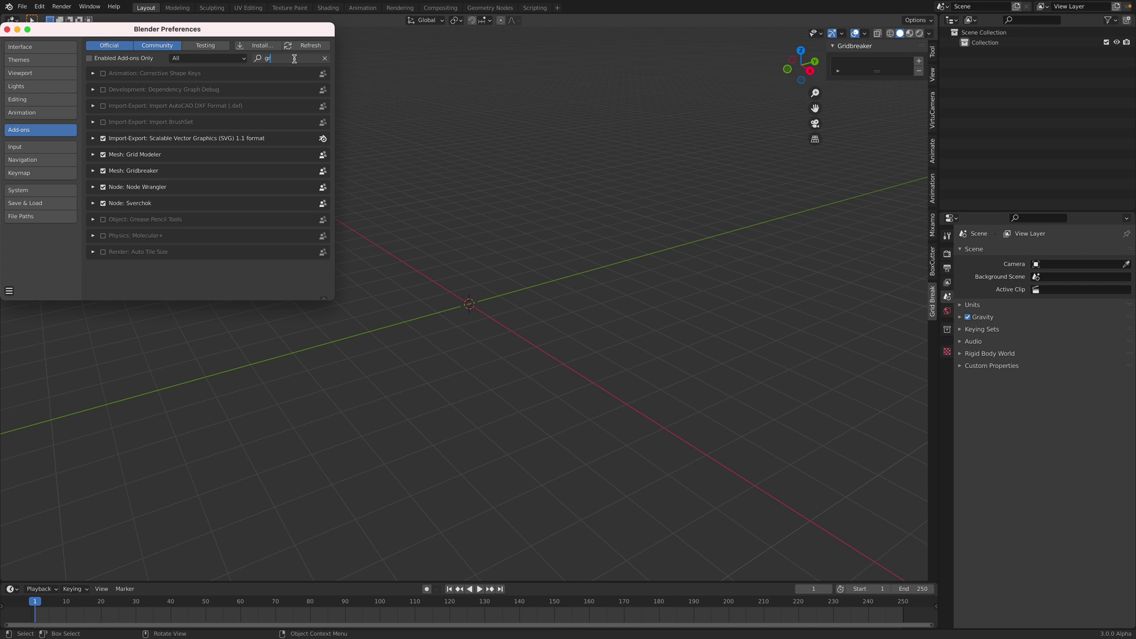
key("Return")
left_click(92, 89)
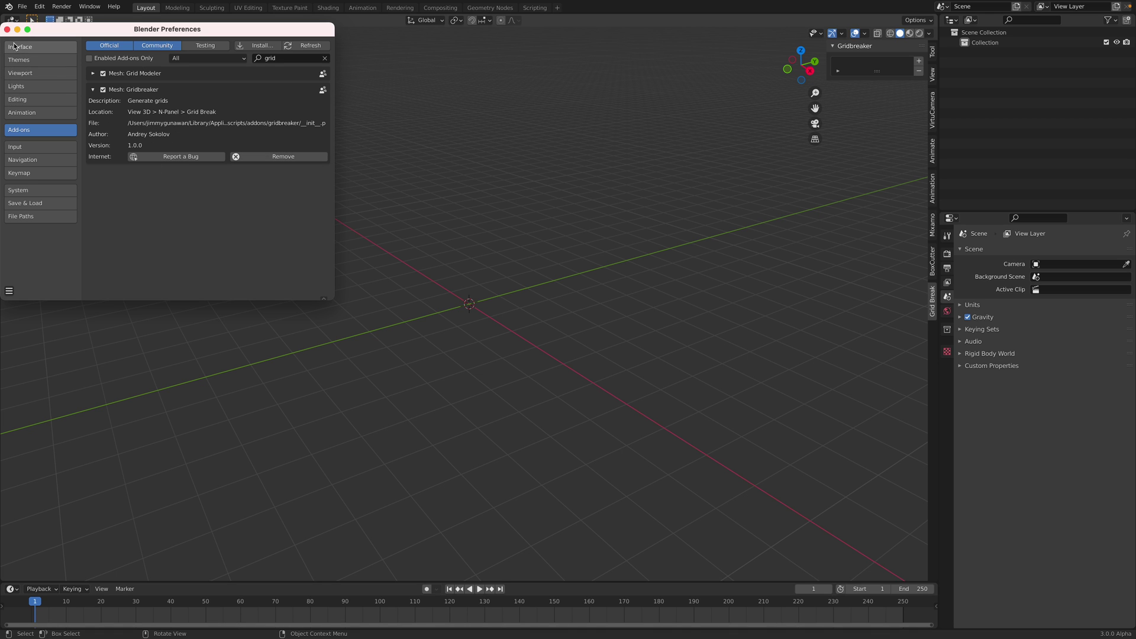
left_click(8, 29)
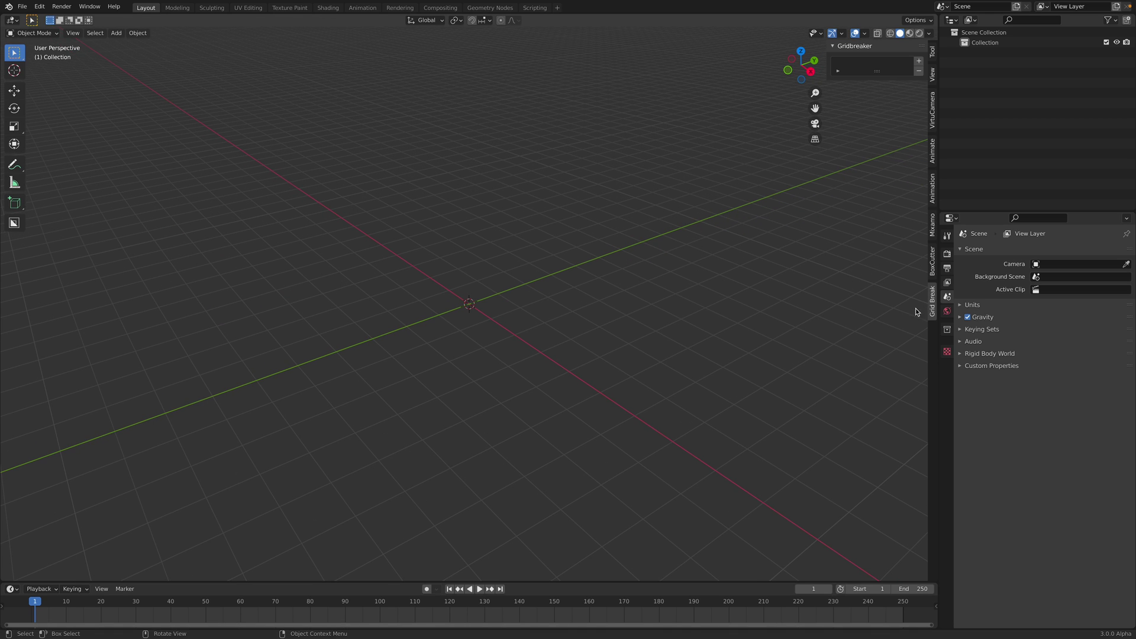
- Add a Grid Breaker plane at the origin and expand its Materials settings
left_click_drag(878, 72, 877, 183)
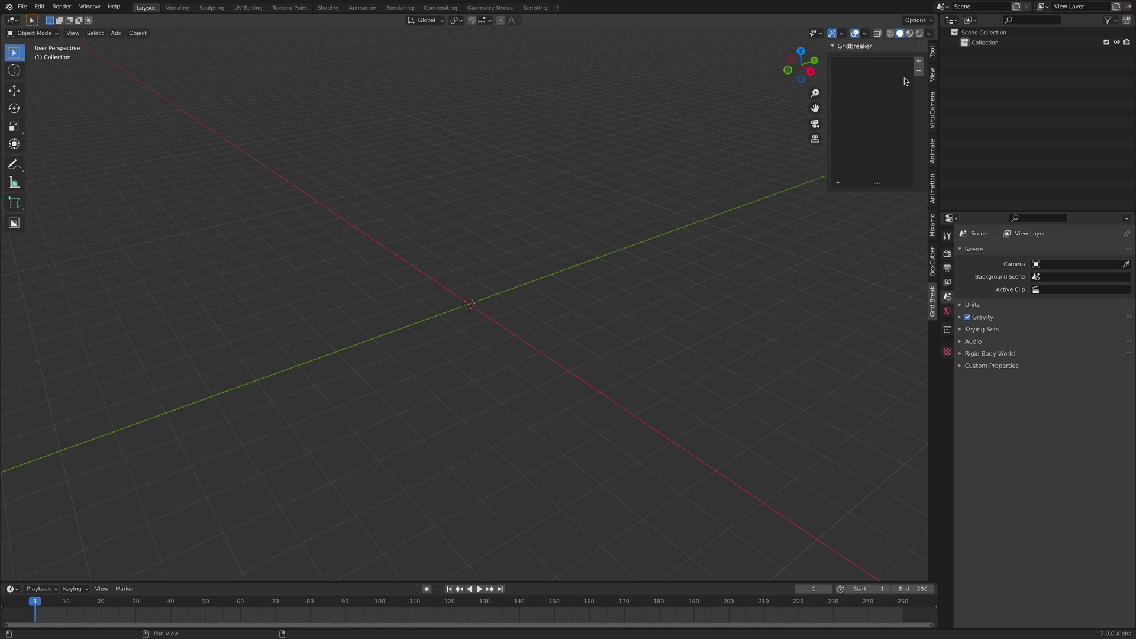
left_click(918, 61)
scroll(562, 326, "up", 4)
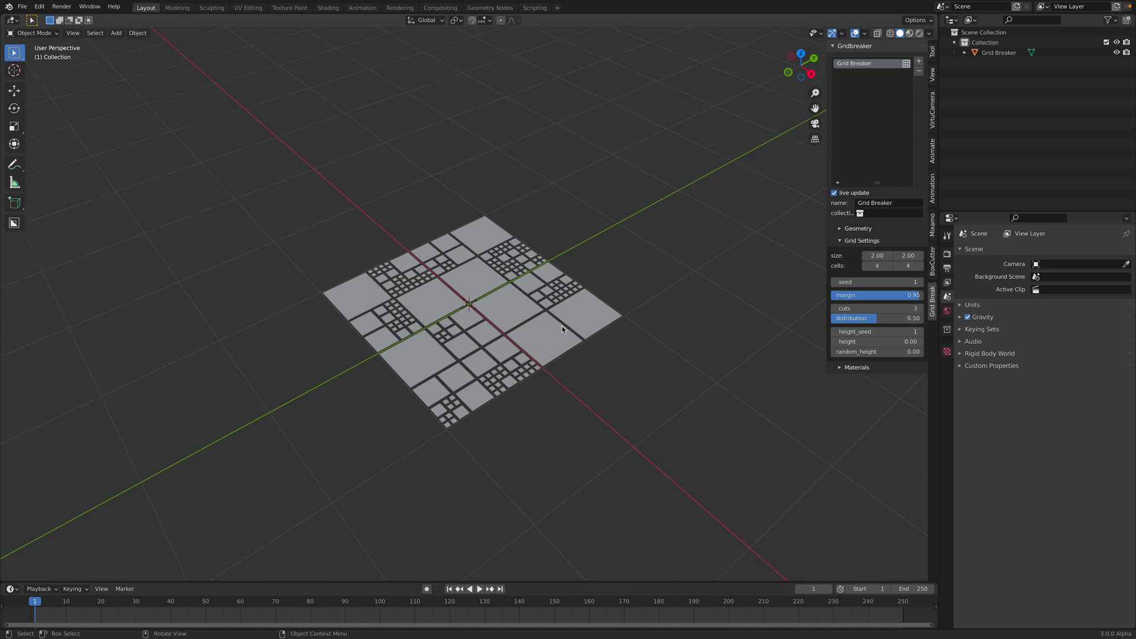
scroll(551, 328, "up", 2)
middle_click_drag(555, 310, 525, 319)
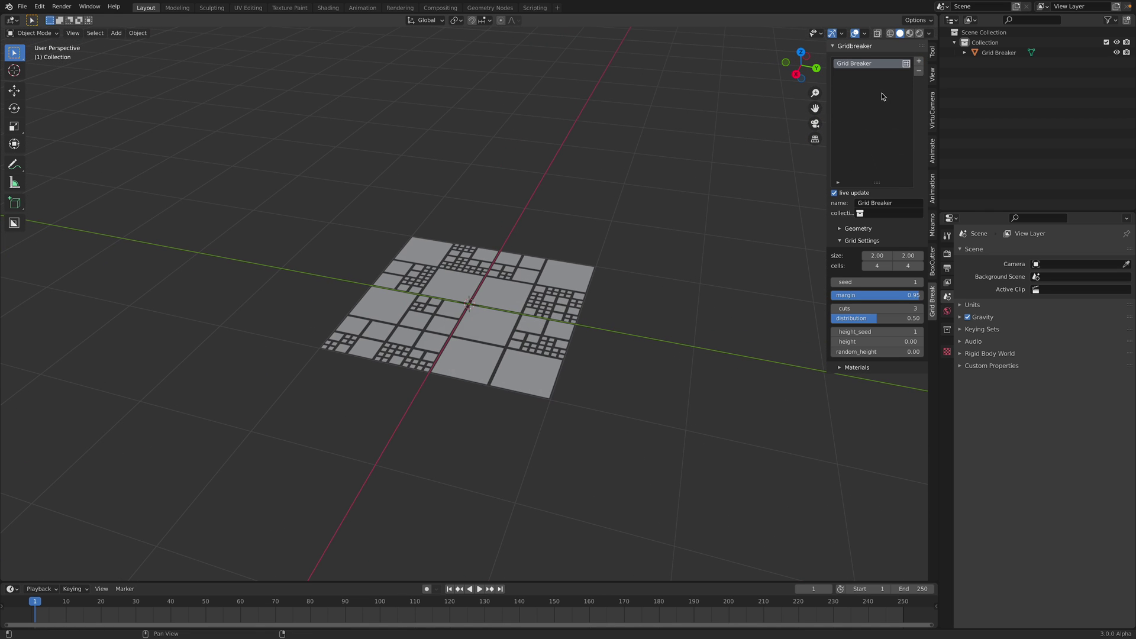
left_click(838, 367)
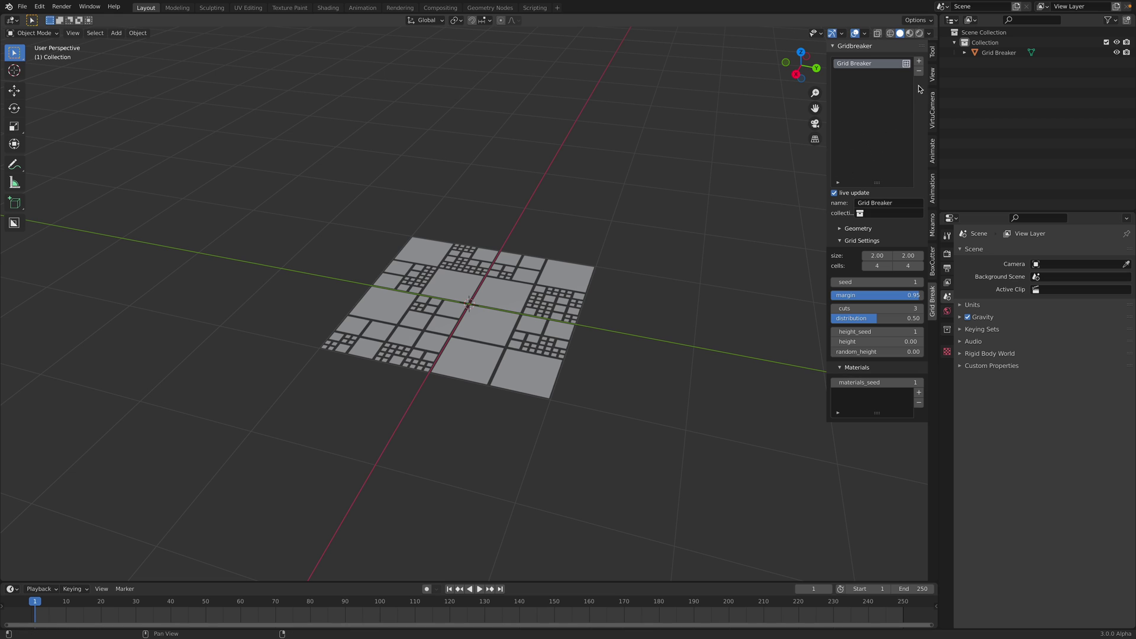
scroll(666, 249, "up", 3)
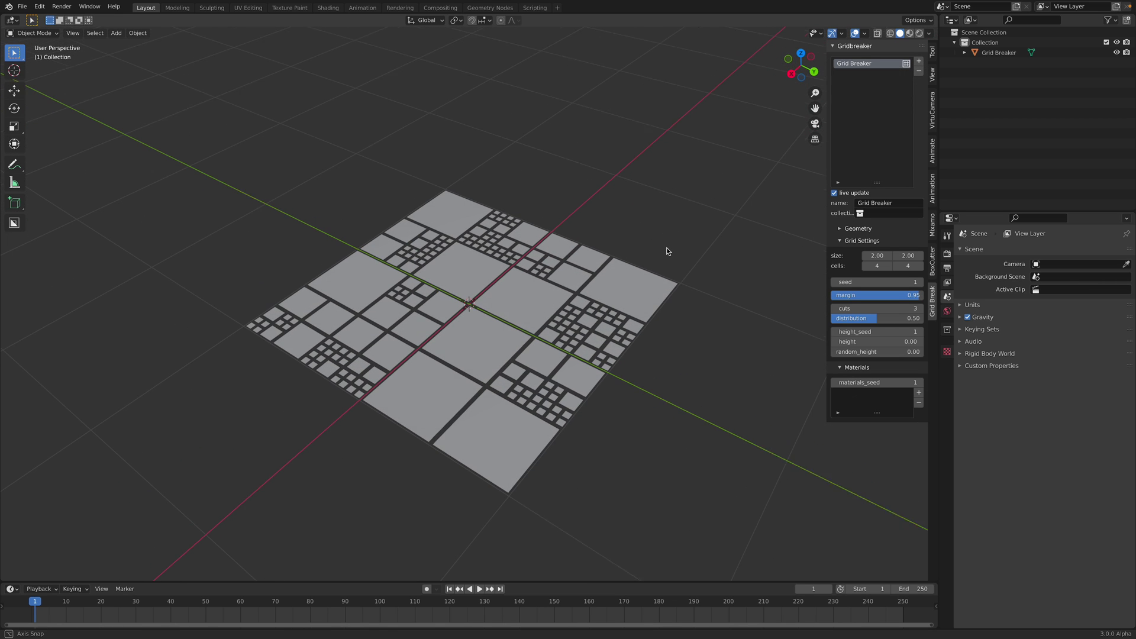
middle_click_drag(667, 249, 629, 258)
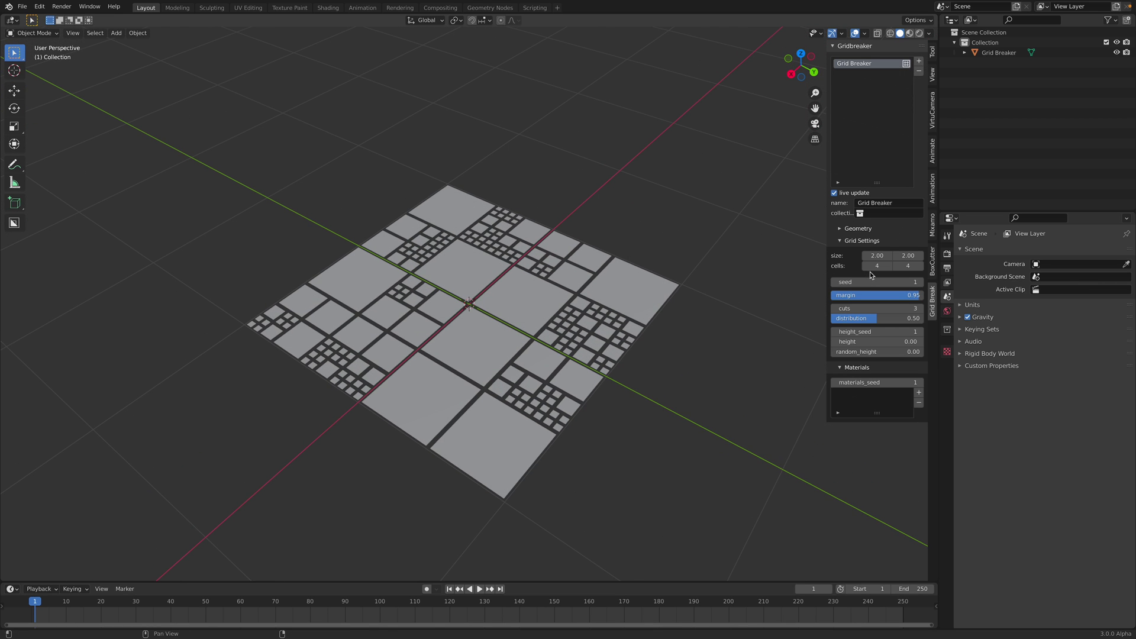
- Change the grid's X cell count and stretch its size along X
left_click_drag(875, 267, 887, 267)
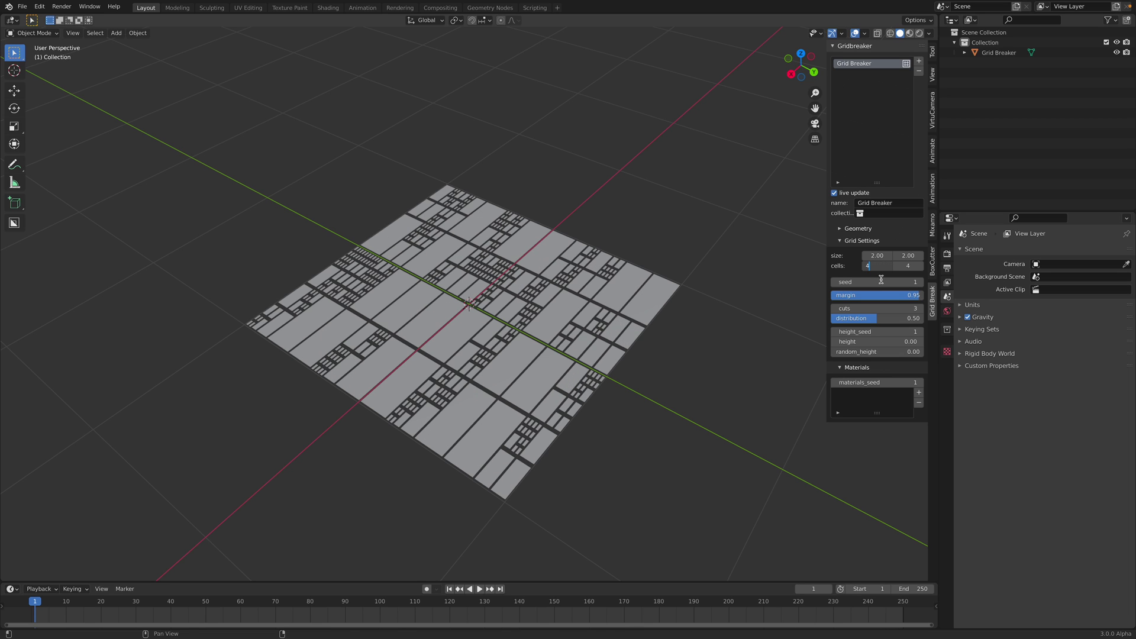
key("Return")
mouse_move(877, 256)
left_mouse_down()
mouse_move(891, 255)
mouse_move(868, 270)
mouse_move(872, 238)
left_mouse_up()
key("Return")
key("Return")
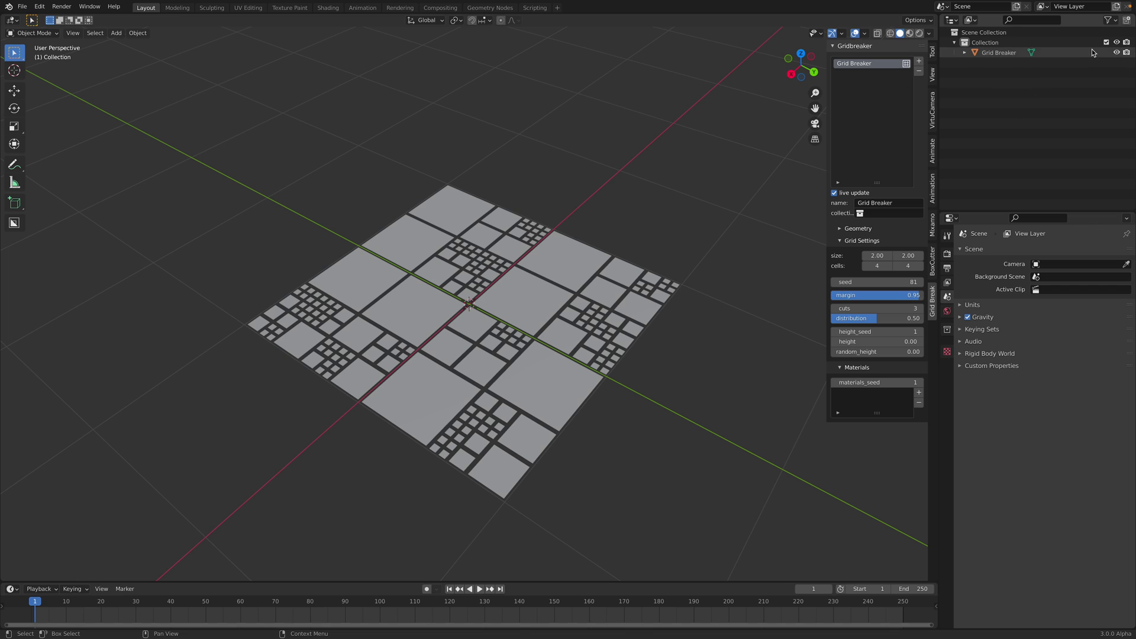
- Create a new collection named GB and send Grid Breaker objects into it
left_click(1129, 25)
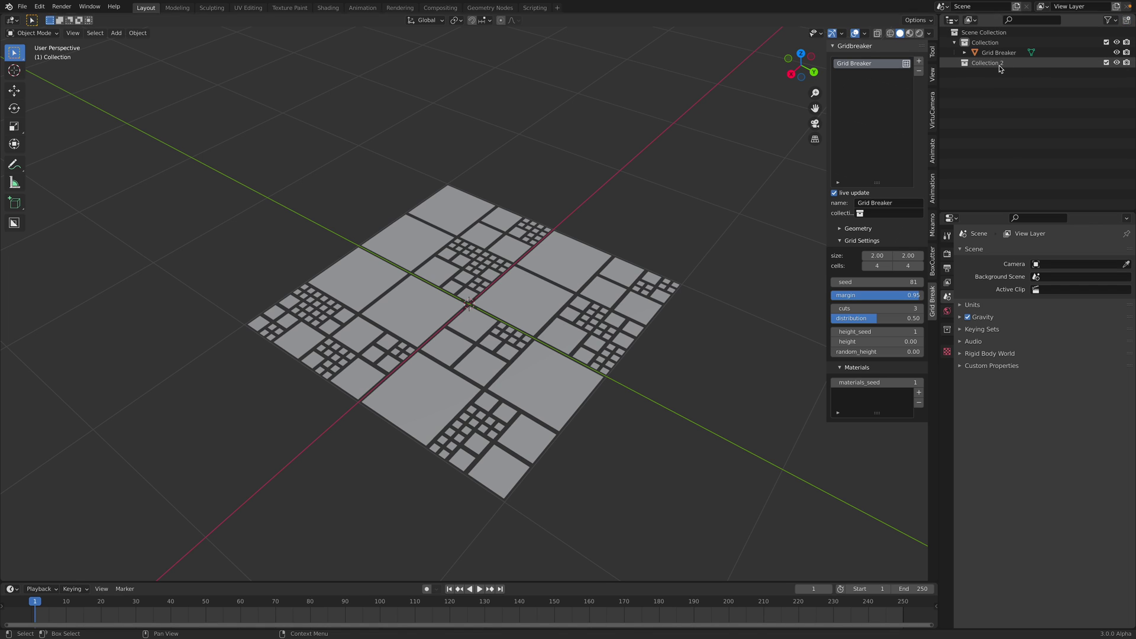
key("F2")
type("GB")
key("Return")
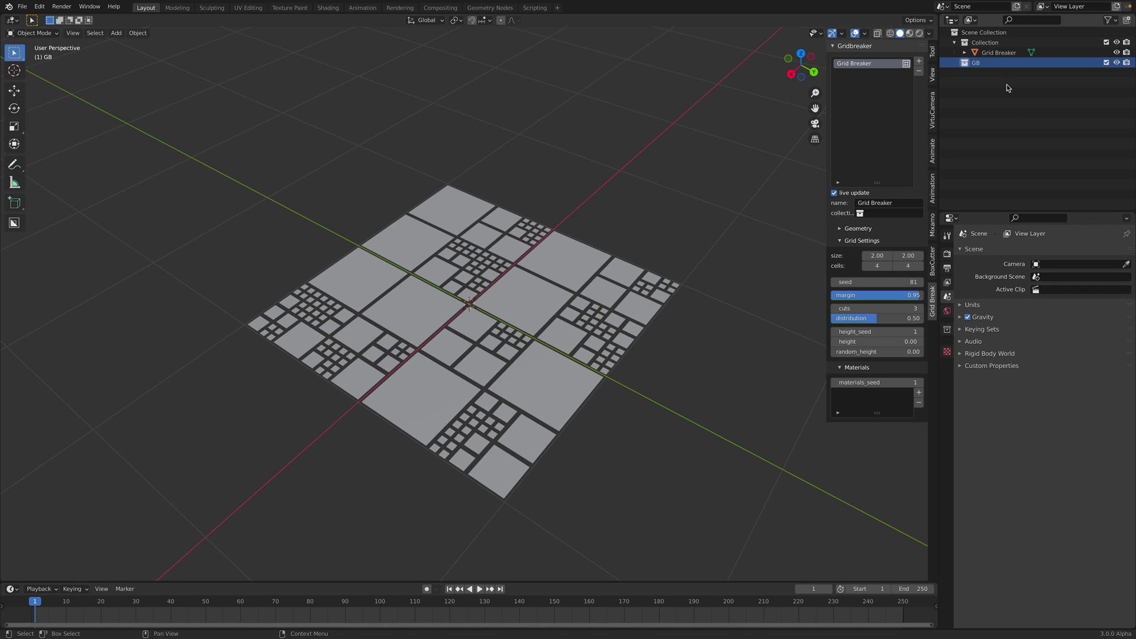
left_click(891, 213)
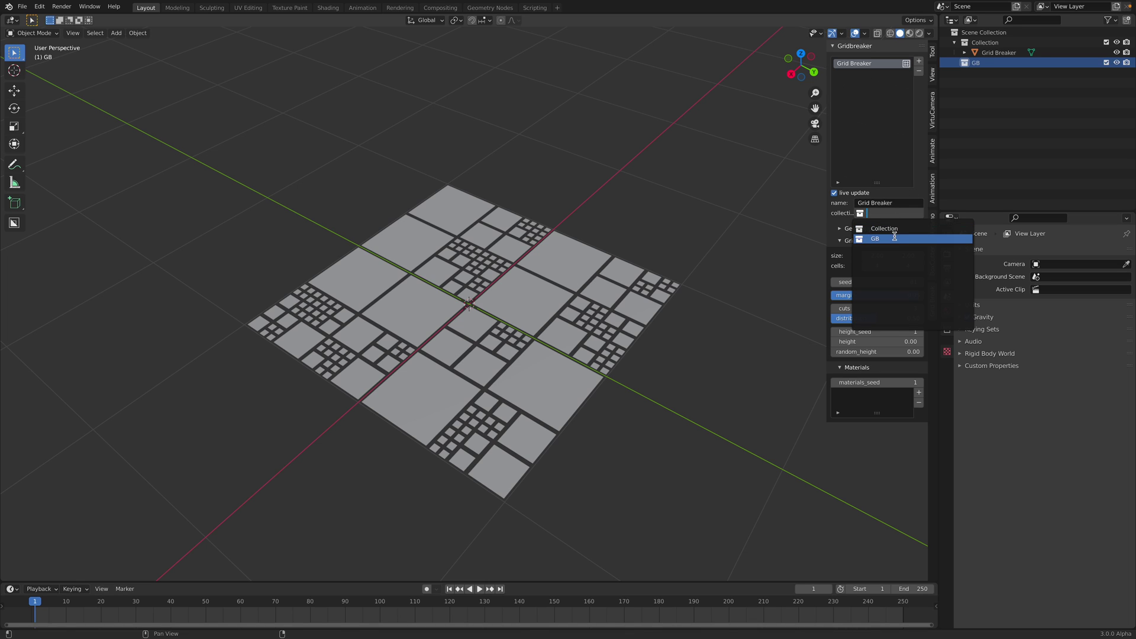
left_click(882, 239)
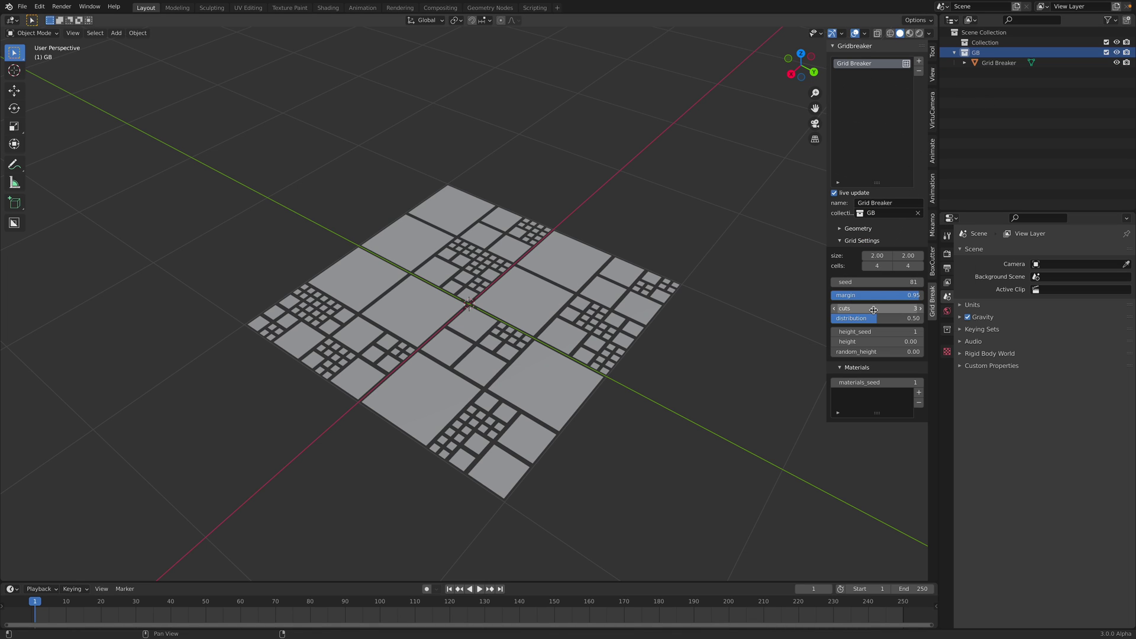
- Try other cut counts, settle on 3 cuts, and lower distribution to 0.47
left_click_drag(878, 314, 865, 314)
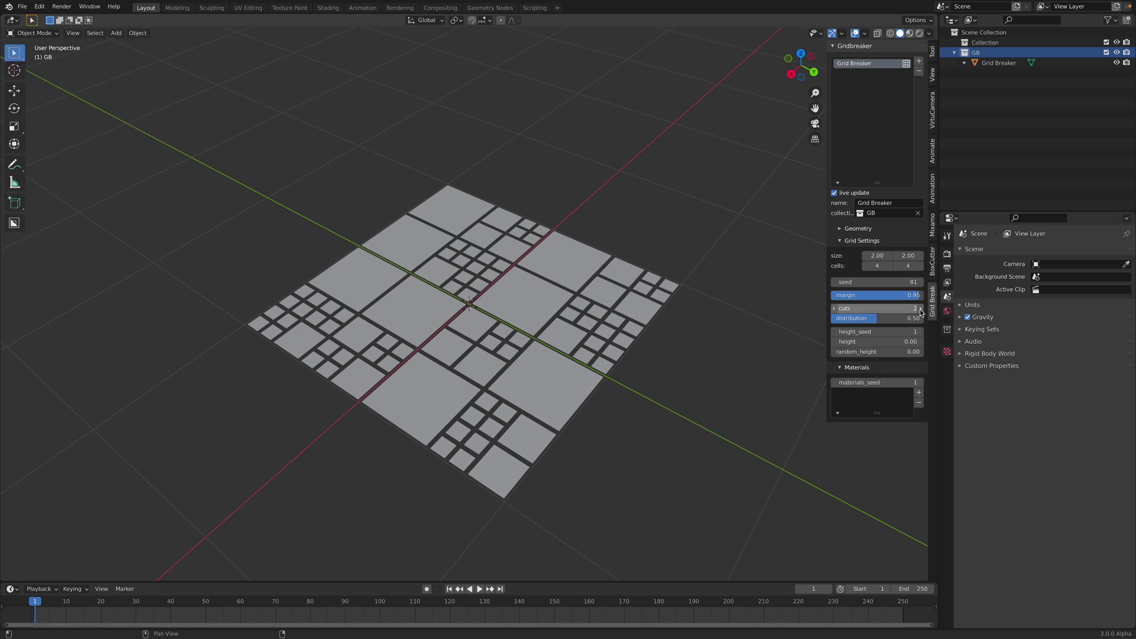
left_click(921, 312)
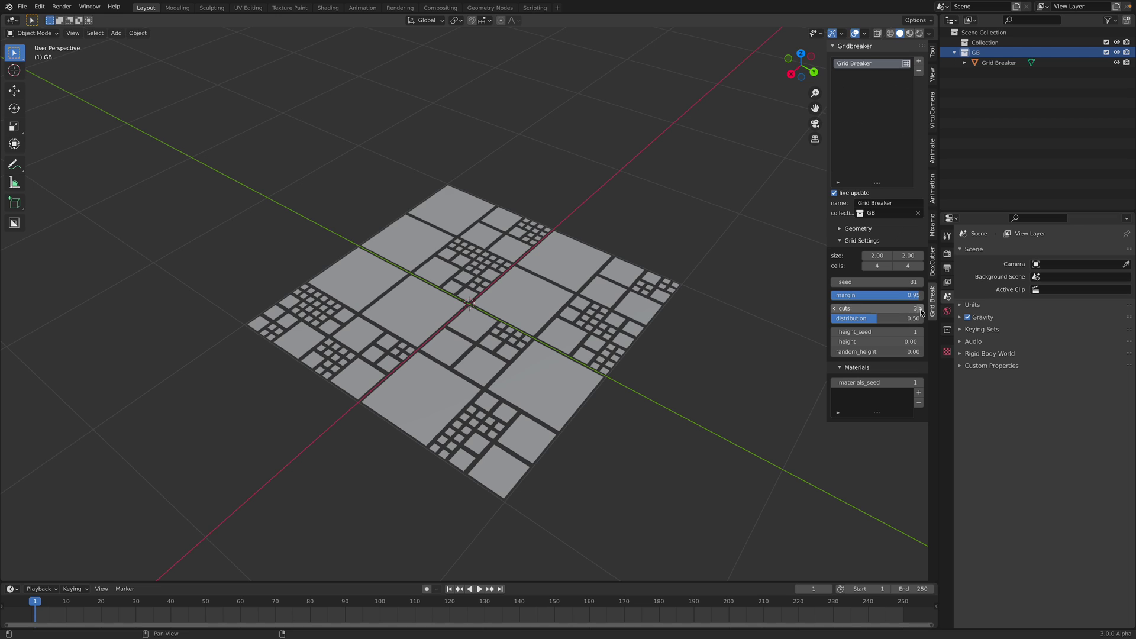
left_click(836, 311)
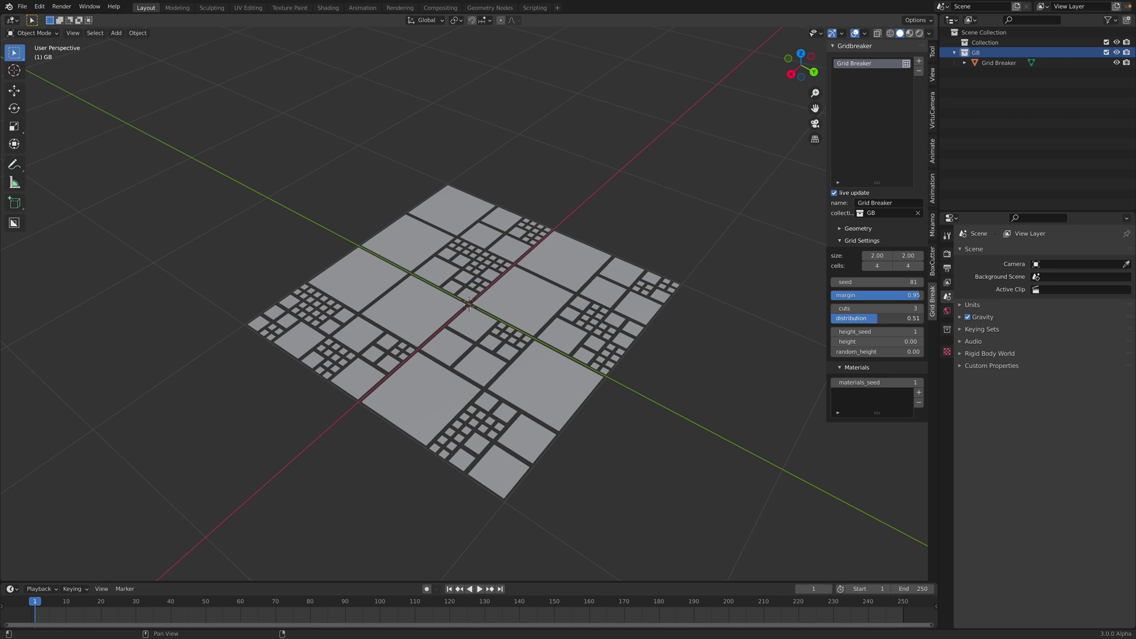
left_click_drag(879, 319, 866, 318)
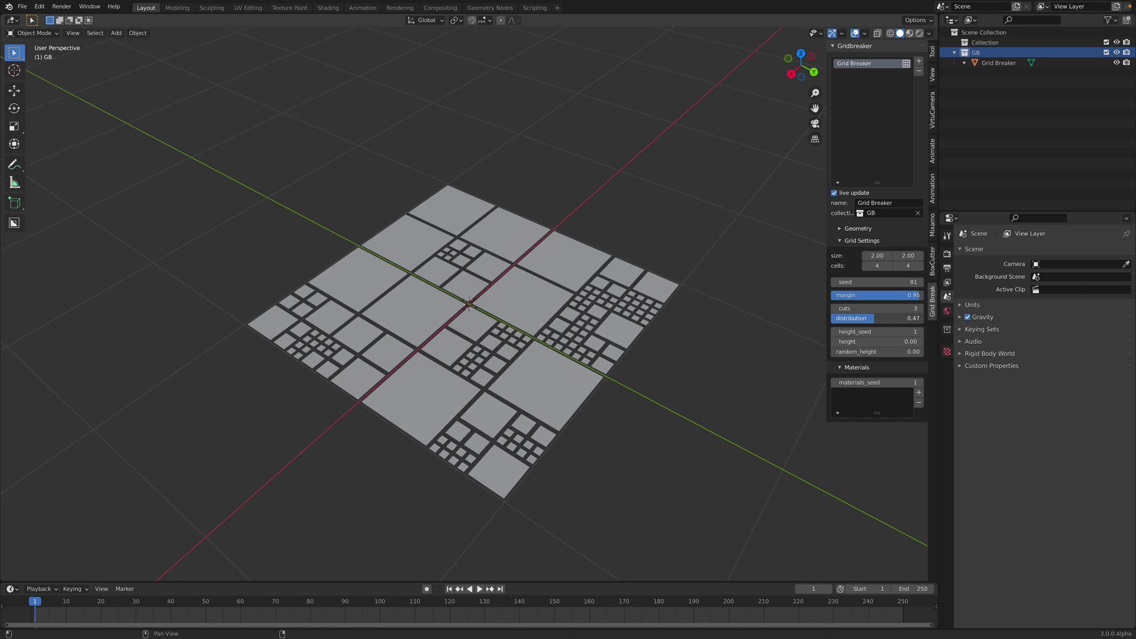
- Set block height to 0.36, raise it to 0.48, and orbit around the resulting city
left_click(875, 341)
type("0.36")
key("Return")
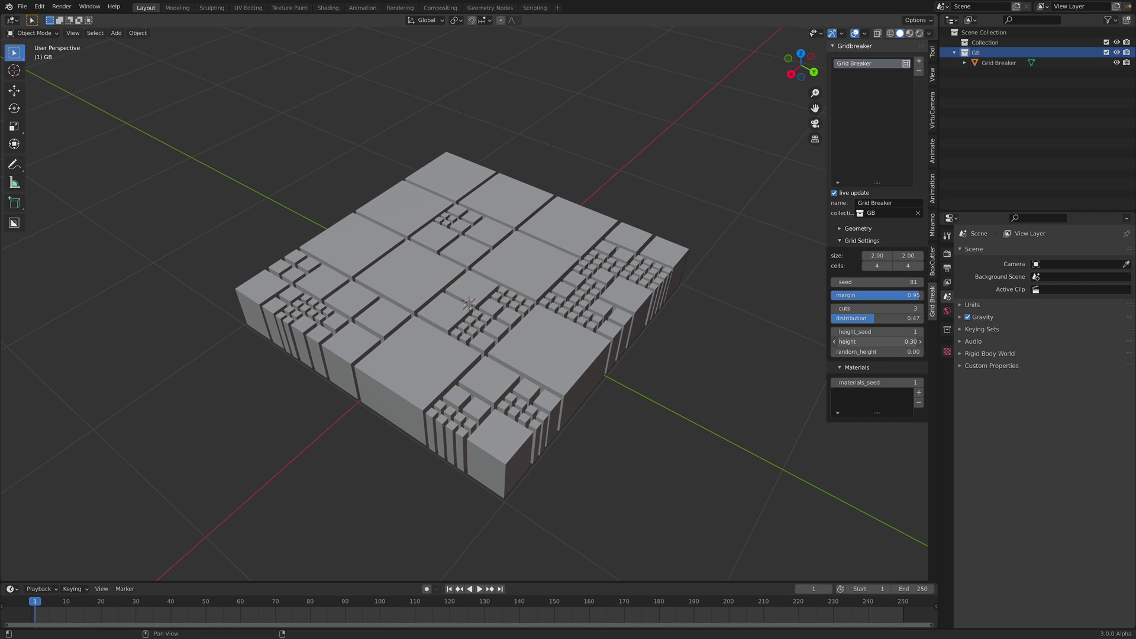
mouse_move(875, 341)
left_mouse_down()
mouse_move(905, 352)
mouse_move(924, 331)
left_mouse_up()
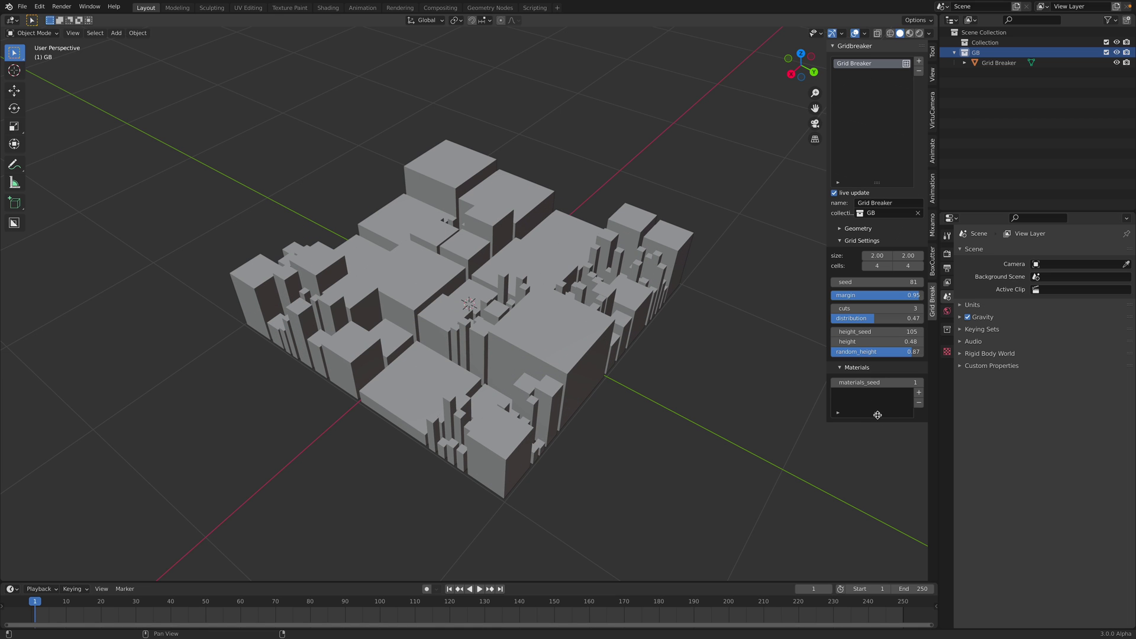
left_click_drag(877, 415, 877, 453)
mouse_move(540, 334)
middle_mouse_down()
mouse_move(616, 310)
mouse_move(638, 349)
middle_mouse_up()
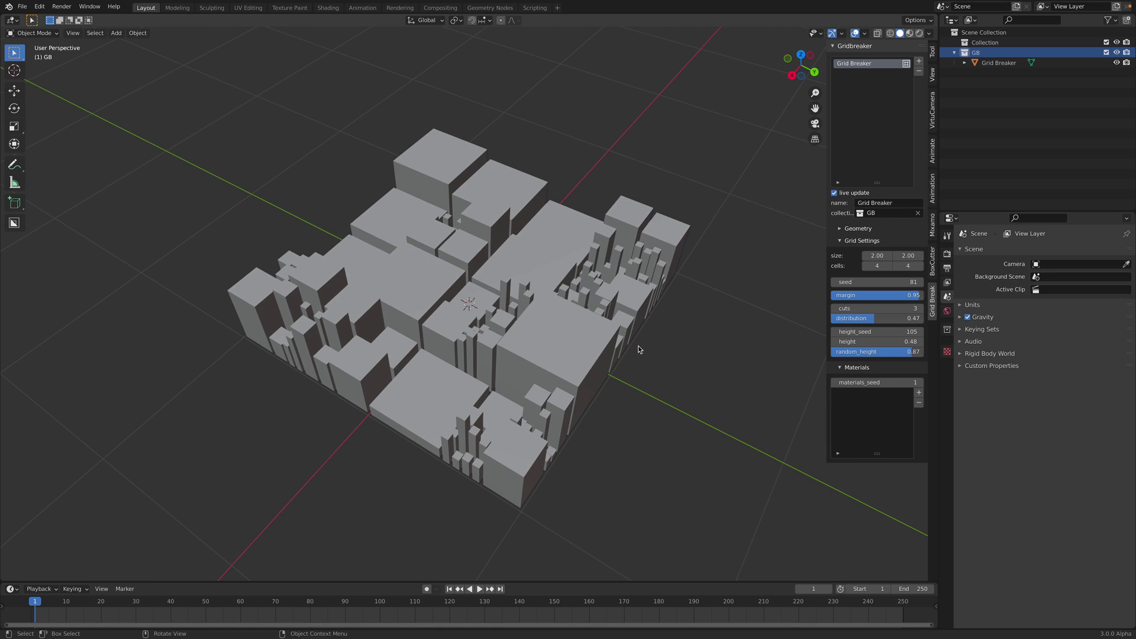
middle_click_drag(559, 336, 653, 319)
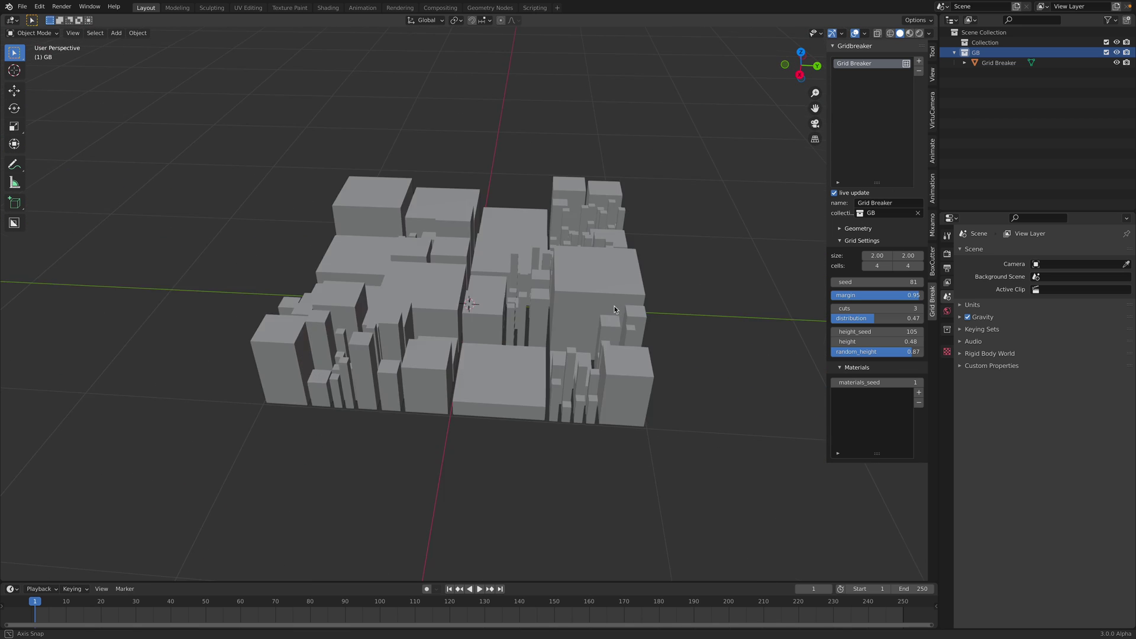
middle_click_drag(652, 320, 536, 256)
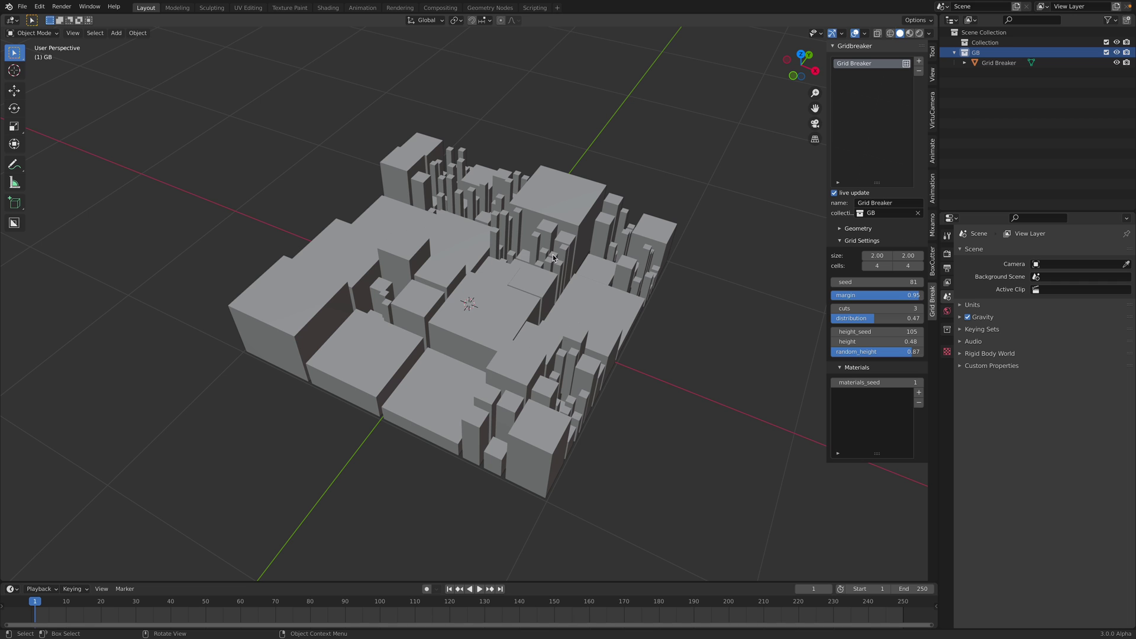
mouse_move(553, 258)
middle_mouse_down()
mouse_move(512, 256)
mouse_move(519, 263)
middle_mouse_up()
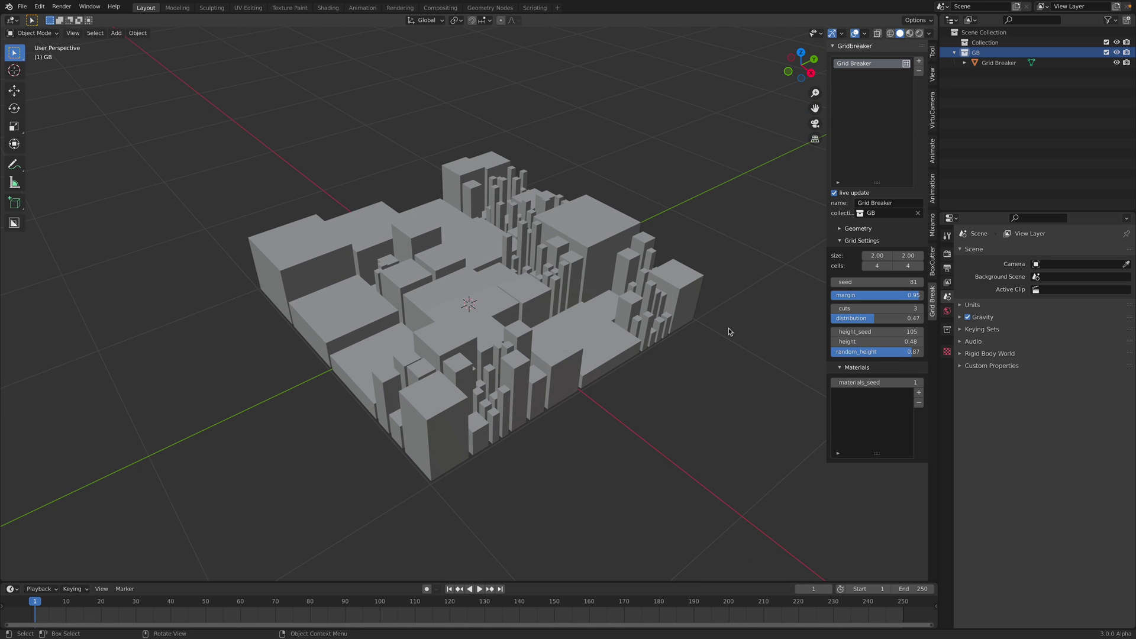
middle_click_drag(720, 329, 903, 397)
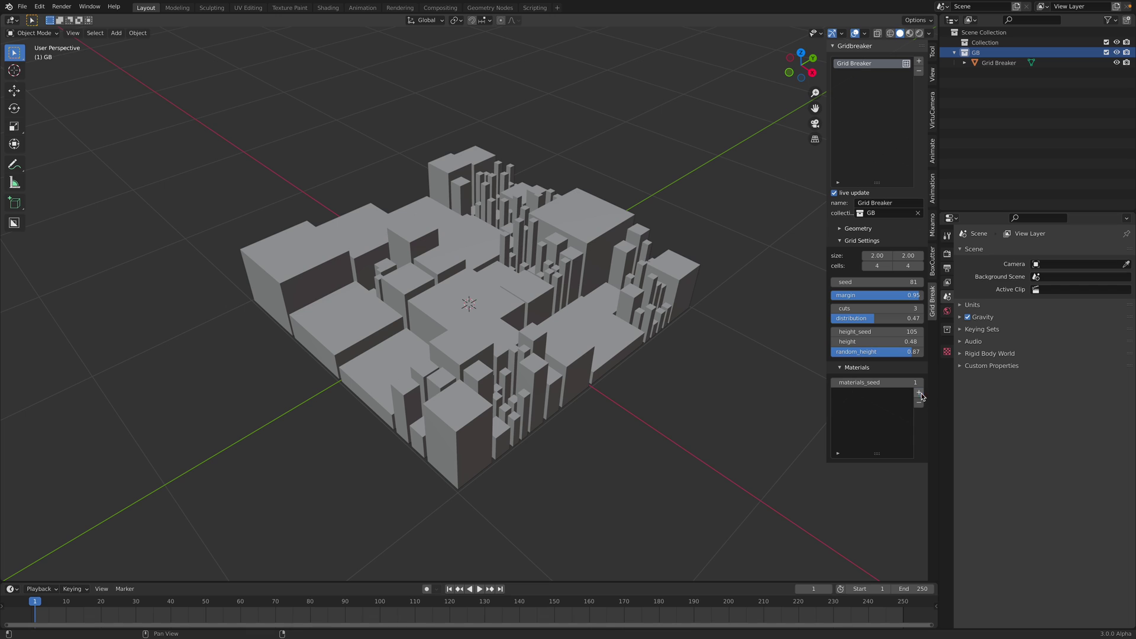
- Add an empty slot to the Grid Breaker materials list without picking a material
left_click(919, 393)
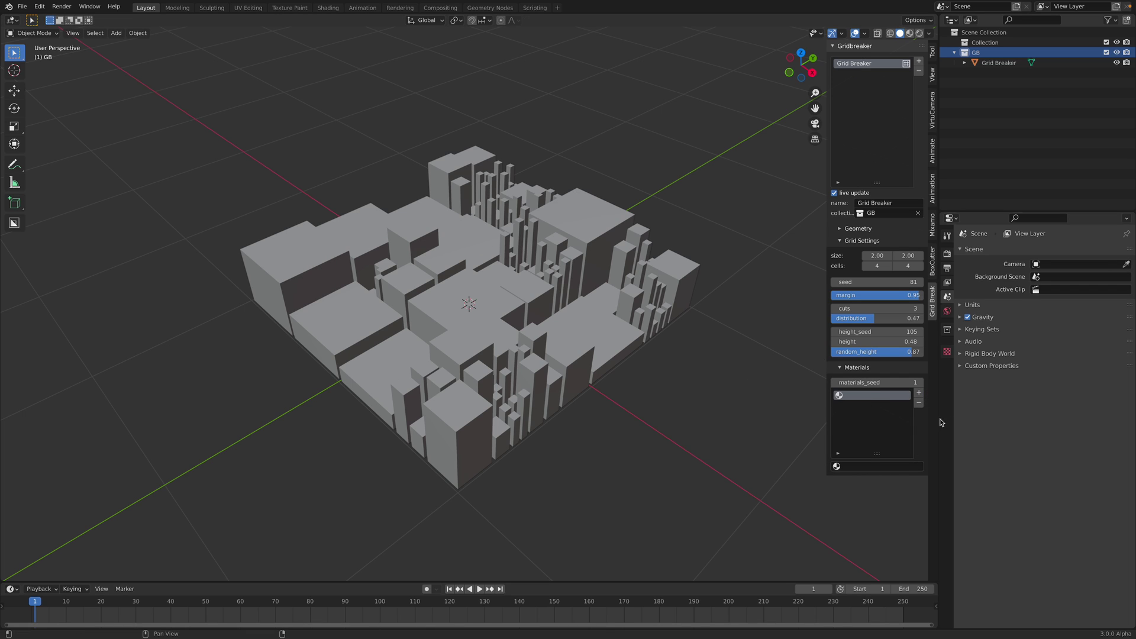
left_click(862, 466)
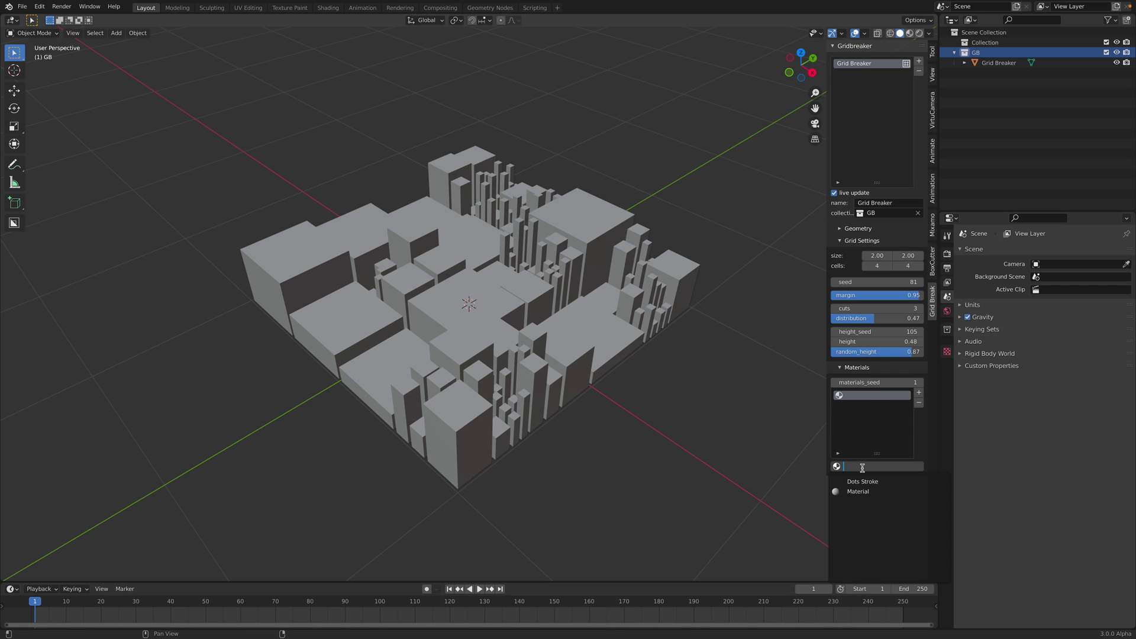
left_click(862, 433)
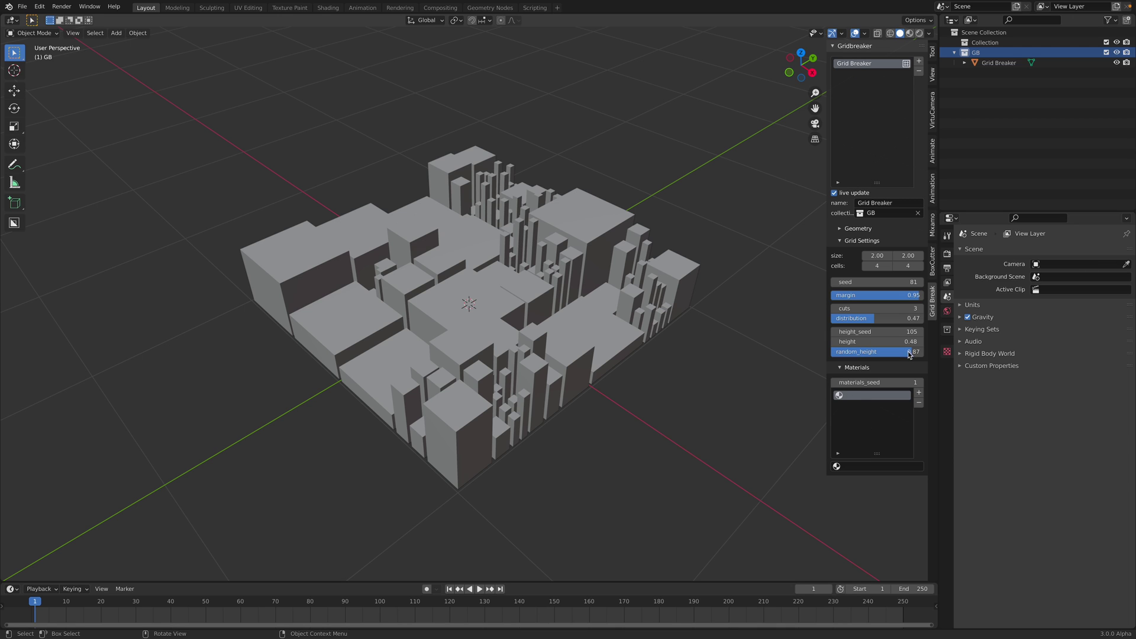
- Select the Grid Breaker object and create Material.001 with a red base colour
left_click(685, 289)
left_click(946, 432)
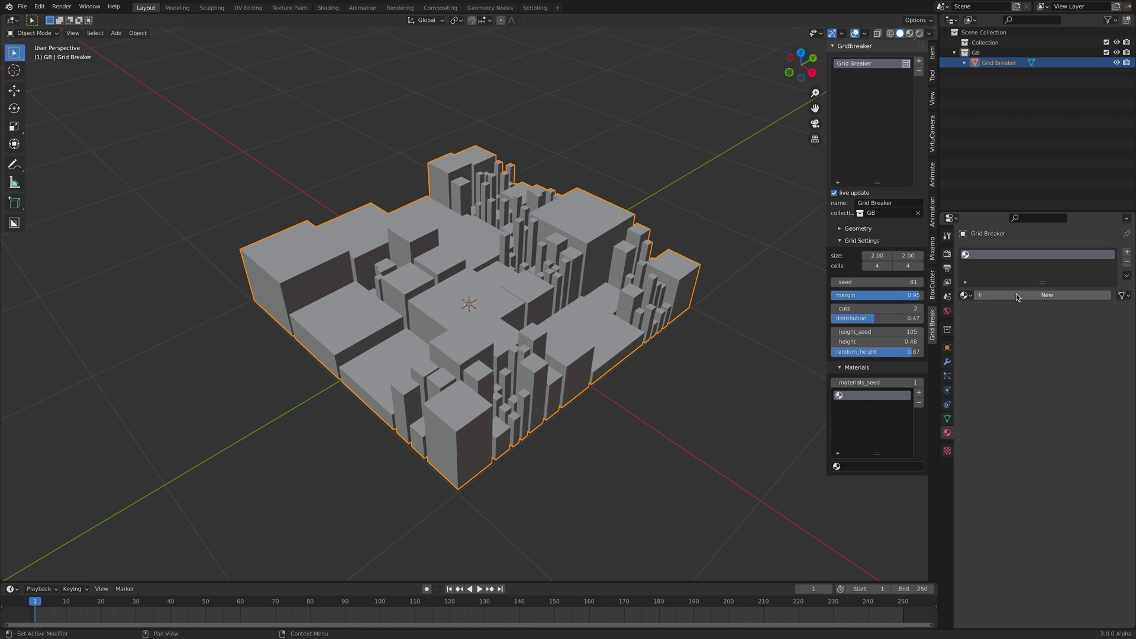
left_click(1044, 294)
left_click(1079, 400)
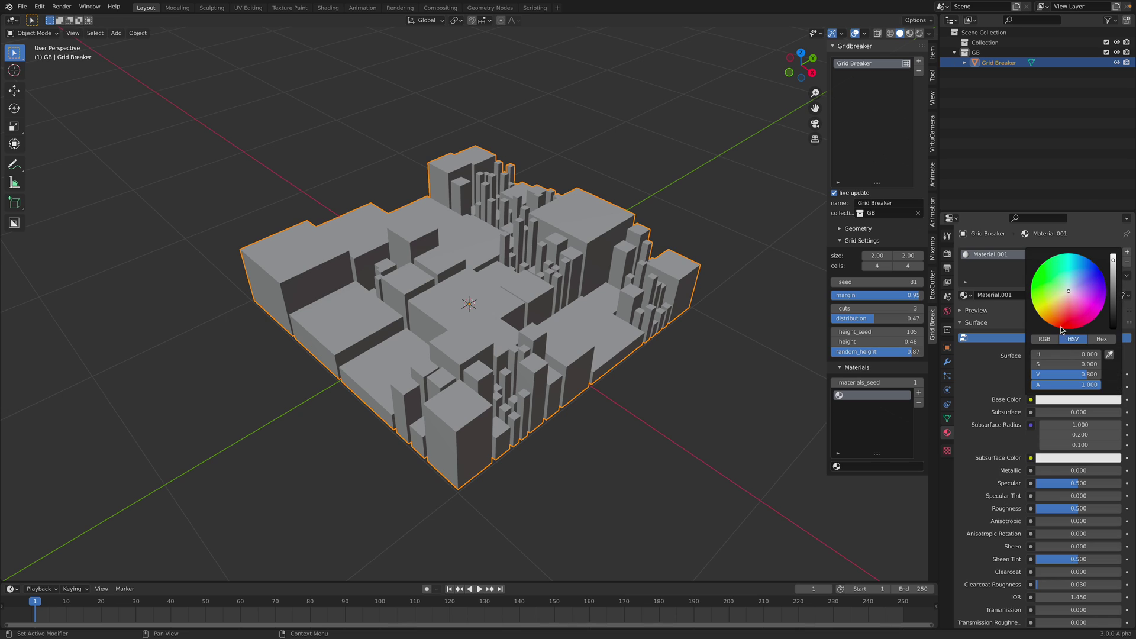
left_click(1100, 285)
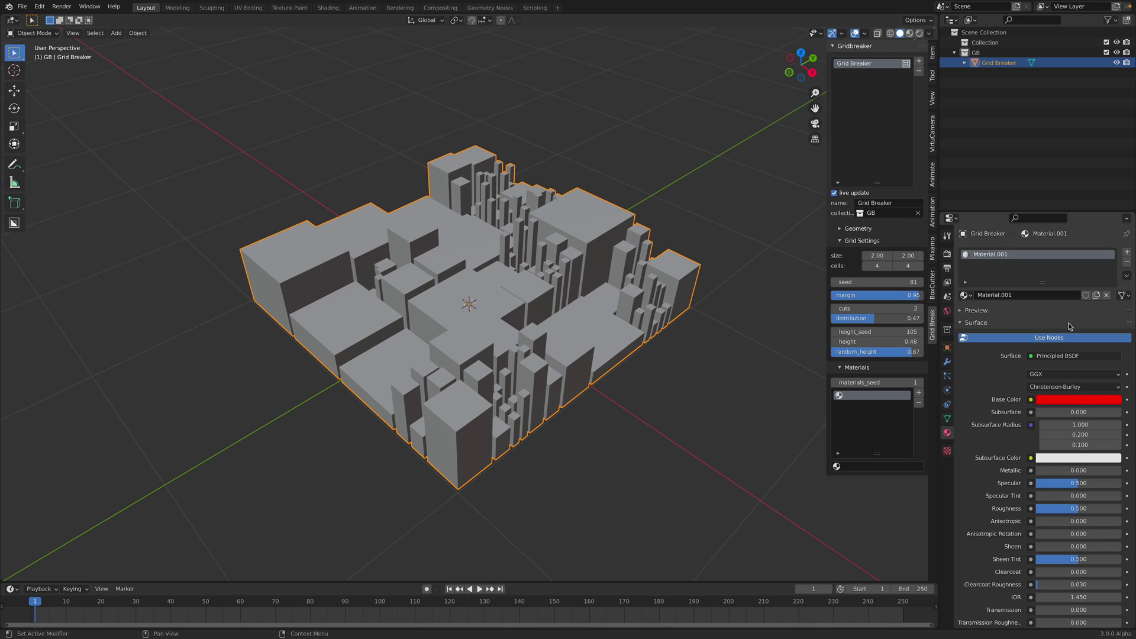
- Add a second slot holding a bright green Material.002
left_click(1126, 252)
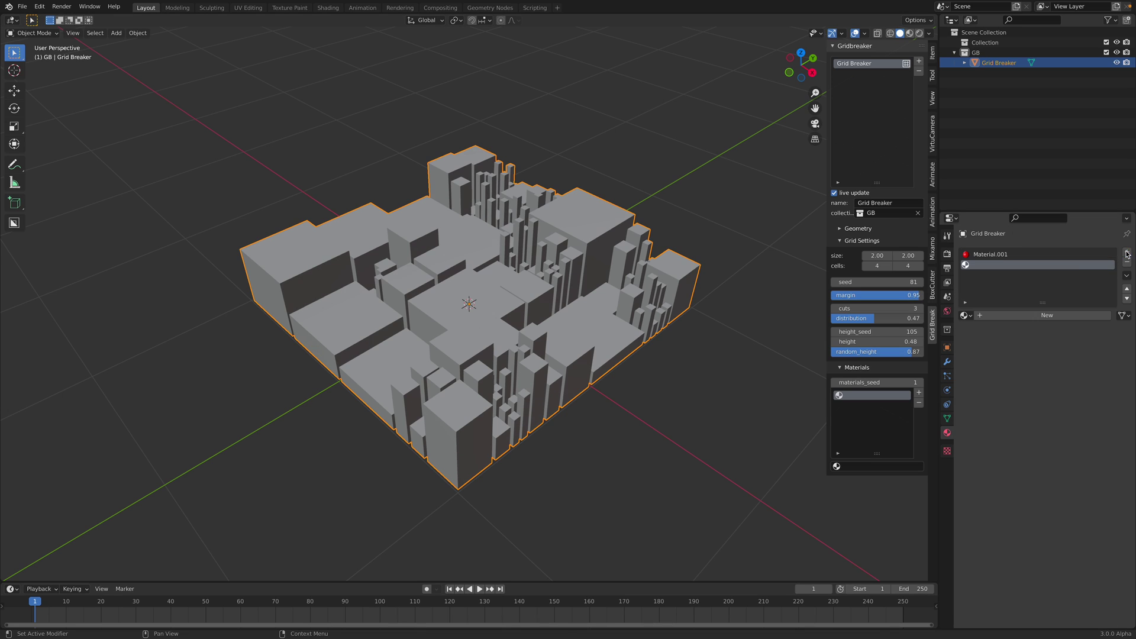
left_click(993, 314)
left_click(1035, 419)
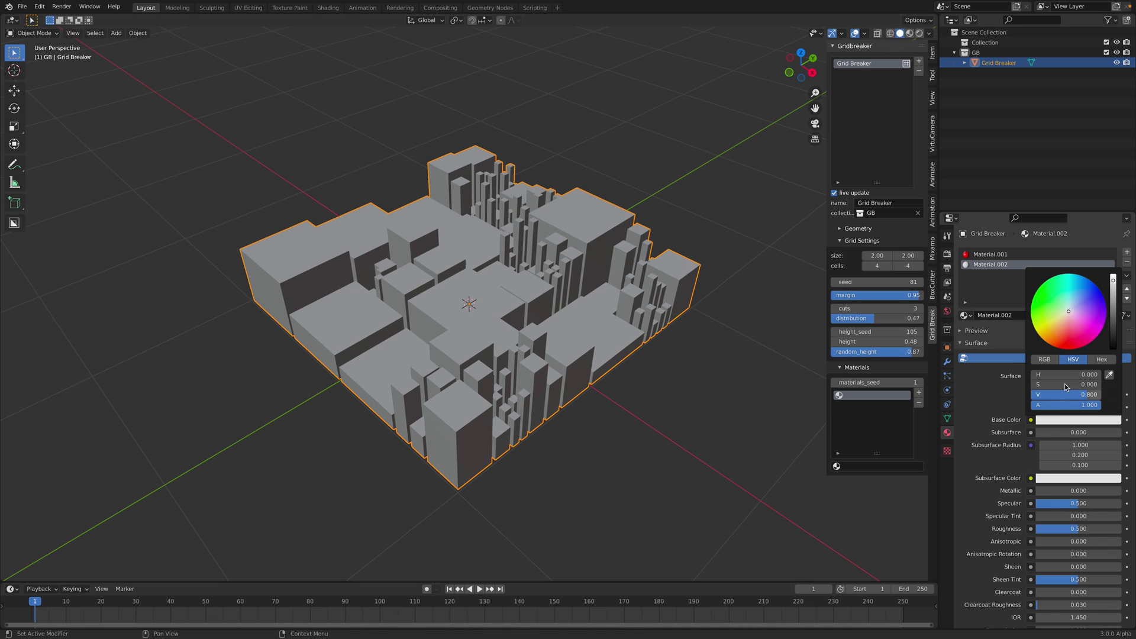
left_click(1041, 286)
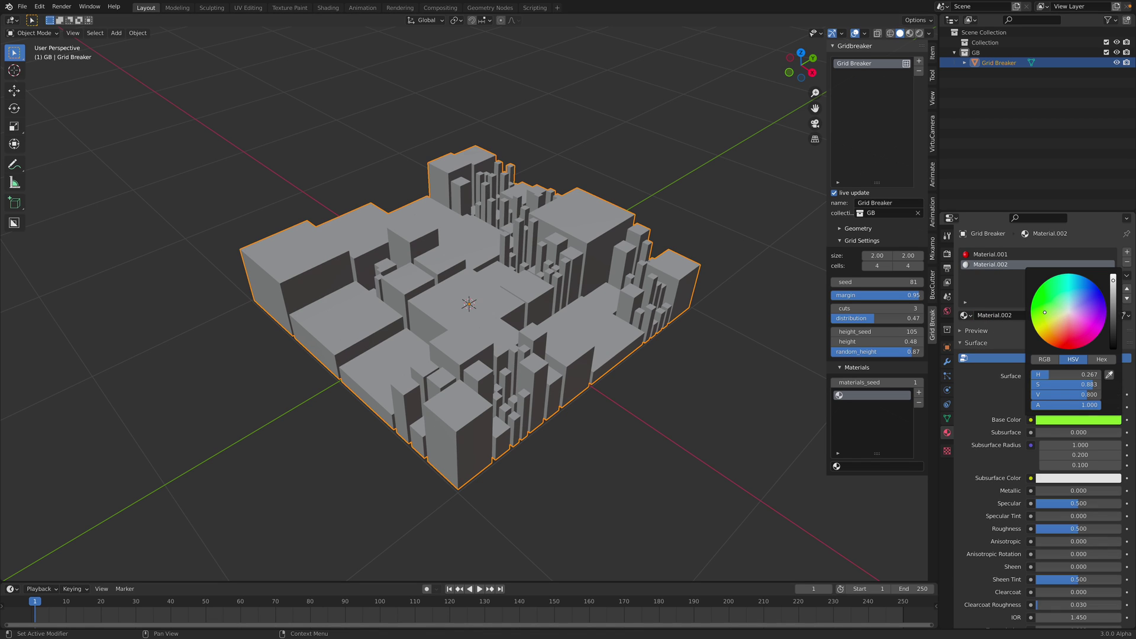
- Add an orange Material.003 in a third slot, then clear the object's material slots
left_click(1127, 253)
left_click(992, 316)
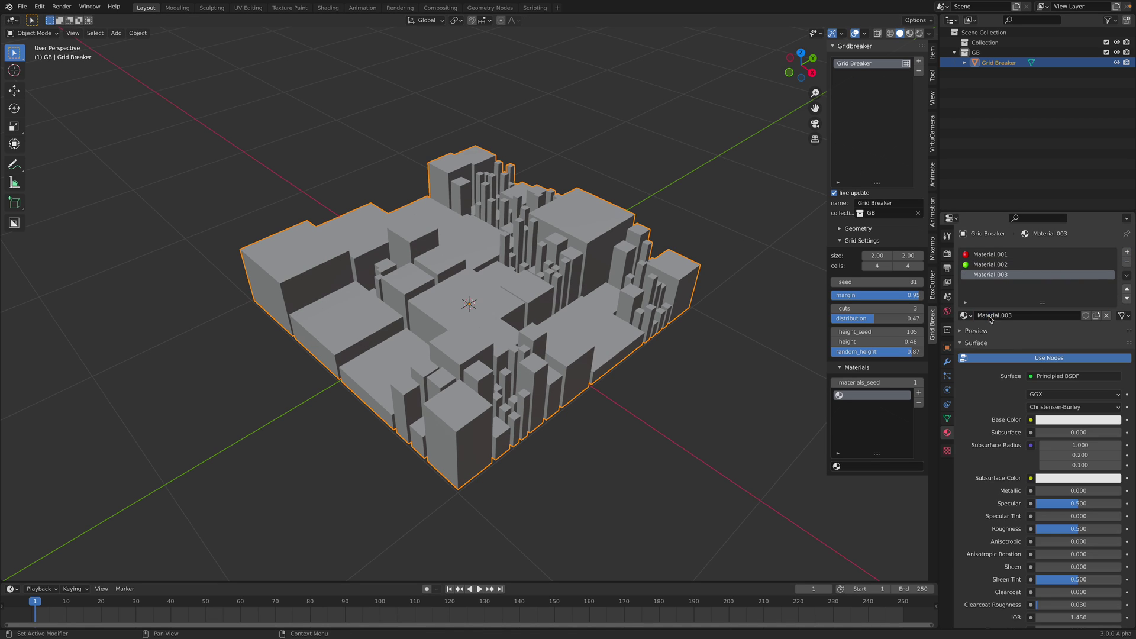
left_click(1058, 422)
left_click_drag(1058, 340, 1043, 340)
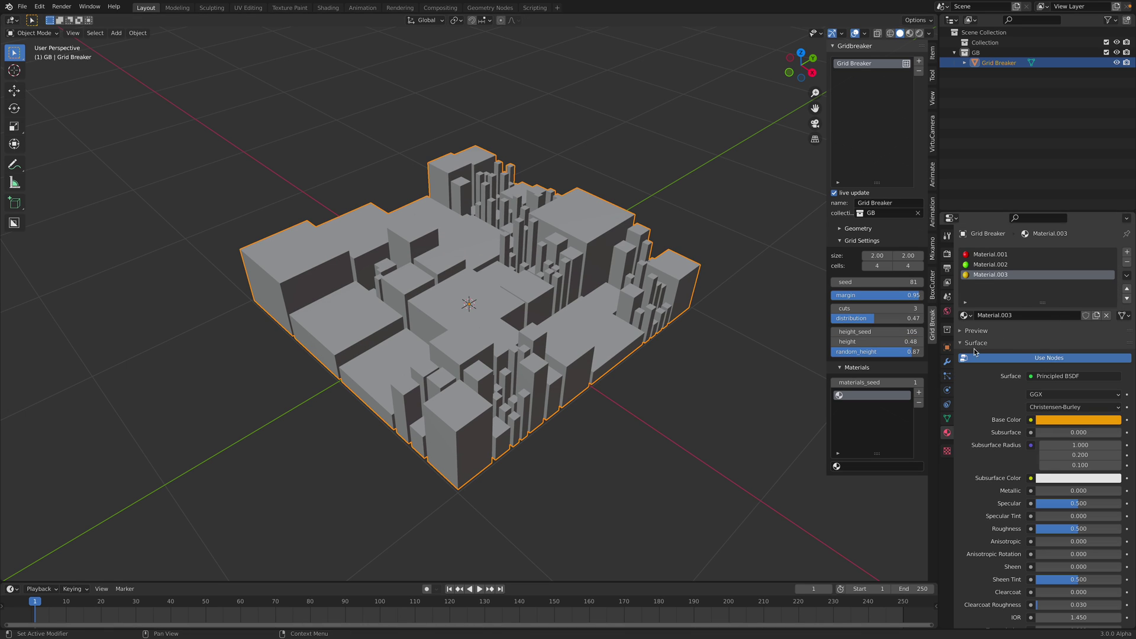
left_click(869, 400)
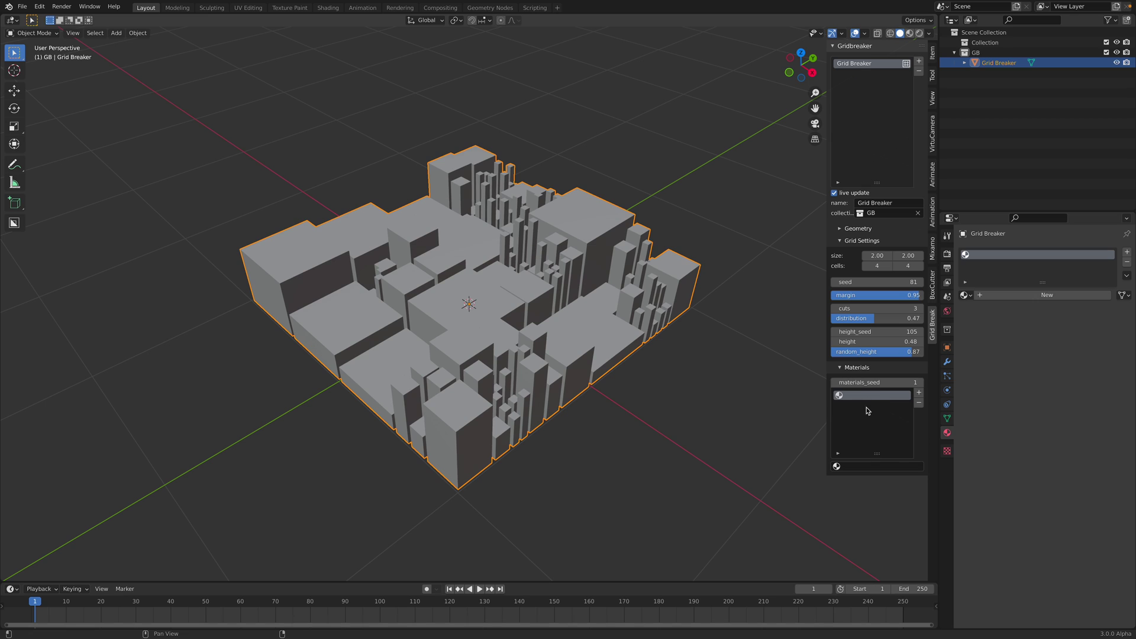
- Assign Material.001 and Material.002 to the first two Grid Breaker material slots
left_click(871, 468)
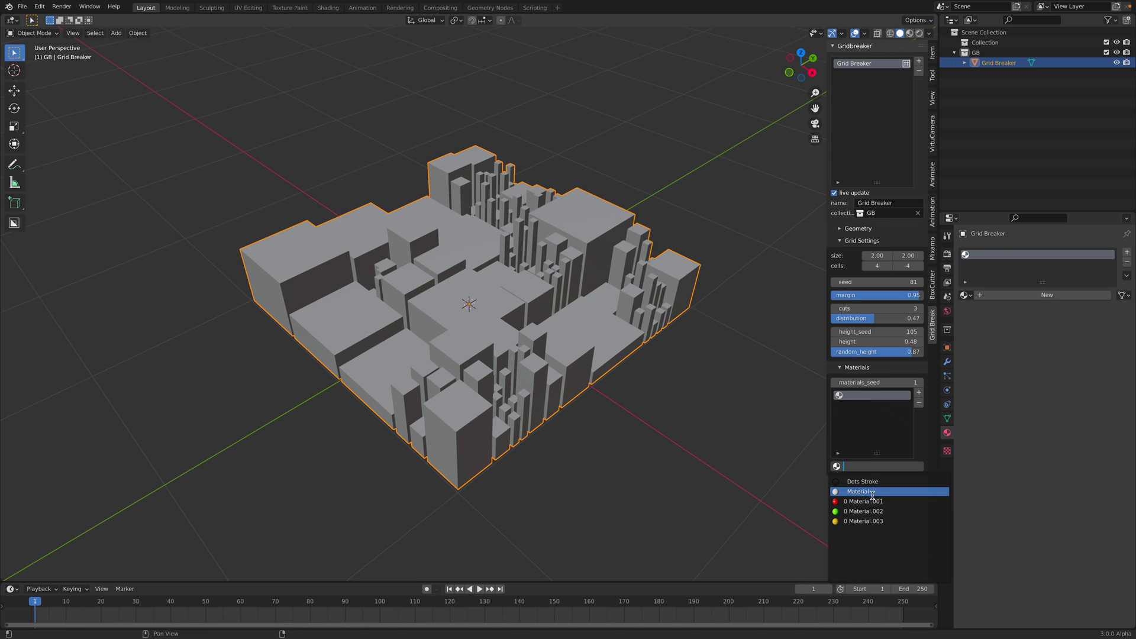
key("Return")
left_click(918, 392)
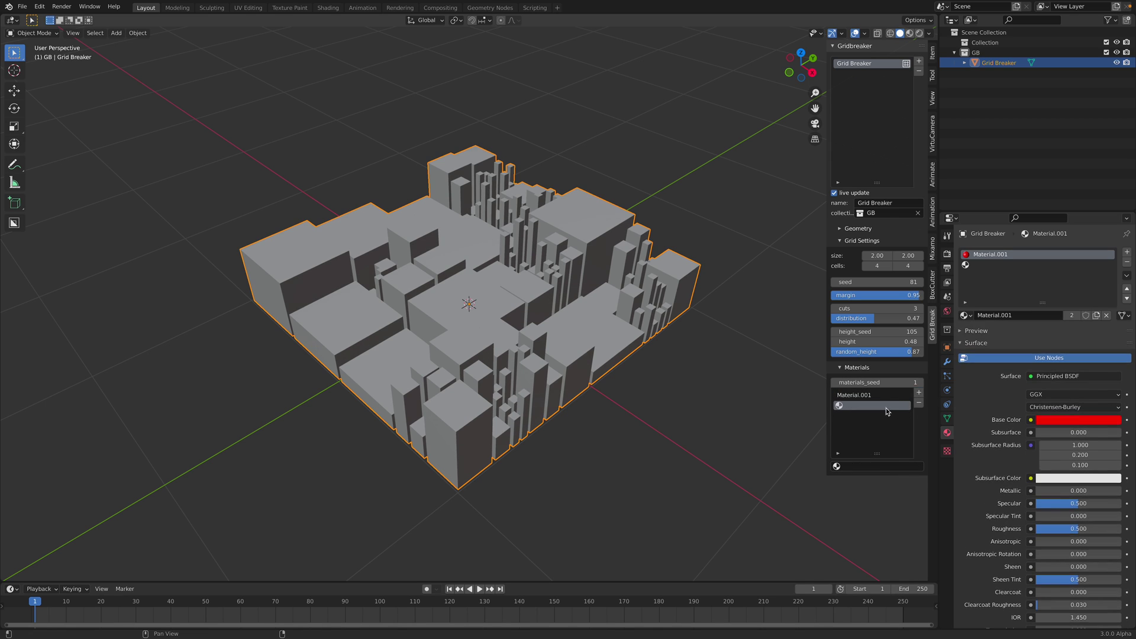
left_click(865, 472)
left_click(865, 504)
- Add a third slot with Material.003 and show the blocks in Material Preview
left_click(918, 392)
left_click(866, 466)
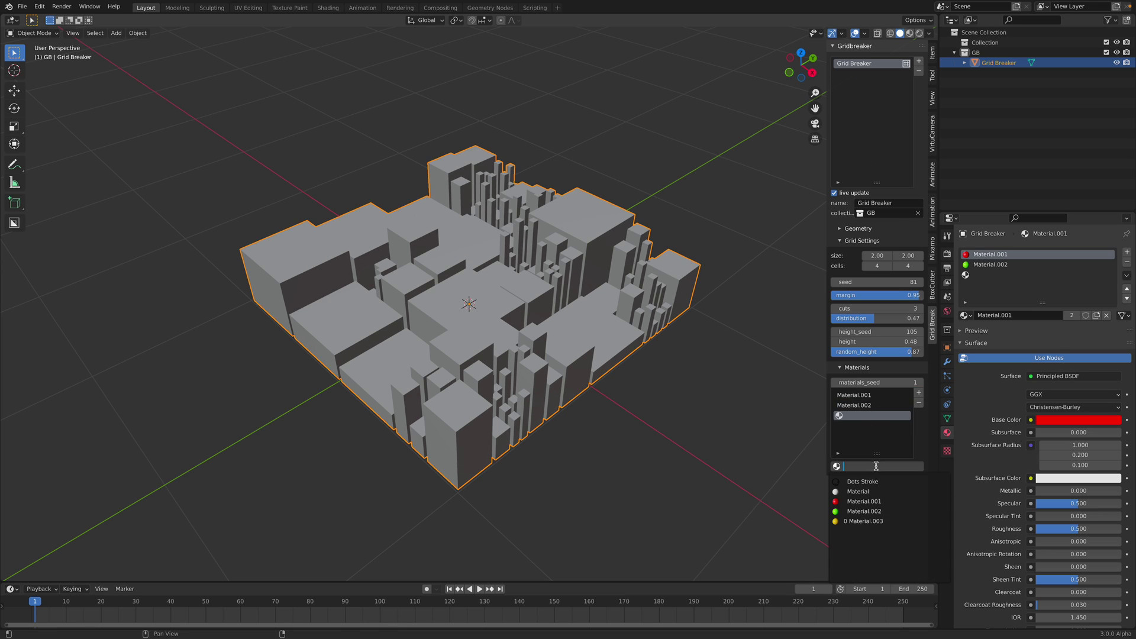
left_click(866, 521)
middle_click_drag(718, 334, 753, 332)
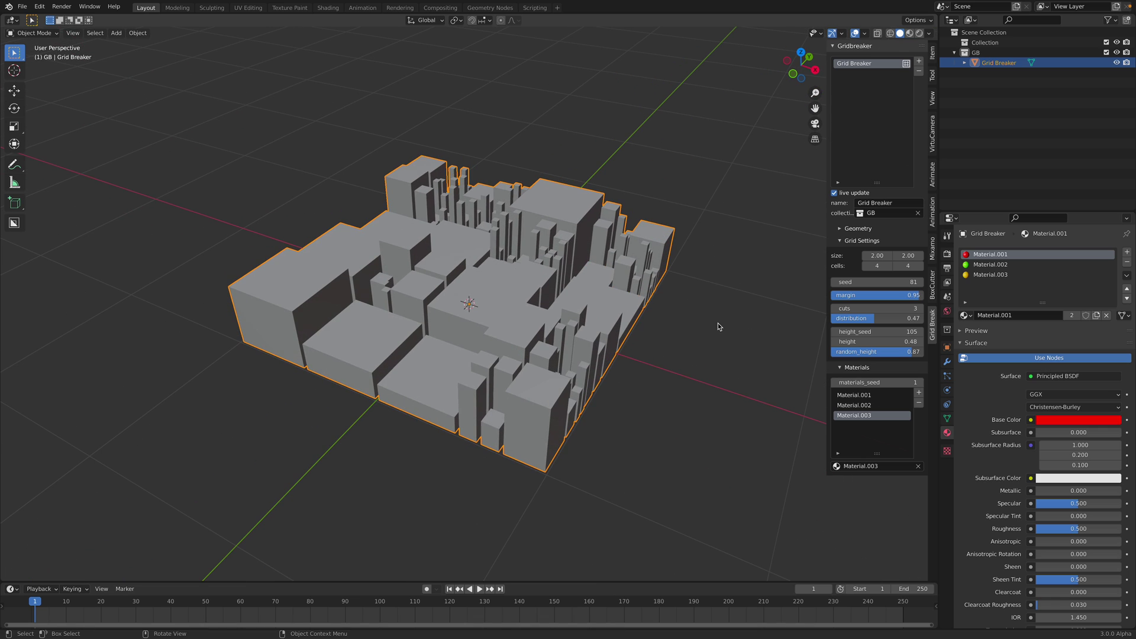
left_click(909, 34)
middle_click_drag(613, 178, 646, 208)
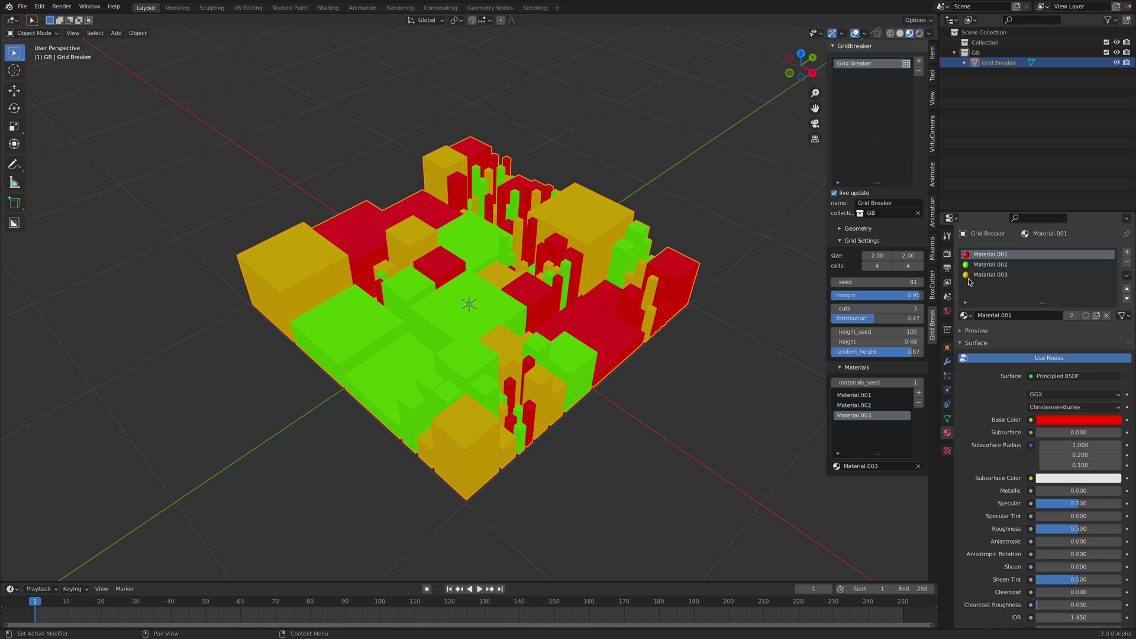
- Make Material.003 active, then raise materials seed to 97 and grid seed to 165
left_click(987, 278)
mouse_move(621, 337)
middle_mouse_down()
mouse_move(563, 287)
mouse_move(606, 309)
middle_mouse_up()
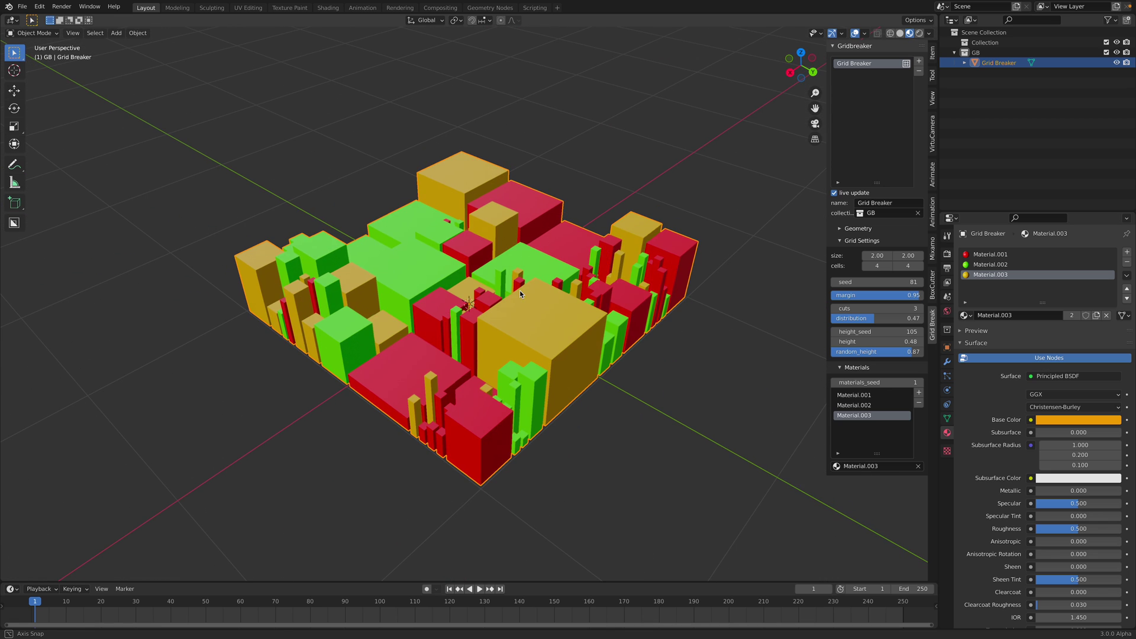
left_click_drag(879, 383, 924, 382)
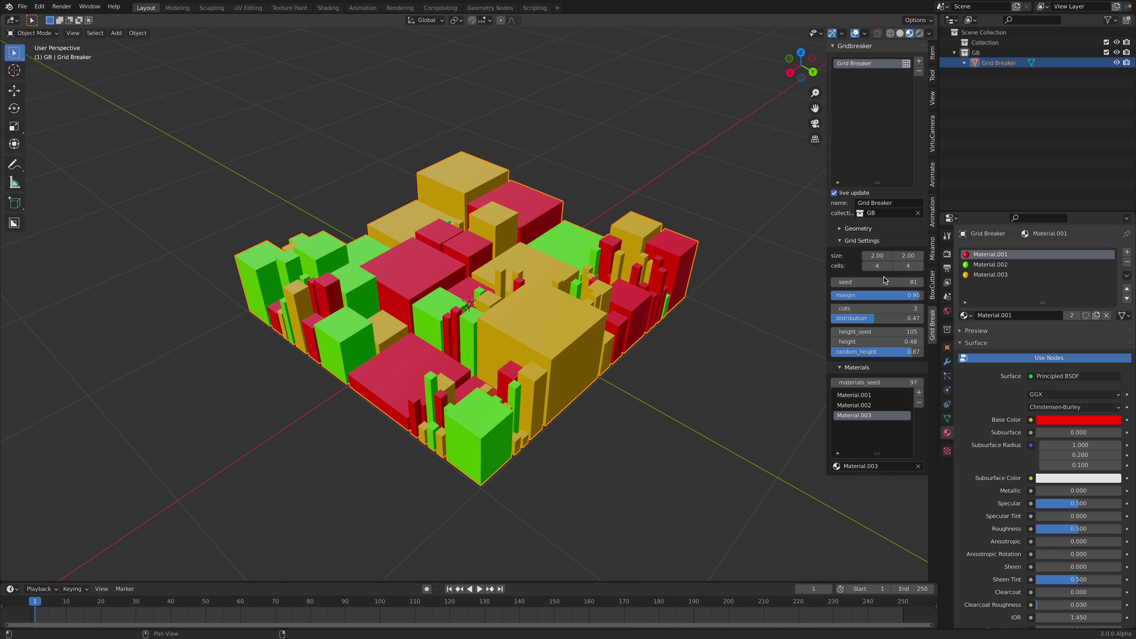
left_click_drag(879, 282, 924, 282)
- Reveal the Top, Bottom and Sides face options and test toggling top and bottom faces
left_click(841, 229)
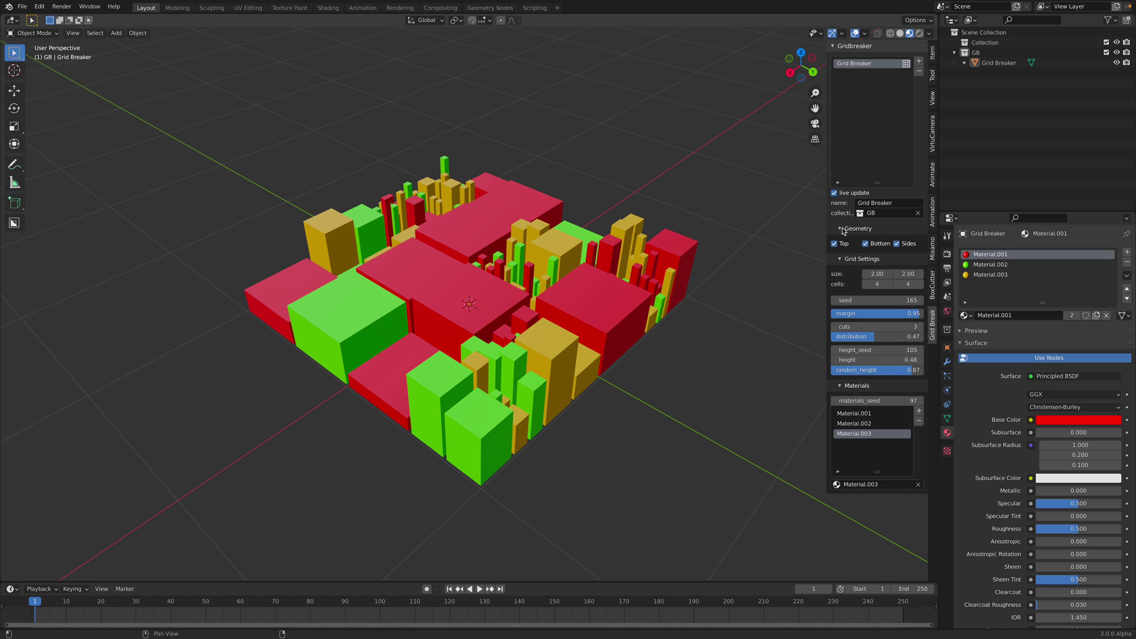
middle_click_drag(674, 373, 675, 205)
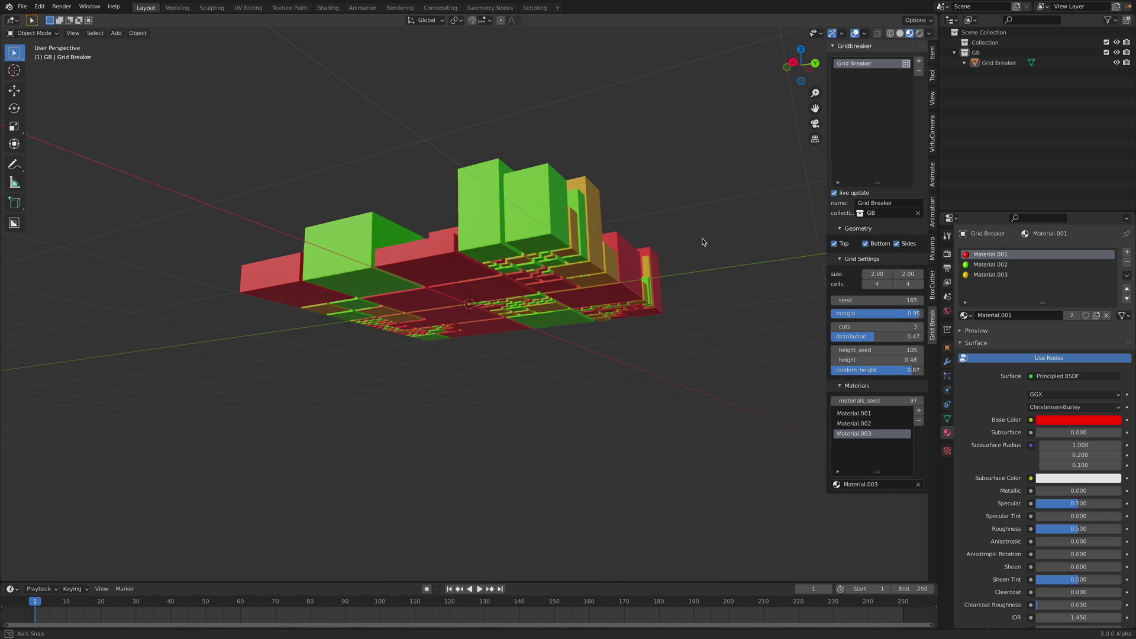
left_click(839, 244)
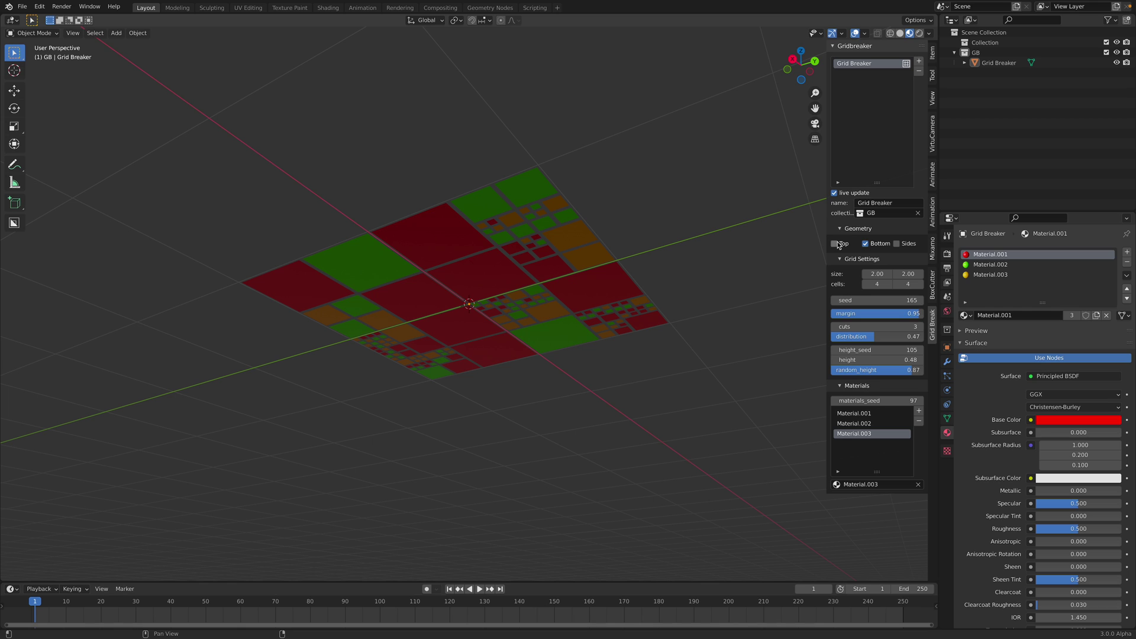
left_click(839, 244)
left_click(866, 243)
middle_click_drag(685, 222, 708, 284)
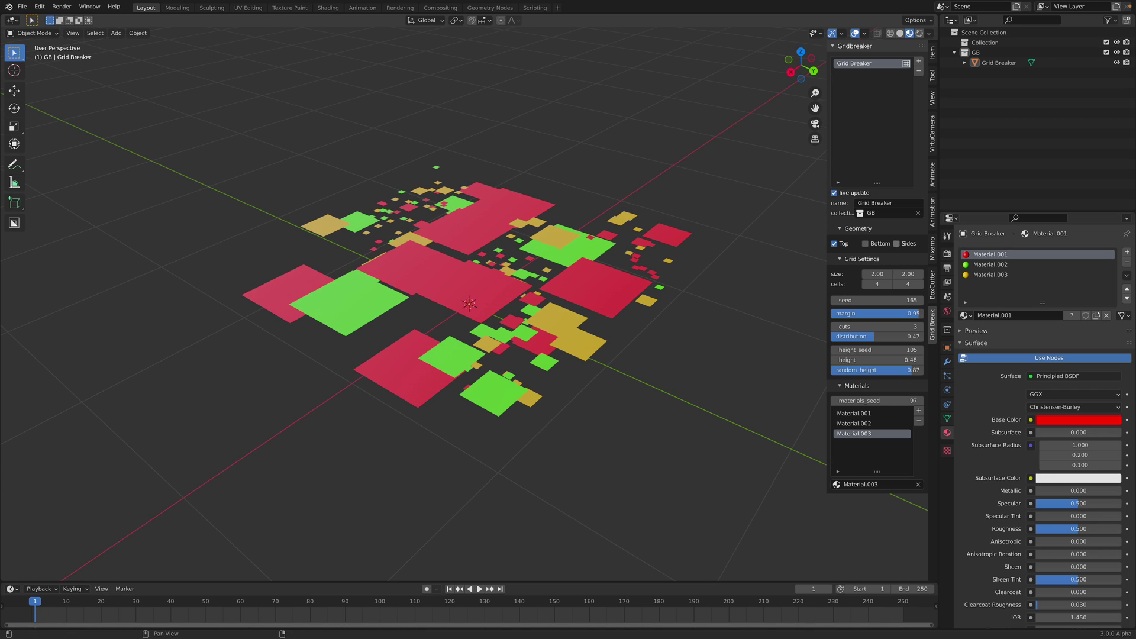
left_click(835, 243)
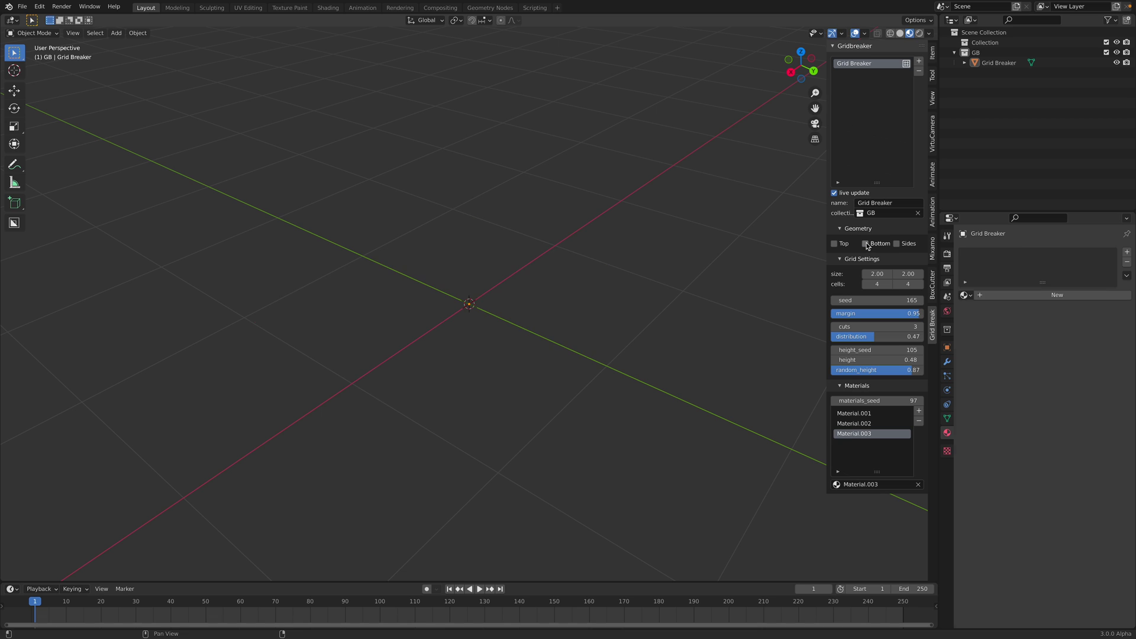
left_click(844, 245)
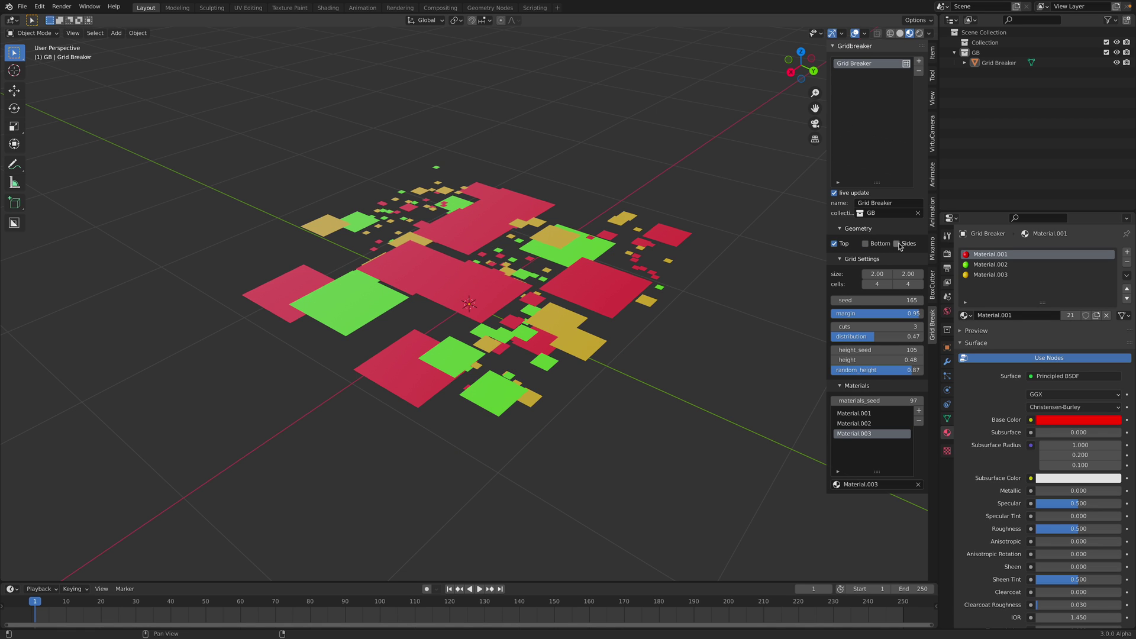
left_click(898, 245)
left_click(867, 244)
left_click(835, 243)
- Keep testing the face toggles, finishing with only Top faces enabled
left_click_drag(828, 222, 697, 222)
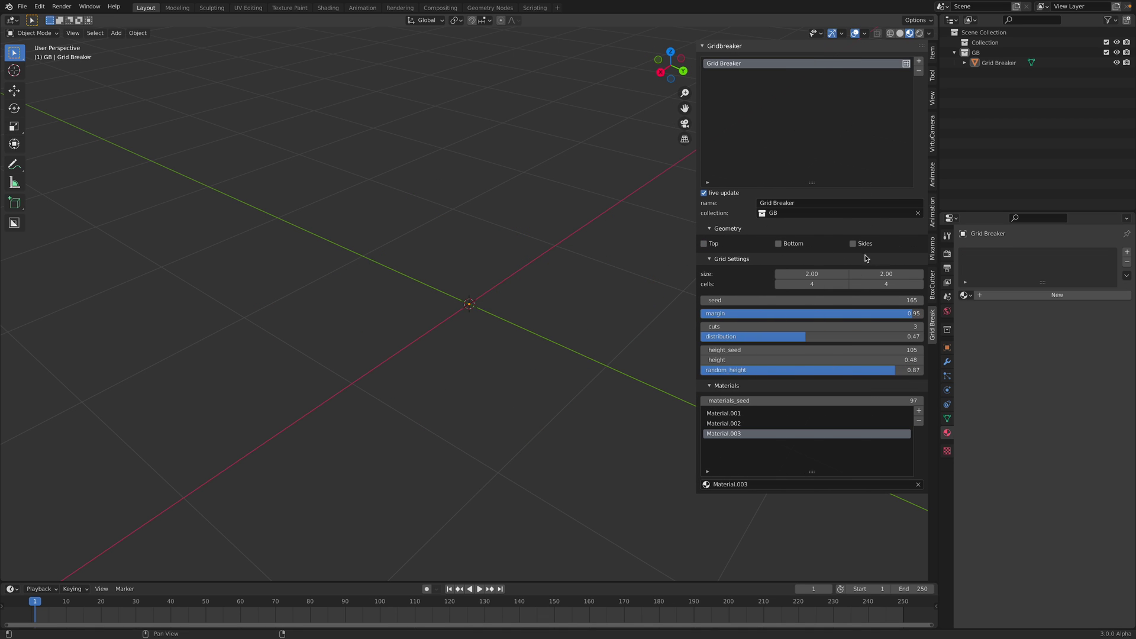
left_click(779, 243)
left_click(852, 244)
left_click(790, 243)
left_click(723, 244)
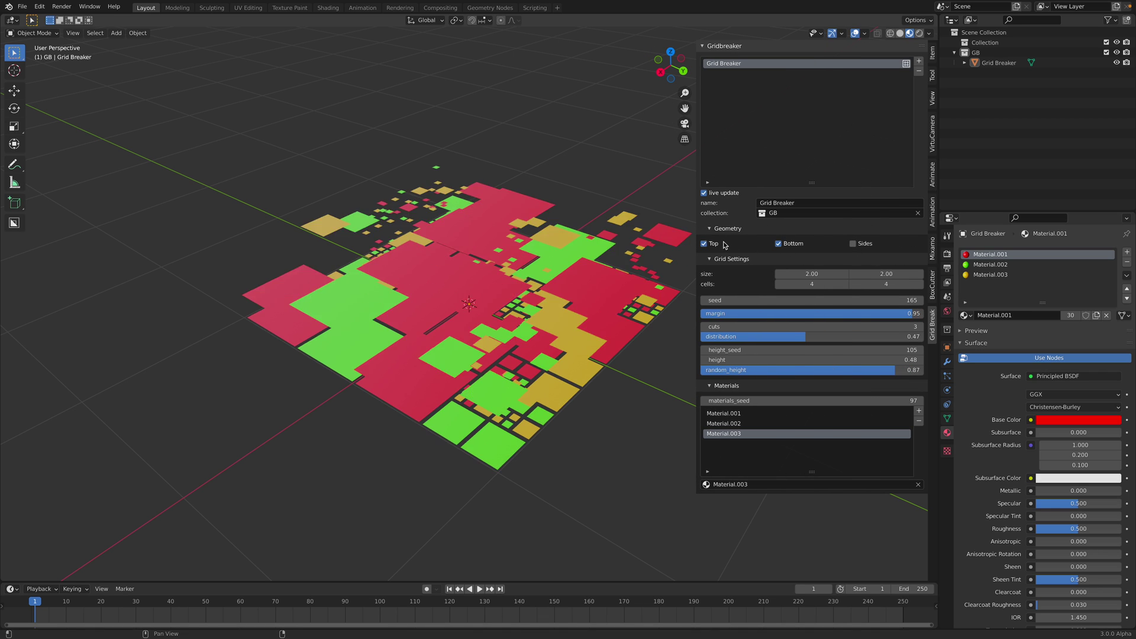
key("Tab")
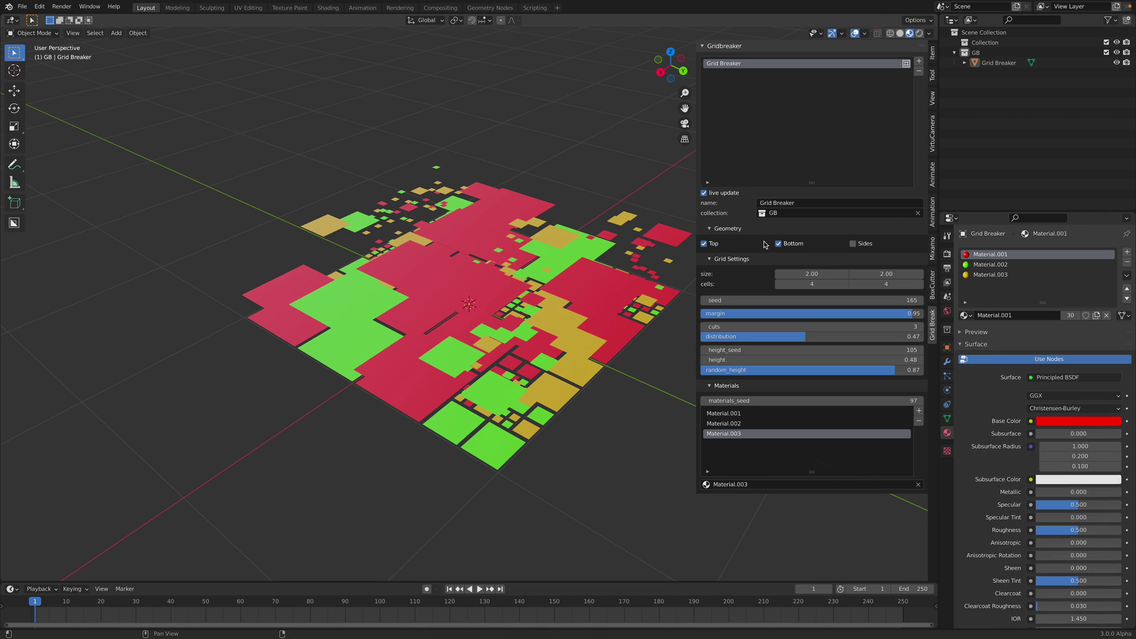
key("Tab")
left_click_drag(698, 230, 810, 229)
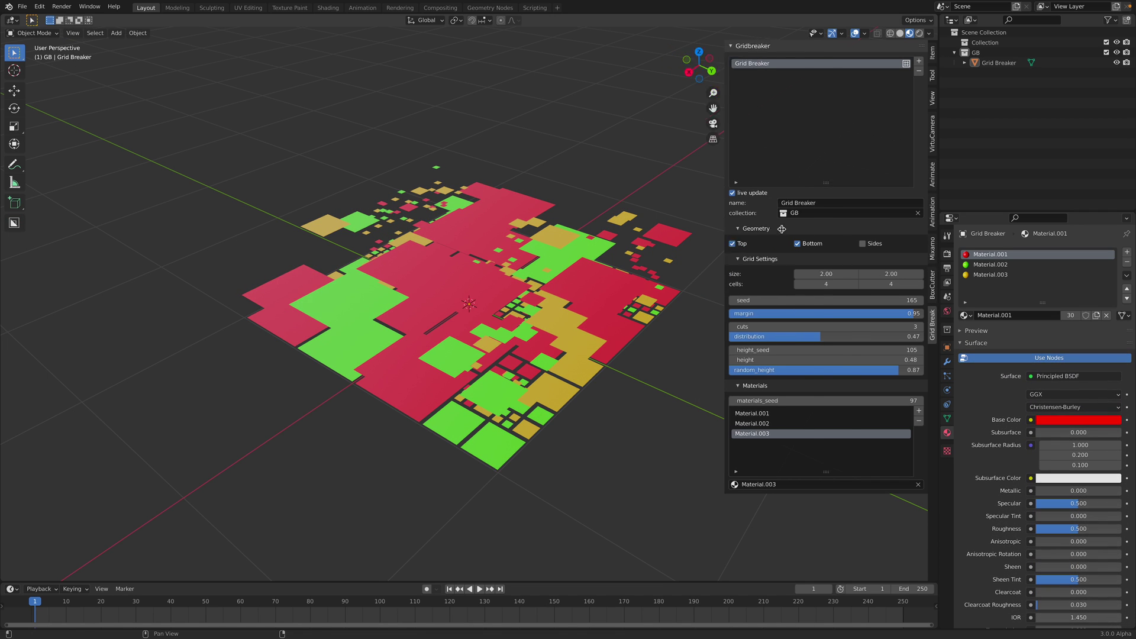
left_click(817, 243)
left_click(856, 244)
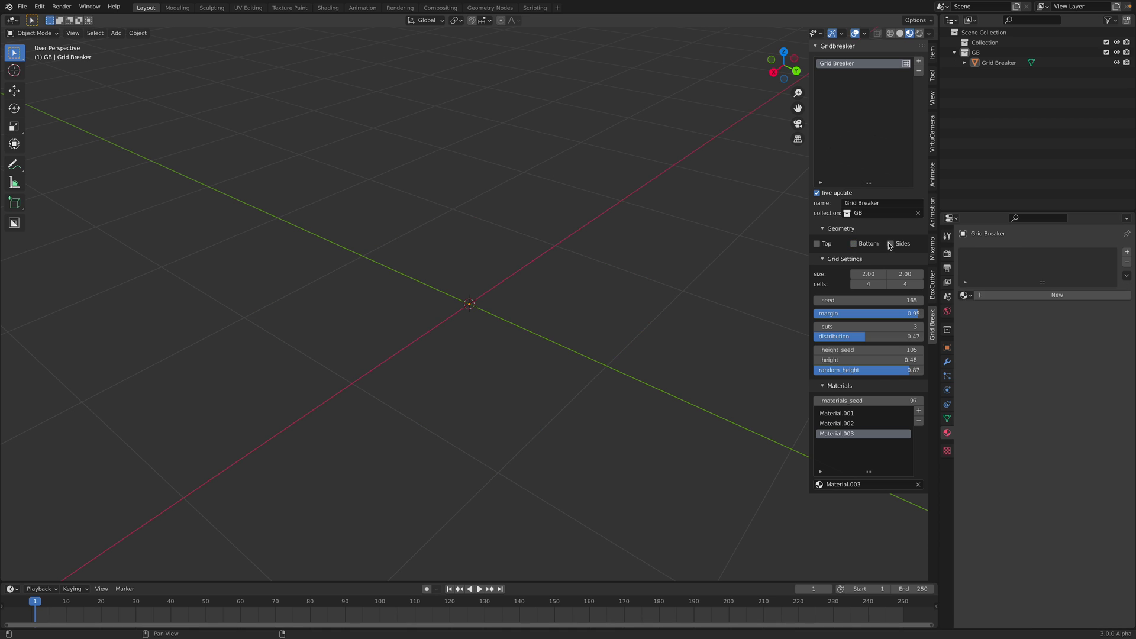
left_click(817, 245)
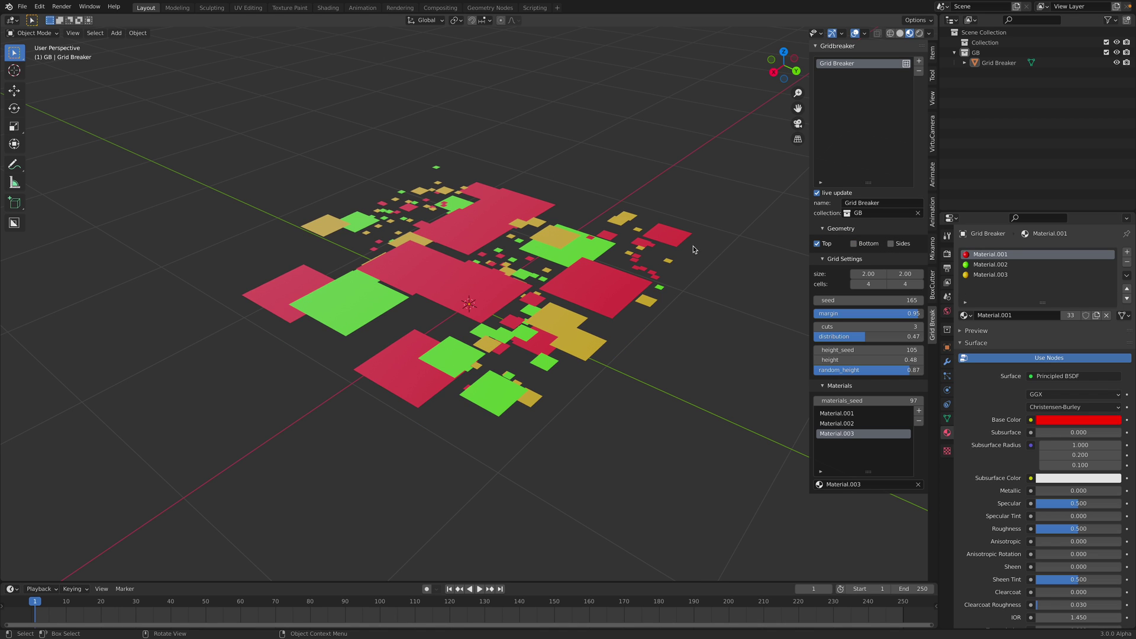
- Toggle the Grid Breaker's live updating off and on, then delete the object
mouse_move(693, 246)
middle_mouse_down()
mouse_move(660, 230)
mouse_move(652, 240)
middle_mouse_up()
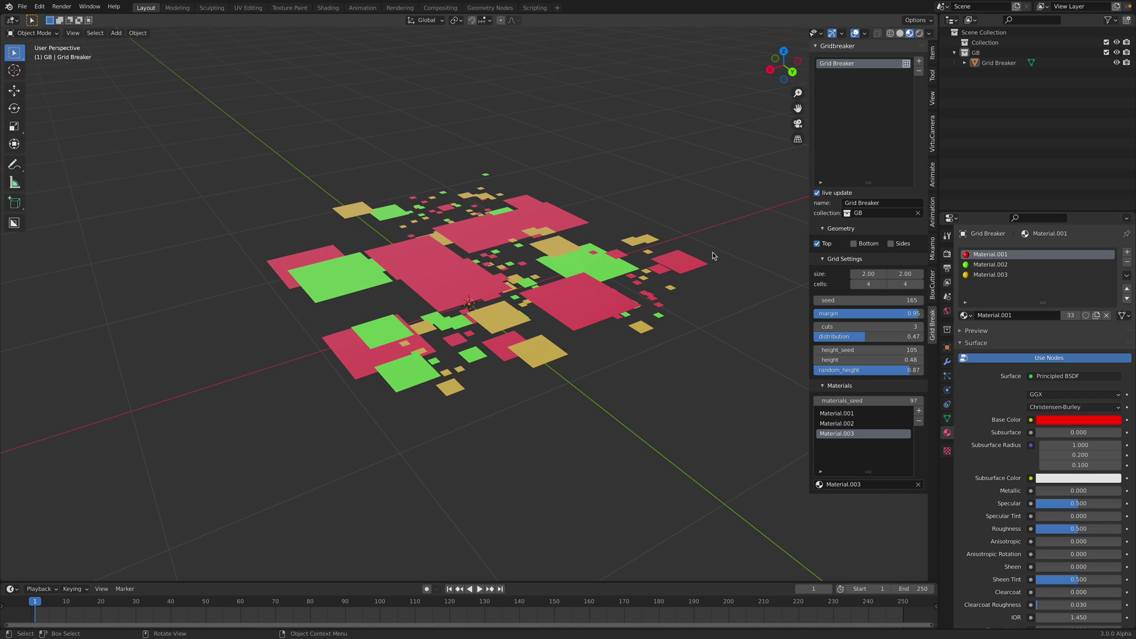
left_click(625, 261)
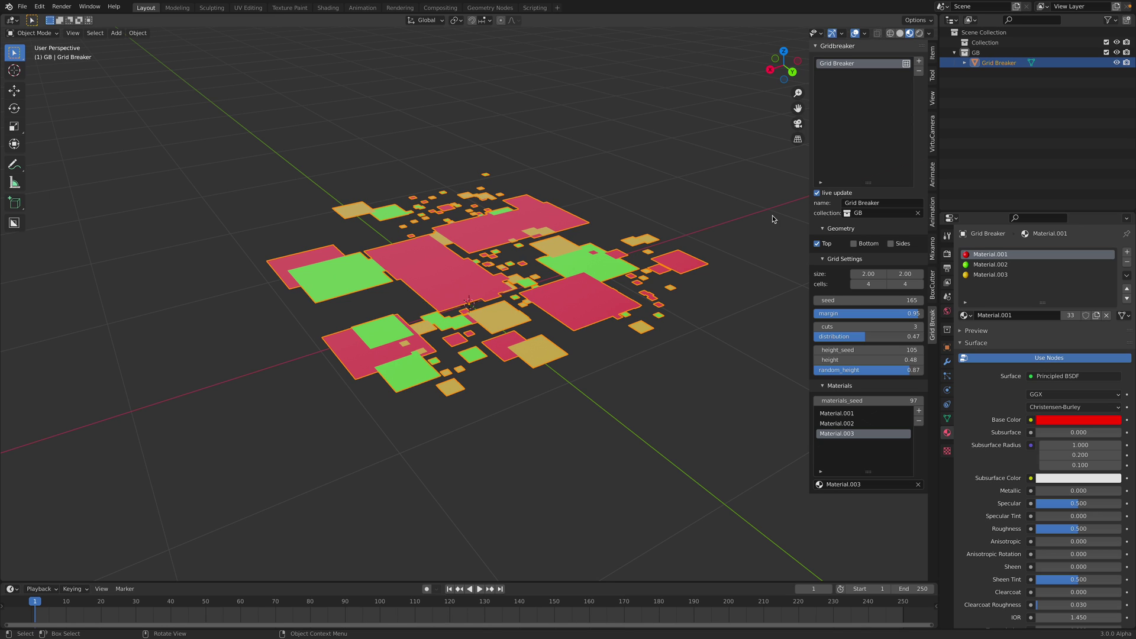
left_click(816, 192)
left_click(629, 265)
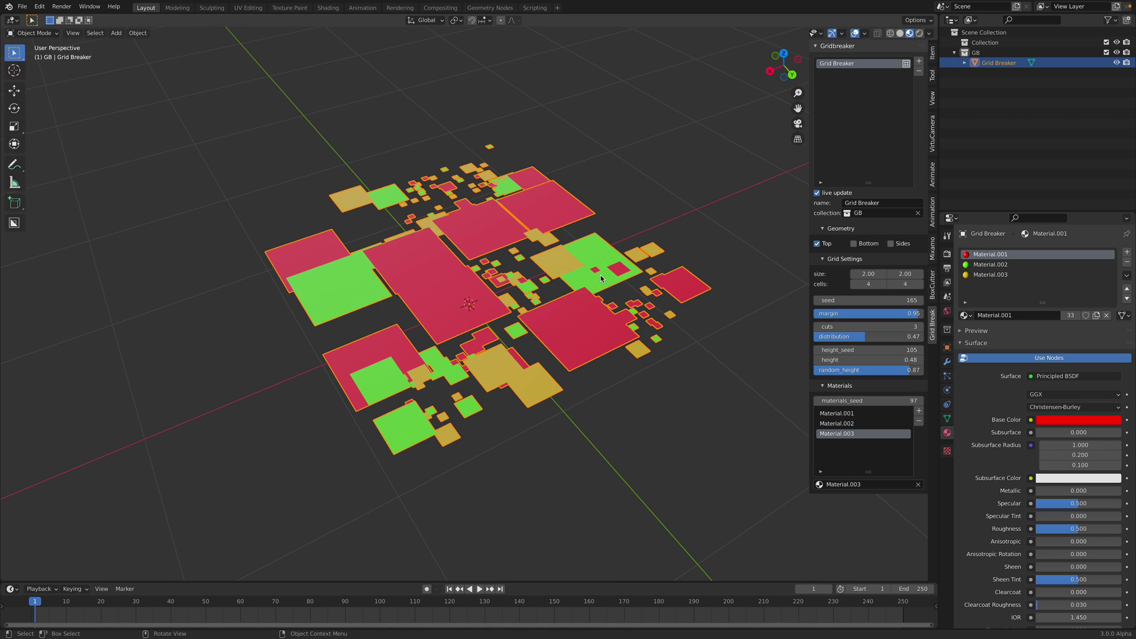
key("Delete")
- Start a new General file, discarding unsaved changes
middle_click_drag(629, 265, 644, 223)
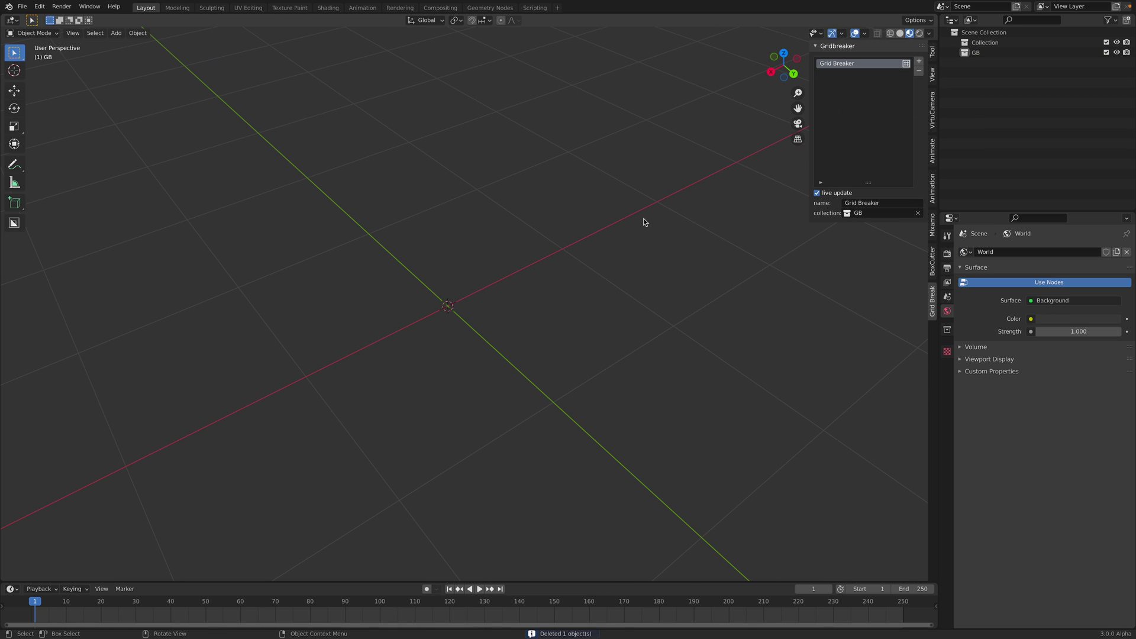
left_click(920, 71)
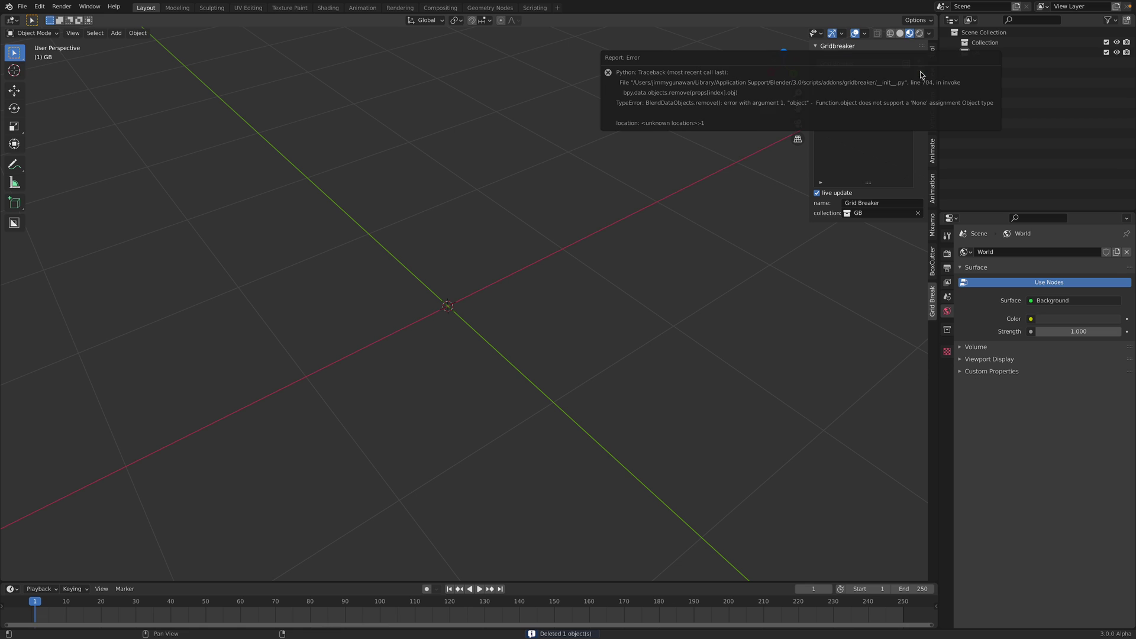
left_click(22, 7)
mouse_move(35, 25)
left_click(153, 25)
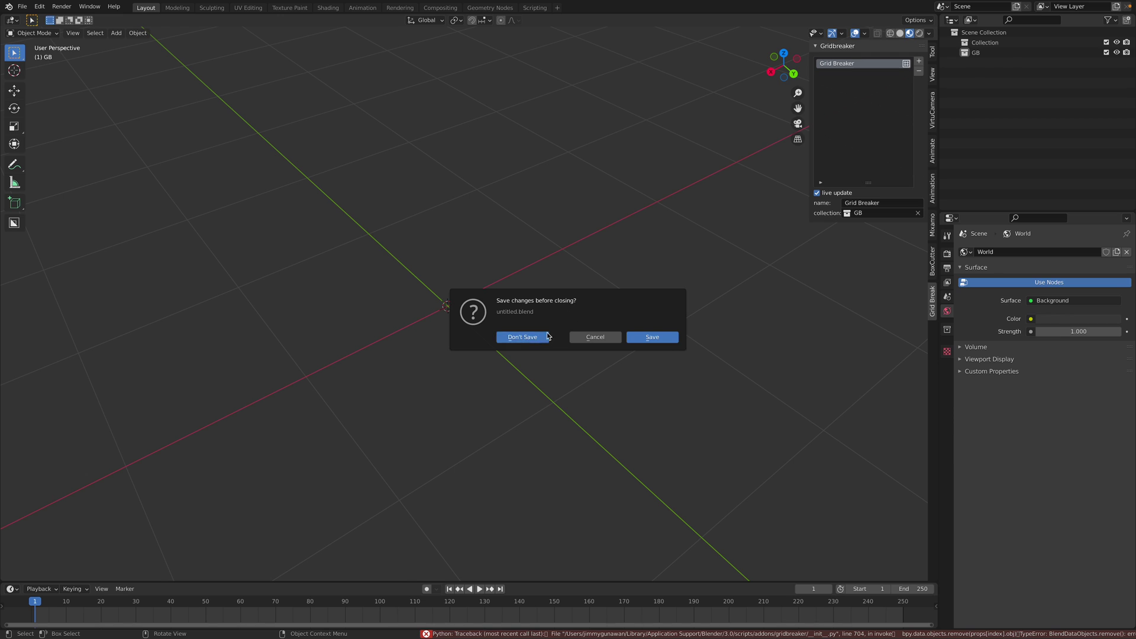
left_click(523, 337)
- Delete the default camera, cube and light, and show the Gridbreaker add-on settings
left_click(936, 51)
left_click(600, 101)
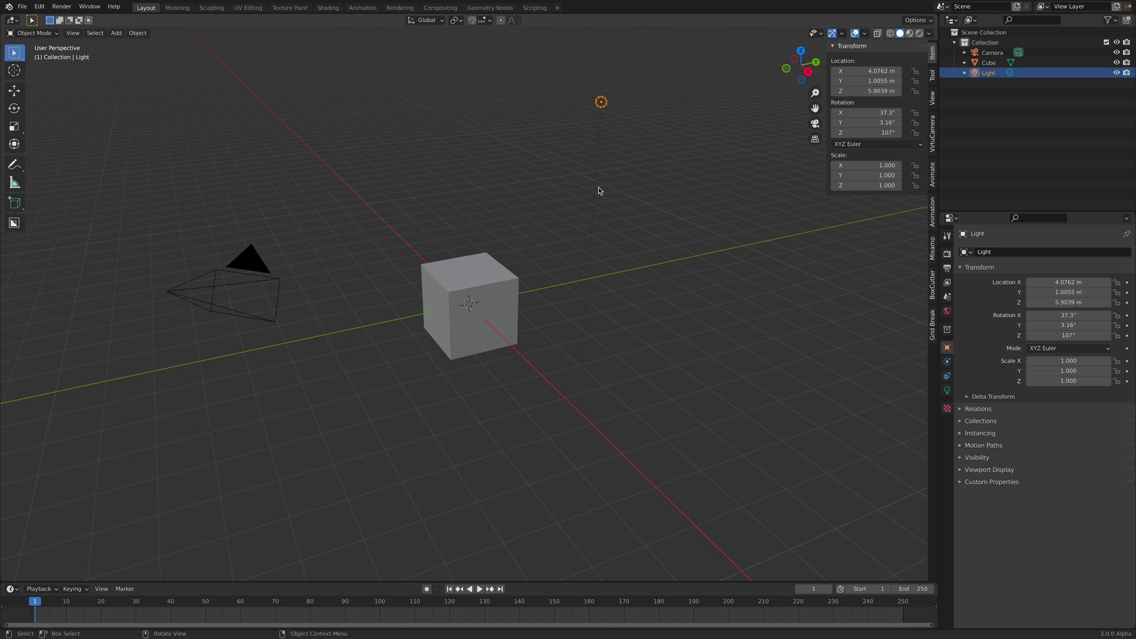
key("a")
key("Delete")
left_click(934, 296)
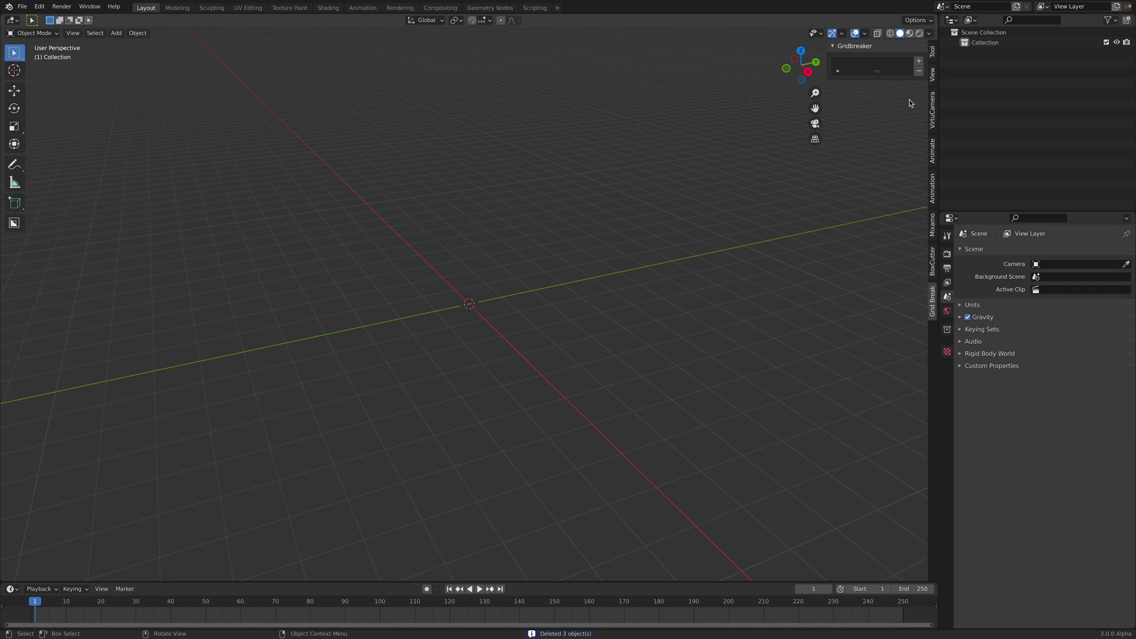
- Add five Grid Breaker grids in the enlarged Gridbreaker list
left_click_drag(879, 75, 876, 172)
left_click(919, 61)
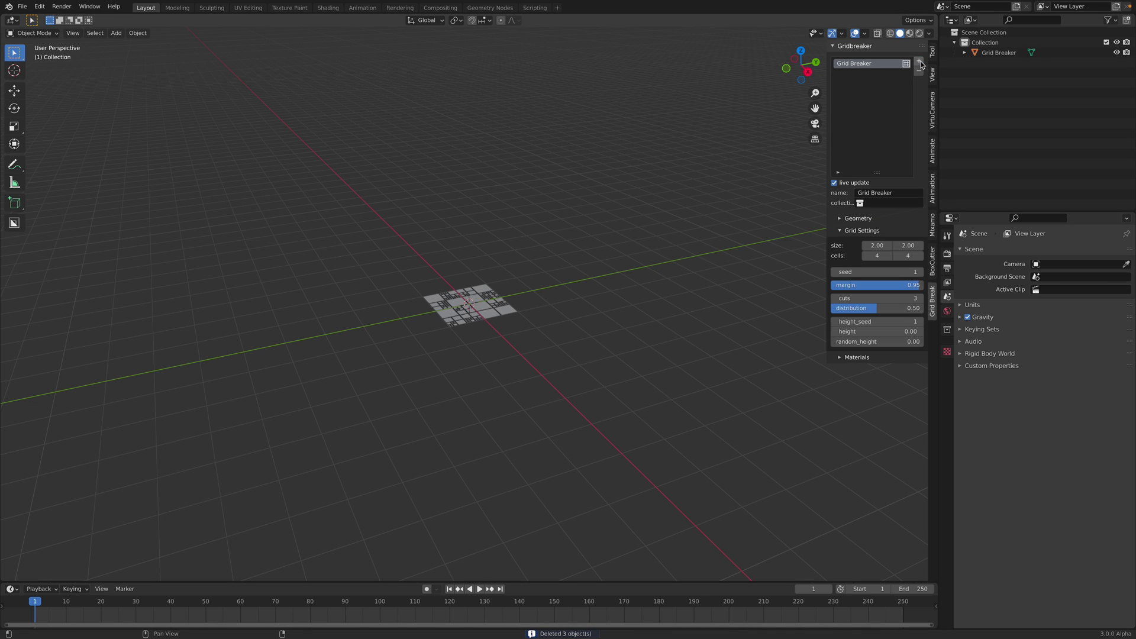
left_click(918, 61)
left_click(919, 62)
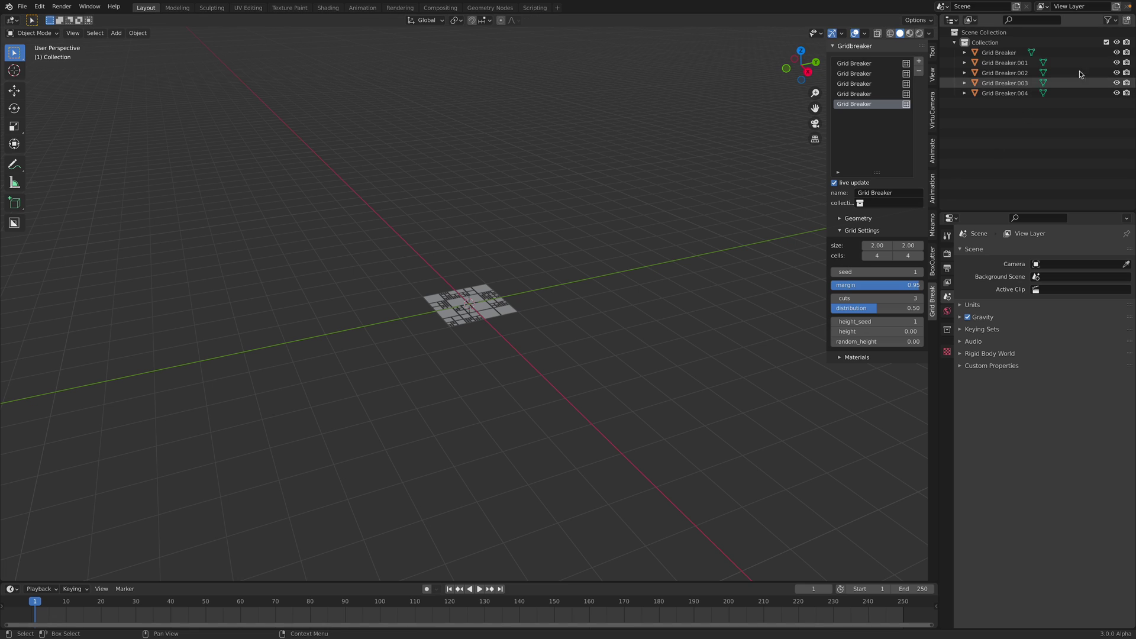
- Create a new collection in the Outliner and name it GB
left_click(1125, 20)
left_click(1009, 103)
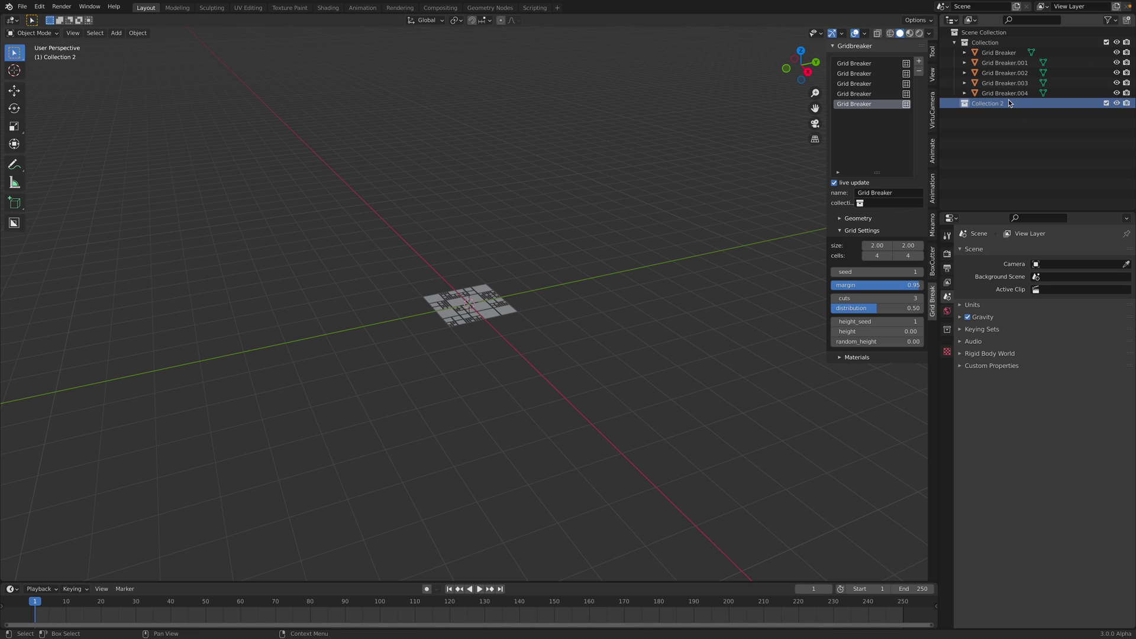
double_click(995, 105)
type("GB")
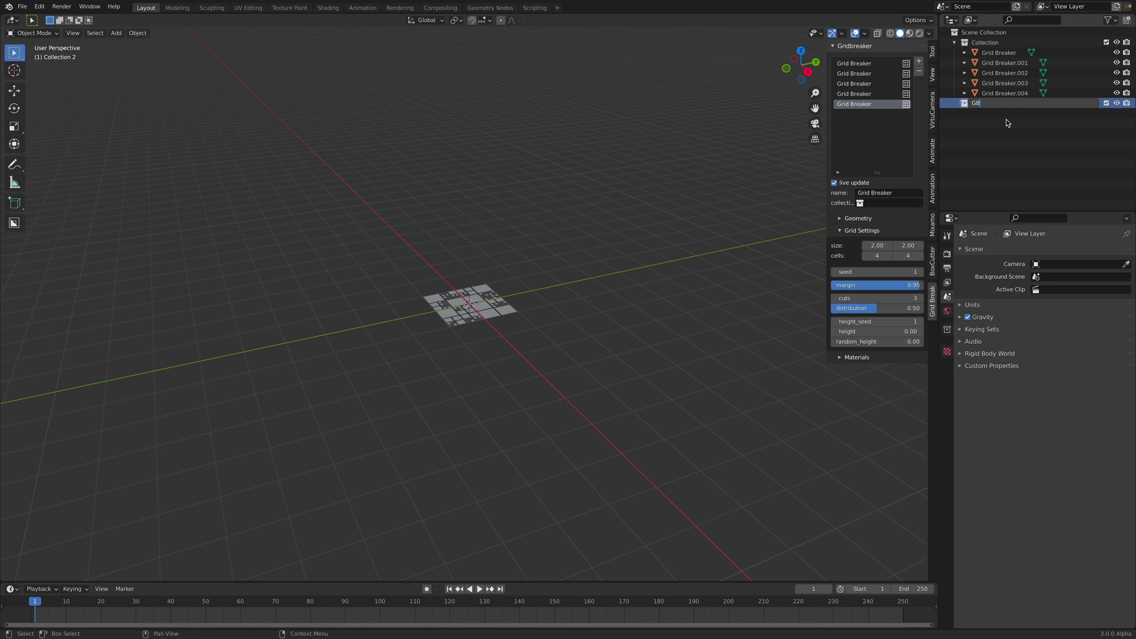
key("Return")
- Assign the first two grids to the GB collection
left_click(885, 67)
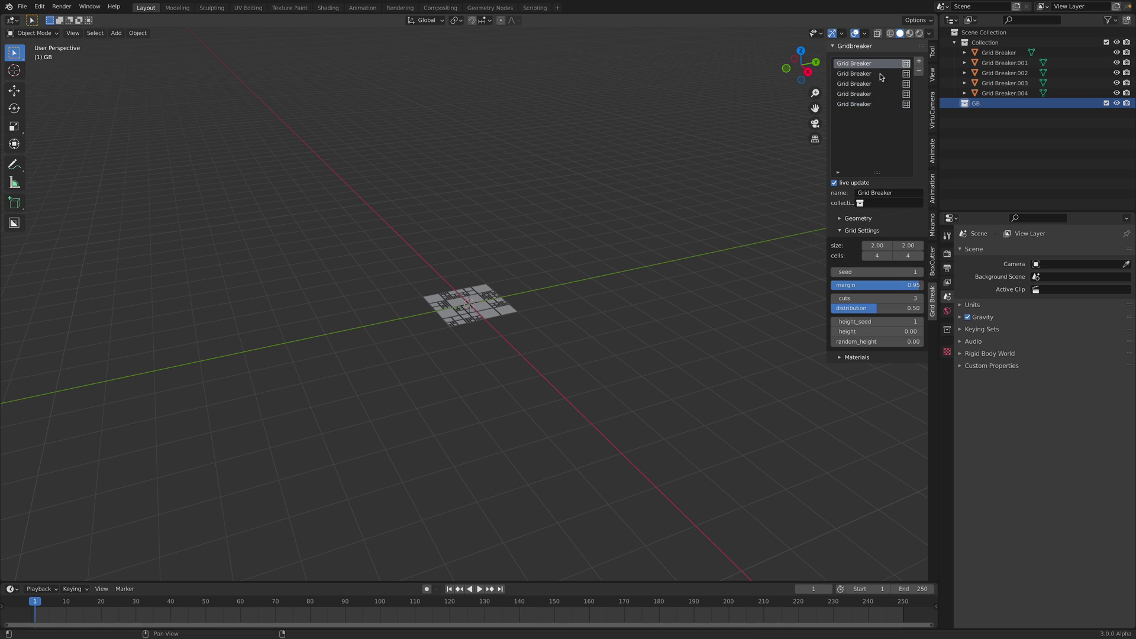
left_click(877, 199)
left_click(877, 226)
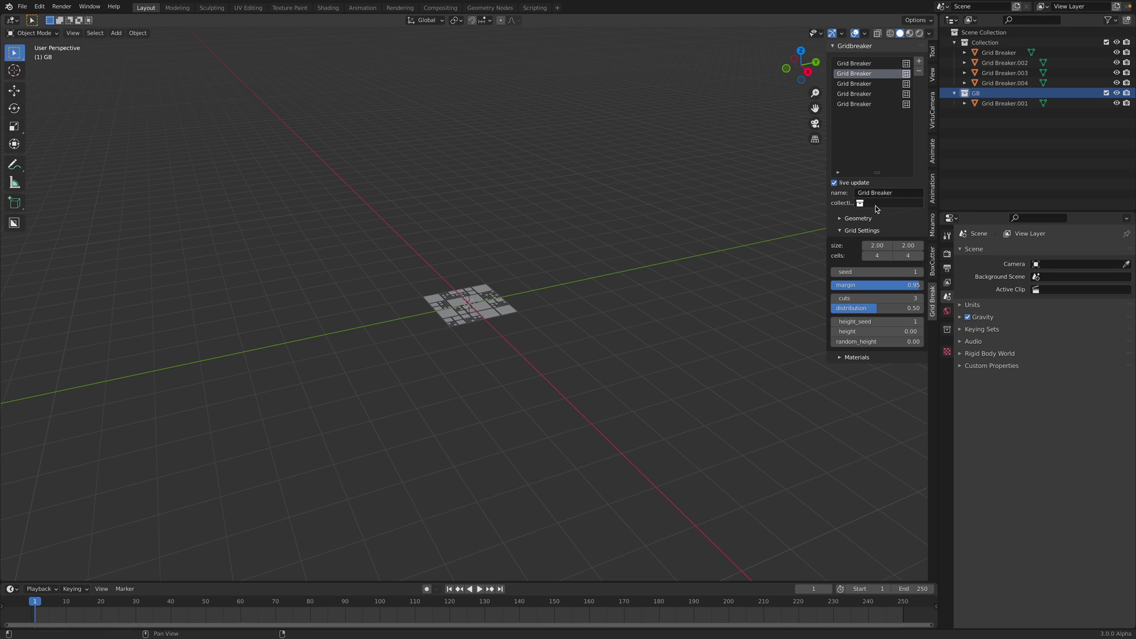
left_click(877, 205)
left_click(875, 227)
left_click(869, 85)
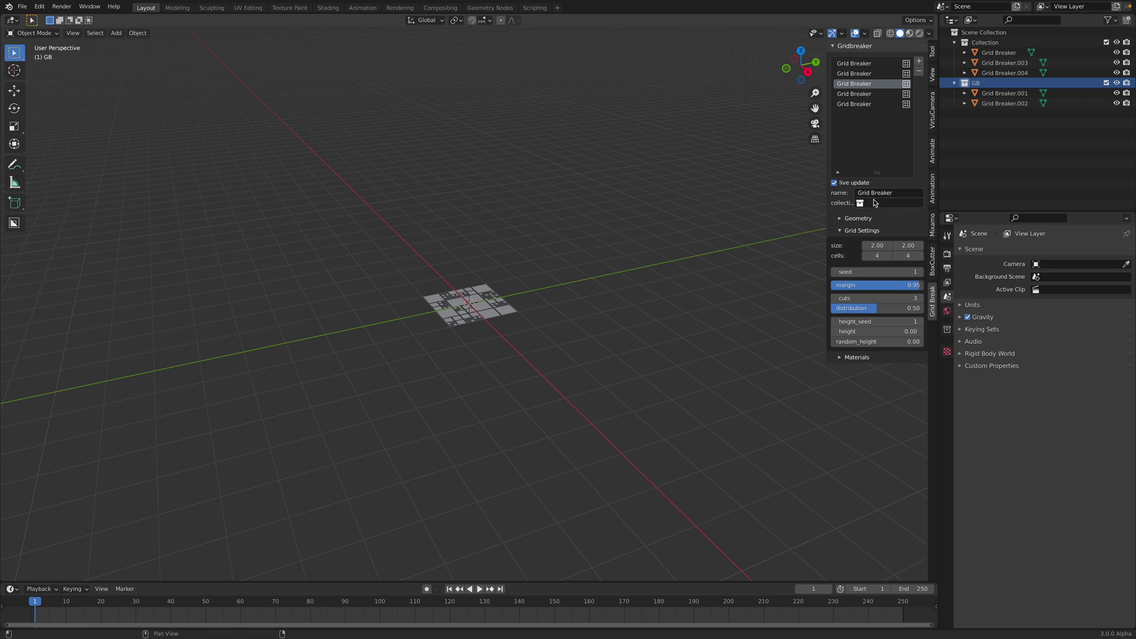
- Assign the remaining three grids to the GB collection
left_click(876, 203)
left_click(876, 227)
left_click(870, 95)
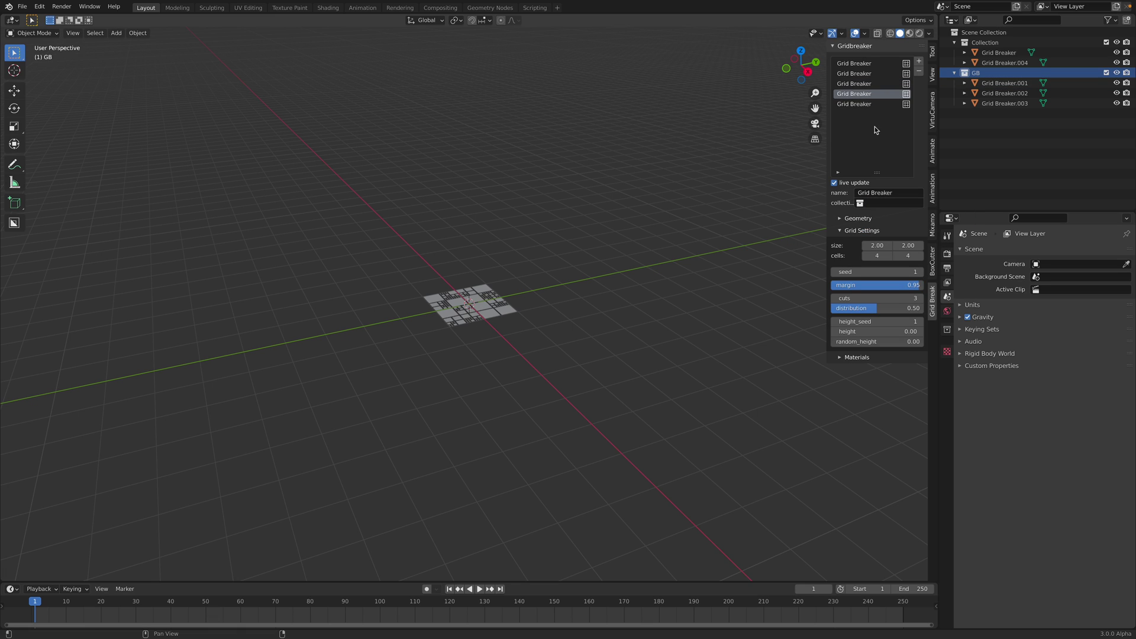
left_click(881, 203)
left_click(875, 227)
left_click(869, 104)
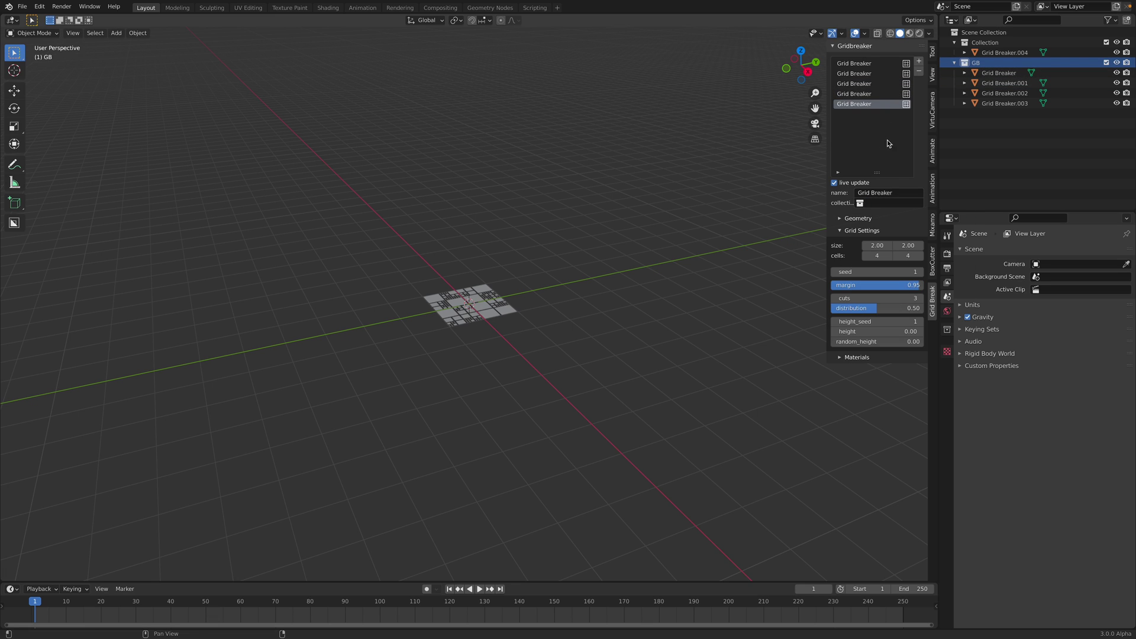
left_click(889, 203)
left_click(875, 227)
left_click(870, 63)
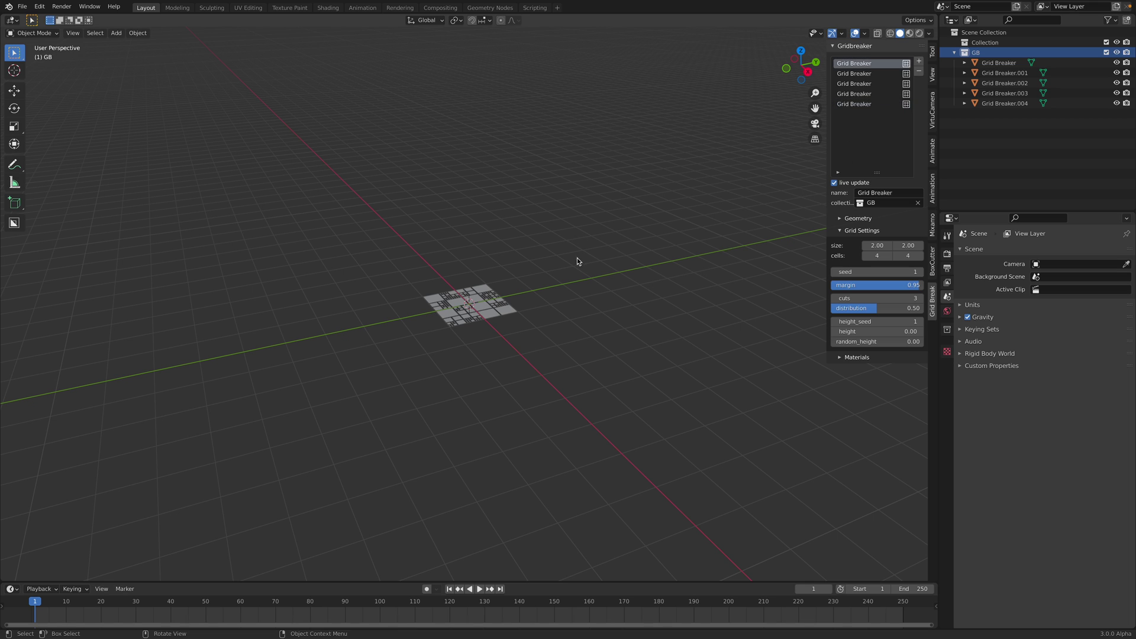
scroll(578, 271, "up", 3)
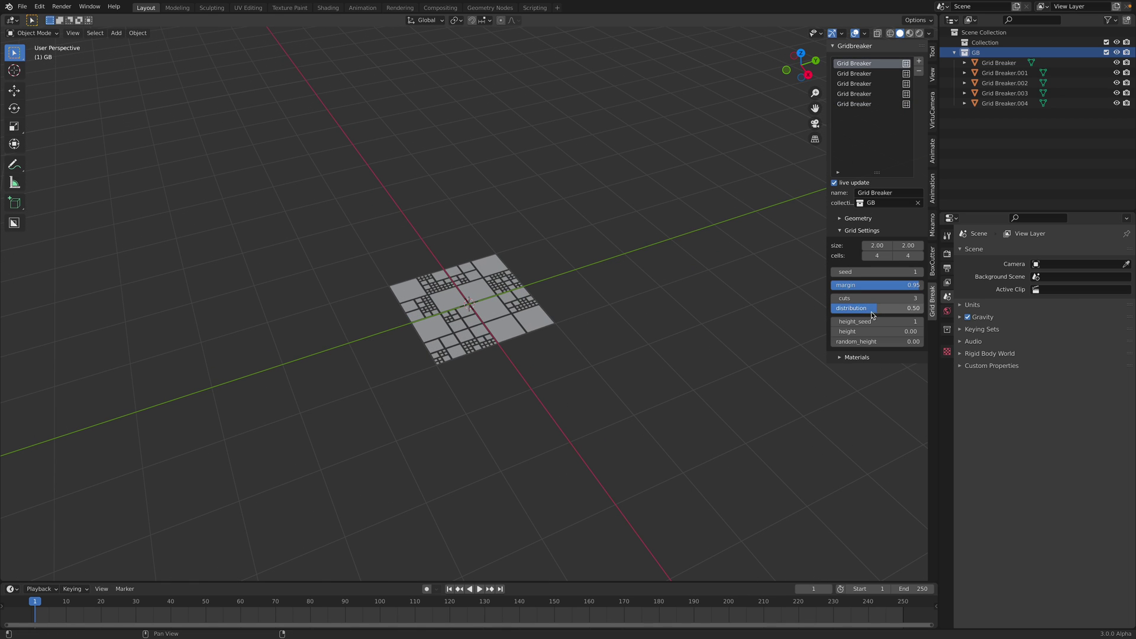
- Raise and randomize the first layer's heights, and give the second layer a new seed
mouse_move(880, 331)
left_mouse_down()
mouse_move(920, 330)
mouse_move(915, 341)
left_mouse_up()
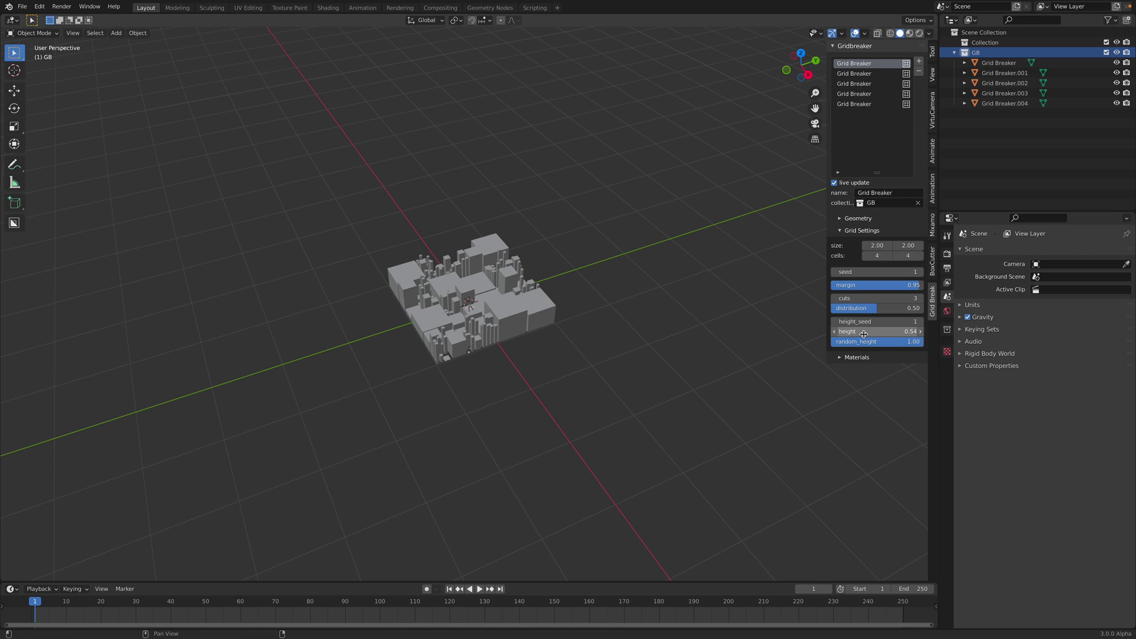
mouse_move(879, 321)
left_mouse_down()
mouse_move(951, 331)
mouse_move(914, 341)
left_mouse_up()
left_click(864, 74)
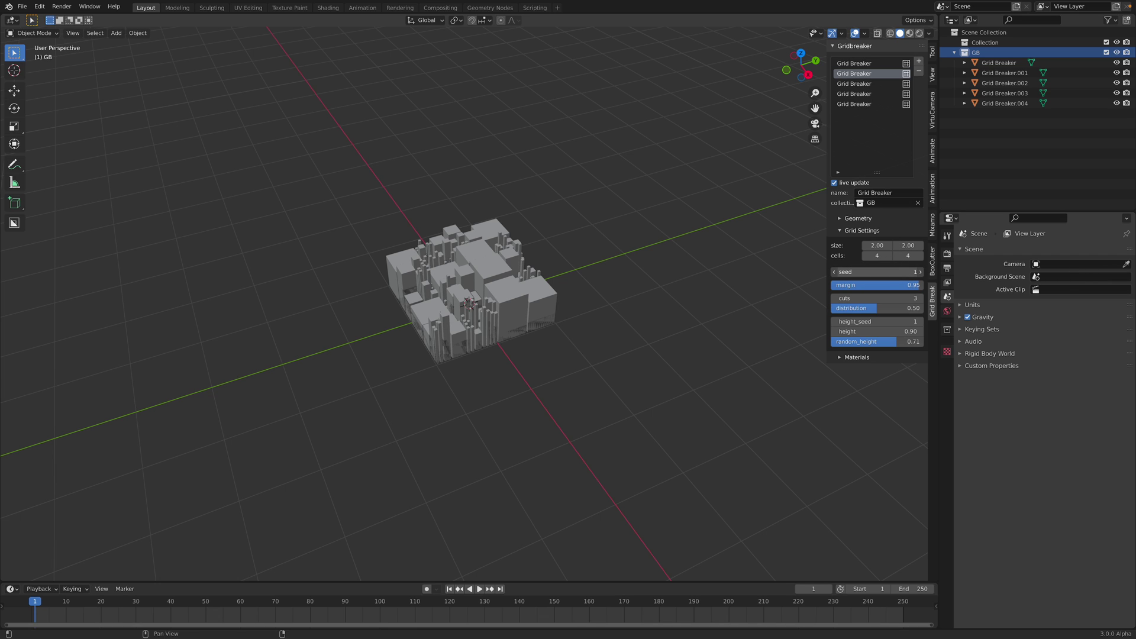
left_click_drag(868, 272, 915, 272)
- Raise the third and fourth layers' heights and randomize the fourth layer's layout
left_click(867, 84)
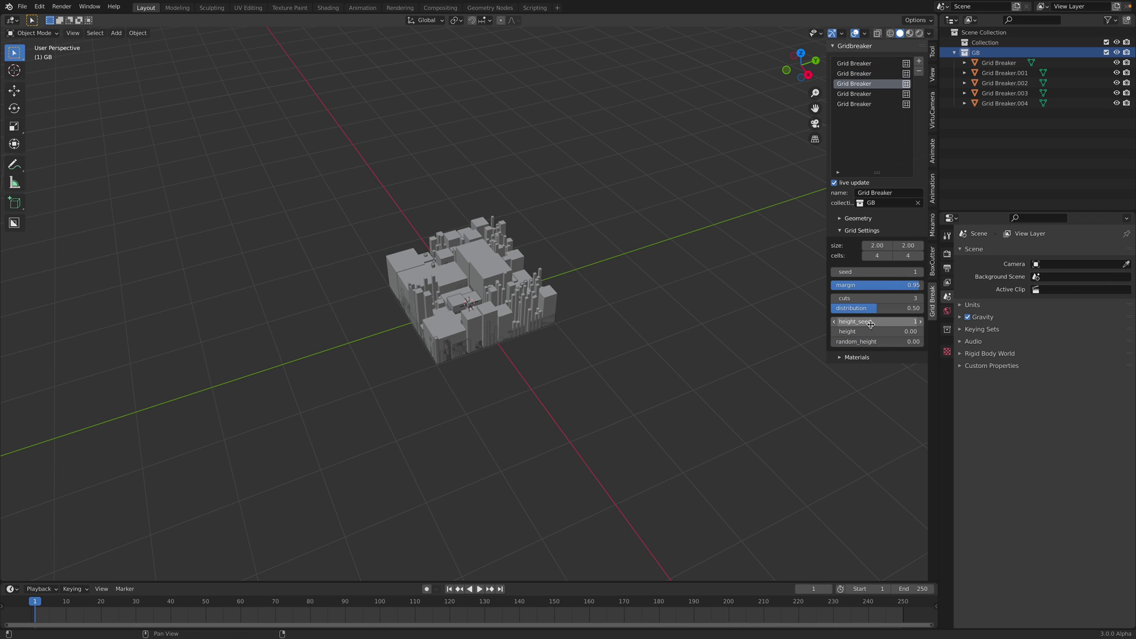
mouse_move(870, 326)
left_mouse_down()
mouse_move(892, 341)
mouse_move(923, 322)
left_mouse_up()
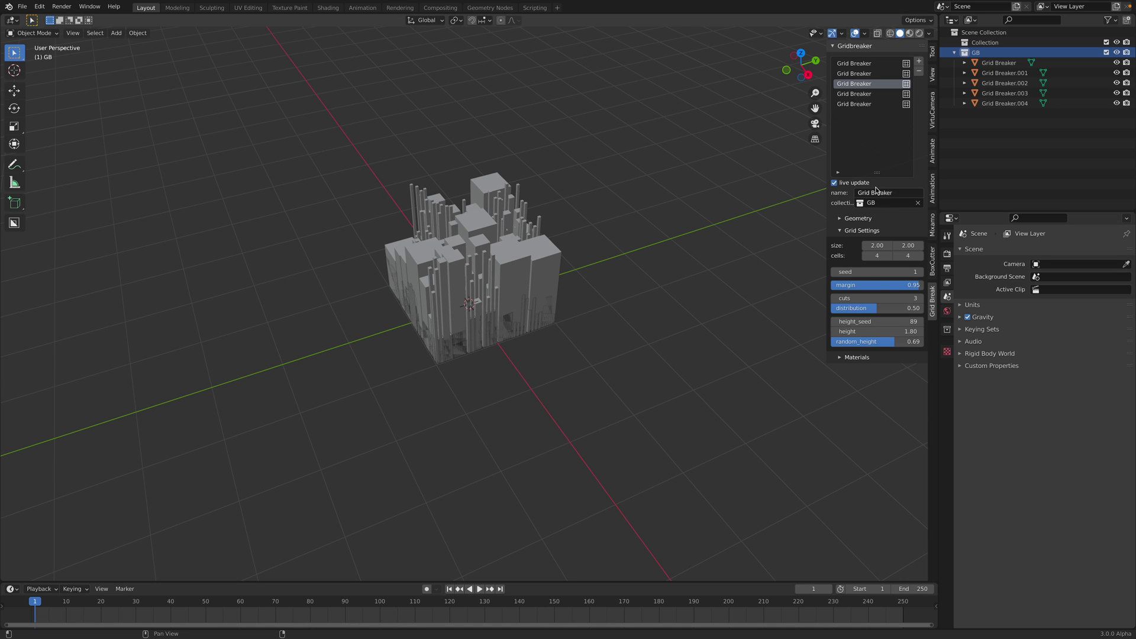
left_click(879, 94)
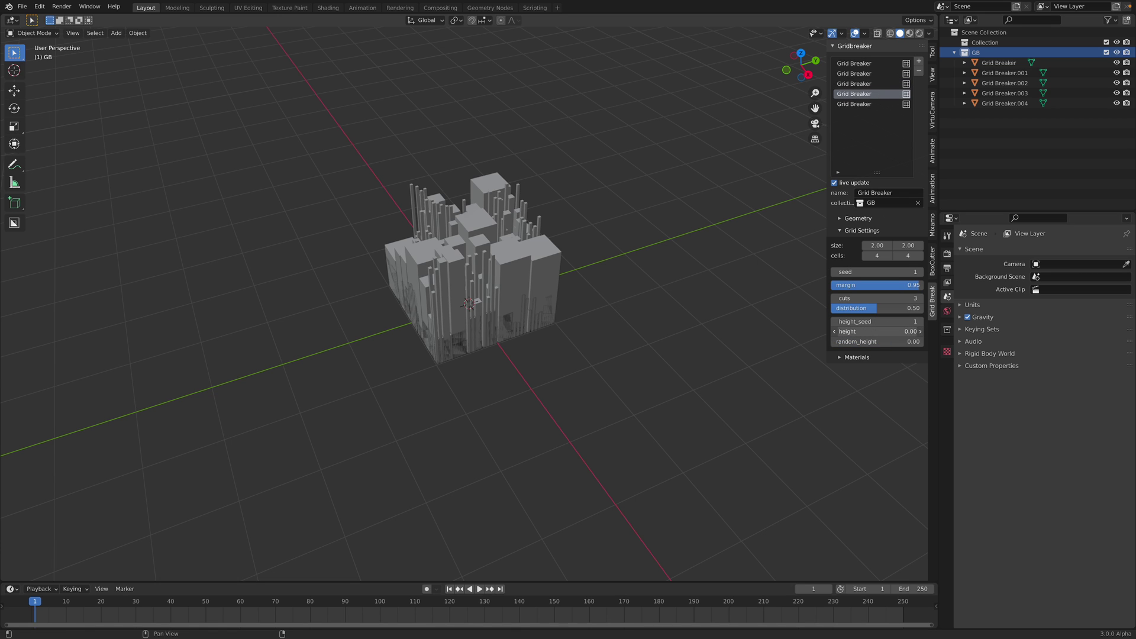
mouse_move(889, 332)
left_mouse_down()
mouse_move(924, 342)
mouse_move(923, 322)
left_mouse_up()
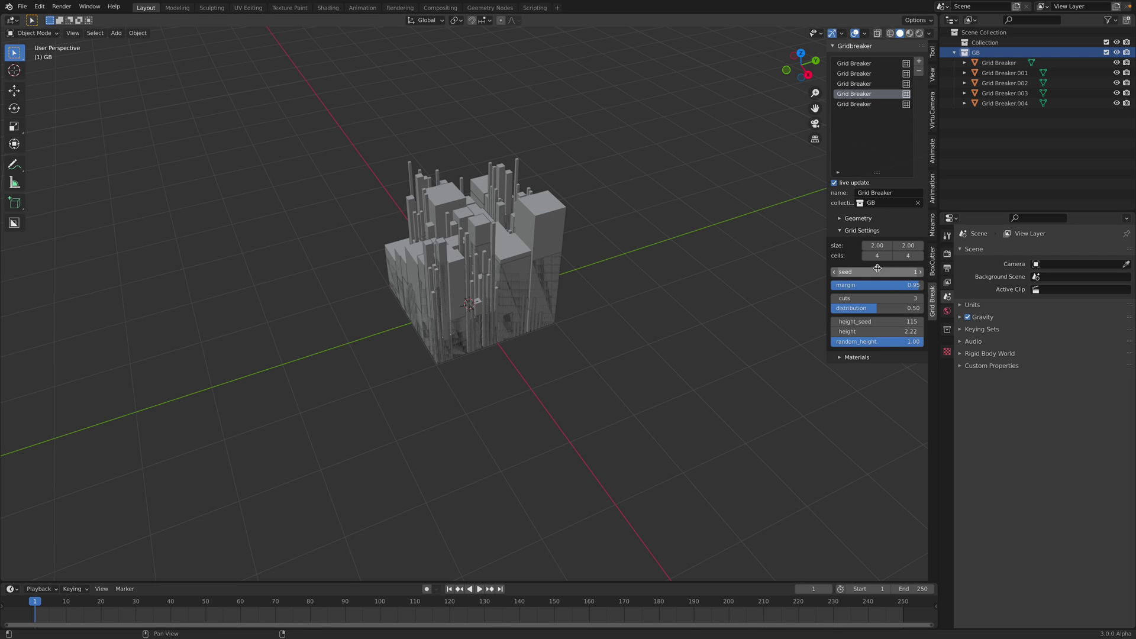
left_click_drag(879, 271, 924, 271)
- Set the fifth layer's height to 2.70, randomize its layout, and start saving
left_click(865, 104)
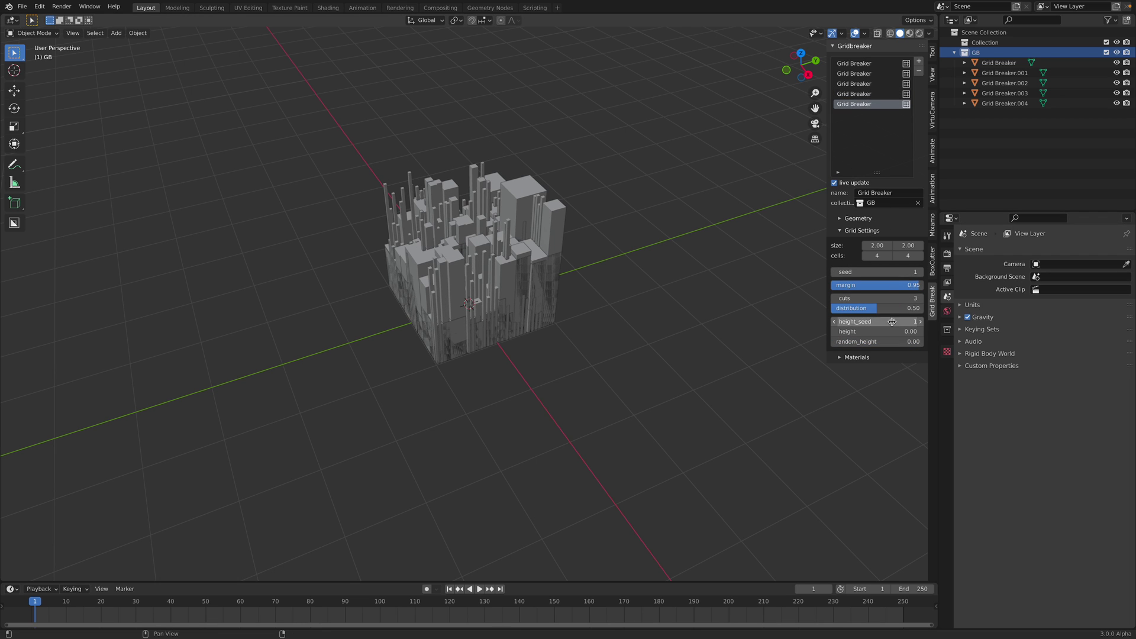
mouse_move(879, 331)
left_mouse_down()
mouse_move(924, 331)
mouse_move(919, 342)
mouse_move(915, 321)
left_mouse_up()
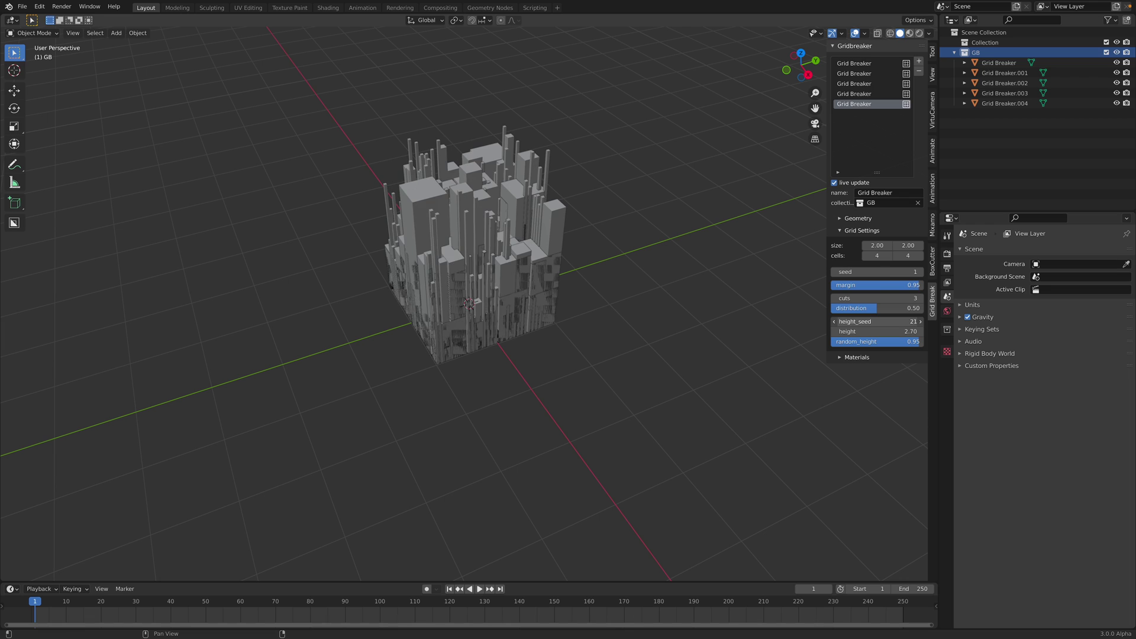
left_click_drag(879, 272, 918, 271)
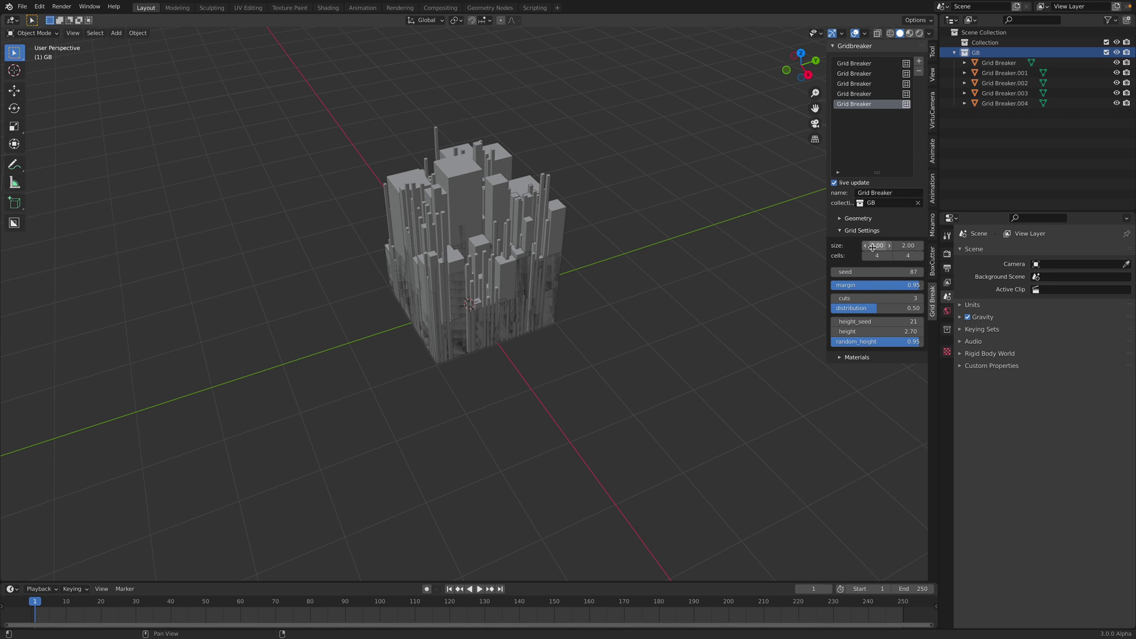
middle_click_drag(583, 271, 601, 269)
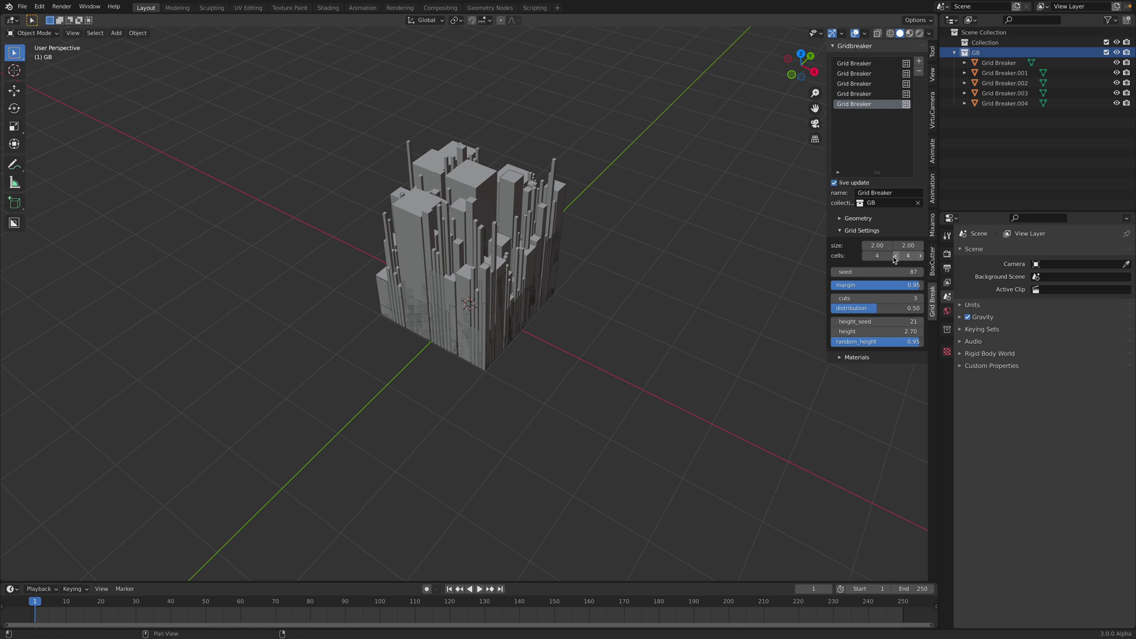
middle_click_drag(621, 224, 521, 250)
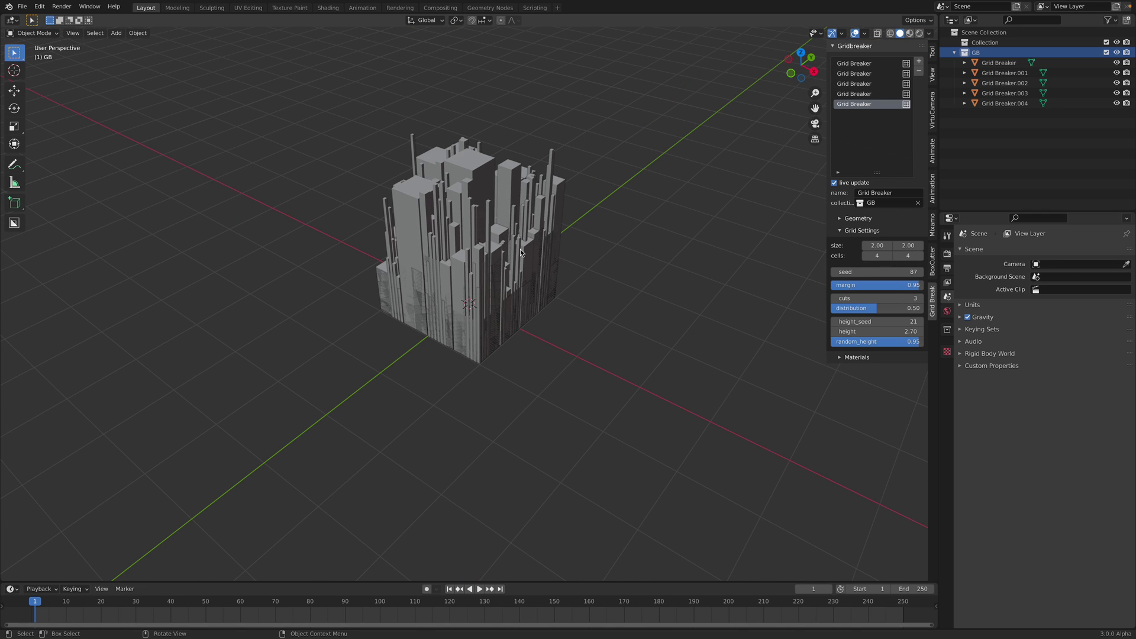
key("ctrl+s")
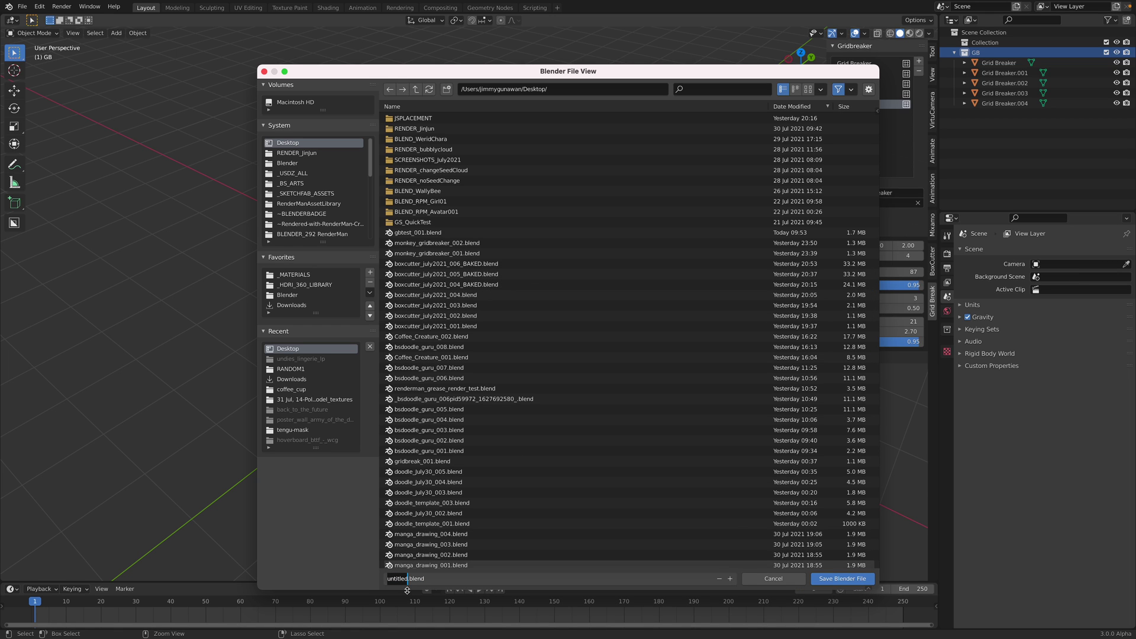
type("gm_gb_")
type("001")
- Confirm the file name gm_gb_001.blend and save the tower-cluster scene
key("Return")
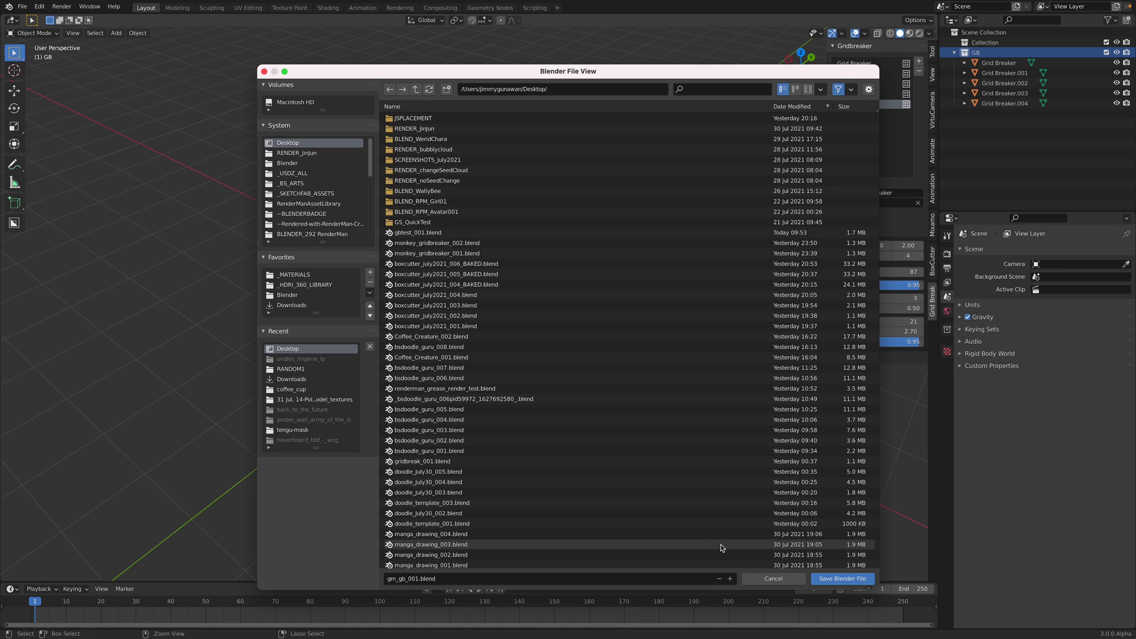
key("Return")
middle_click_drag(606, 416, 604, 405)
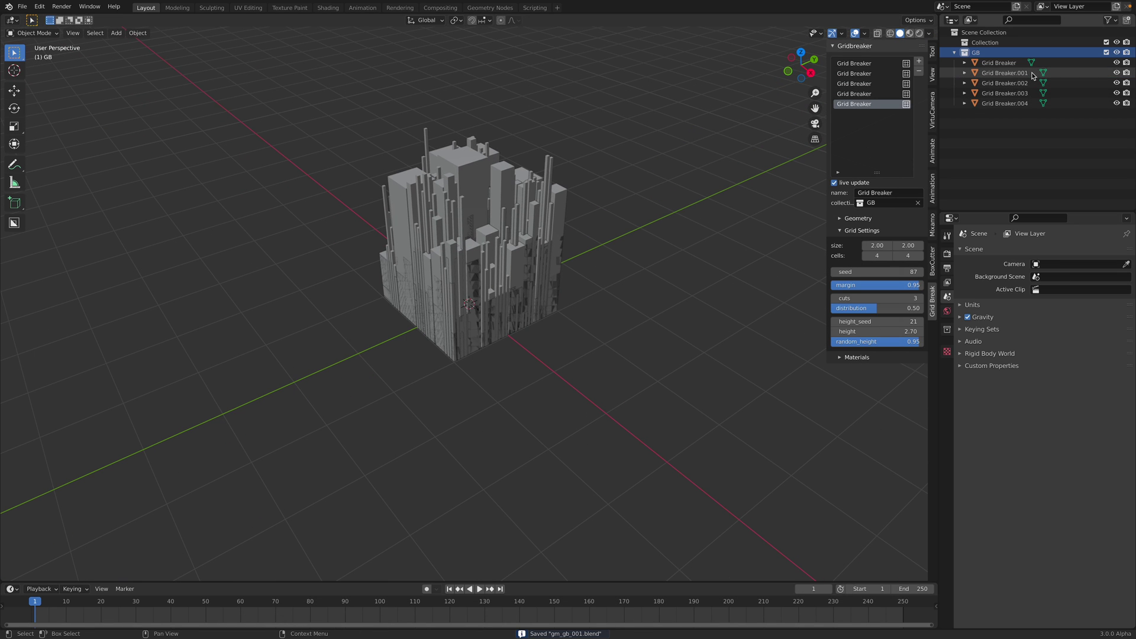
- Hide the GB tower collection from the viewport and bring up the Add menu
left_click(954, 54)
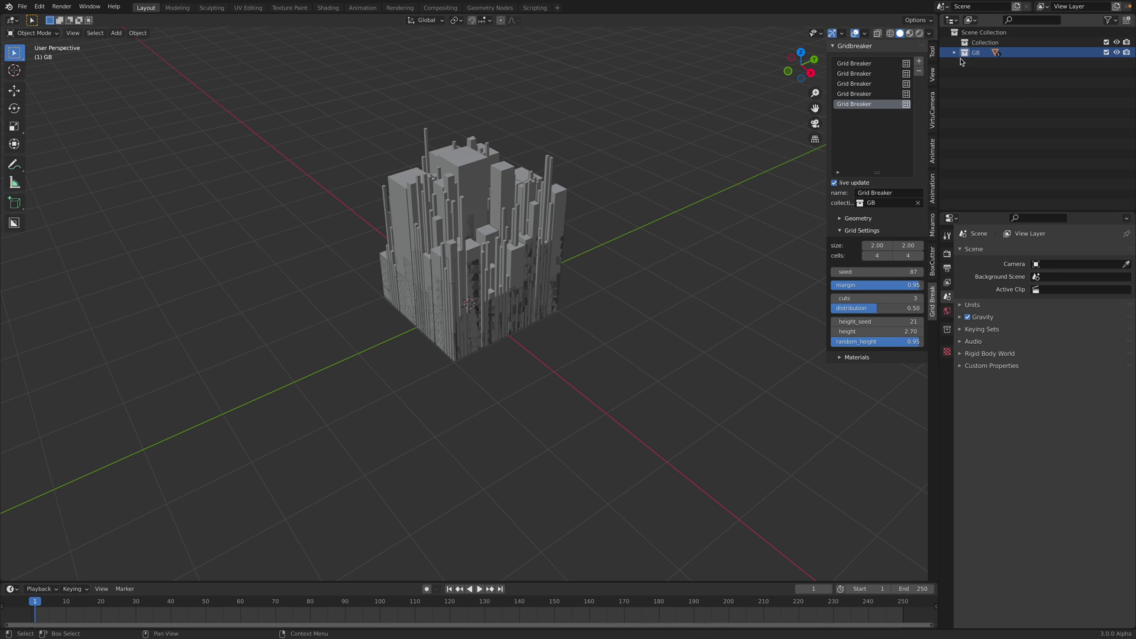
left_click(955, 54)
left_click(1117, 54)
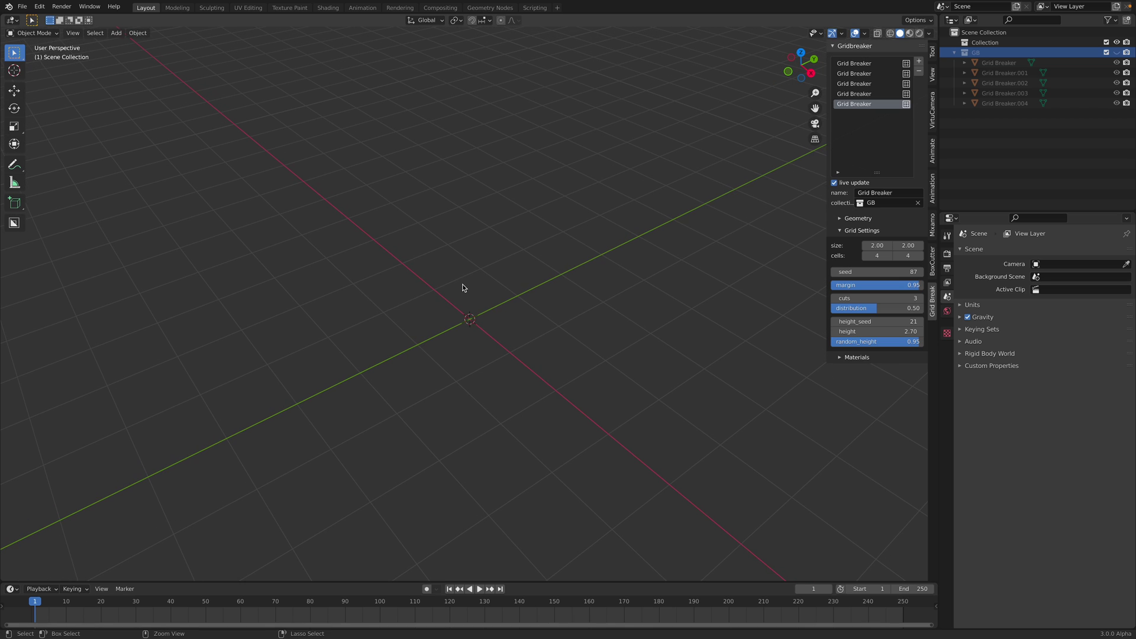
key("ctrl+s")
key("shift+a")
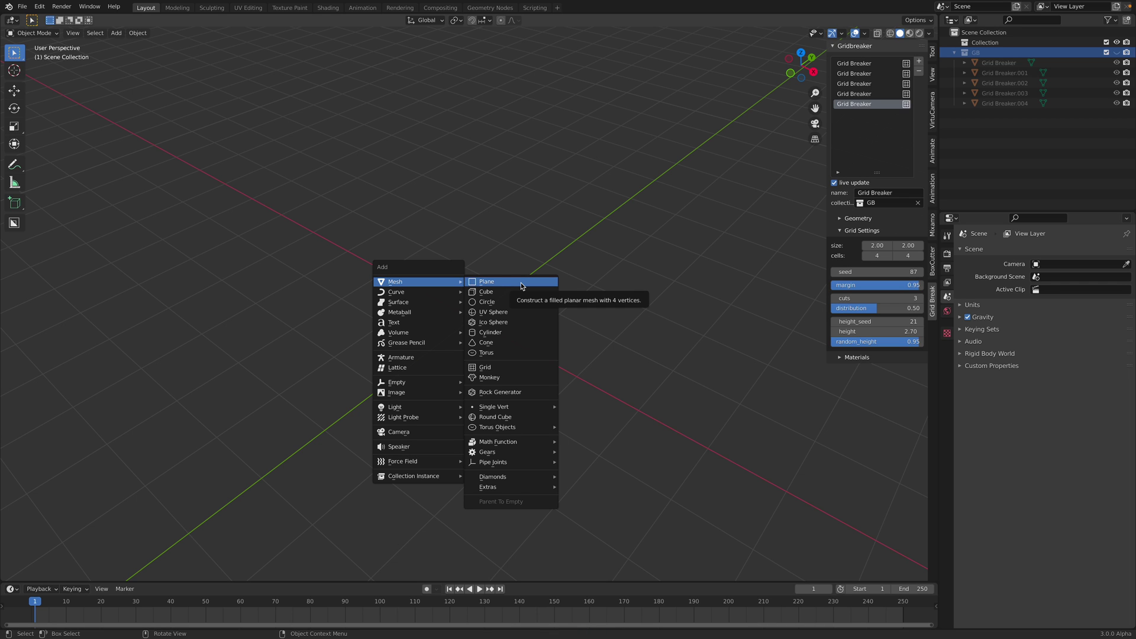
- Add a plane at the origin with an Array modifier of count 4
left_click(522, 283)
scroll(571, 363, "up", 2)
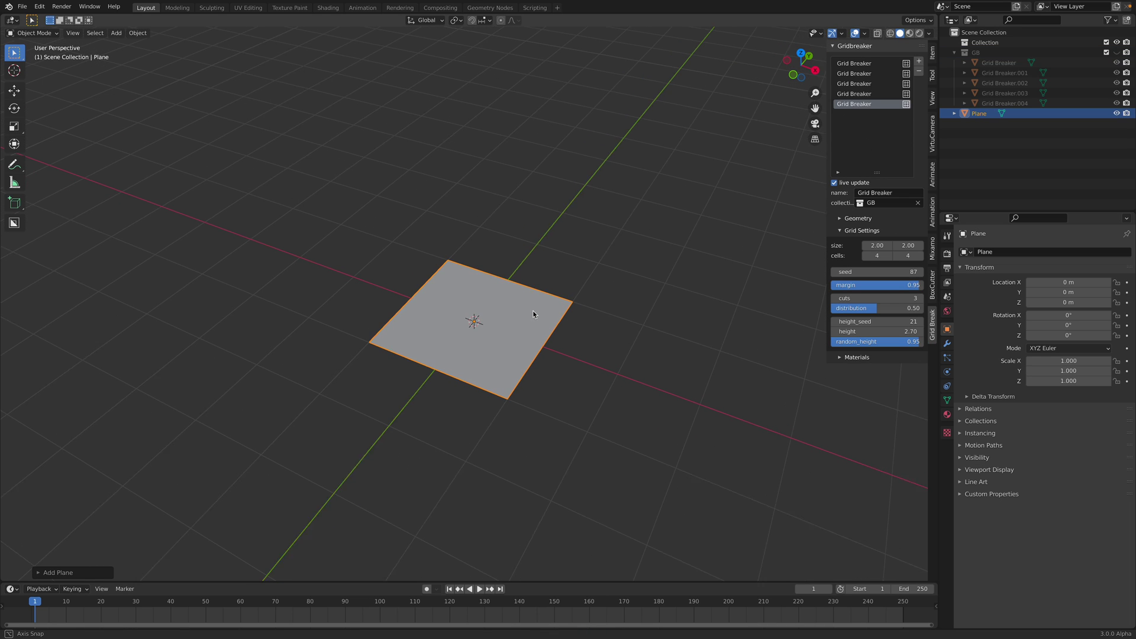
scroll(569, 362, "up", 2)
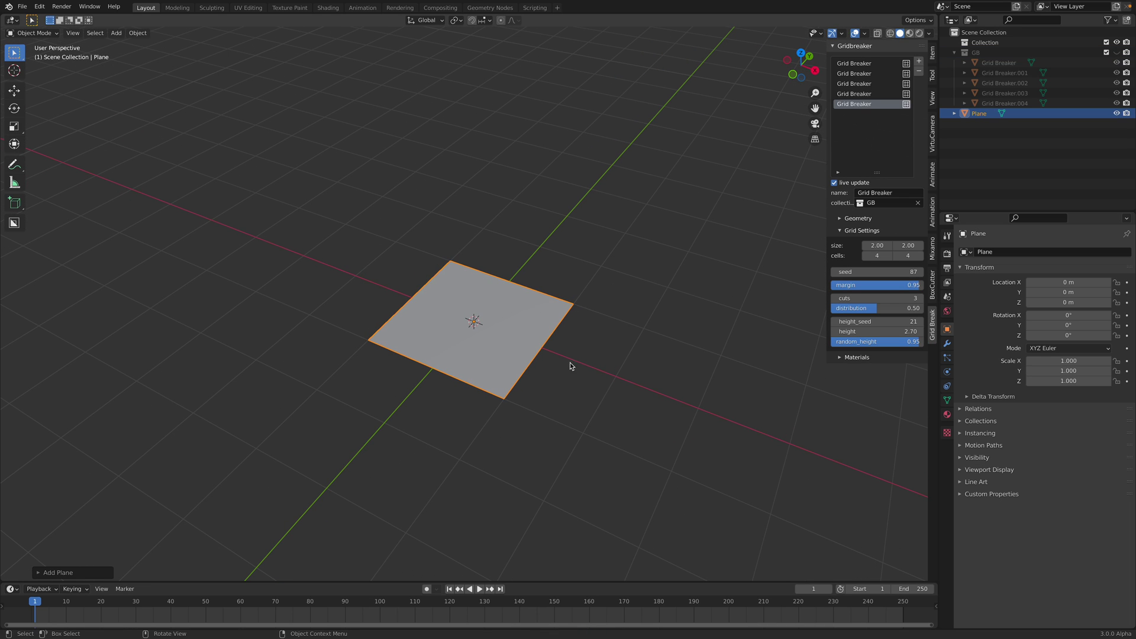
left_click(947, 343)
left_click(1004, 255)
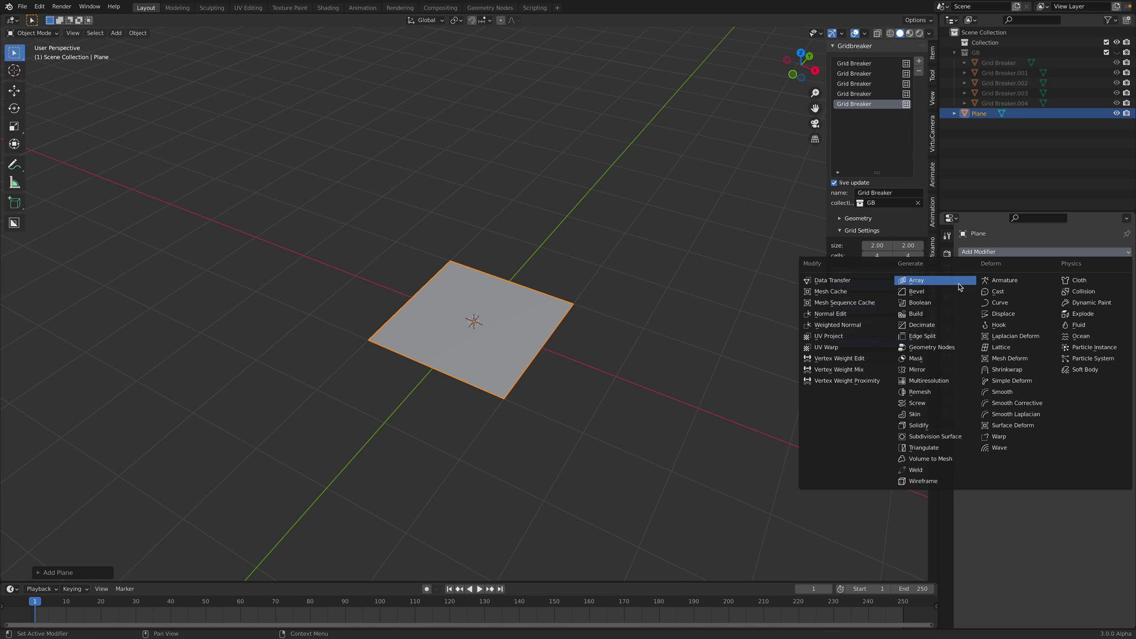
left_click(959, 287)
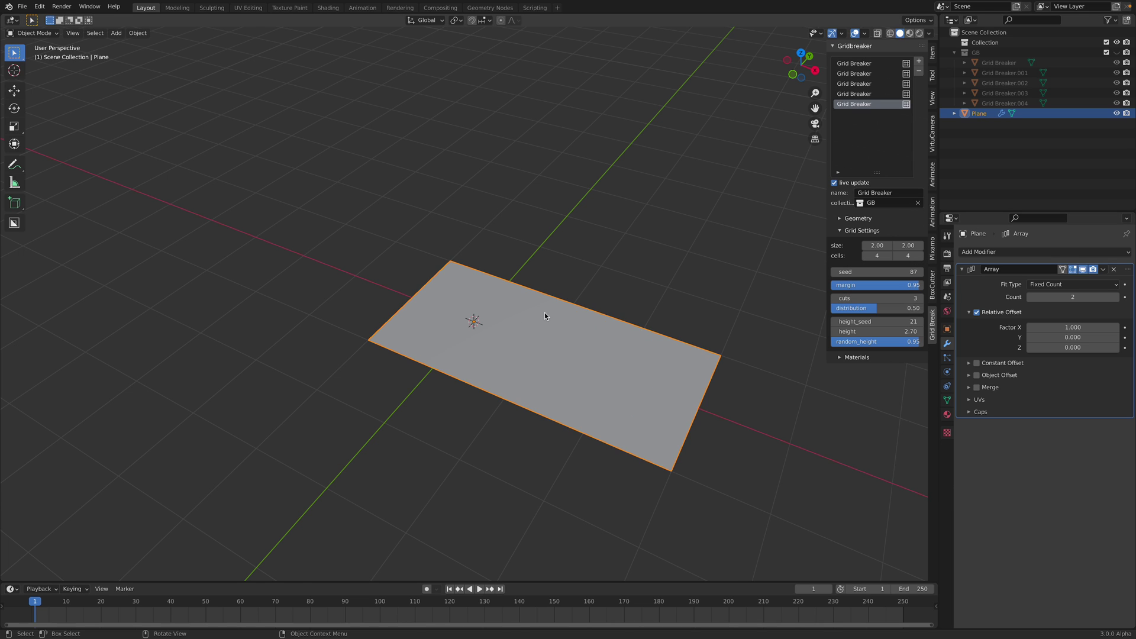
left_click(1118, 298)
left_click(1117, 298)
middle_click_drag(663, 332, 551, 247)
left_click(551, 247)
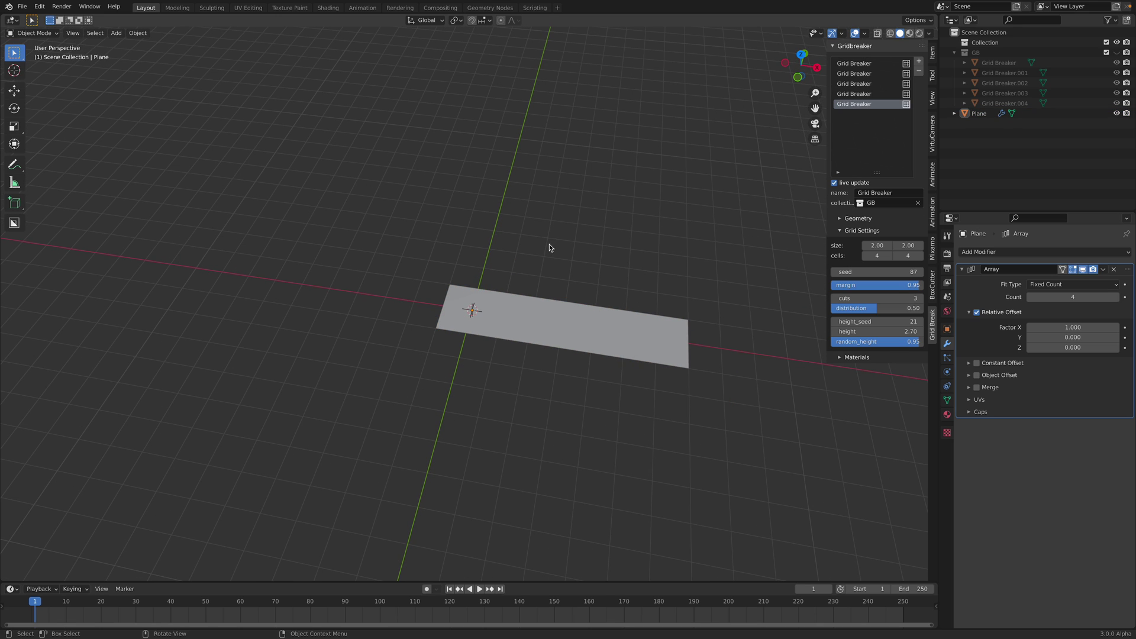
key("shift+a")
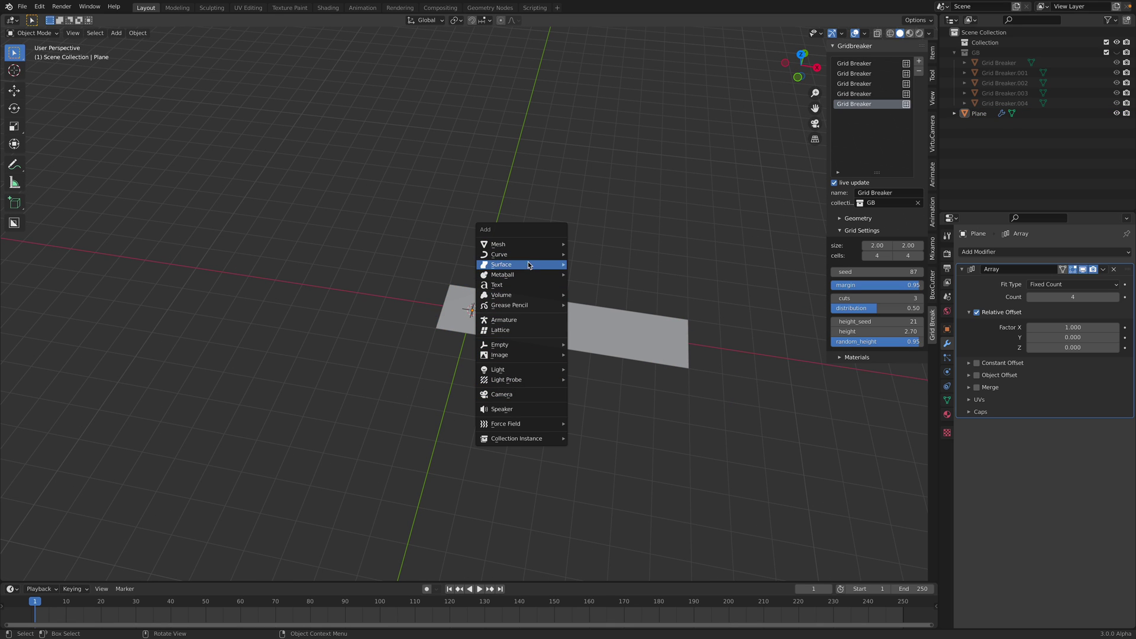
mouse_move(501, 255)
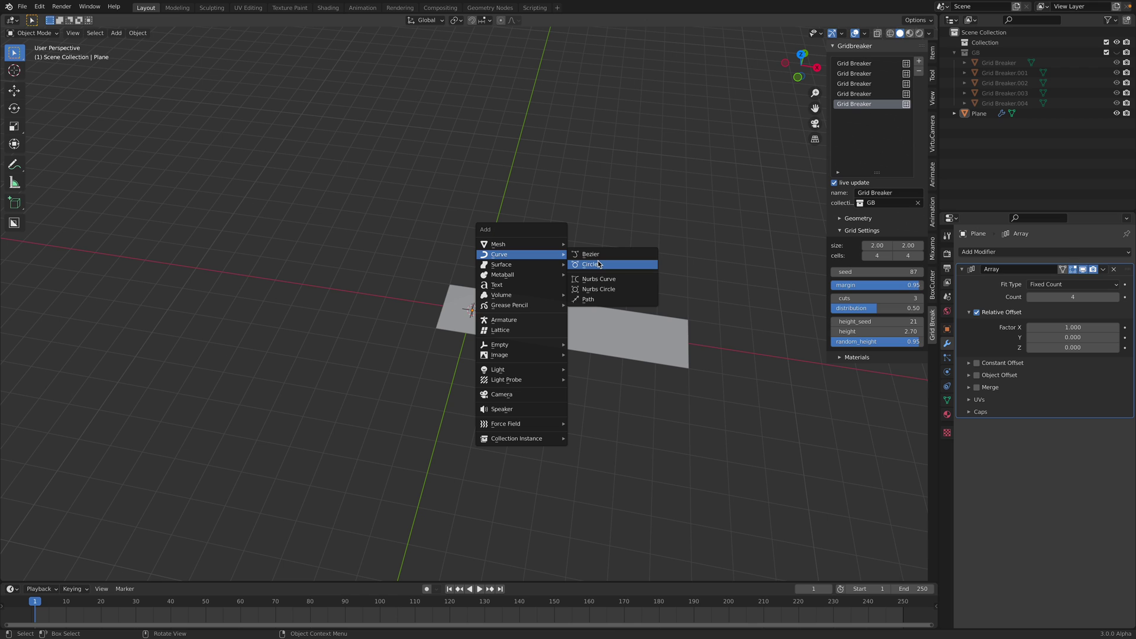
- Add a Bezier circle, scale it up around the plane strip, and reselect the plane
left_click(588, 265)
key("s")
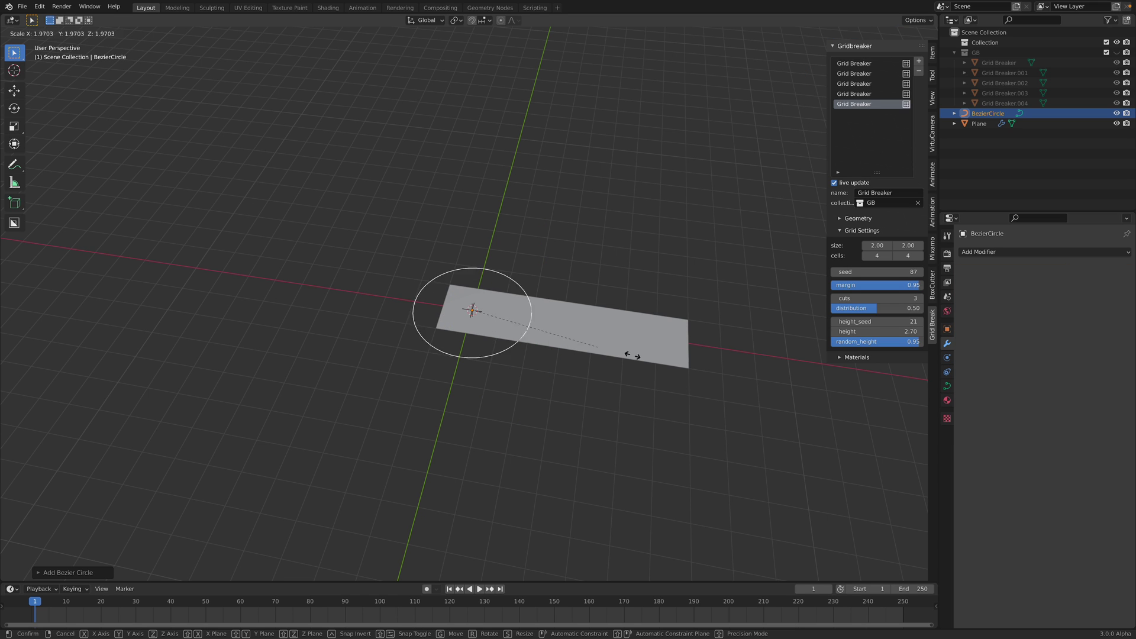
left_click(651, 334)
middle_click_drag(650, 334, 456, 292)
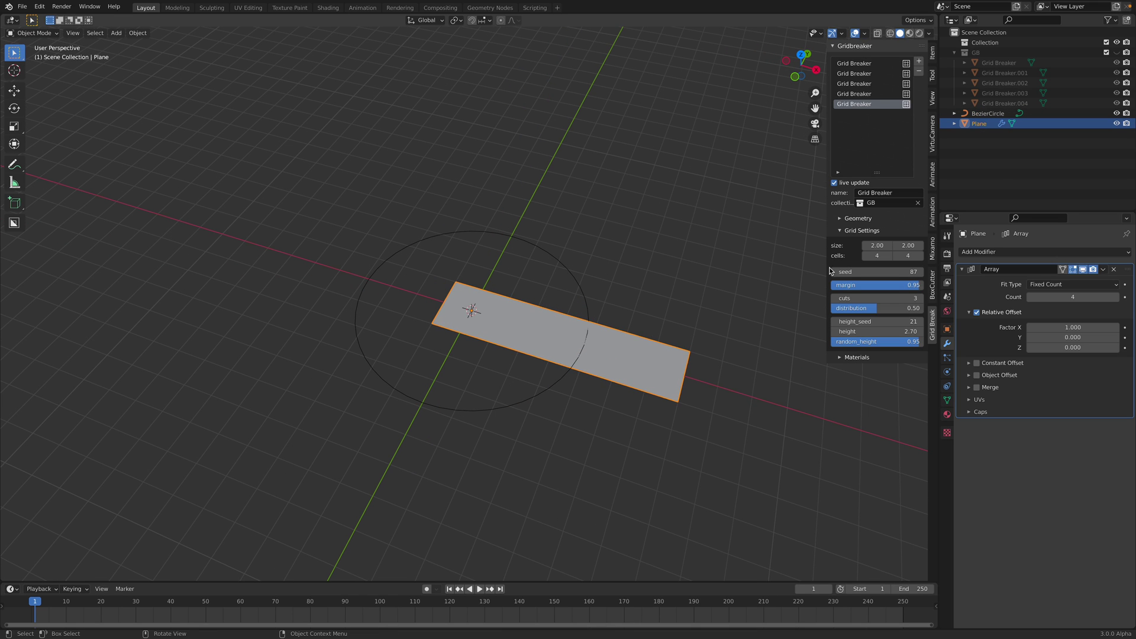
left_click(986, 250)
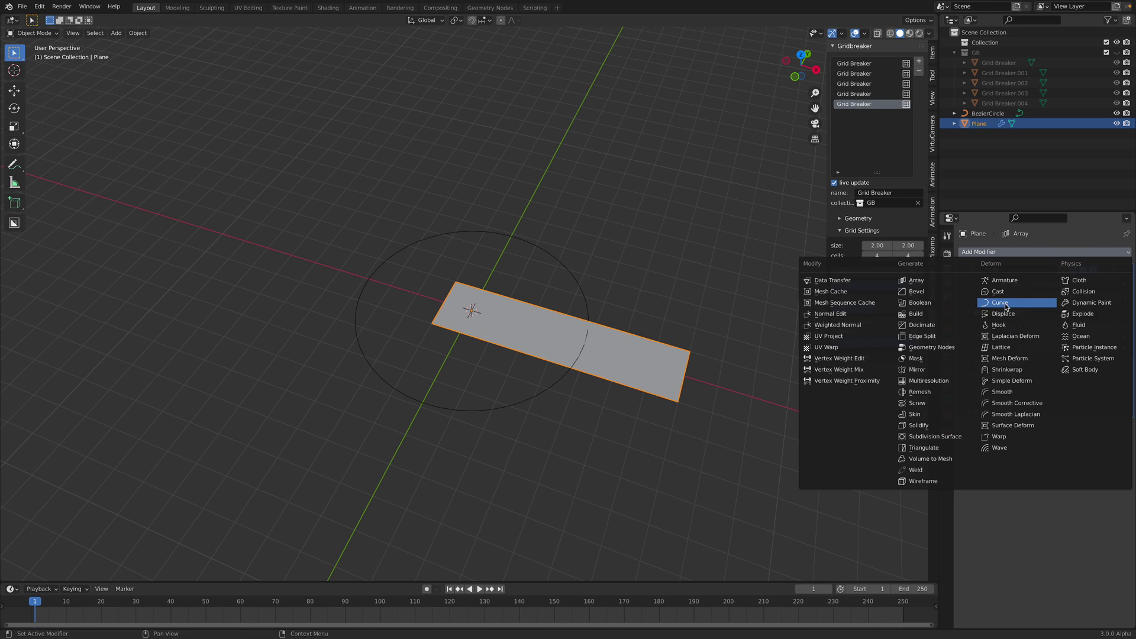
- Add a Curve modifier bending the plane along BezierCircle and raise the array count
left_click(1004, 303)
left_click(1049, 441)
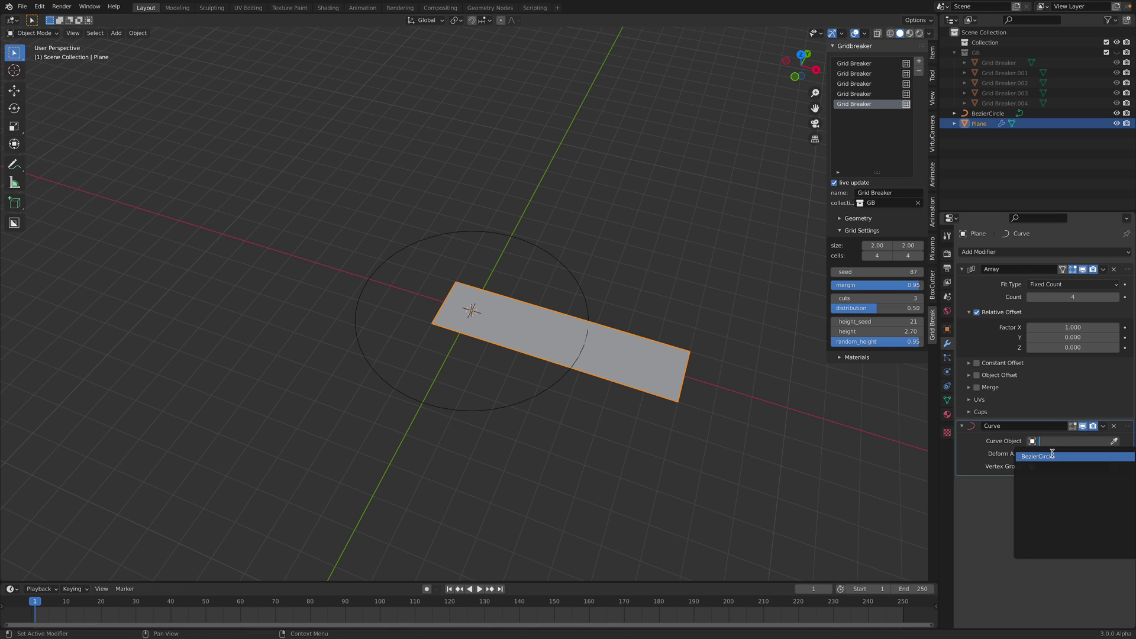
left_click(1057, 453)
middle_click_drag(647, 326, 944, 404)
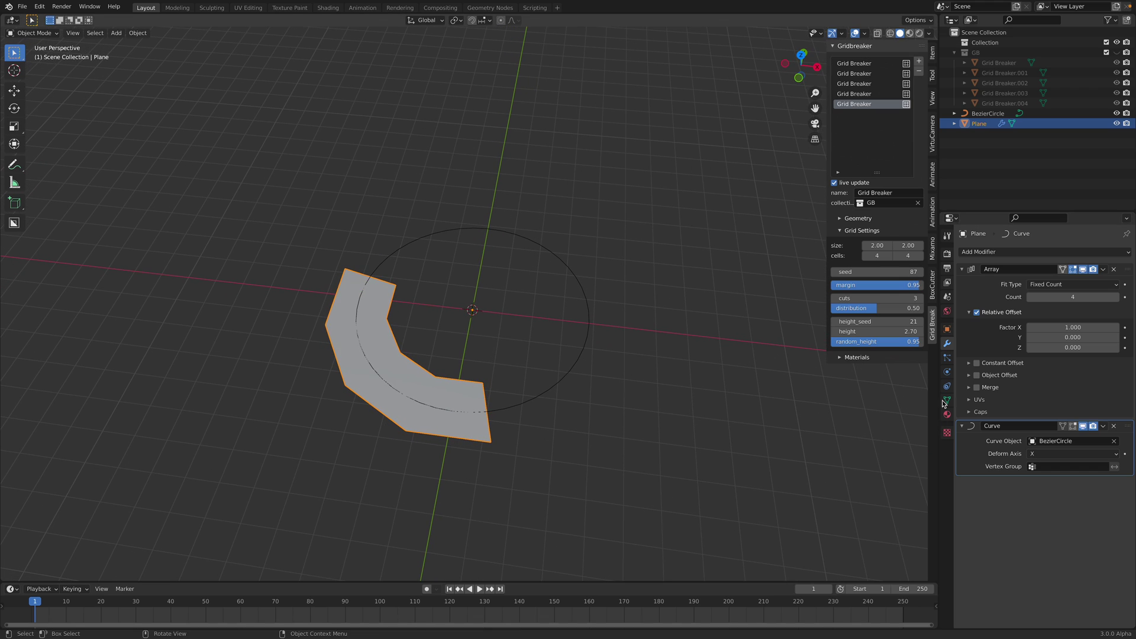
left_click(1117, 298)
left_click(1117, 297)
left_click(1117, 298)
left_click(1117, 298)
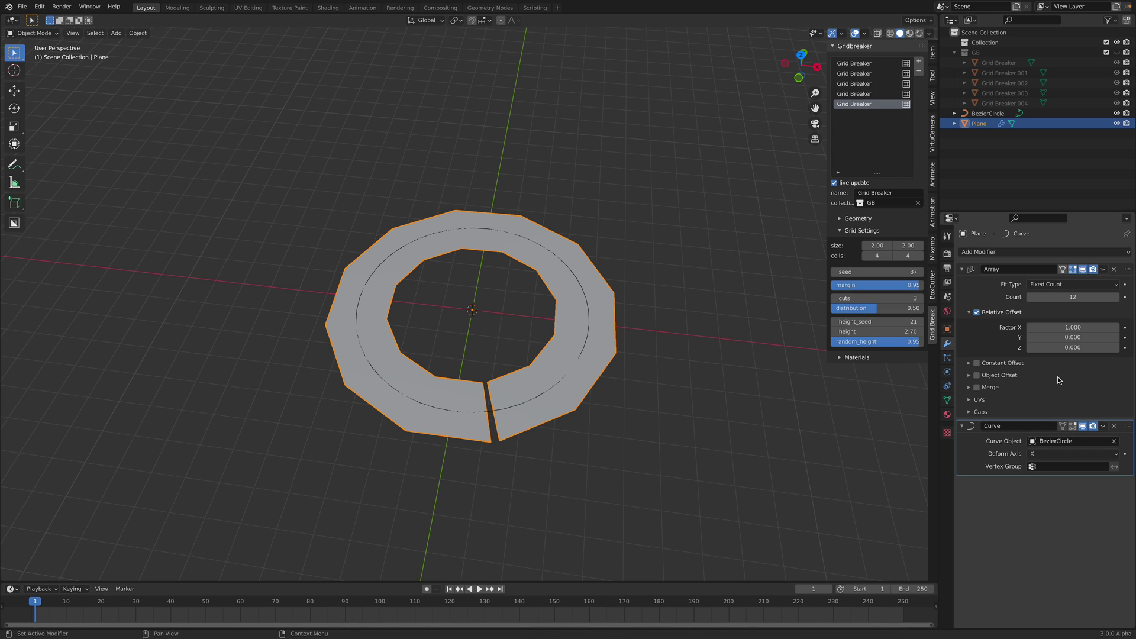
- Set the array to Fit Curve on BezierCircle with relative offset X 1.08, and save
left_click(1070, 284)
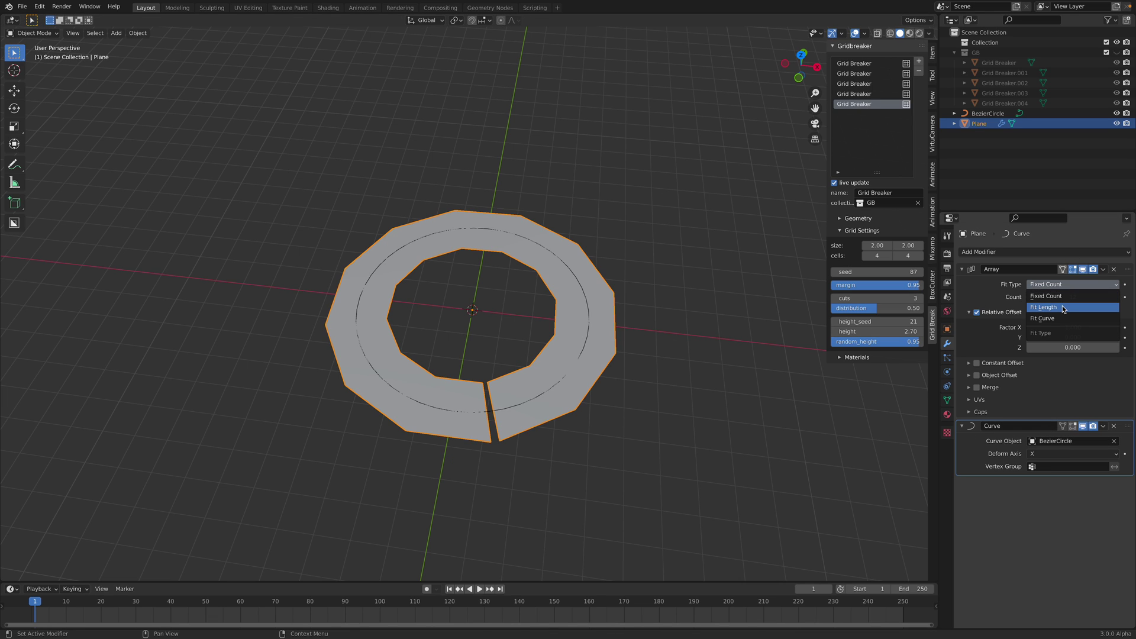
left_click(1059, 313)
left_click(1054, 312)
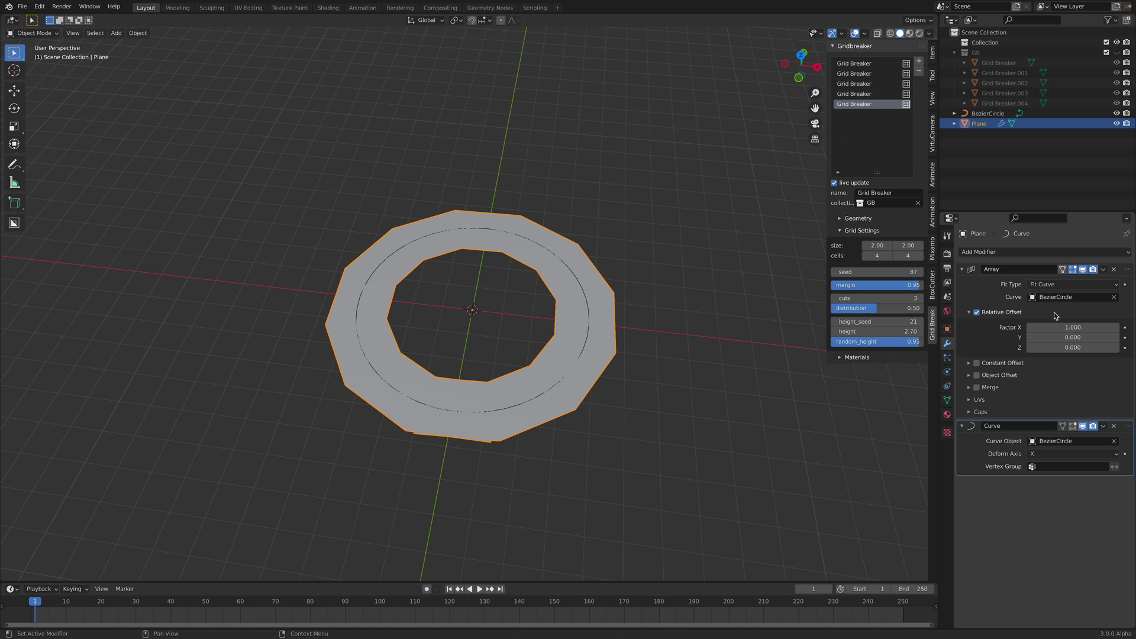
mouse_move(1072, 327)
left_mouse_down()
mouse_move(1038, 327)
mouse_move(1101, 327)
mouse_move(1039, 328)
left_mouse_up()
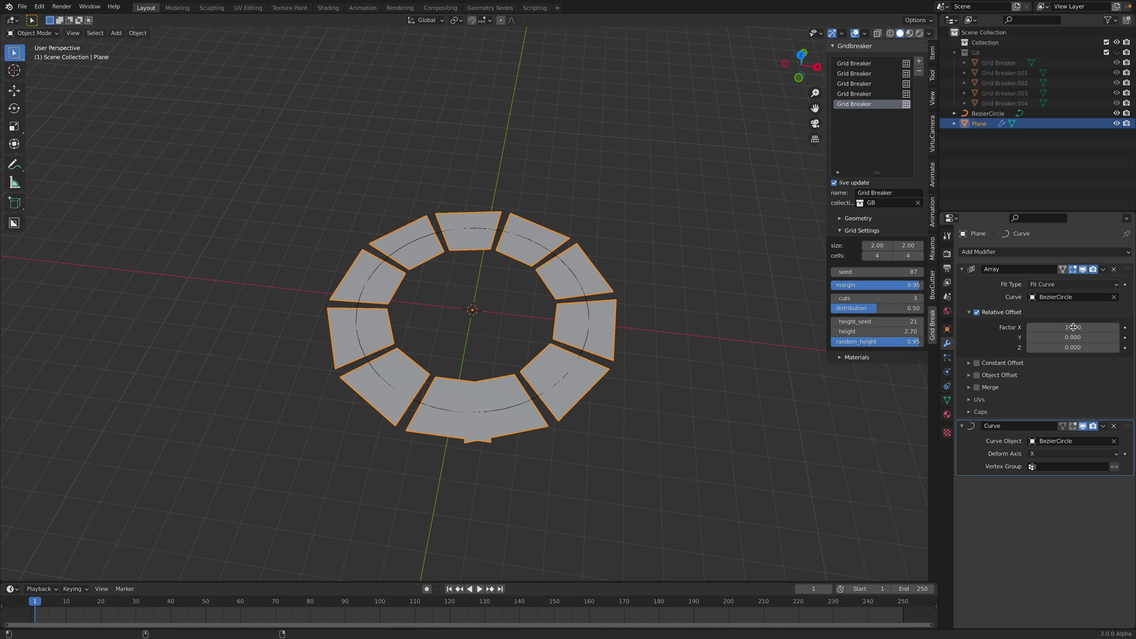
middle_click_drag(651, 359, 640, 367)
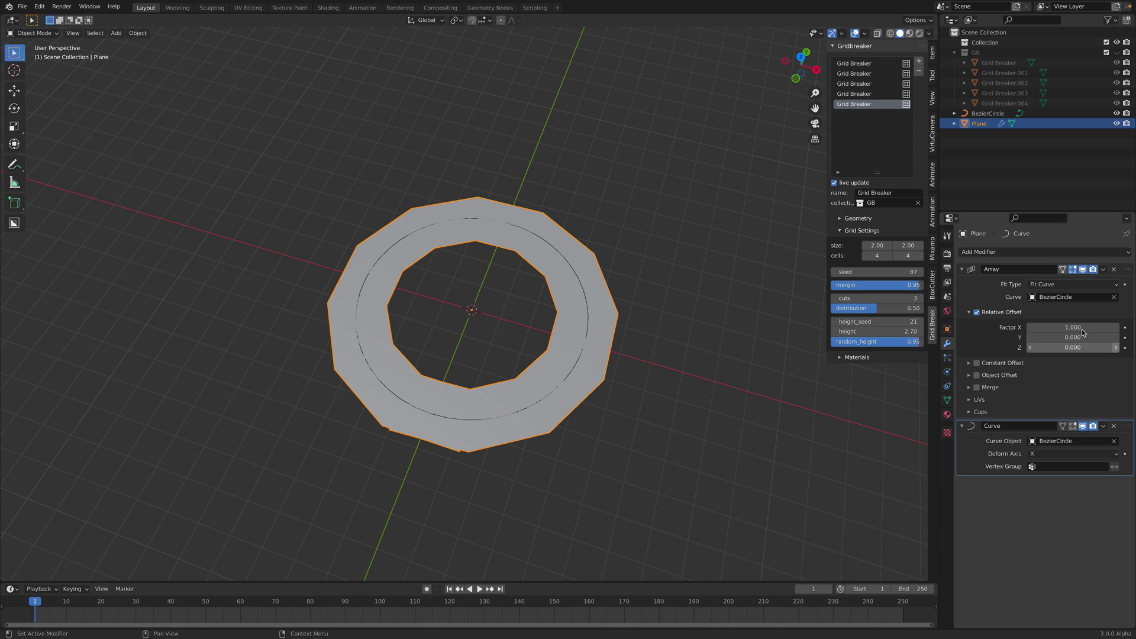
mouse_move(1073, 327)
left_mouse_down()
mouse_move(1053, 328)
mouse_move(1090, 328)
left_mouse_up()
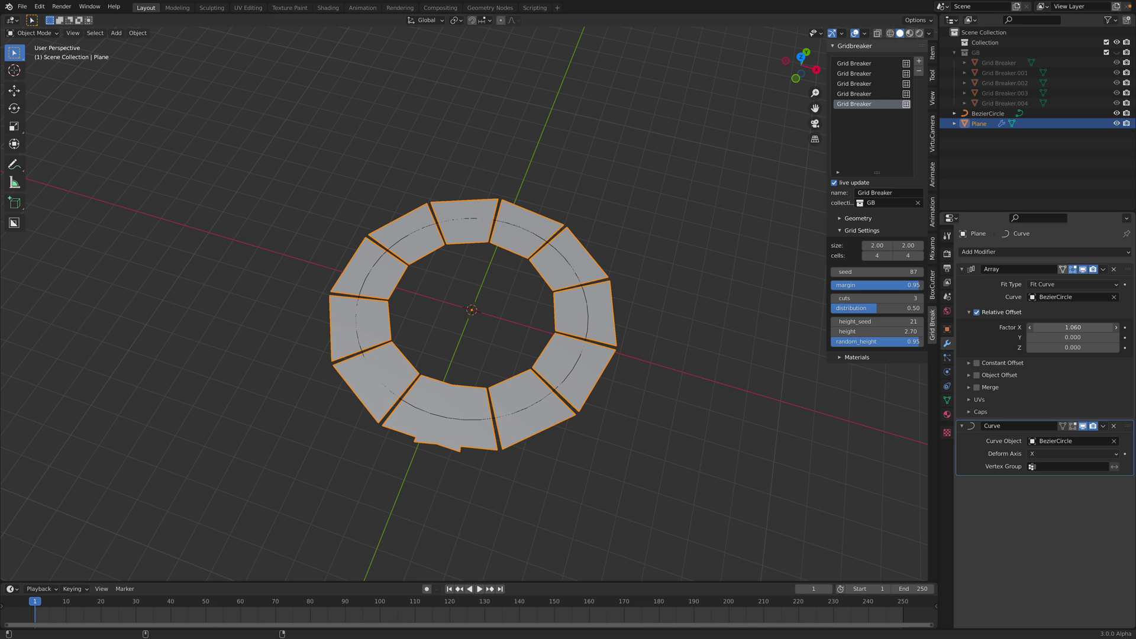
key("ctrl+s")
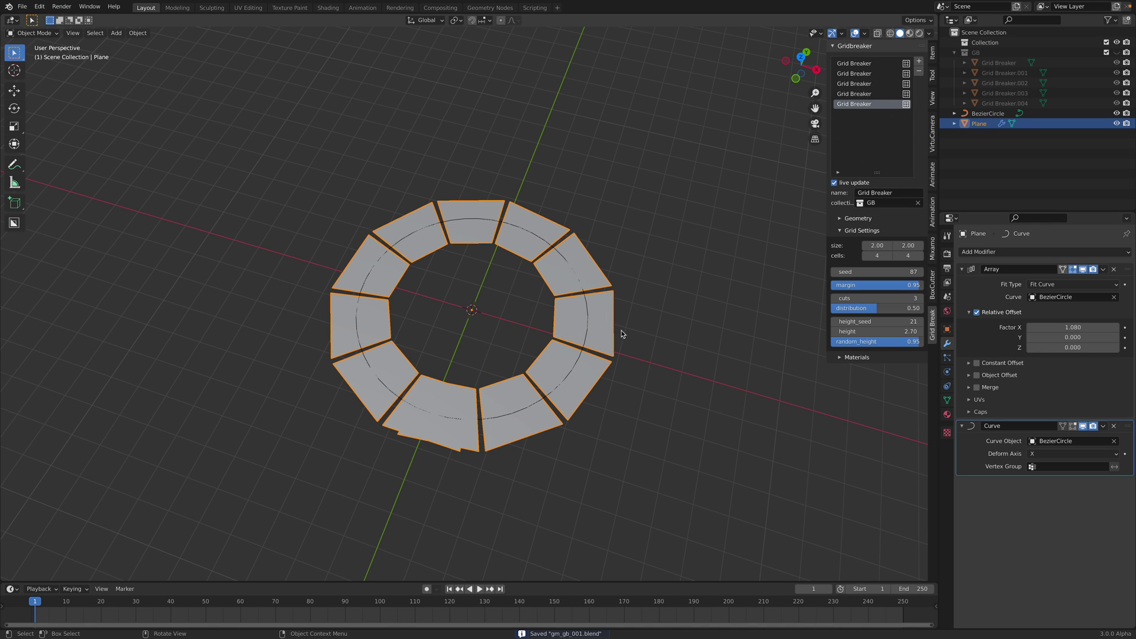
left_click(1054, 252)
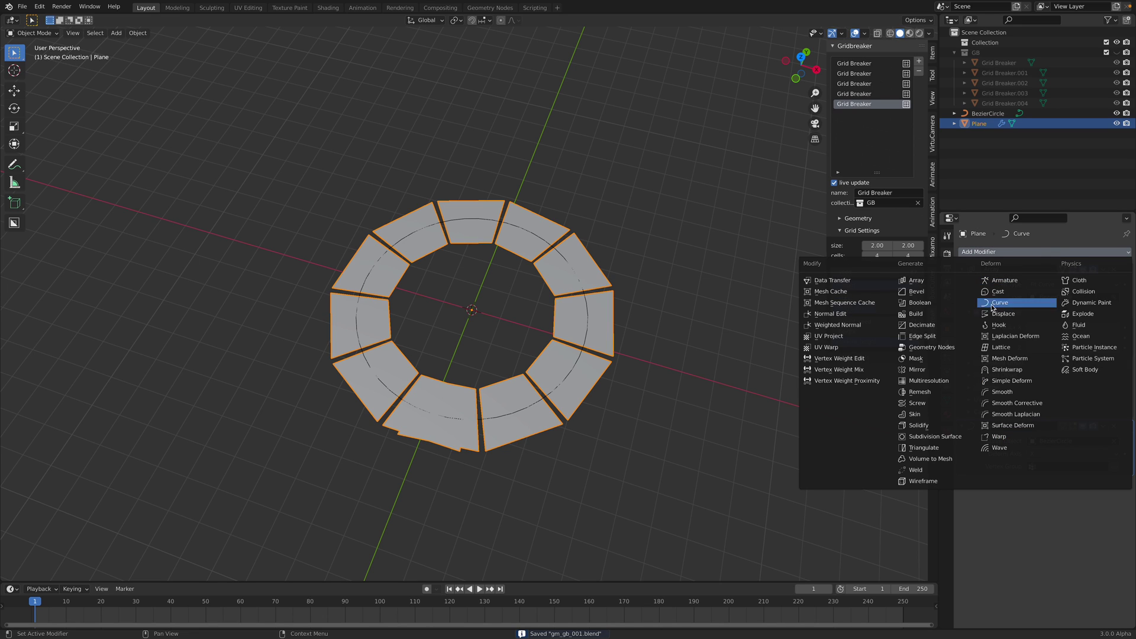
- Add a Geometry Nodes modifier and show its node tree in a new editor above
left_click(966, 350)
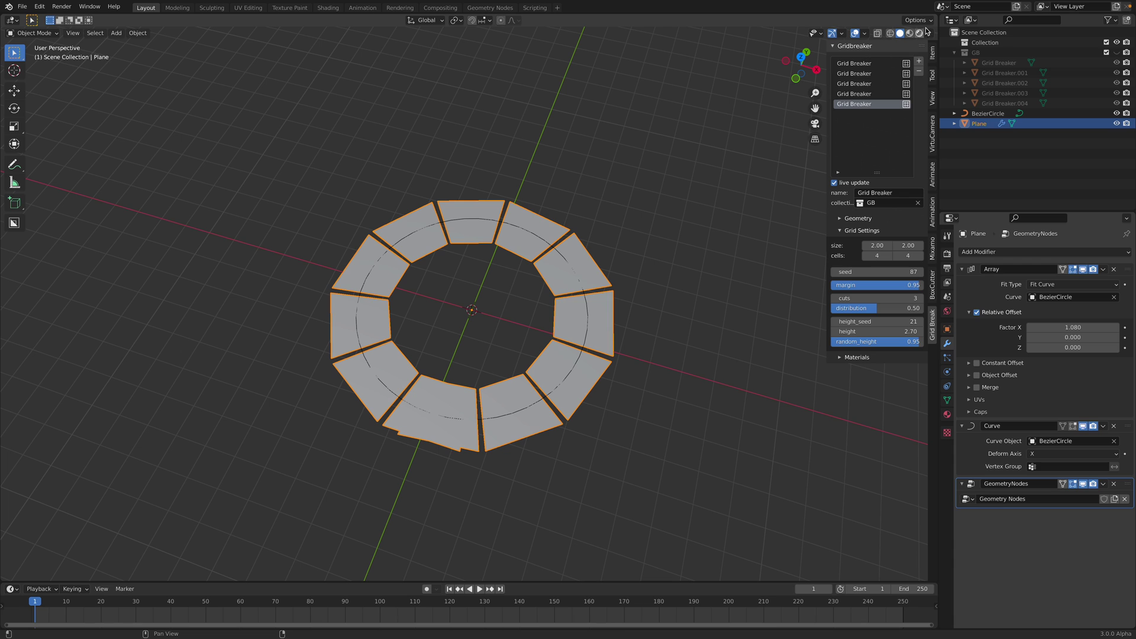
left_click_drag(934, 29, 867, 311)
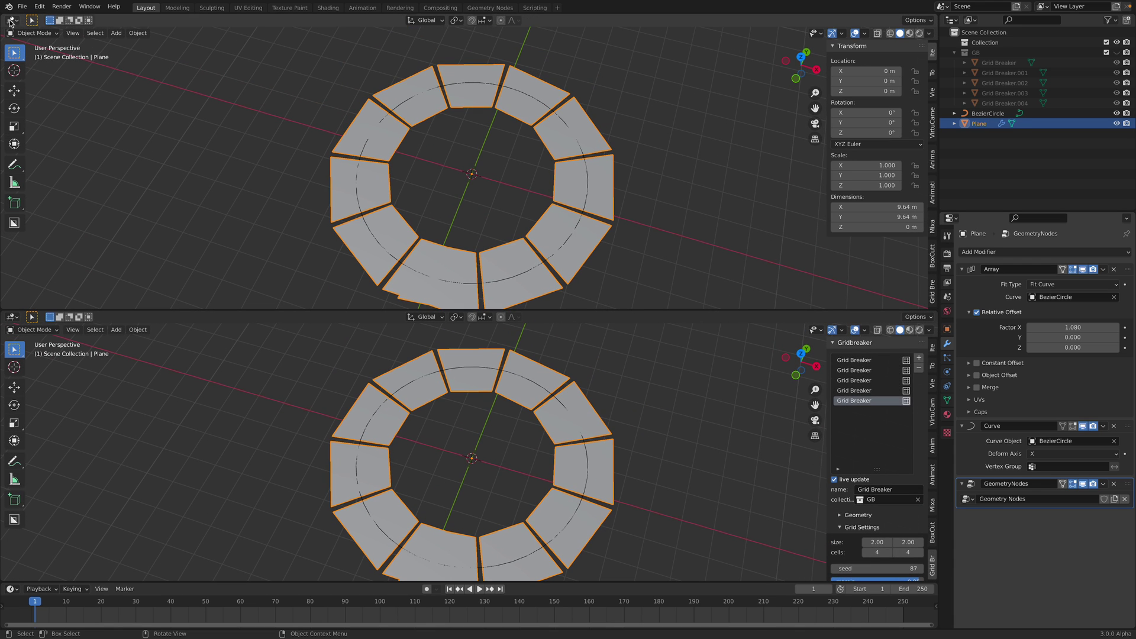
left_click(11, 20)
left_click(51, 116)
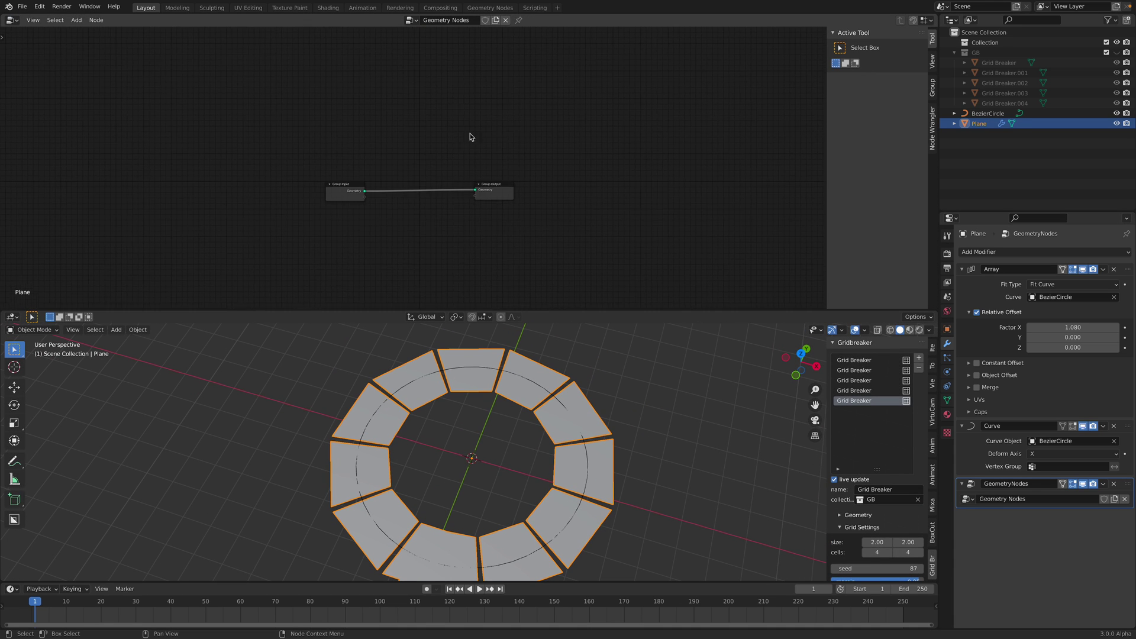
scroll(470, 137, "up", 3)
left_click_drag(266, 204, 178, 185)
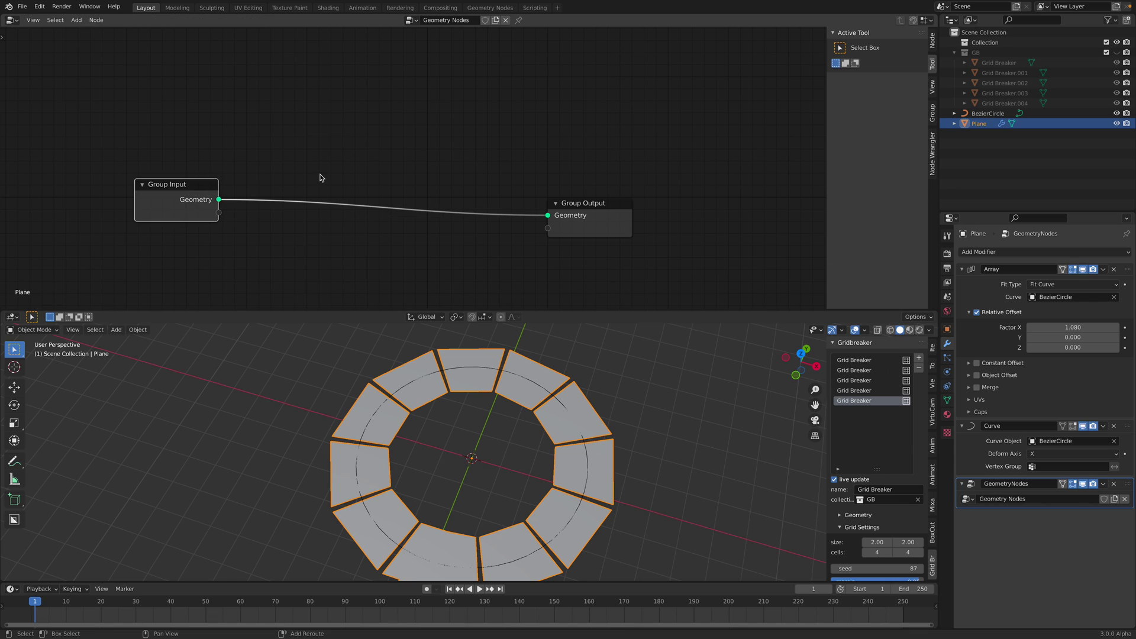
key("shift+a")
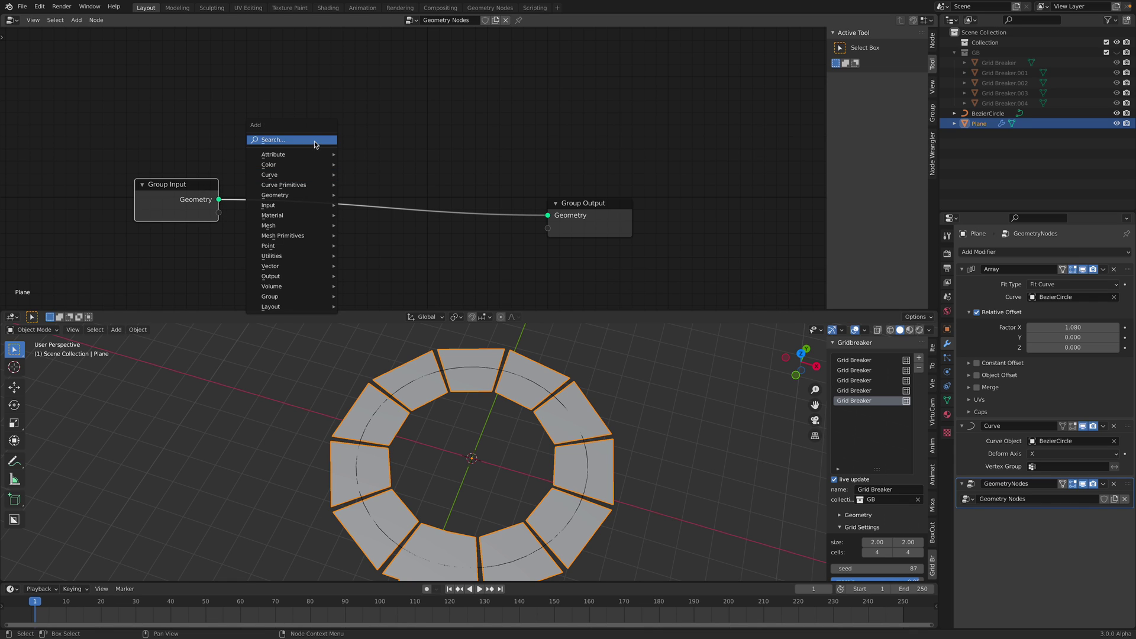
- Insert a Point Instance node instancing individual pieces from the GB collection
left_click(314, 141)
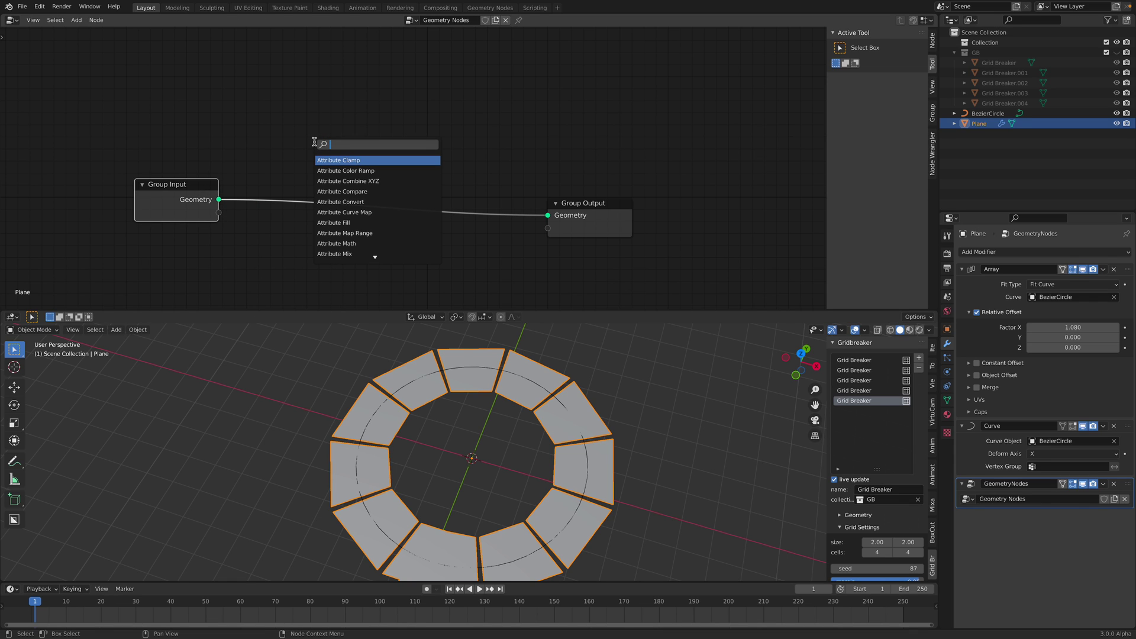
type("point ins")
key("Return")
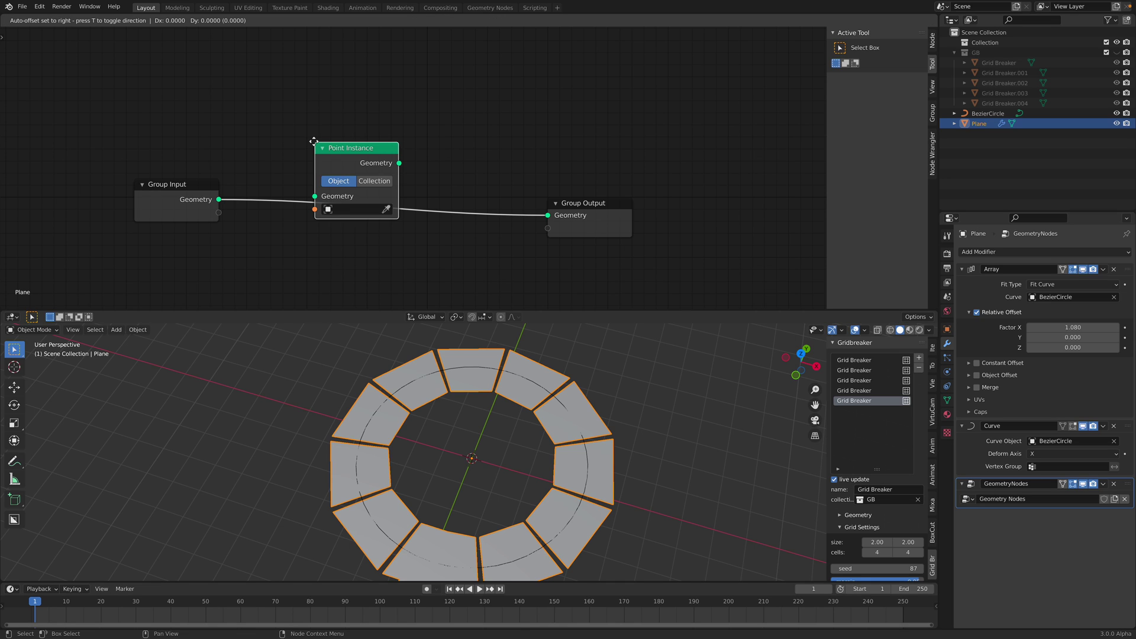
left_click(335, 161)
left_click(395, 197)
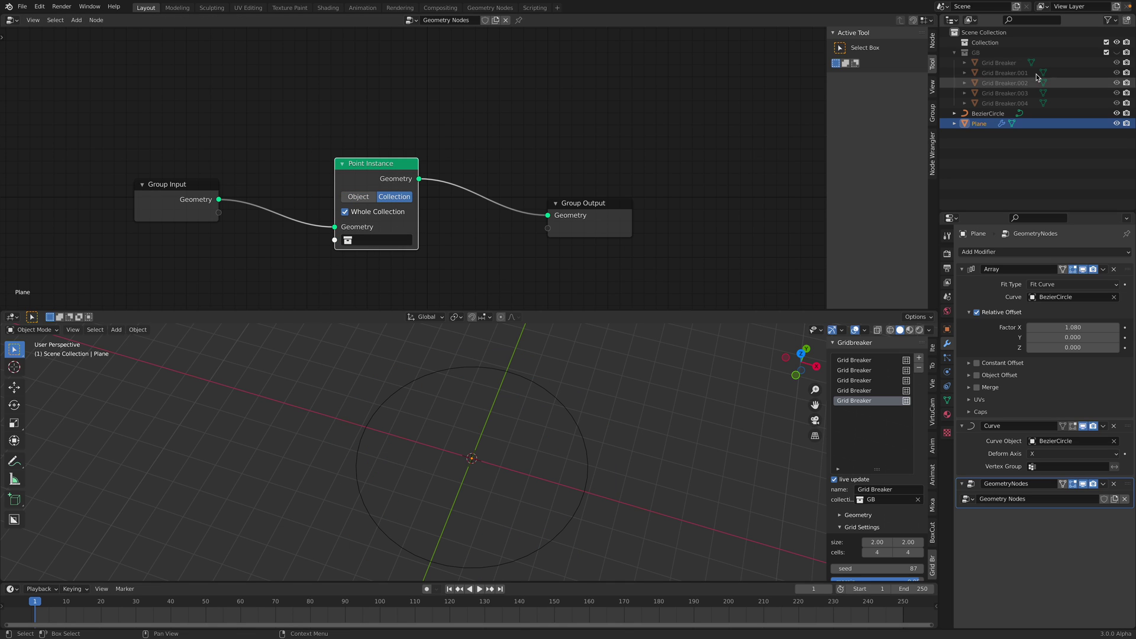
left_click(369, 240)
key("Escape")
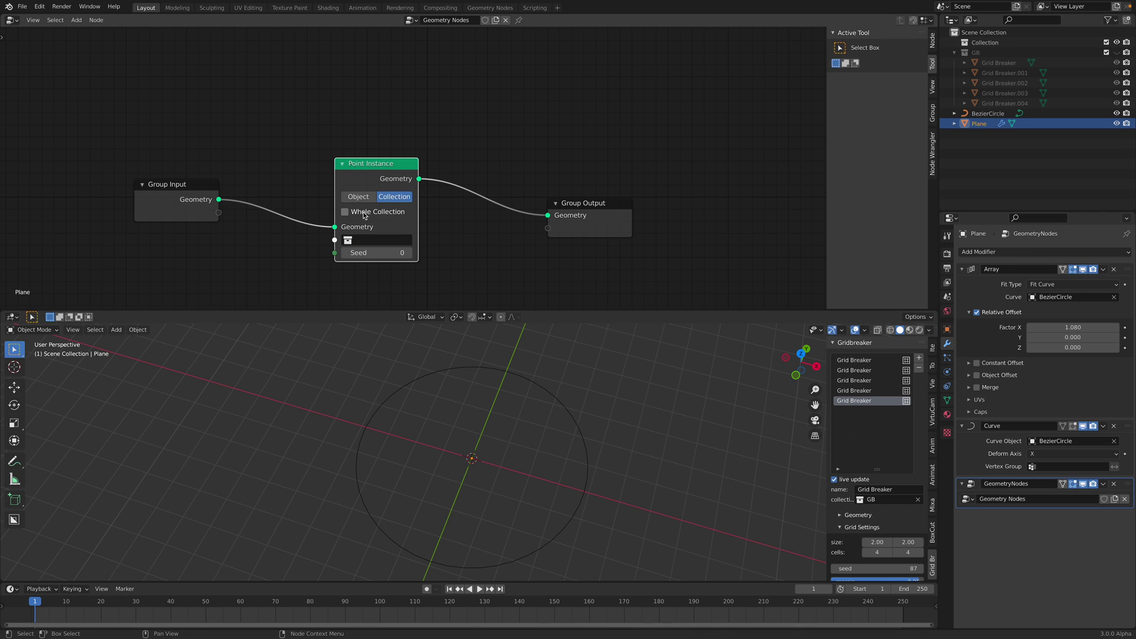
left_click(369, 240)
left_click(385, 270)
- Set the instance seed to 56, tidy the node layout, and inspect the building ring
left_click_drag(383, 253, 462, 254)
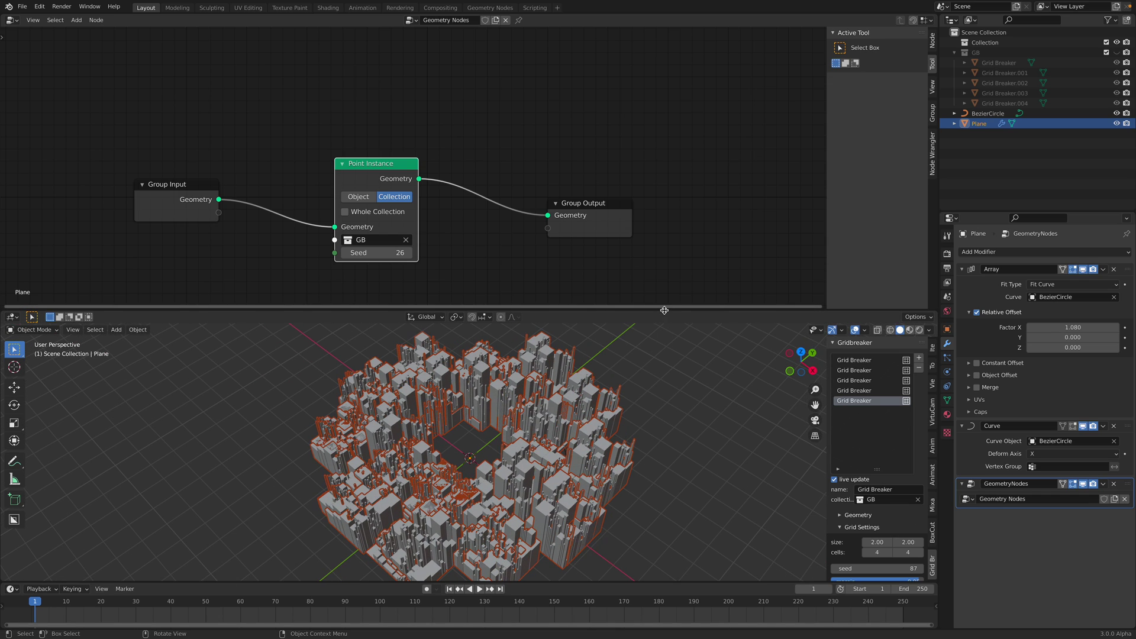
left_click_drag(668, 309, 670, 230)
mouse_move(671, 303)
middle_mouse_down()
mouse_move(596, 407)
mouse_move(600, 367)
middle_mouse_up()
left_click_drag(372, 214, 427, 213)
left_click(655, 390)
mouse_move(655, 390)
middle_mouse_down()
mouse_move(686, 377)
mouse_move(650, 459)
mouse_move(520, 405)
middle_mouse_up()
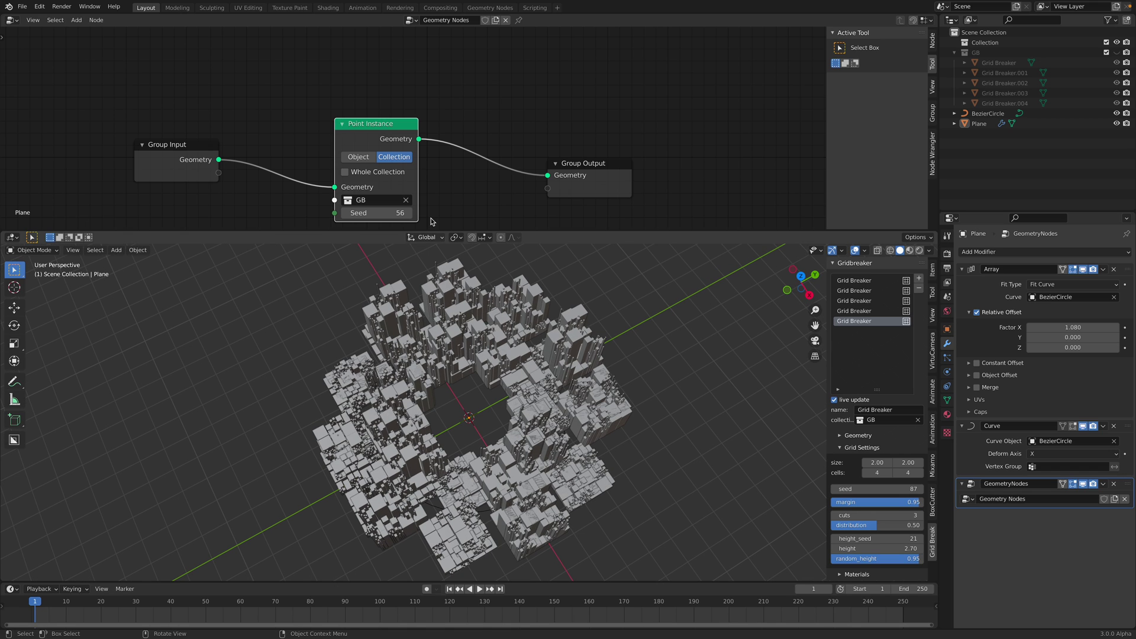
left_click_drag(409, 208, 439, 188)
key("Home")
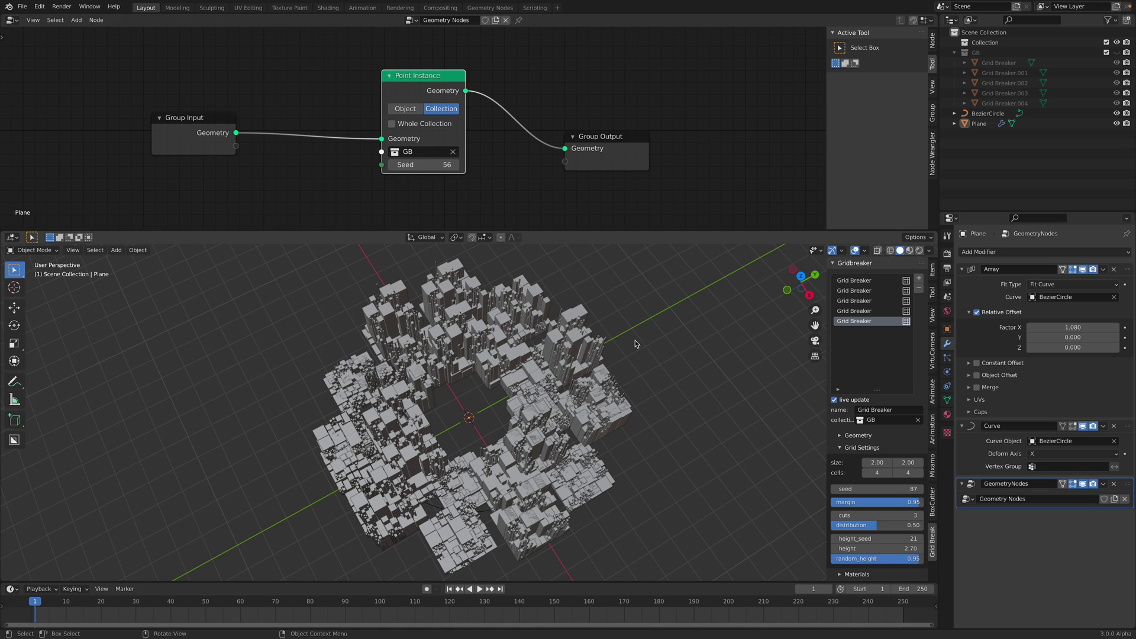
middle_click_drag(634, 344, 675, 346)
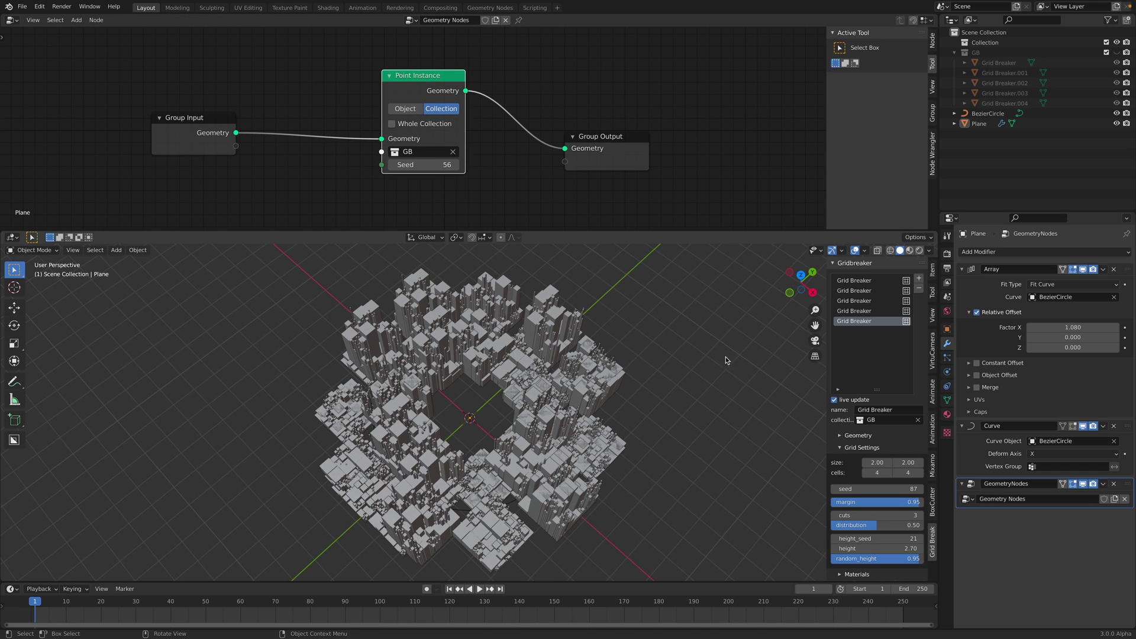
- Scale up BezierCircle and raise the plane's array offset factor X to 2.46
left_click(983, 116)
key("s")
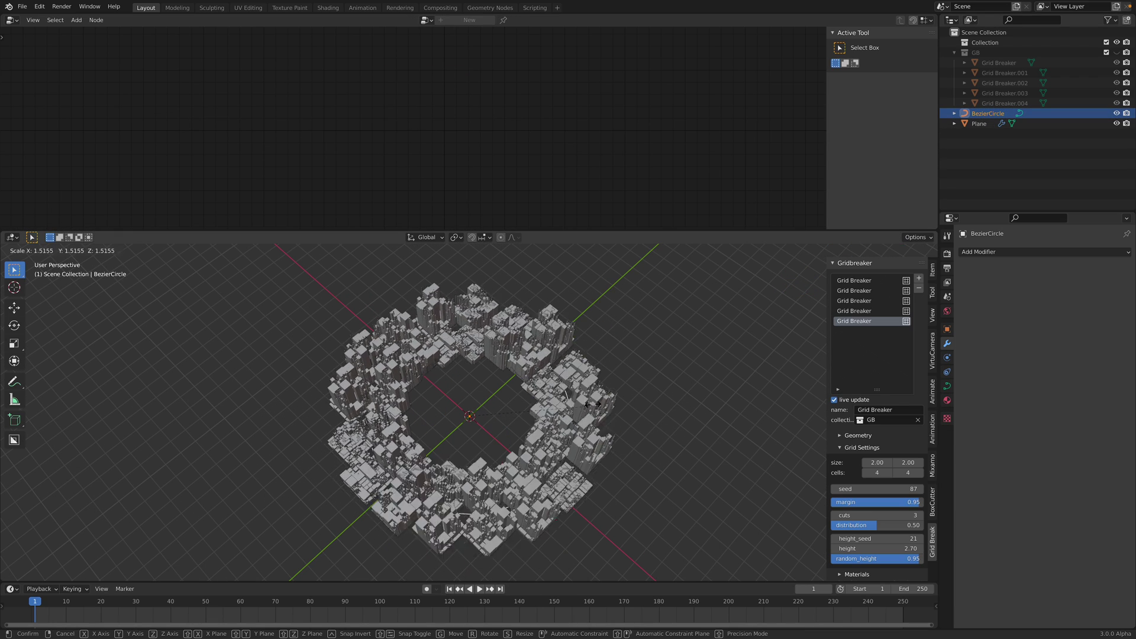
left_click(616, 405)
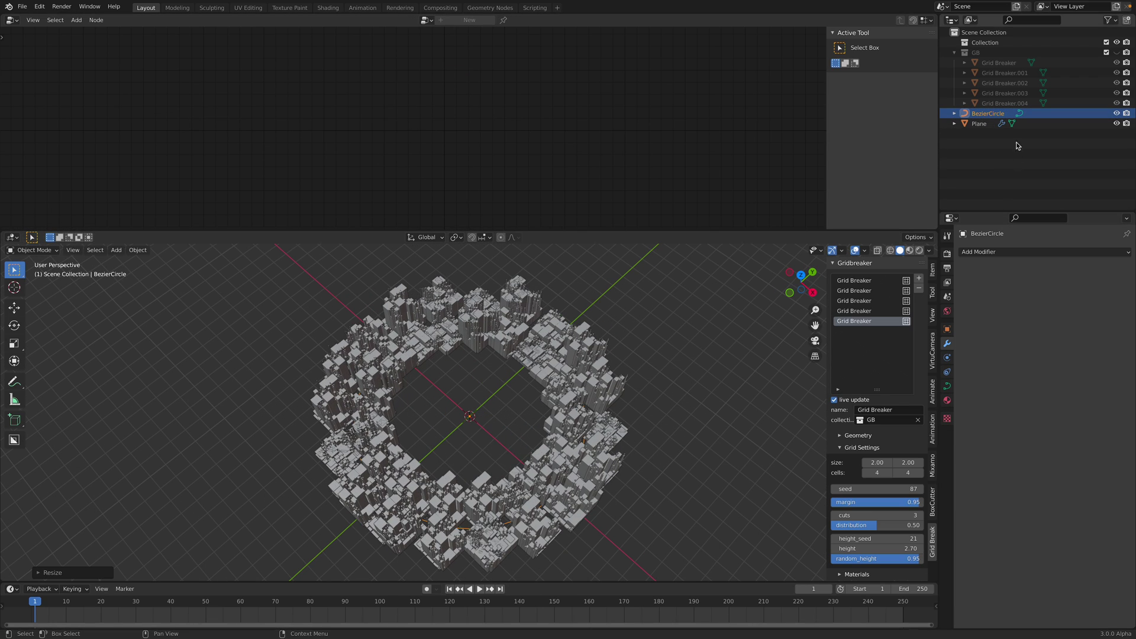
left_click(980, 123)
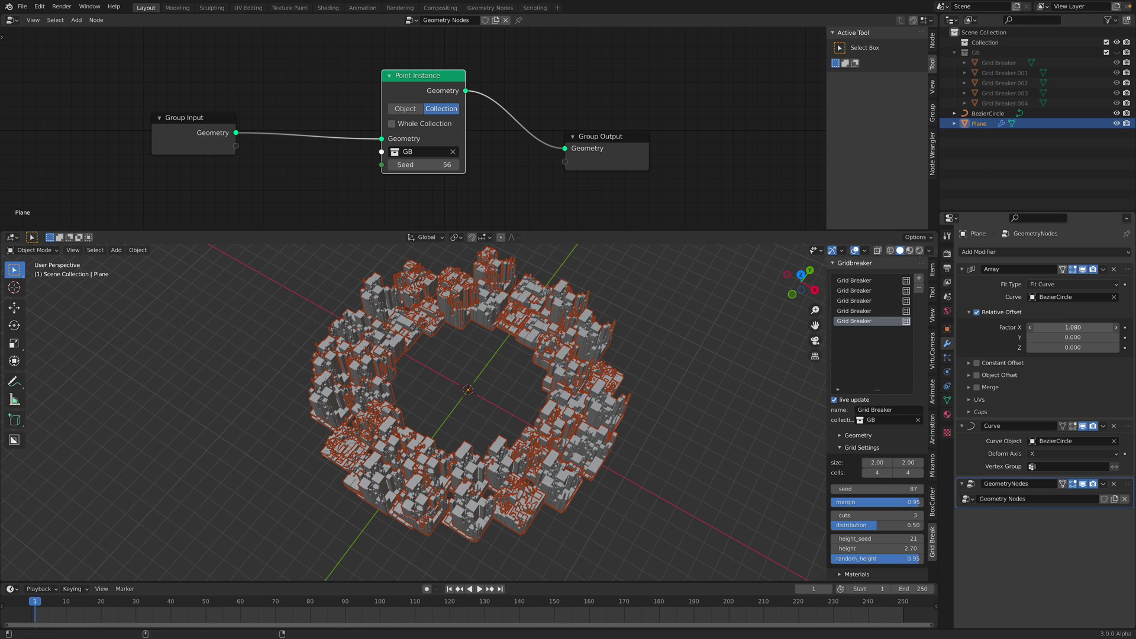
mouse_move(1072, 326)
left_mouse_down()
mouse_move(1117, 326)
mouse_move(1091, 328)
left_mouse_up()
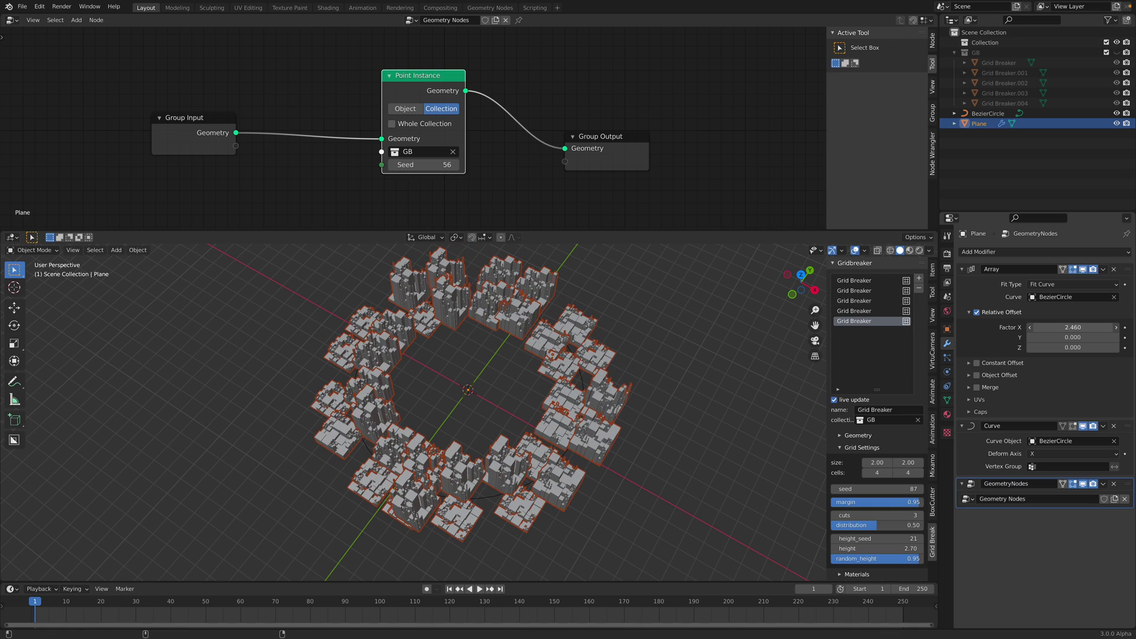
- Save, then move the GeometryNodes modifier above the Curve modifier
key("ctrl+s")
middle_click_drag(595, 382, 613, 379)
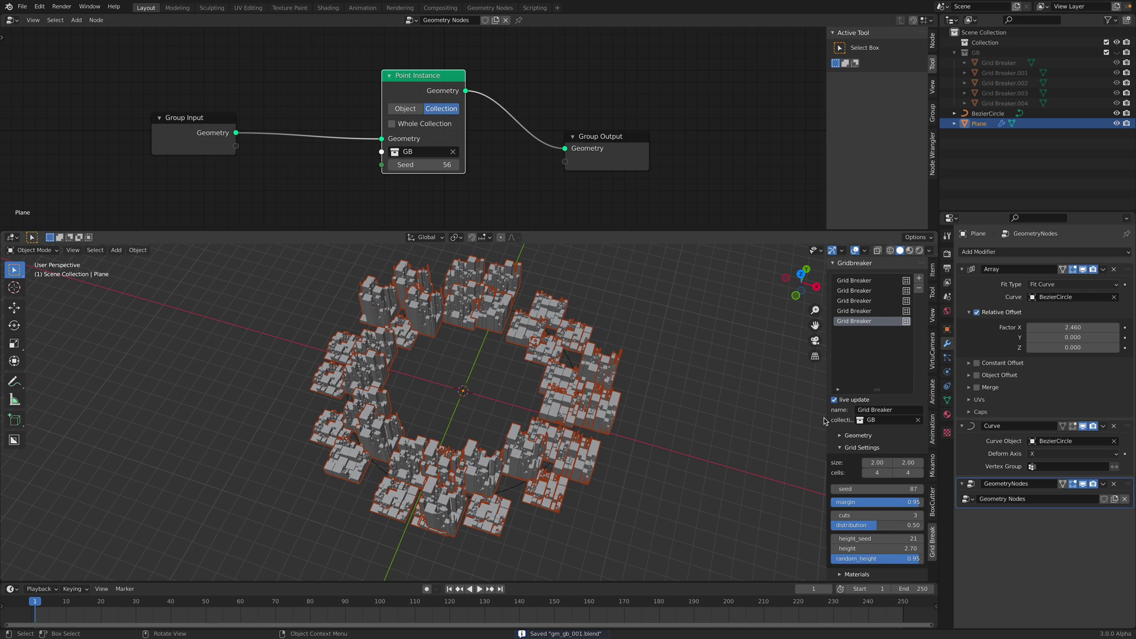
left_click_drag(1128, 488, 1128, 415)
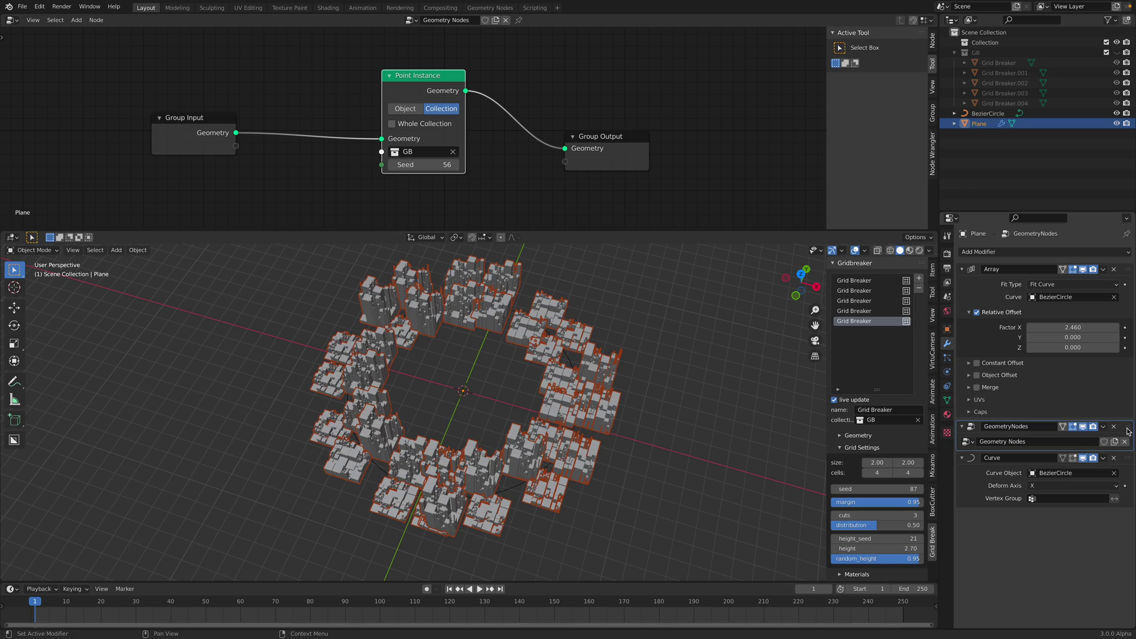
left_click(444, 332)
middle_click_drag(444, 332, 575, 399)
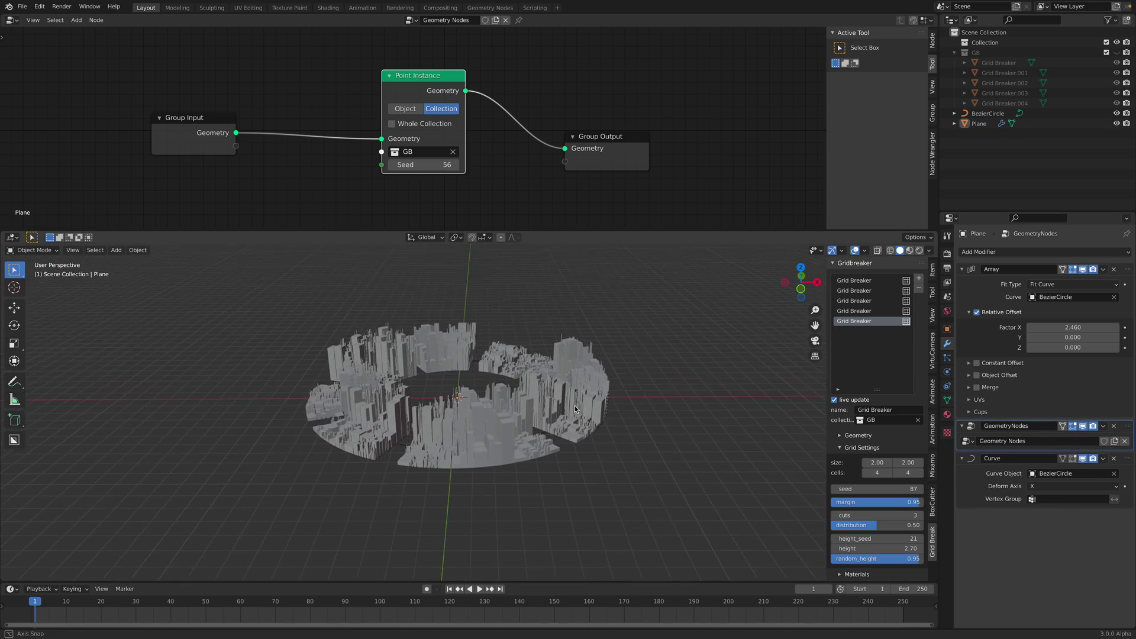
- Set the Point Instance seed to 94, tidy the output nodes, and save
middle_click_drag(576, 399, 499, 390)
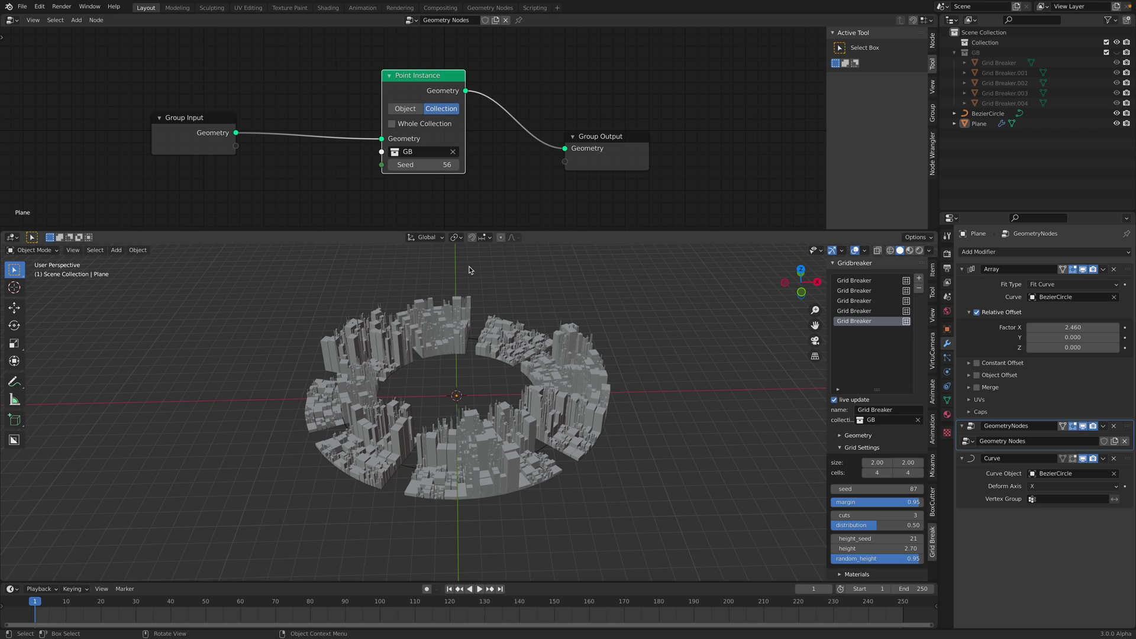
left_click_drag(436, 164, 439, 195)
left_click_drag(590, 158, 608, 132)
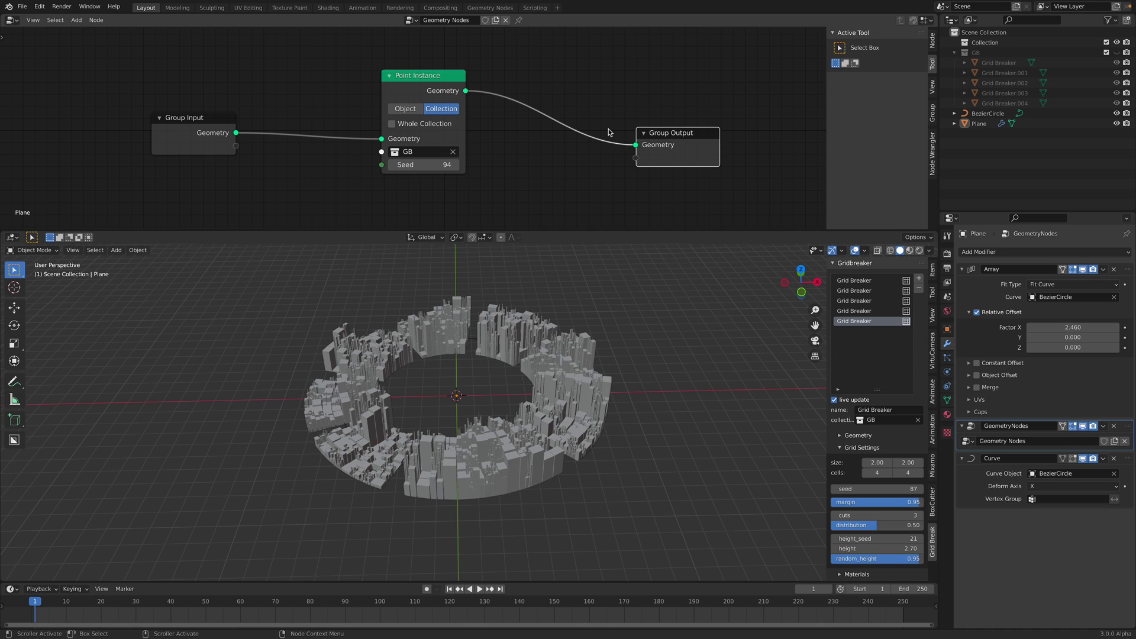
left_click_drag(453, 85, 540, 98)
key("ctrl+s")
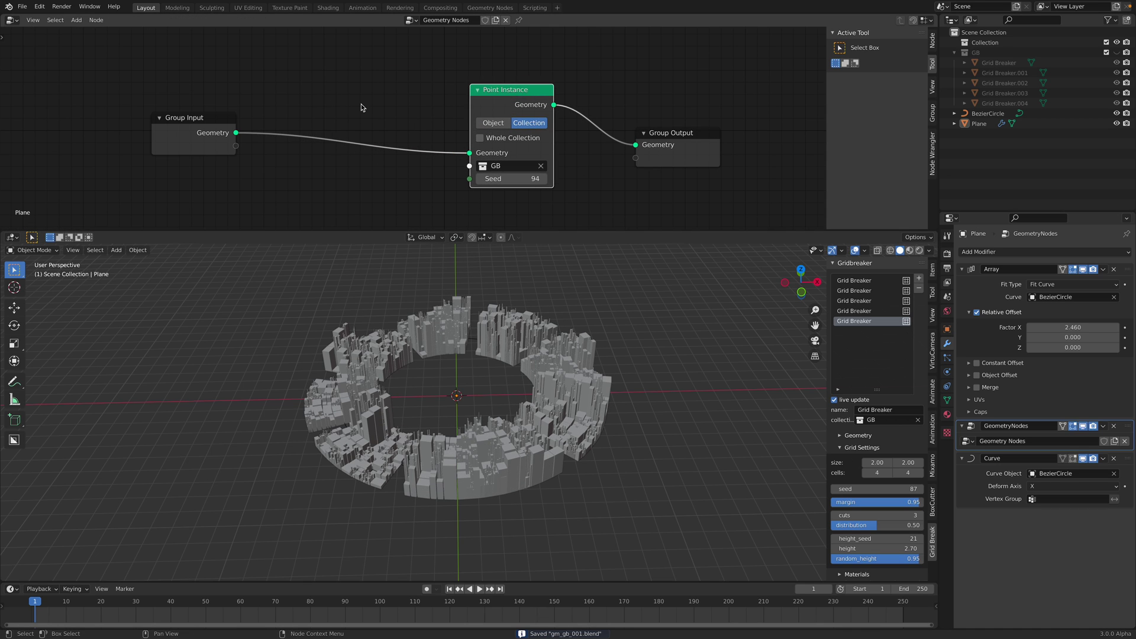
scroll(456, 396, "up", 3)
- Insert a Point Scale node before Point Instance with Z factor 1.96
key("shift+a")
left_click(335, 137)
type("point")
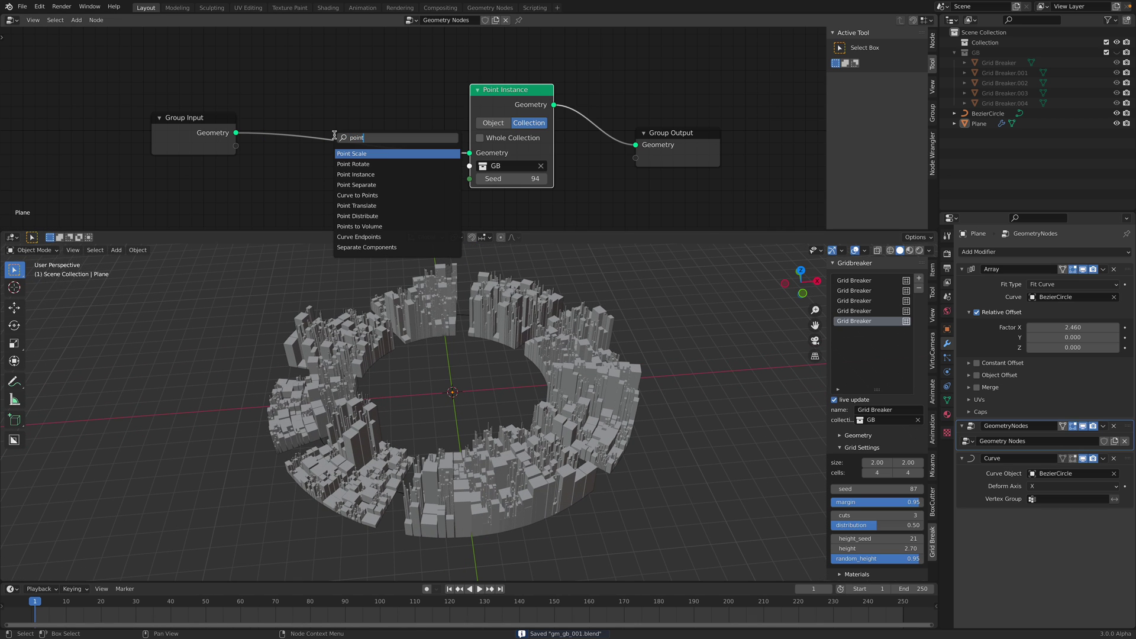
key("Return")
left_click(364, 142)
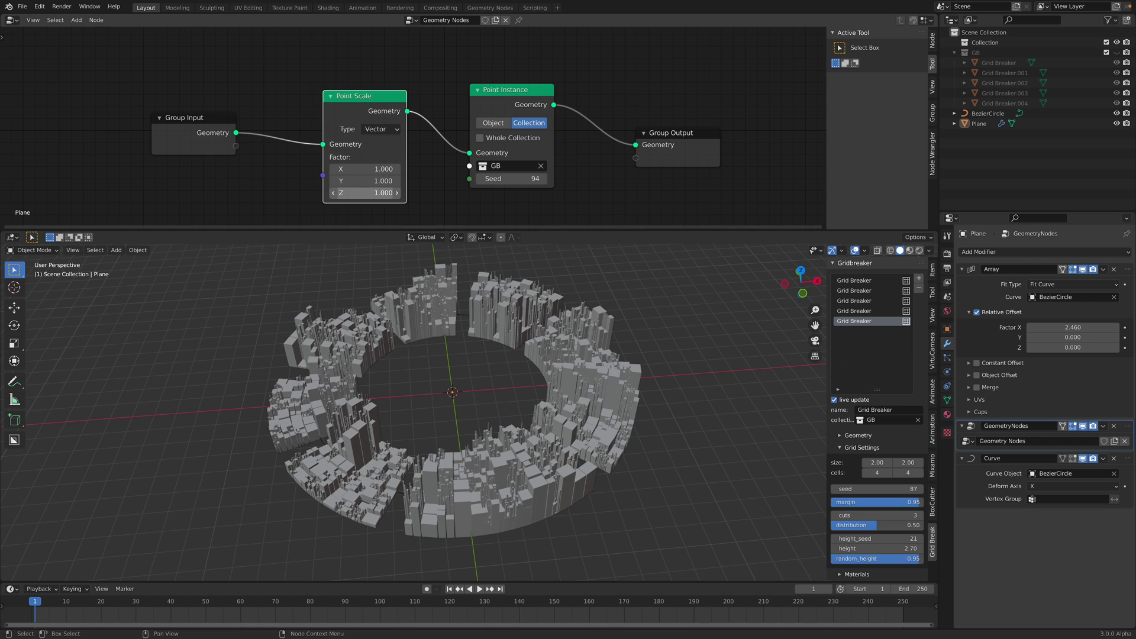
left_click_drag(364, 192, 395, 193)
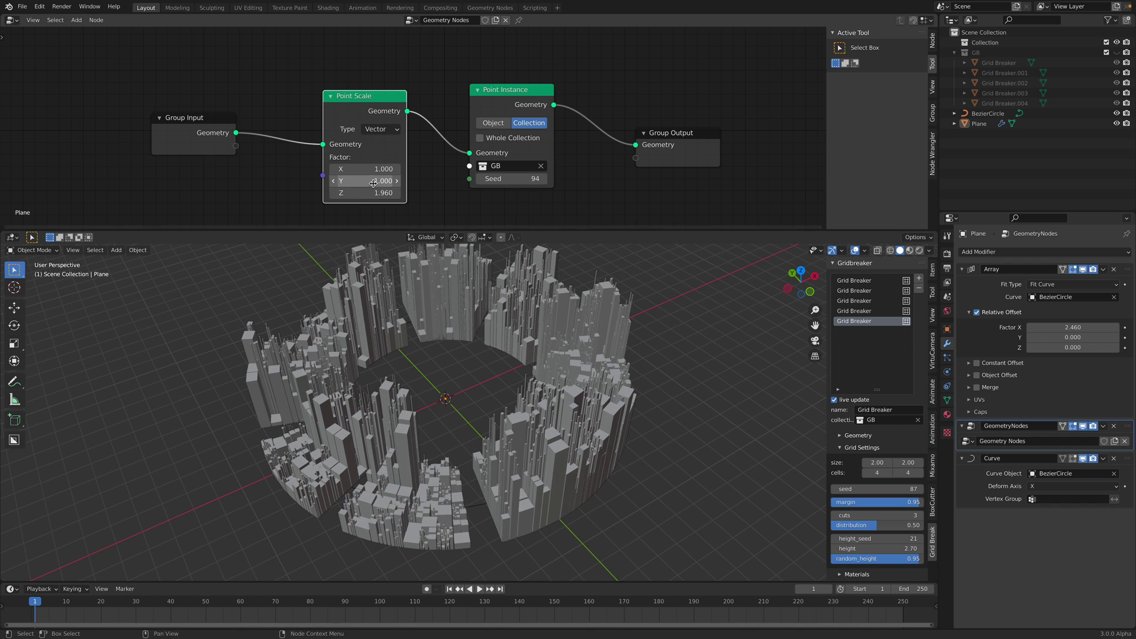
- Reseed the instanced buildings to 232 and shift Group Input left for room
left_click_drag(502, 178, 502, 188)
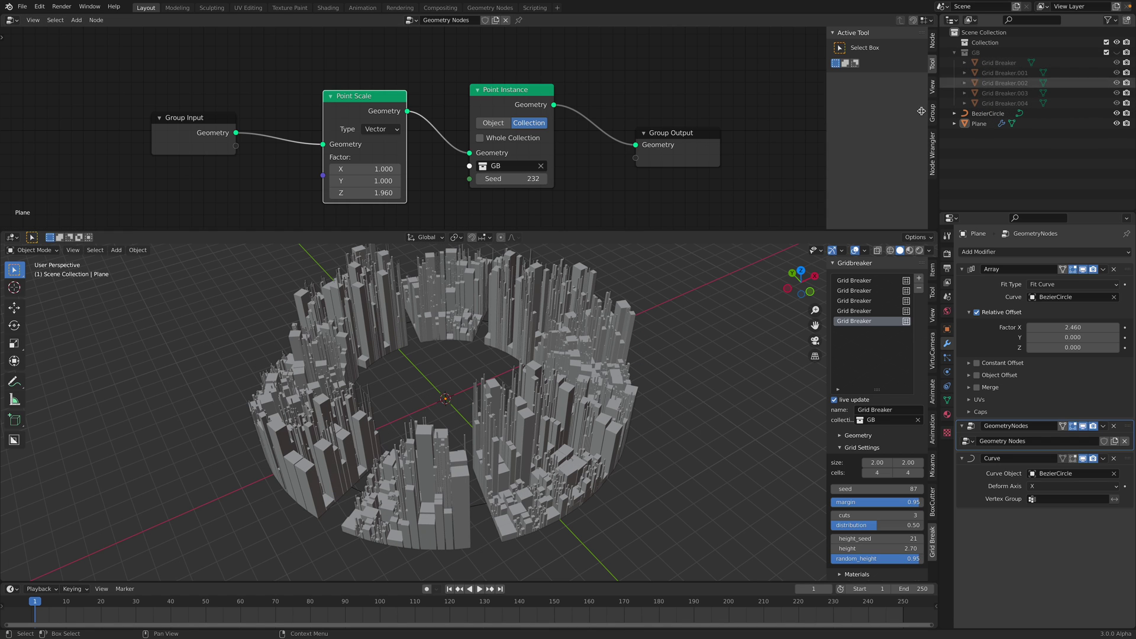
middle_click_drag(584, 347, 573, 331)
middle_click_drag(189, 129, 250, 97)
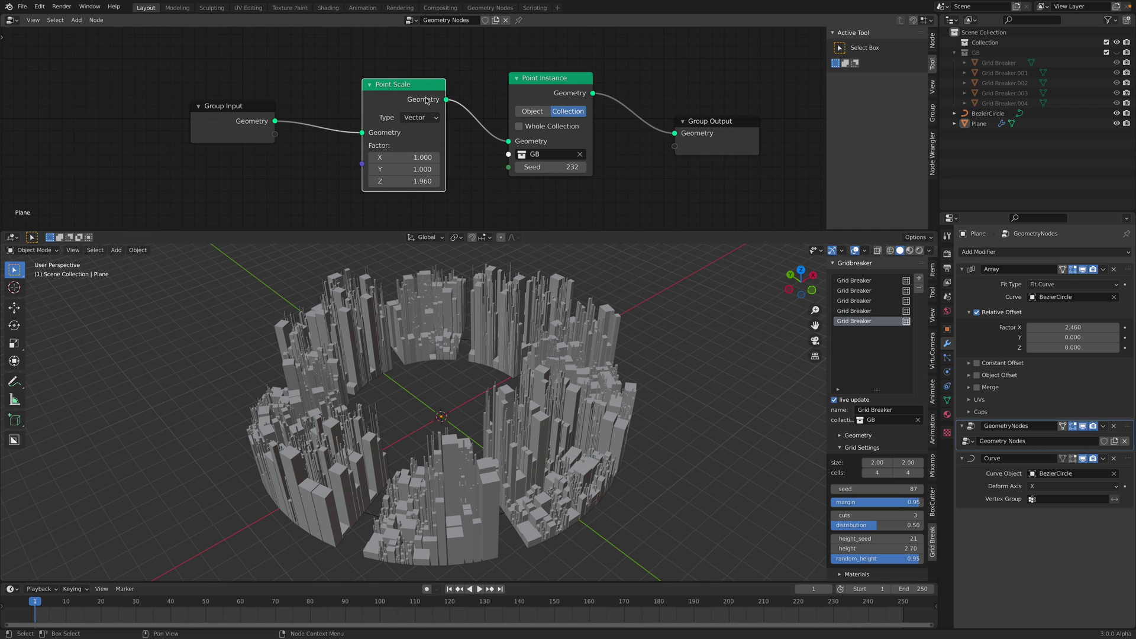
left_click_drag(251, 101, 156, 96)
key("shift+a")
type("randomize")
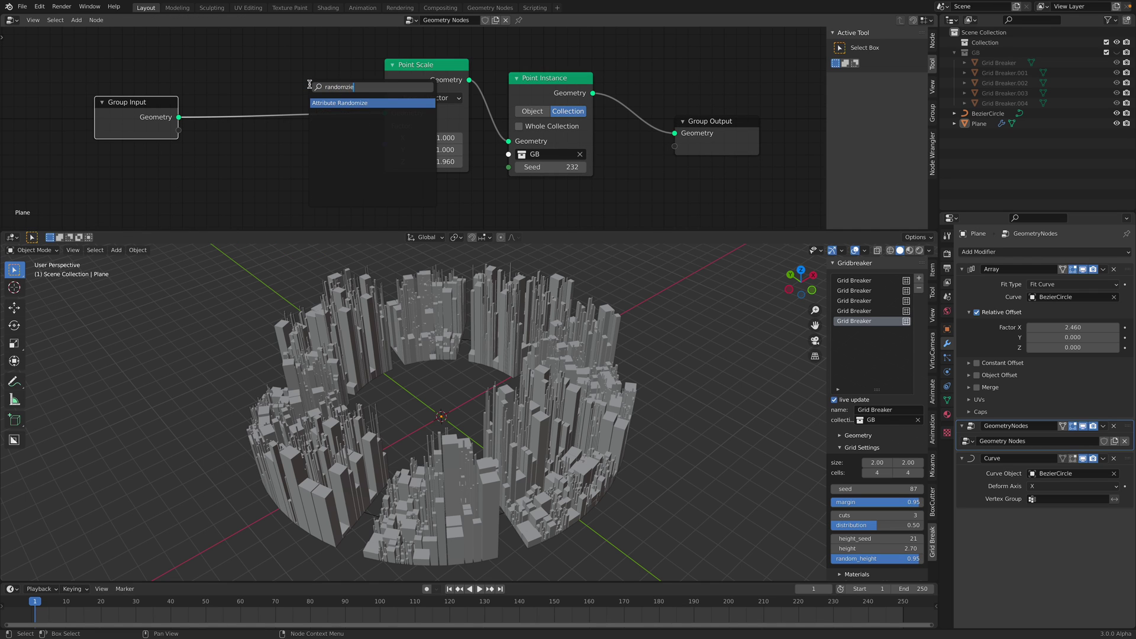
- Insert an Attribute Randomize node of Vector type on the 'scale' attribute
key("Return")
left_click(266, 81)
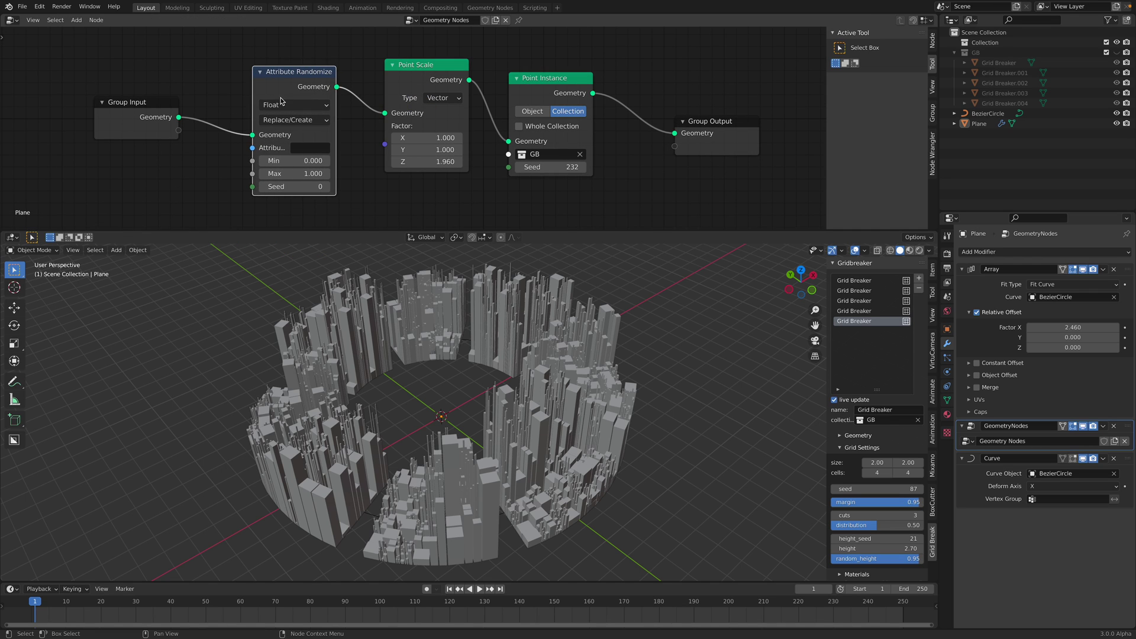
left_click(291, 105)
left_click(295, 144)
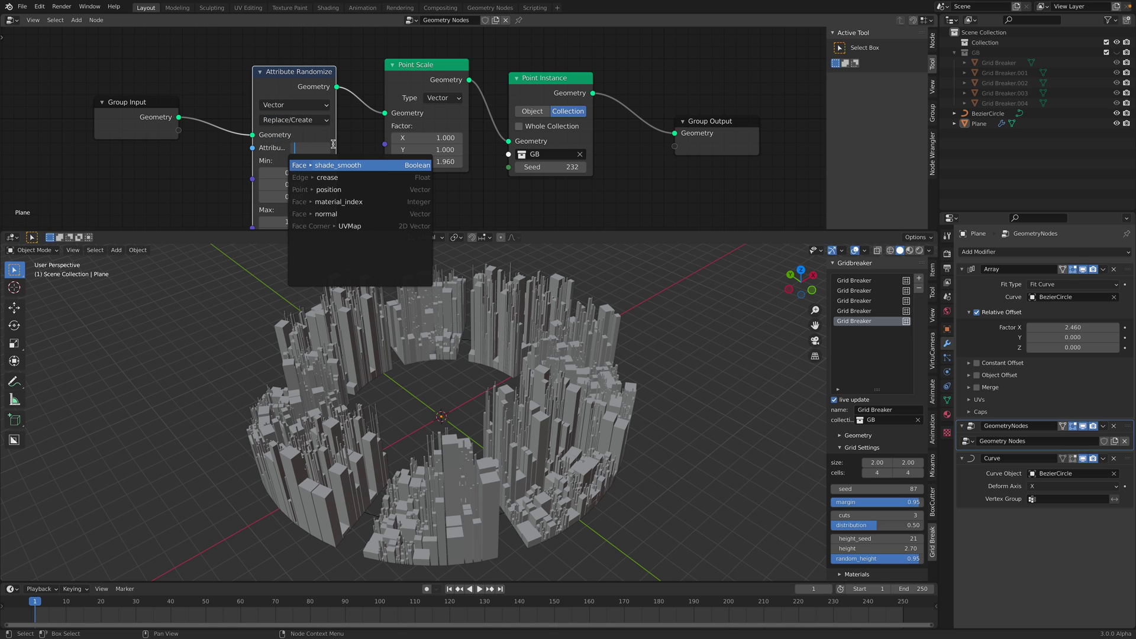
type("scale")
key("Return")
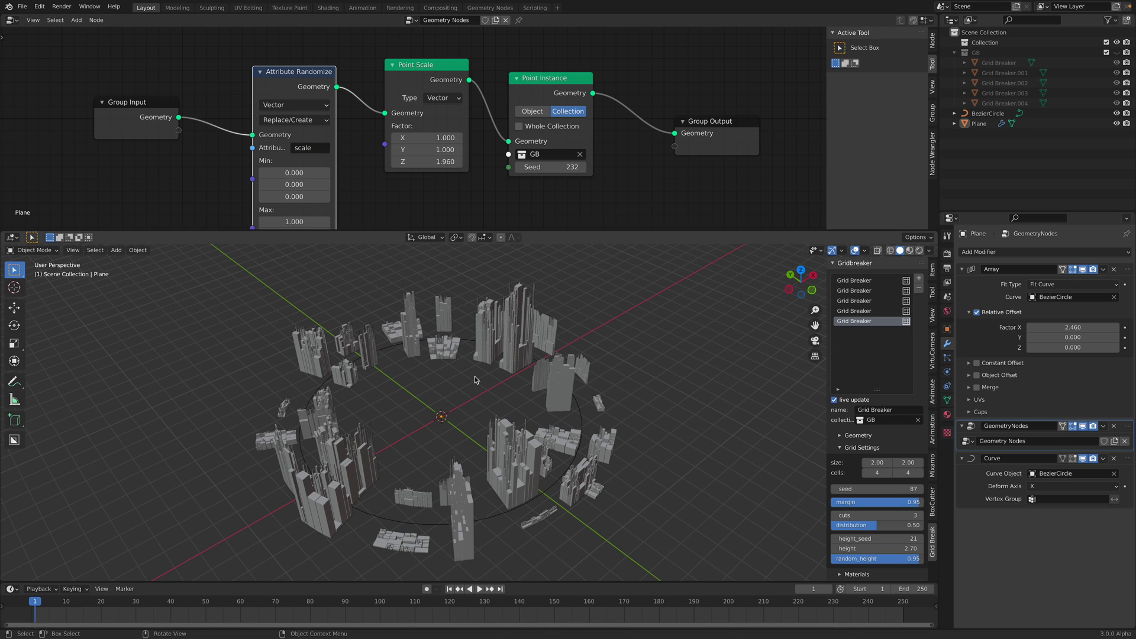
middle_click_drag(400, 302, 374, 273)
middle_click_drag(356, 178, 371, 144)
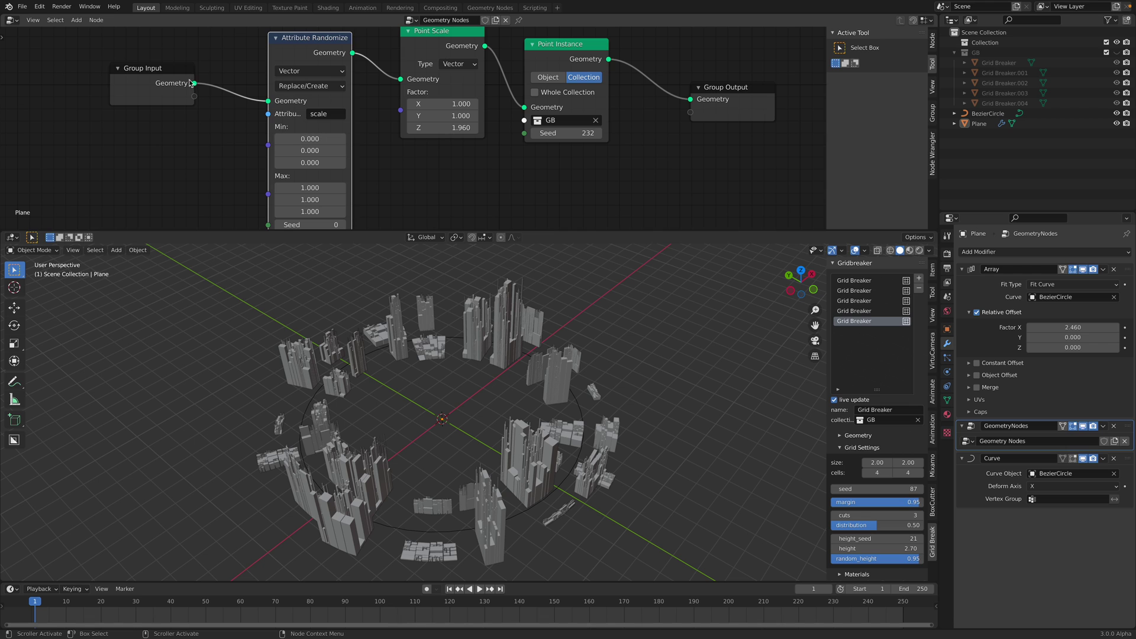
scroll(293, 118, "down", 1)
- Set the random scale Min and Max values to roughly 0.2 and 1.8
middle_click_drag(292, 133, 298, 117)
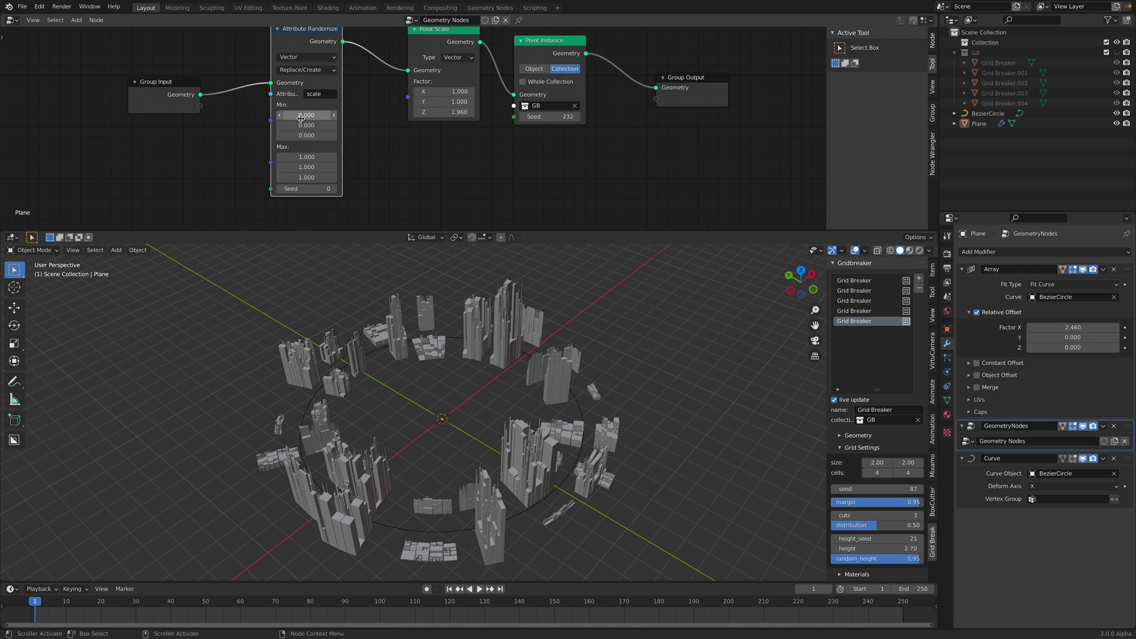
mouse_move(307, 115)
left_mouse_down()
mouse_move(355, 115)
mouse_move(342, 157)
left_mouse_up()
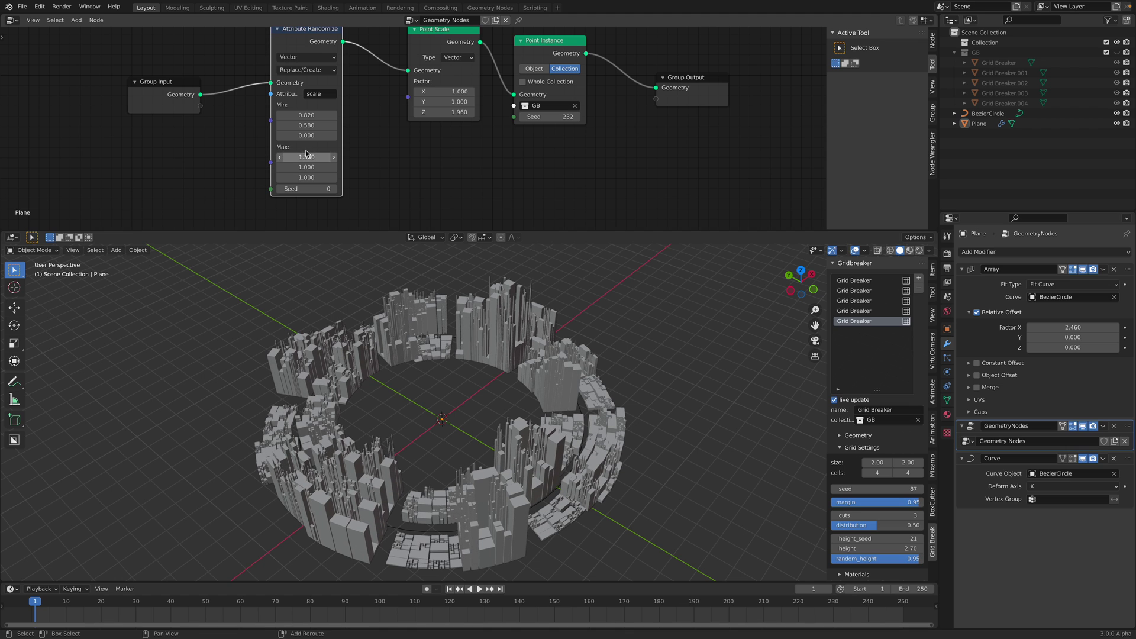
mouse_move(307, 115)
left_mouse_down()
mouse_move(355, 125)
mouse_move(266, 126)
mouse_move(298, 114)
left_mouse_up()
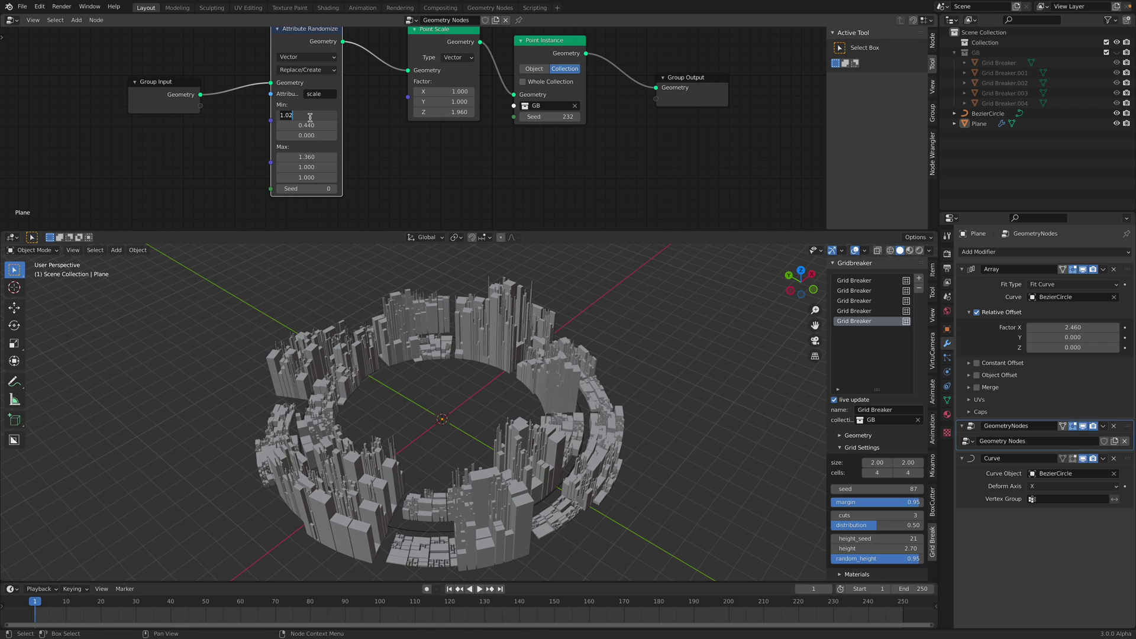
type("0.22")
key("Return")
mouse_move(310, 158)
left_mouse_down()
mouse_move(337, 158)
mouse_move(334, 188)
left_mouse_up()
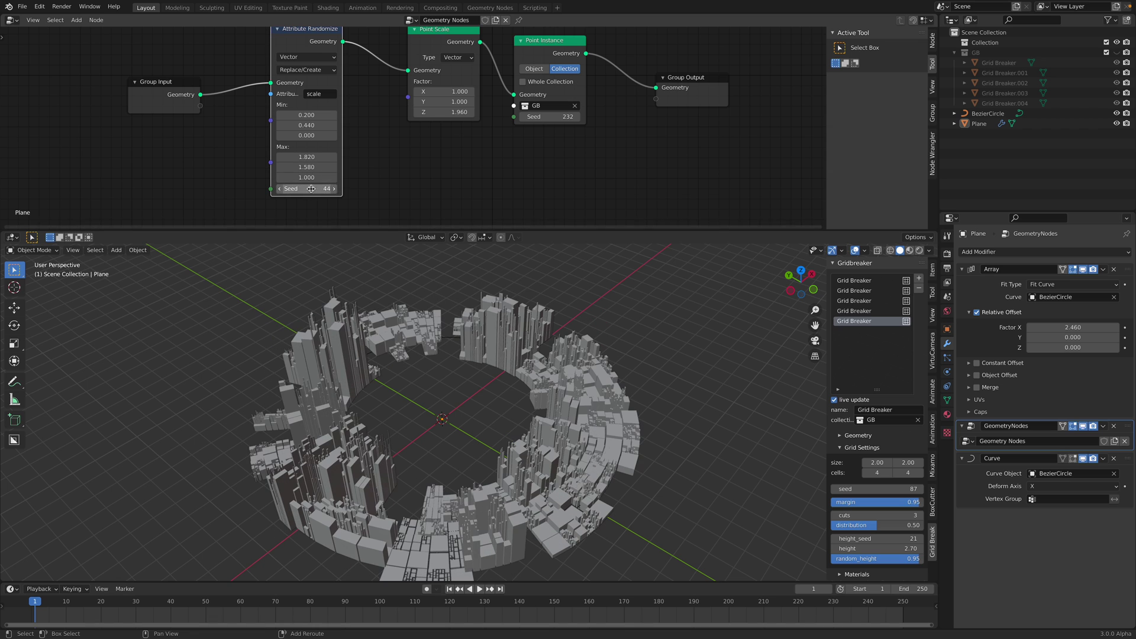
left_click_drag(308, 136, 333, 135)
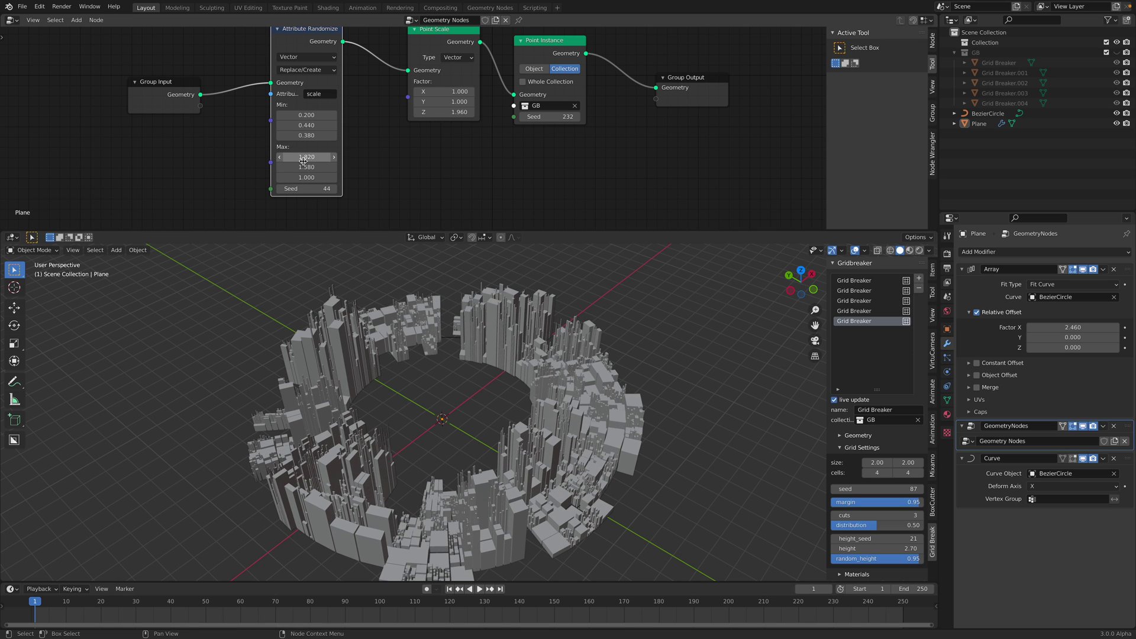
left_click_drag(307, 176, 338, 174)
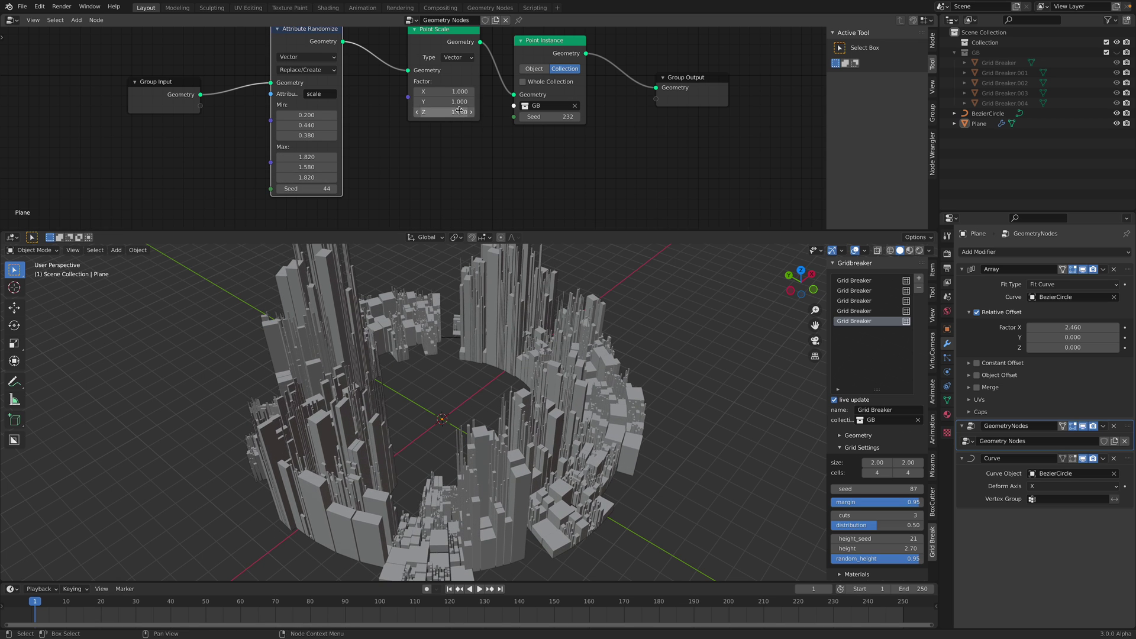
- Adjust the Point Scale factors, leaving Z at 0.94, and save
left_click_drag(460, 112, 440, 111)
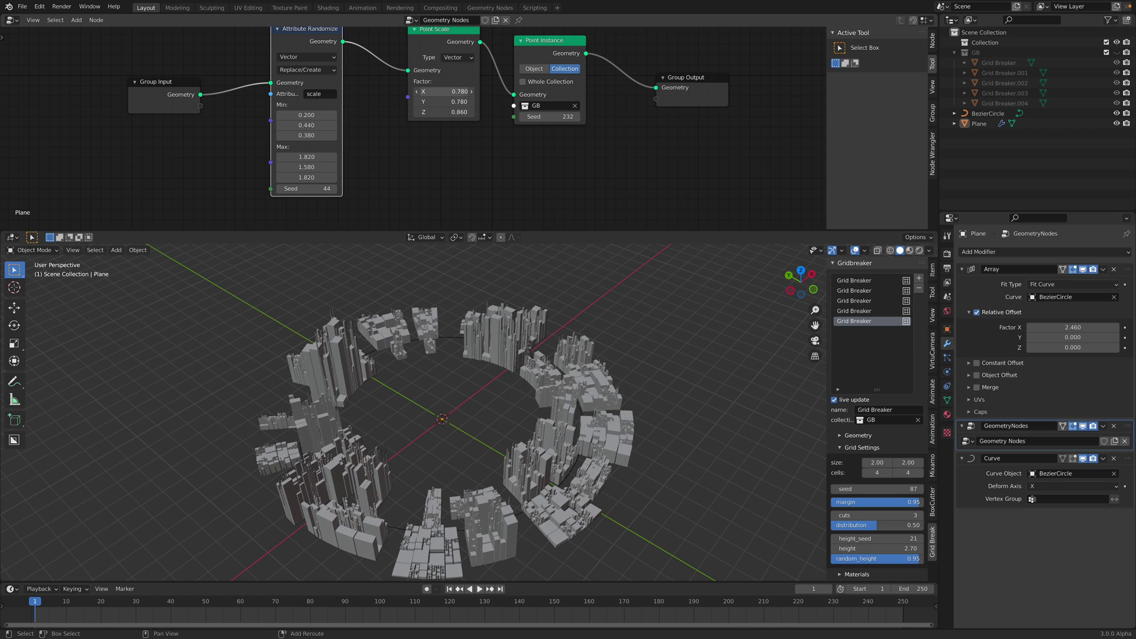
mouse_move(455, 90)
left_mouse_down()
mouse_move(440, 91)
mouse_move(439, 112)
left_mouse_up()
key("BackSpace")
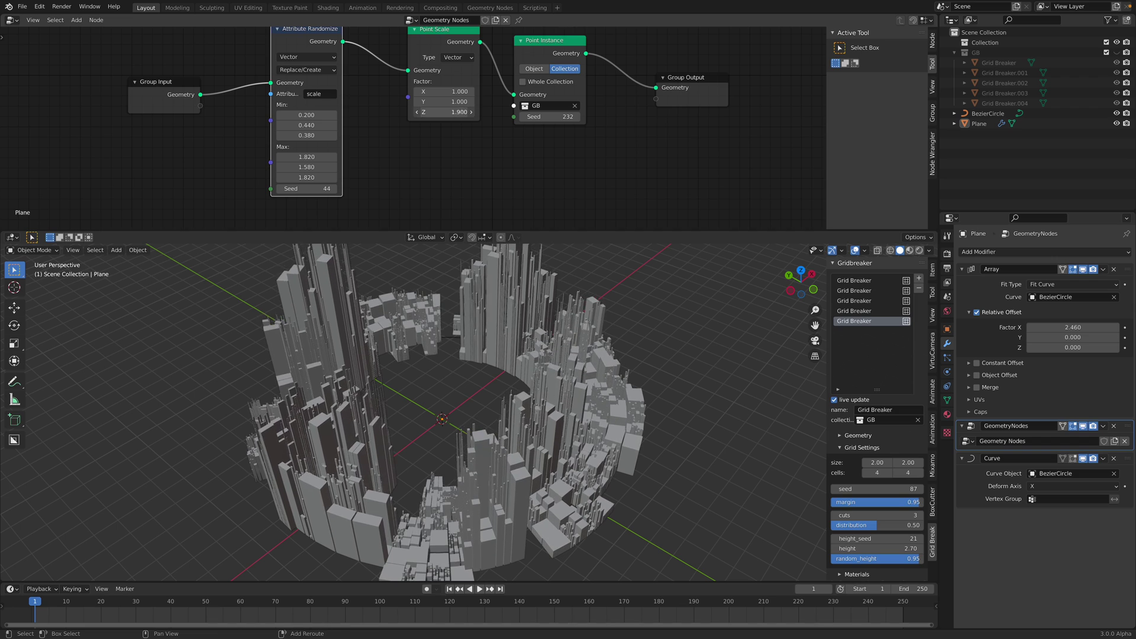
mouse_move(592, 362)
middle_mouse_down()
mouse_move(532, 371)
mouse_move(504, 419)
middle_mouse_up()
key("ctrl+s")
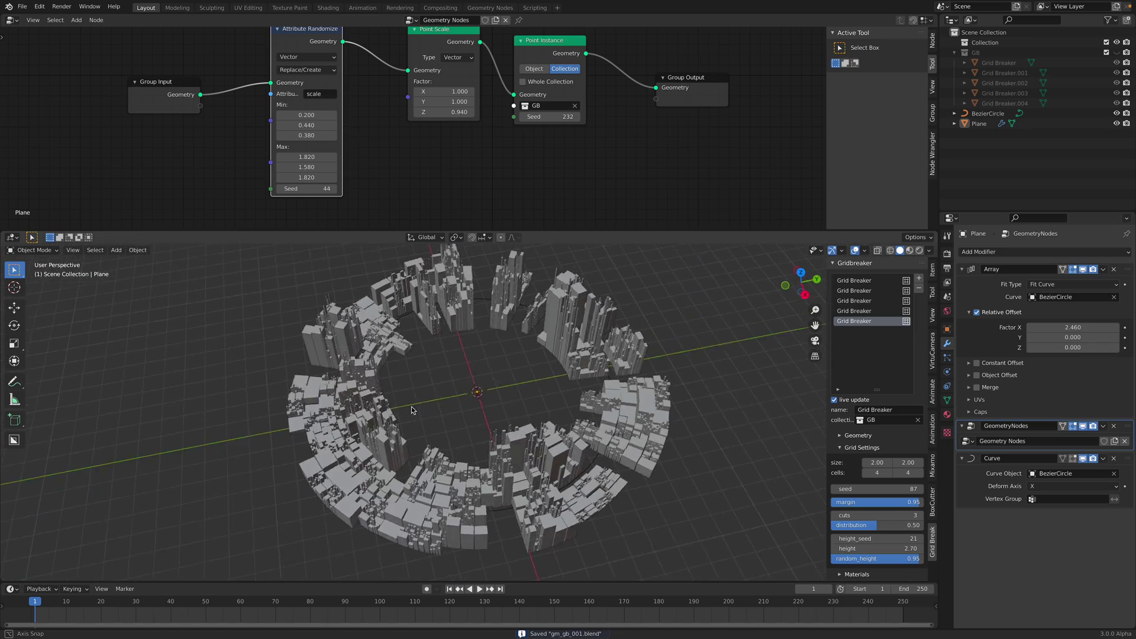
- Reseed the instanced buildings to 326 and move Group Input further left
middle_click_drag(503, 419, 549, 275)
middle_click_drag(556, 184, 569, 203)
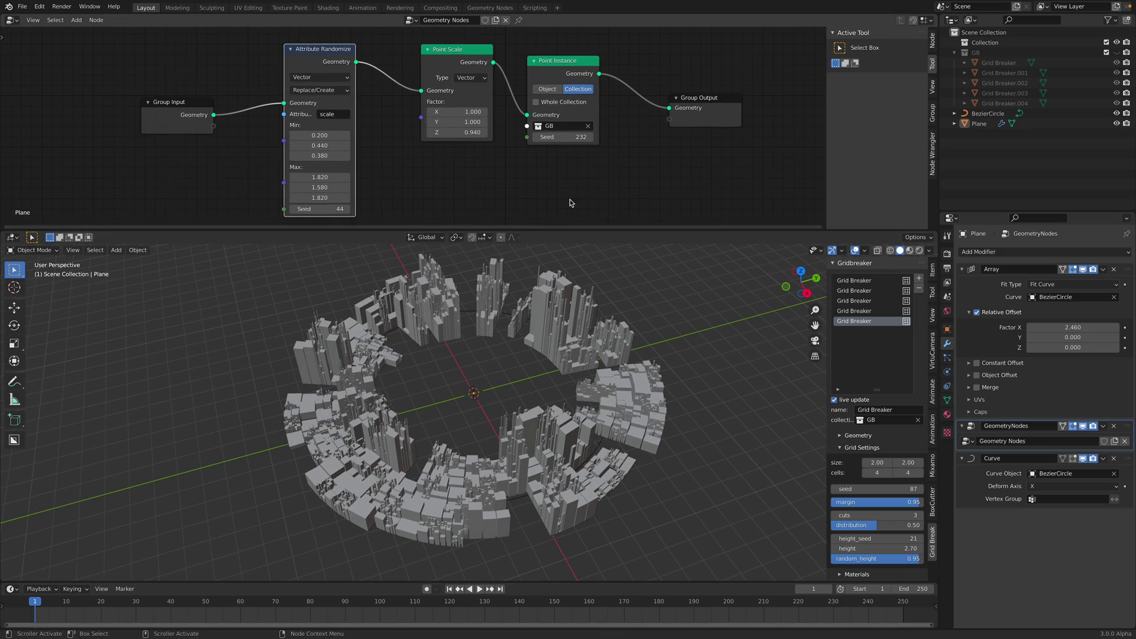
left_click_drag(568, 137, 653, 136)
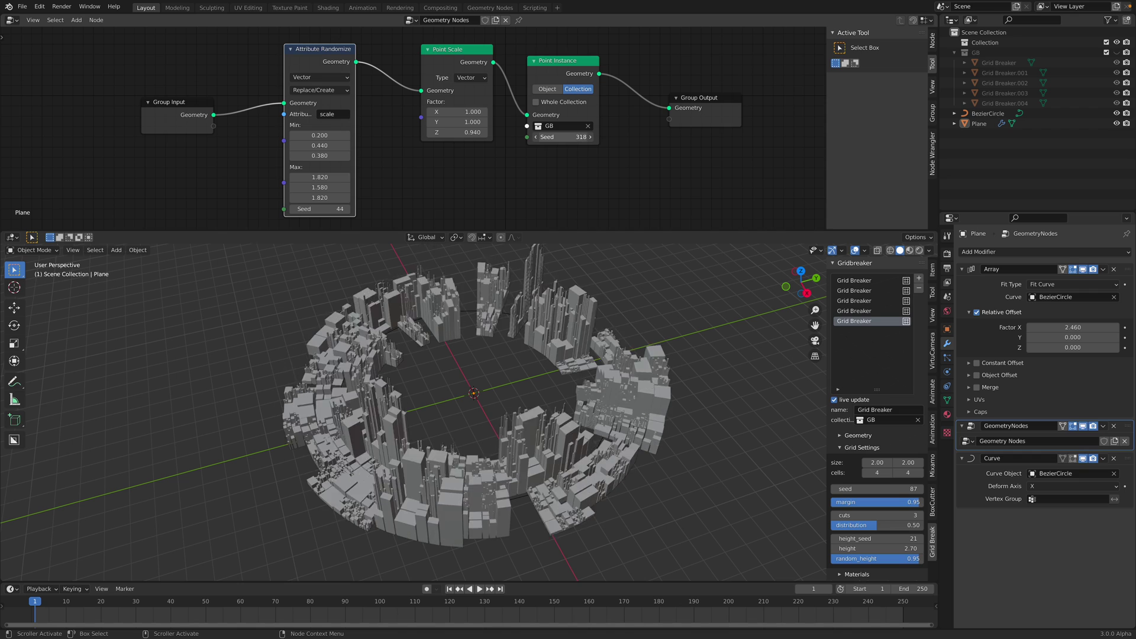
left_click(445, 284)
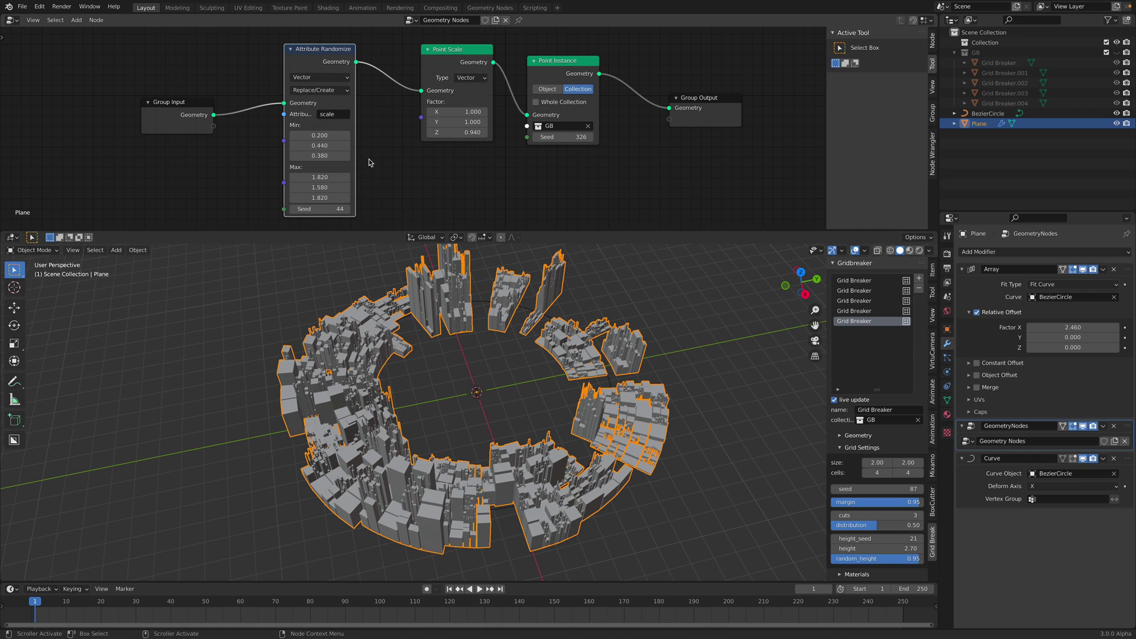
left_click_drag(182, 110, 122, 117)
middle_click_drag(675, 302, 619, 353)
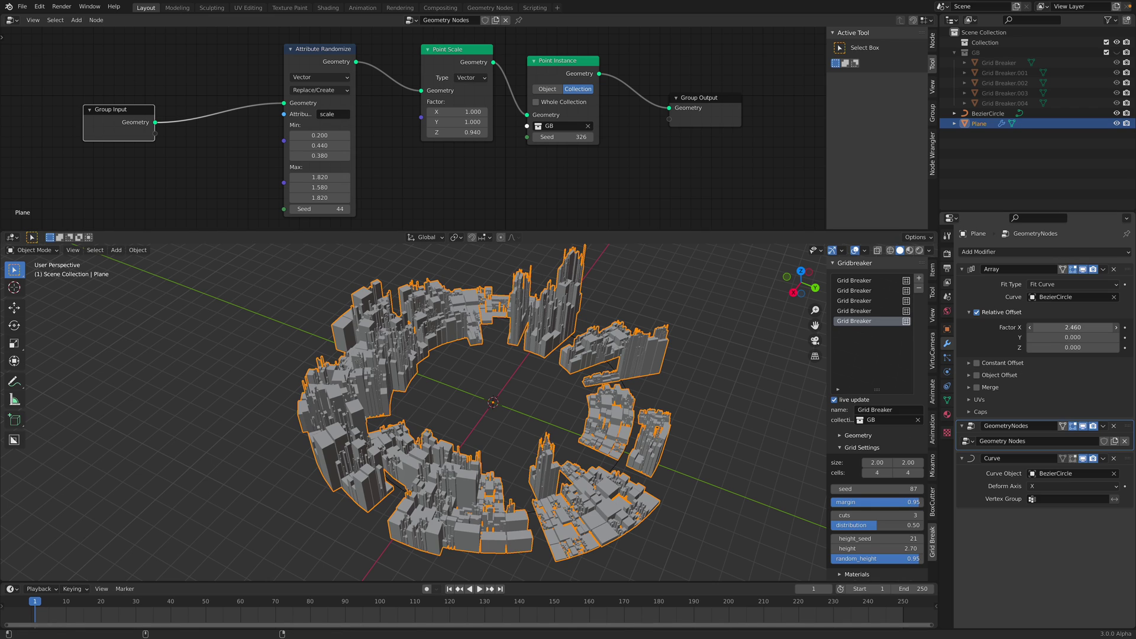
- Reduce the Array Relative Offset Factor X to 1.300
left_click_drag(1072, 326, 1047, 327)
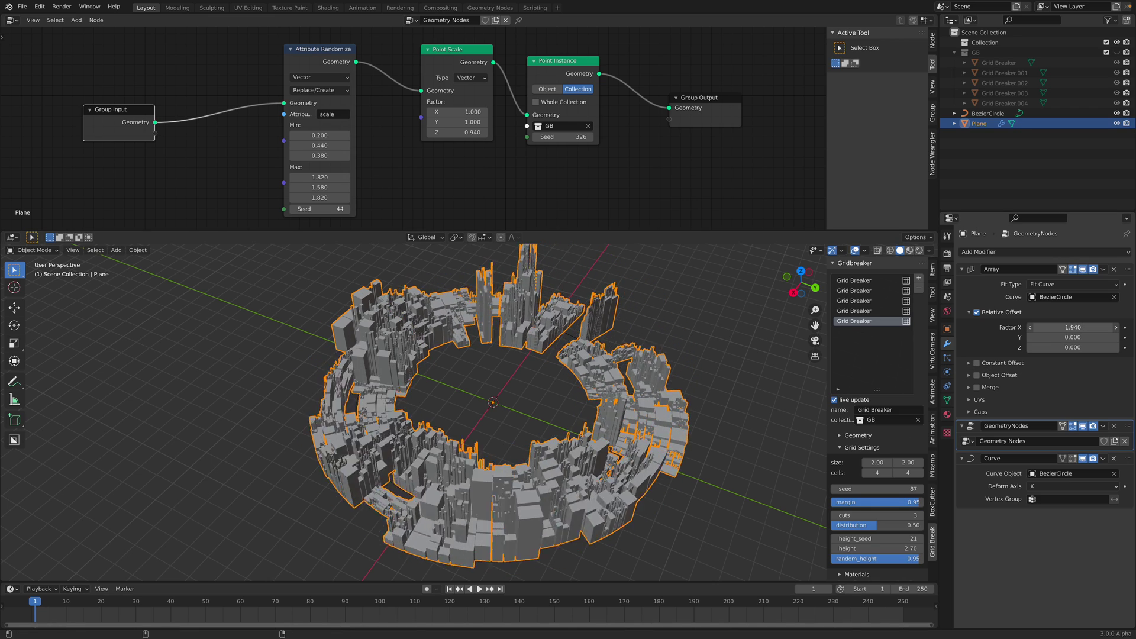
left_click_drag(1047, 327, 1017, 327)
mouse_move(736, 387)
middle_mouse_down()
mouse_move(633, 367)
mouse_move(568, 374)
middle_mouse_up()
- Enable Cavity viewport shading, save, and enlarge the 3D view
left_click(929, 254)
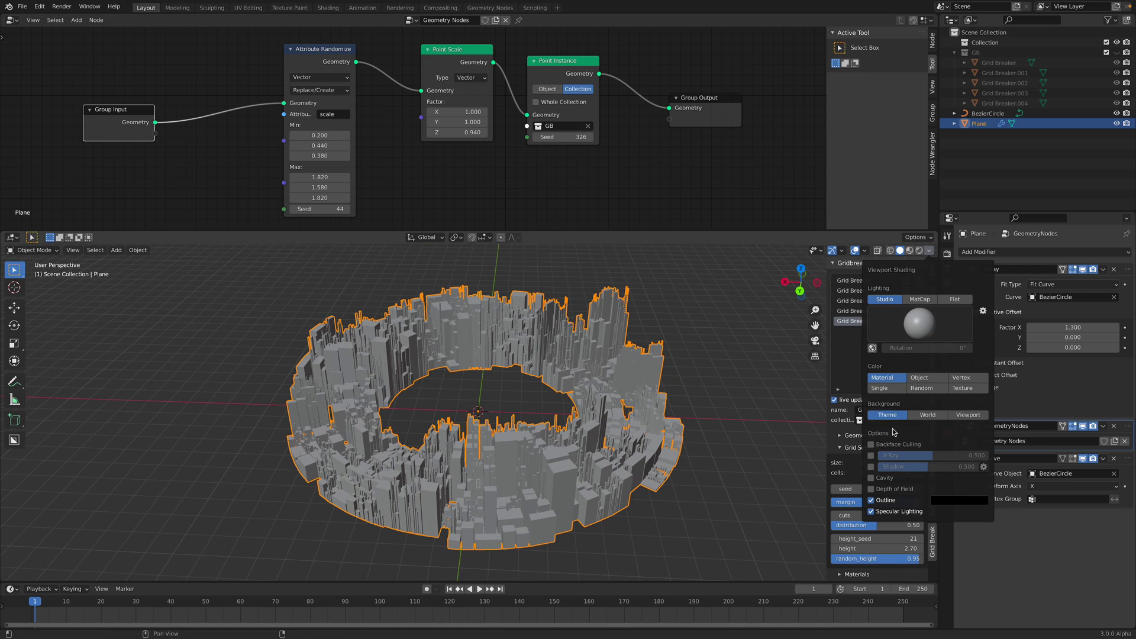
left_click(871, 477)
middle_click_drag(763, 426, 658, 309)
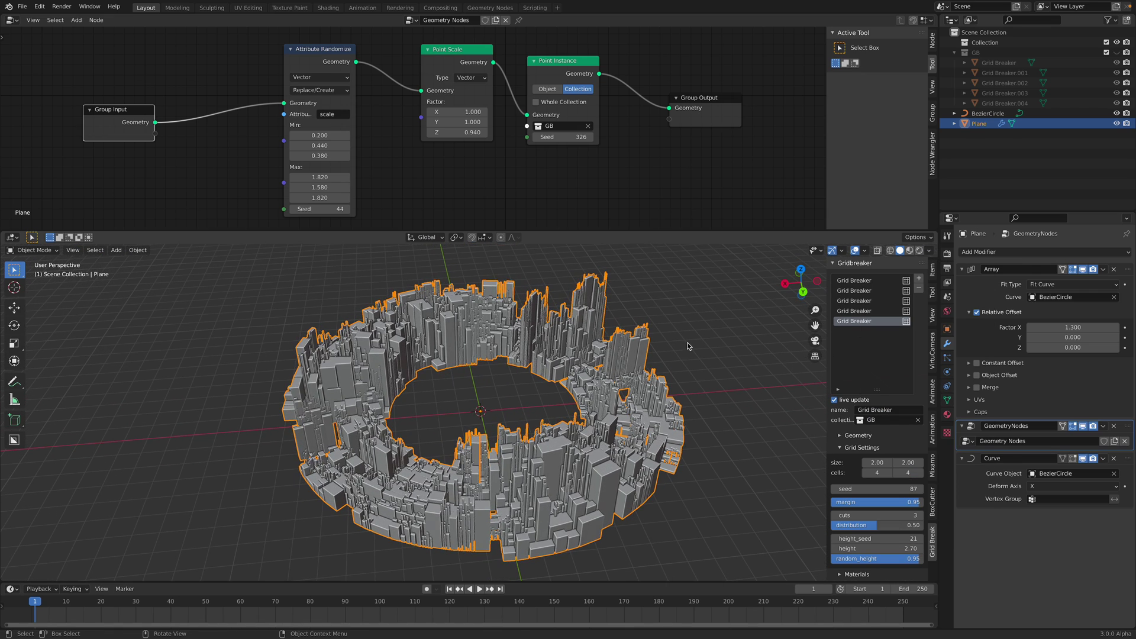
left_click(658, 310)
key("ctrl+s")
left_click_drag(663, 229, 664, 154)
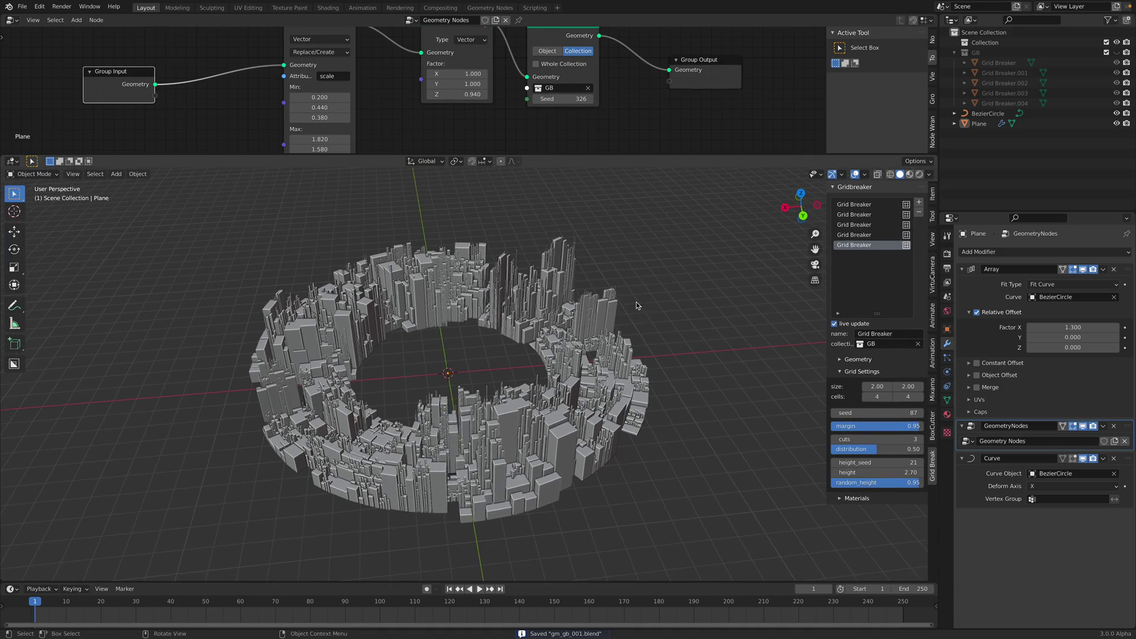
mouse_move(635, 304)
middle_mouse_down()
mouse_move(597, 264)
mouse_move(597, 337)
middle_mouse_up()
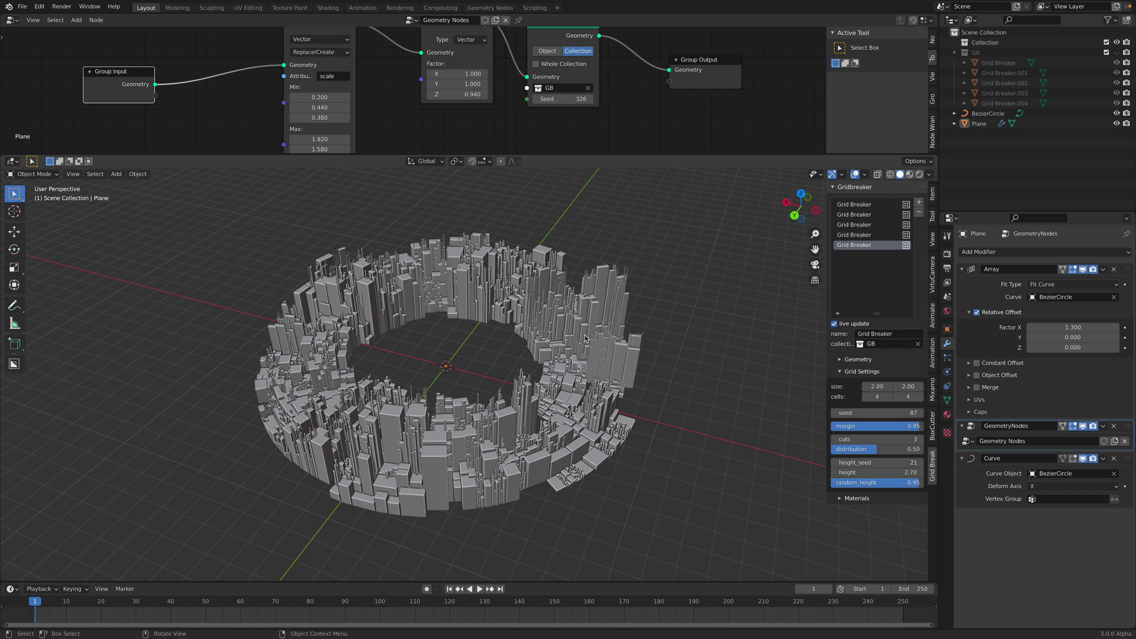
left_click(597, 338)
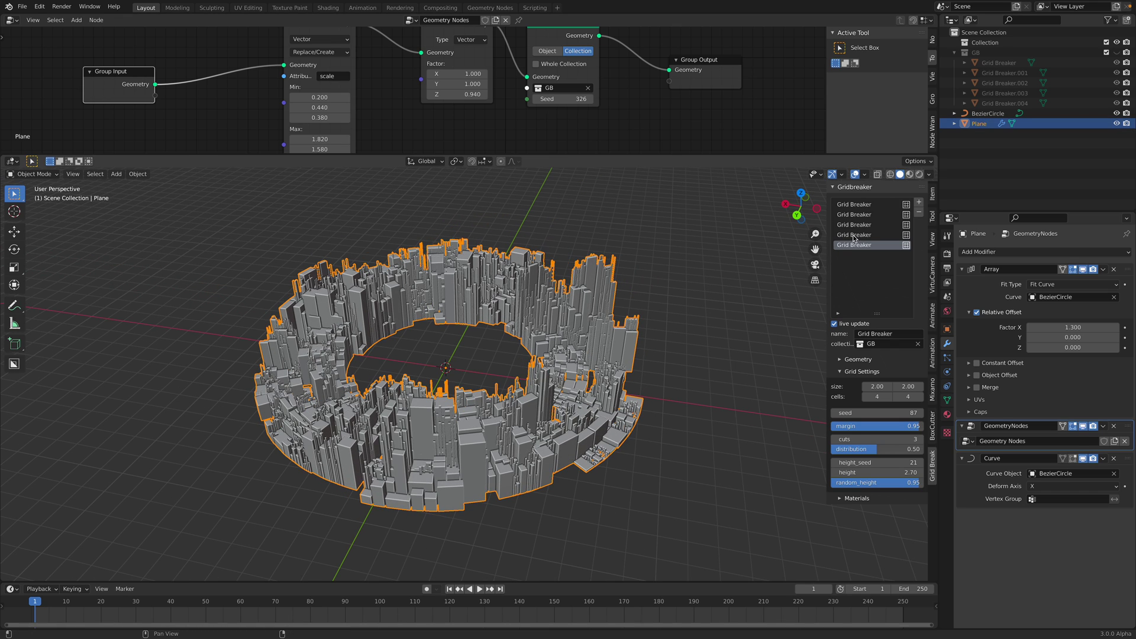
- Give the Plane a new material with a pink base colour
left_click(848, 499)
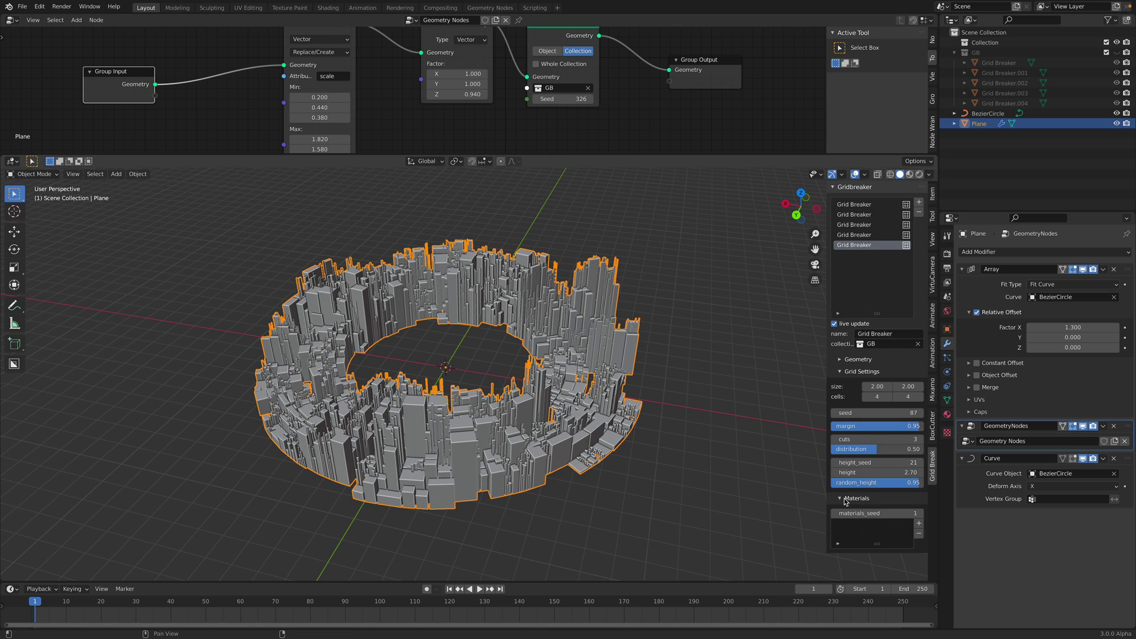
left_click(947, 416)
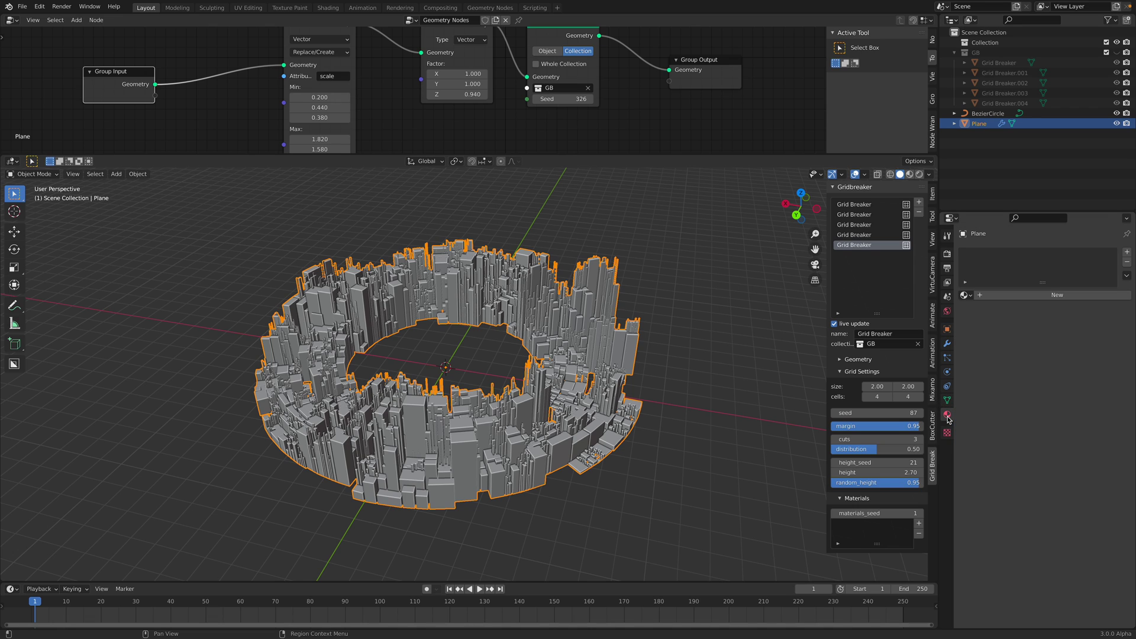
left_click(1041, 298)
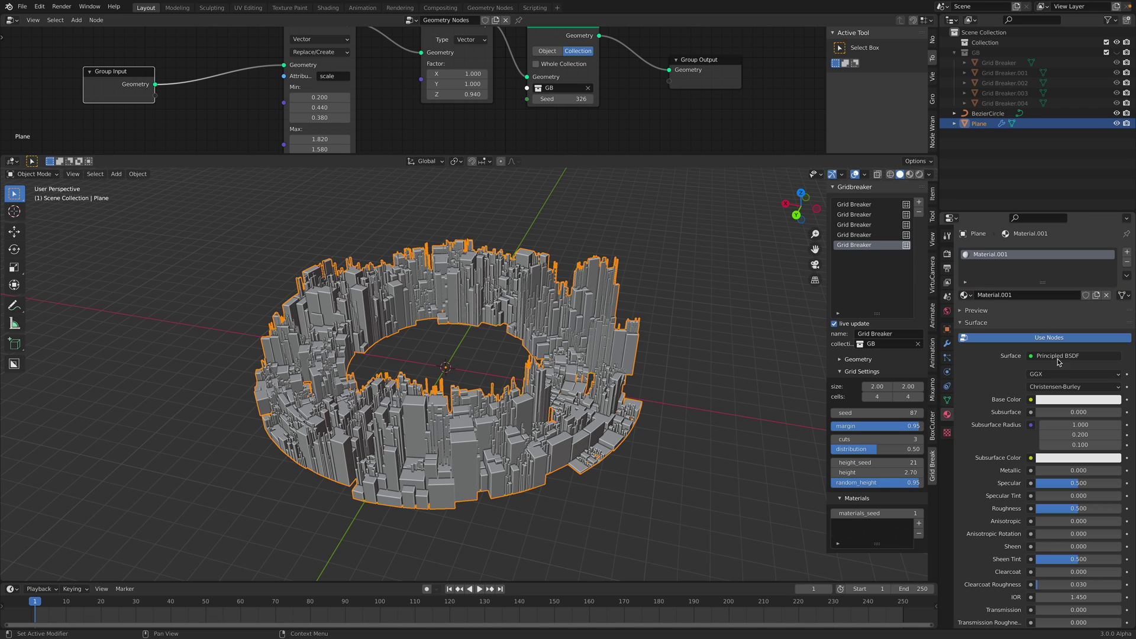
left_click(1057, 400)
left_click(1076, 303)
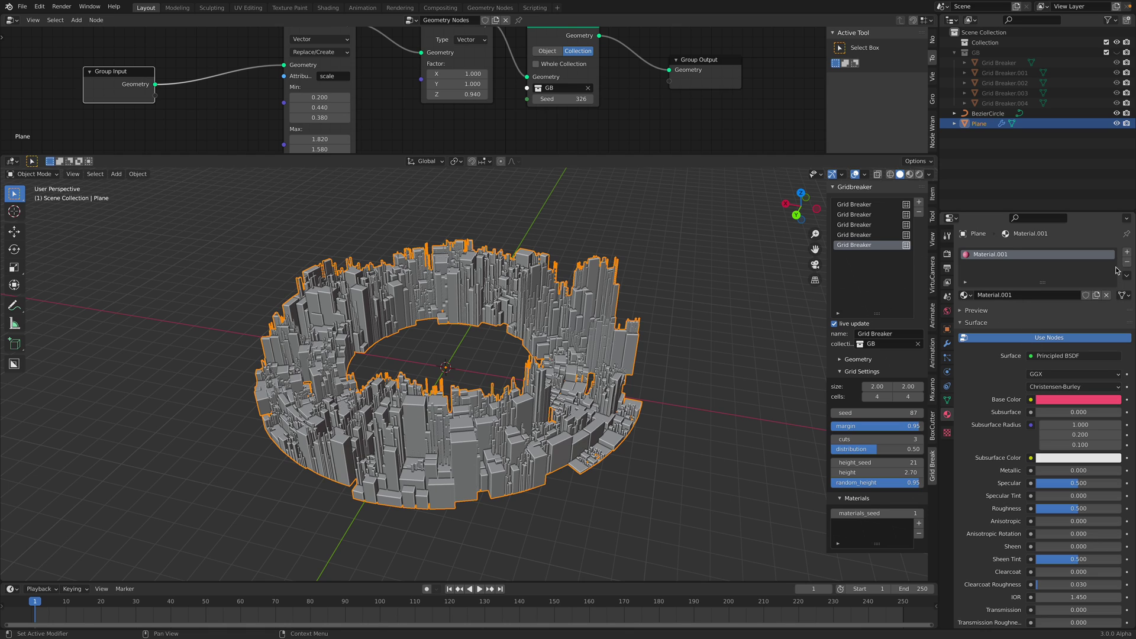
- Add two more slots holding new materials Material.002 and Material.003
left_click(1129, 254)
left_click(1042, 316)
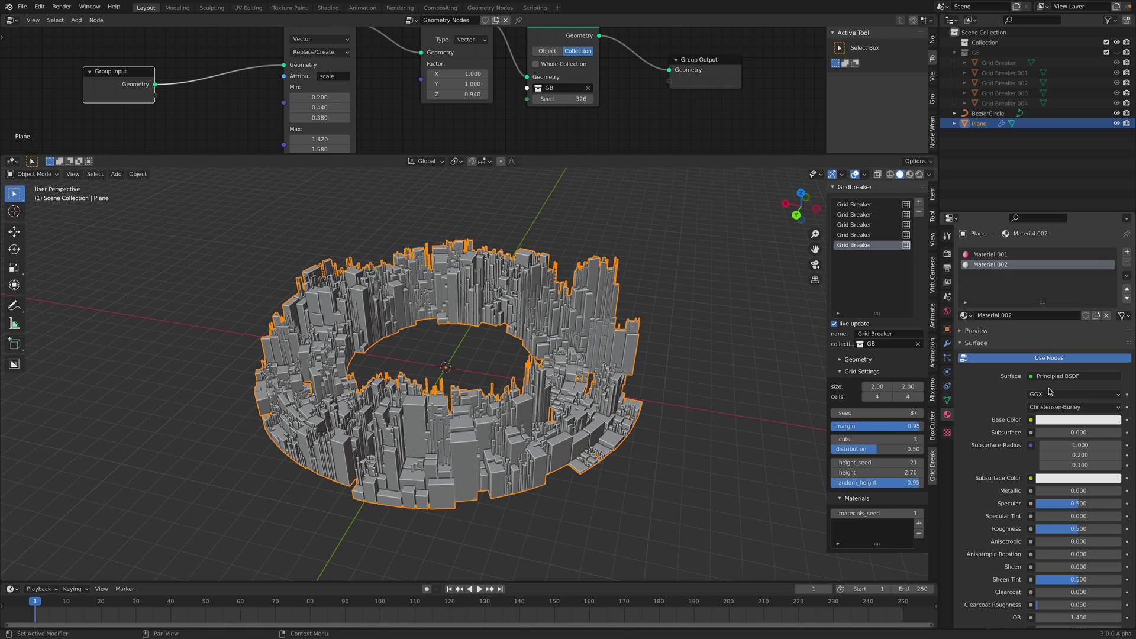
left_click(1054, 423)
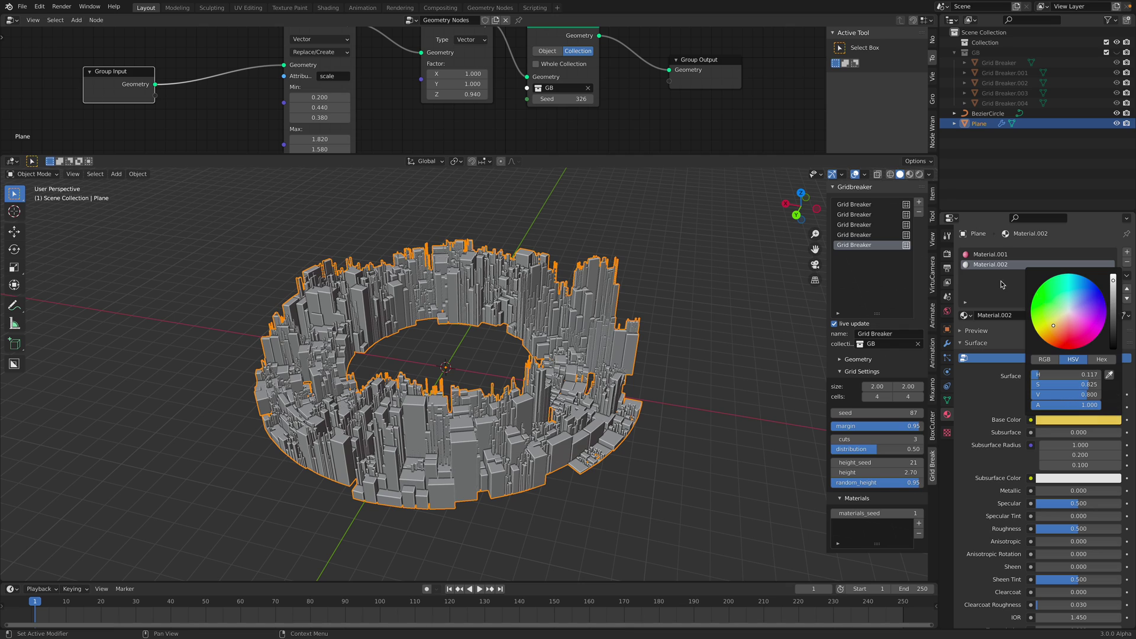
left_click(1126, 255)
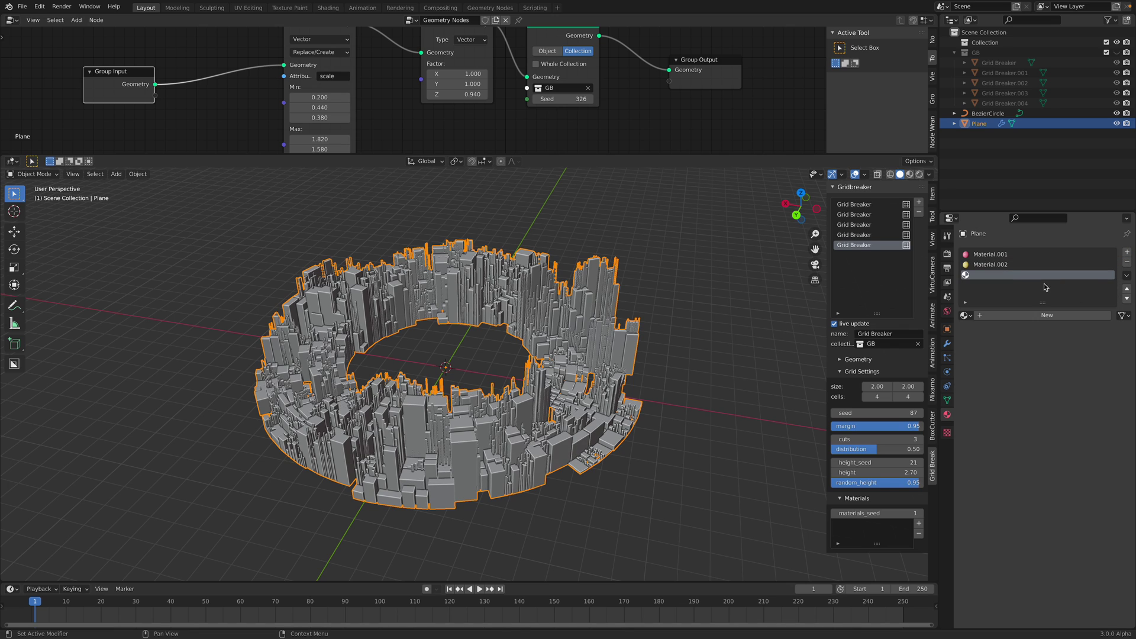
left_click(1038, 317)
left_click(1060, 427)
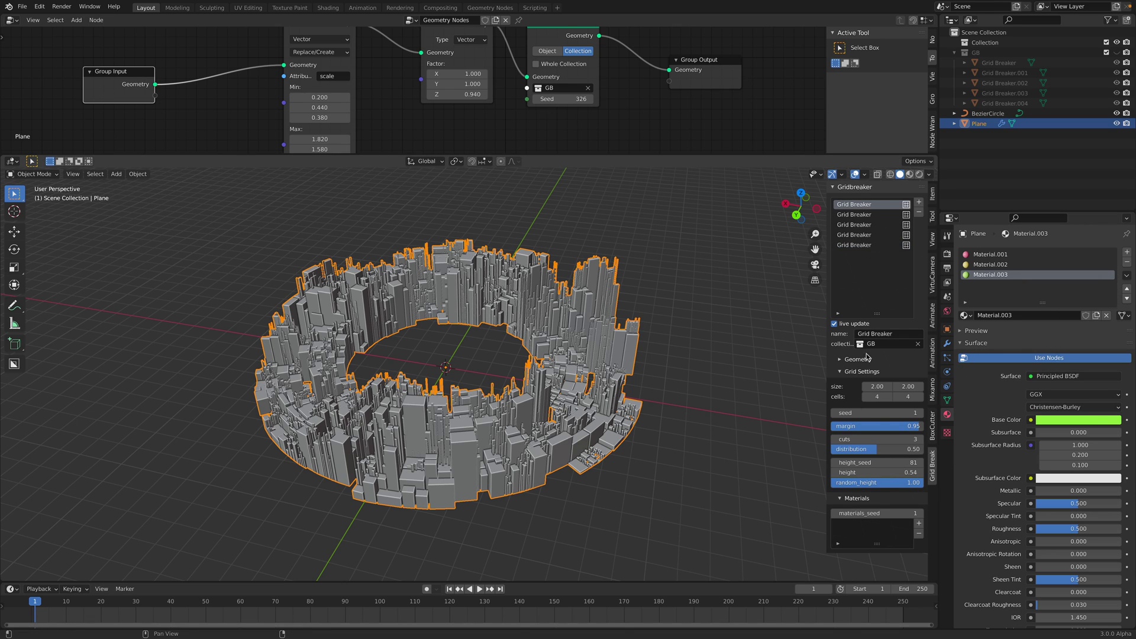
- Add Material.001 and Material.002 to the Grid Breaker materials list
left_click(919, 525)
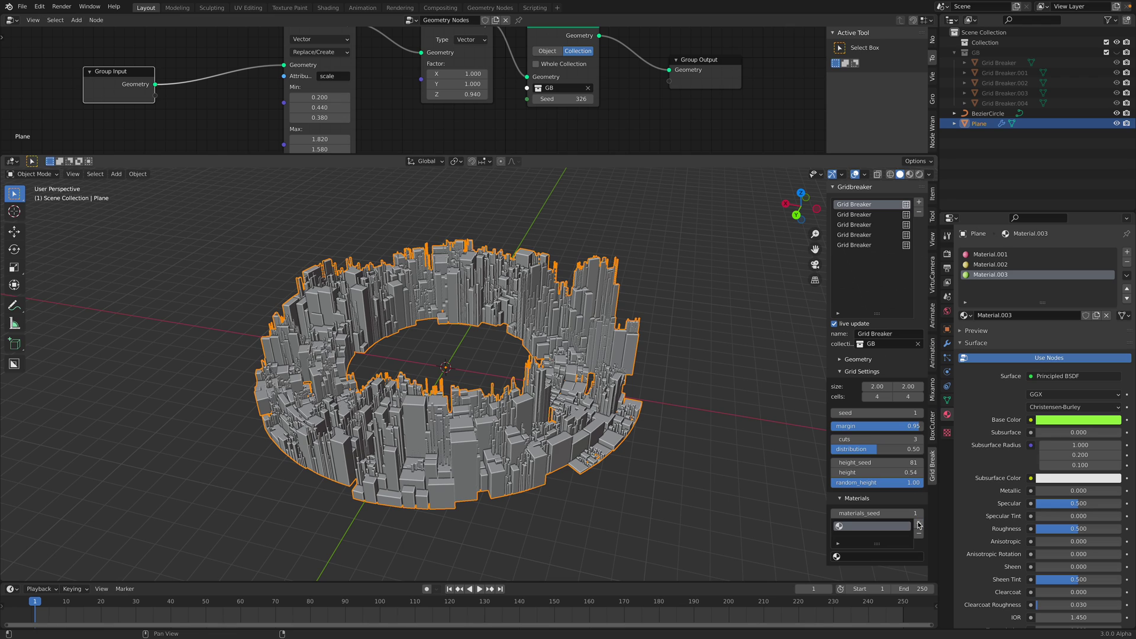
left_click(873, 554)
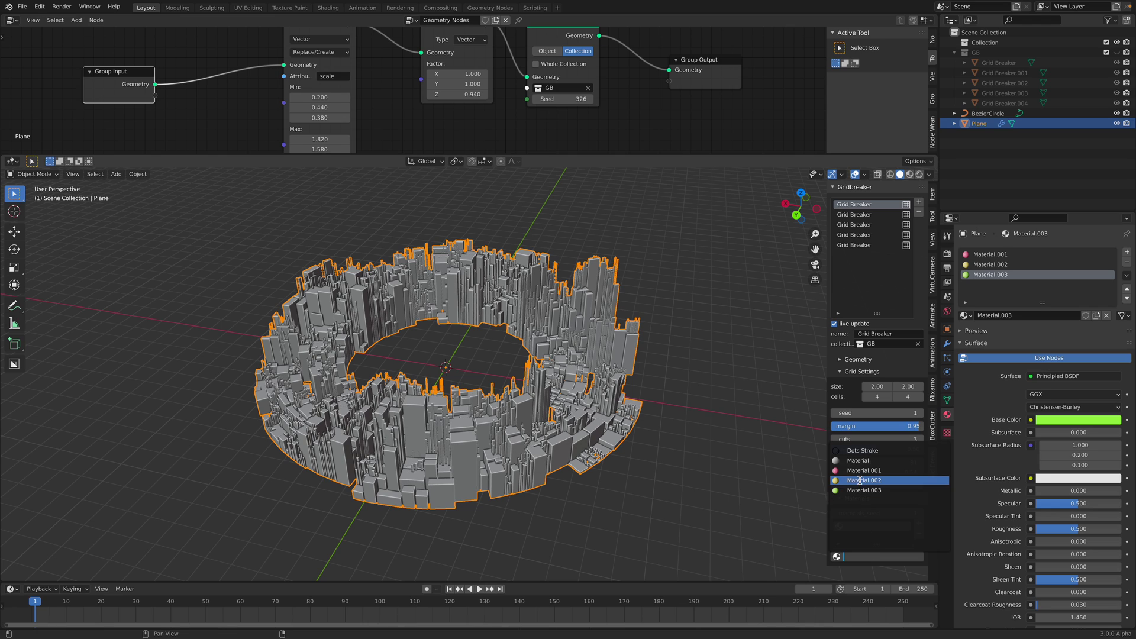
left_click(859, 476)
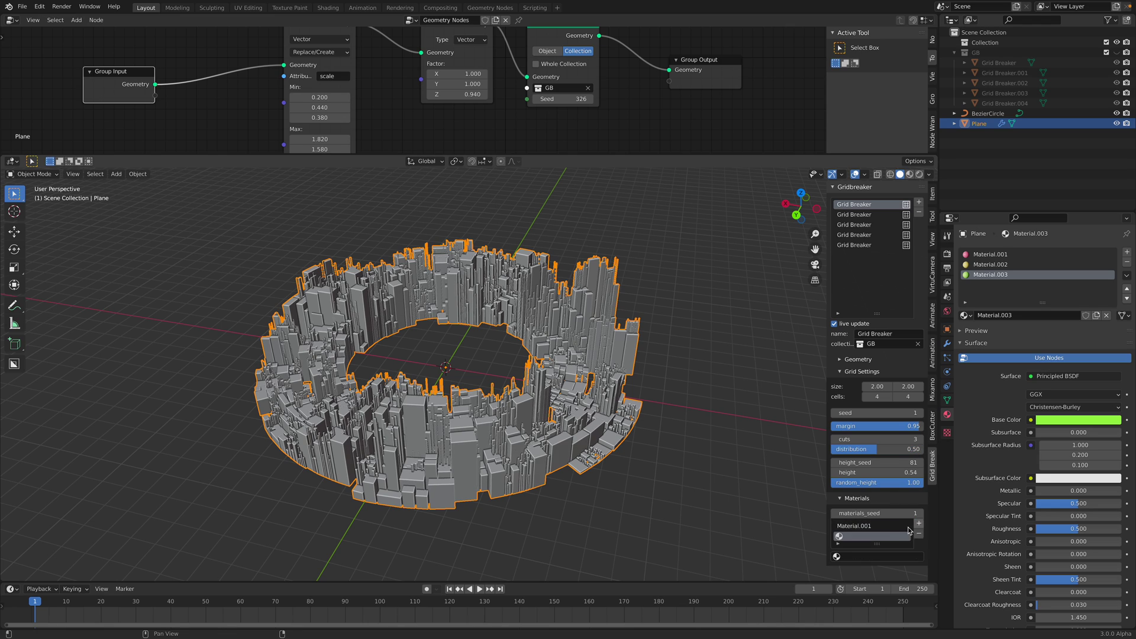
left_click(868, 556)
left_click(856, 486)
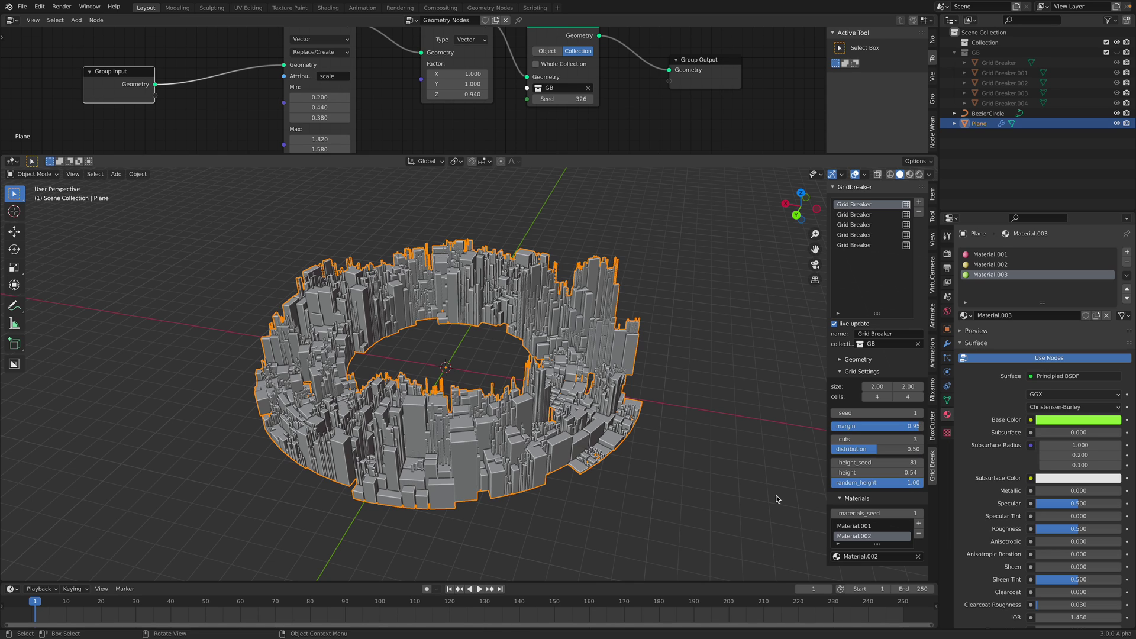
- Add Material.003 to the list and preview the ring in Material Preview
left_click(920, 525)
left_click(864, 554)
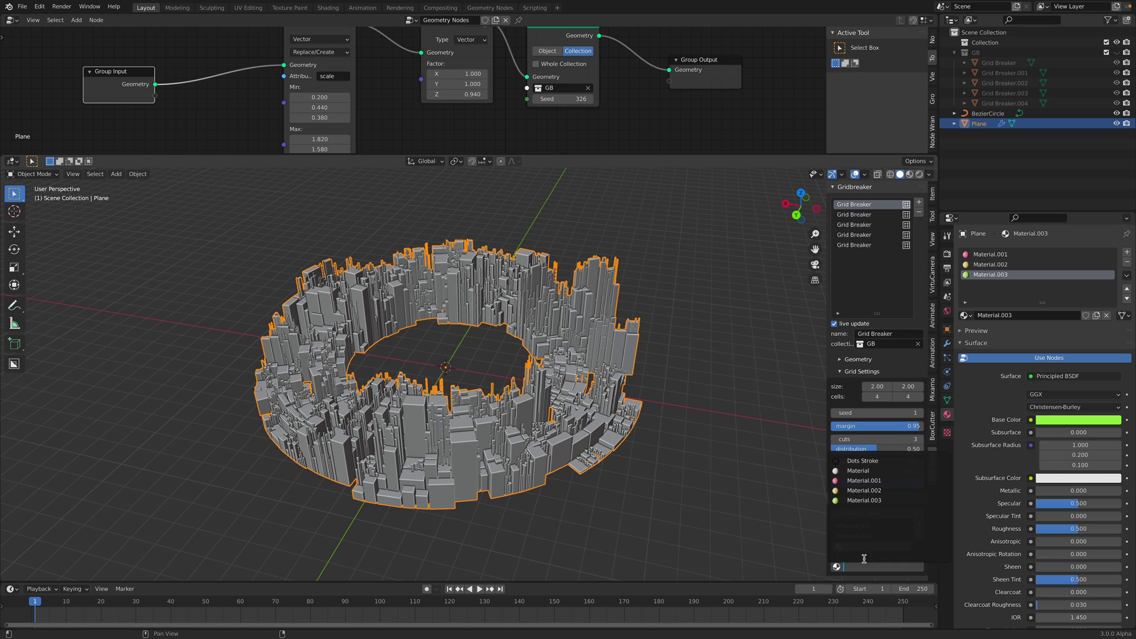
left_click(859, 501)
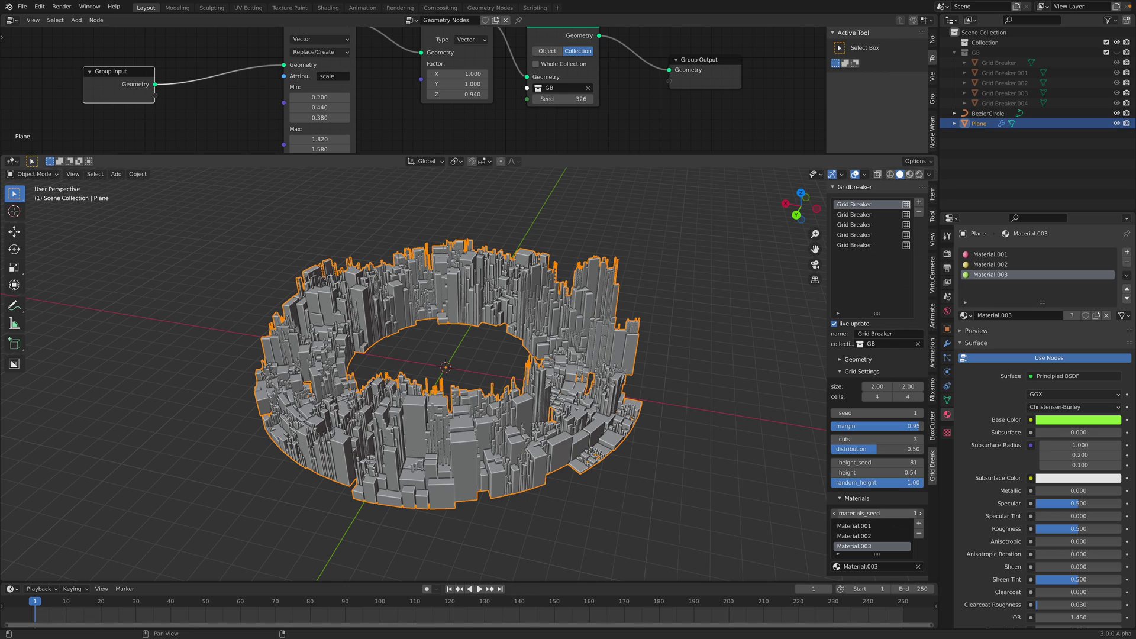
left_click(909, 175)
mouse_move(557, 305)
middle_mouse_down()
mouse_move(477, 407)
mouse_move(520, 434)
middle_mouse_up()
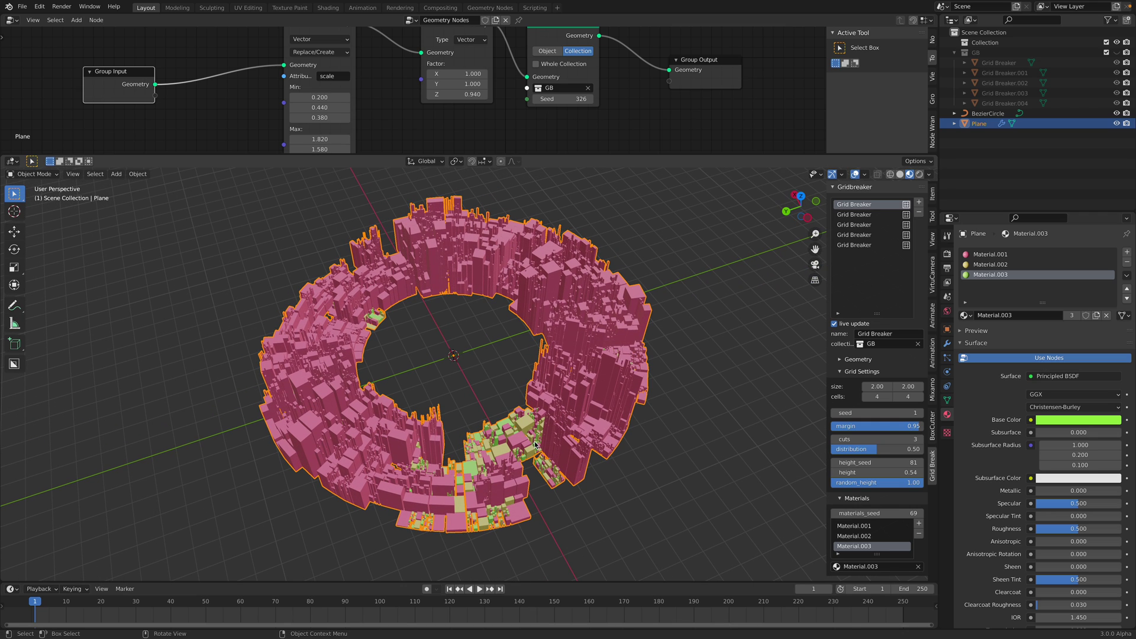
- Switch to another Grid Breaker and create a dark red Material.004
left_click(859, 224)
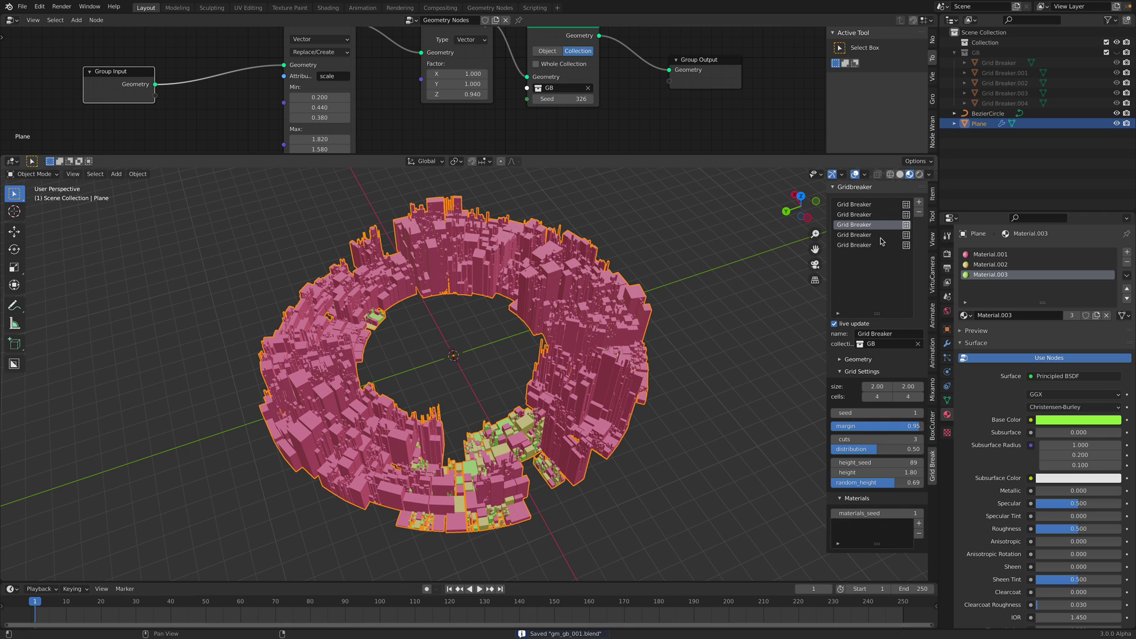
left_click(865, 236)
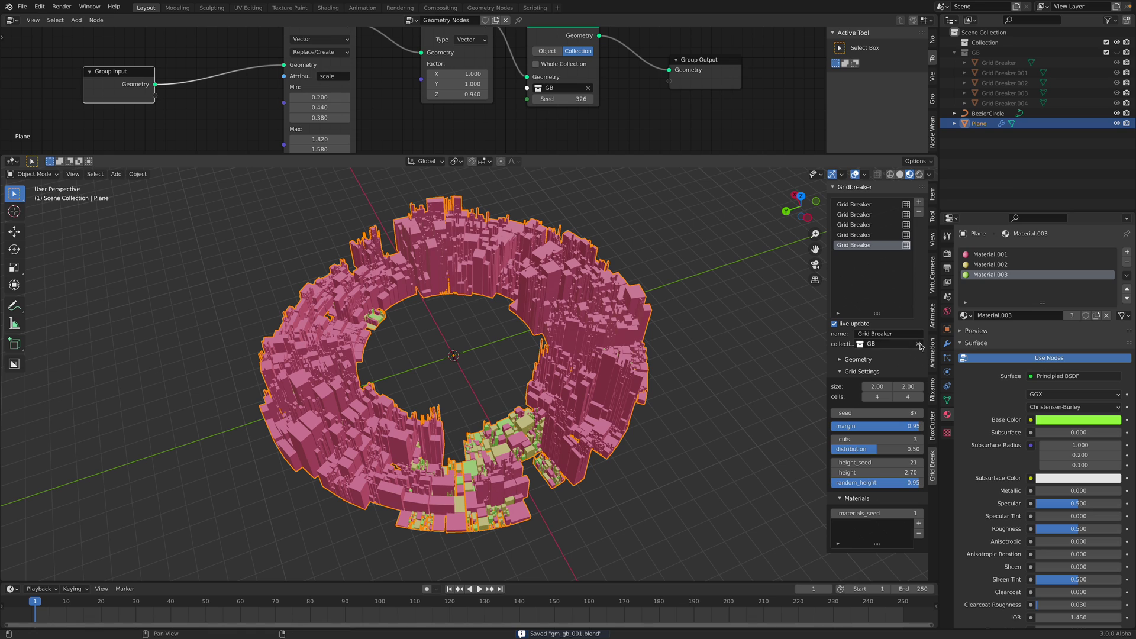
left_click(1127, 253)
left_click(1043, 320)
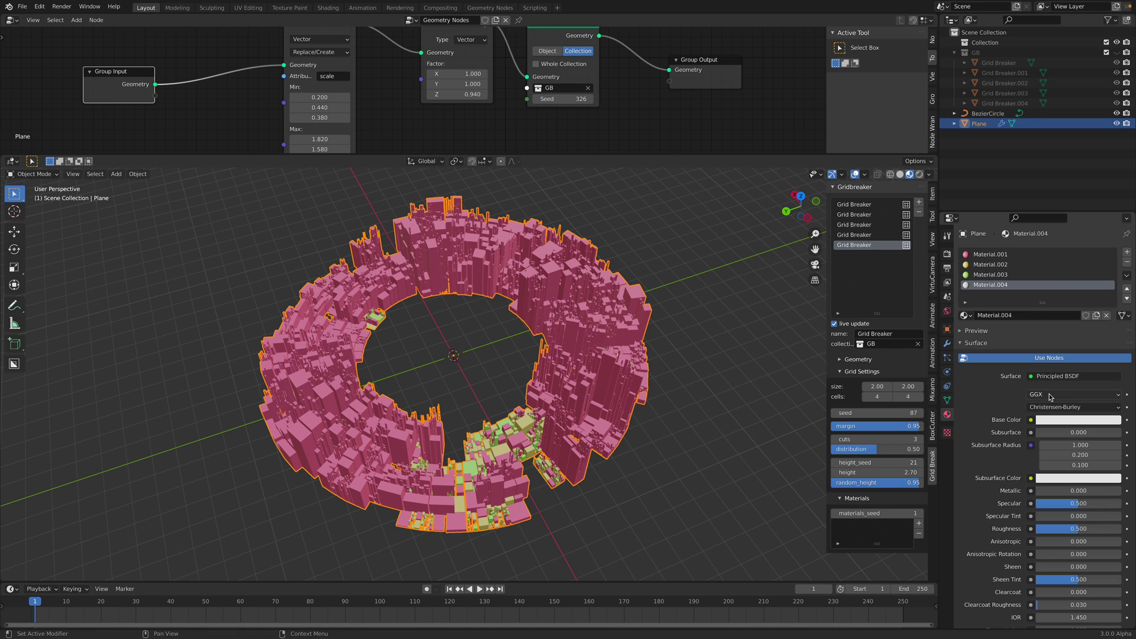
left_click(1053, 420)
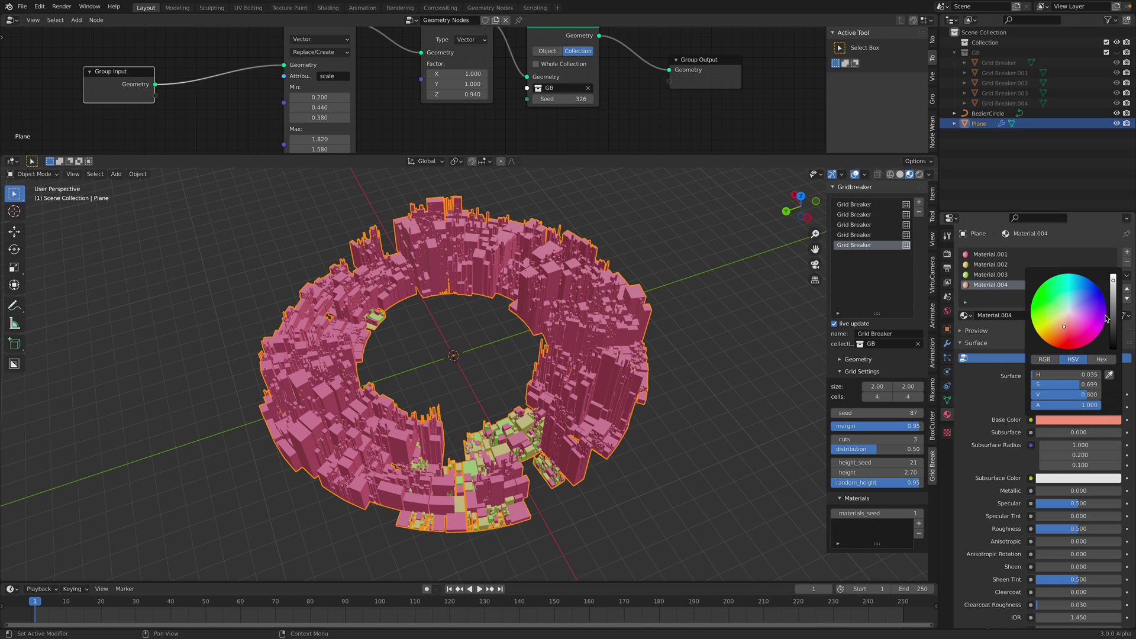
left_click(1108, 318)
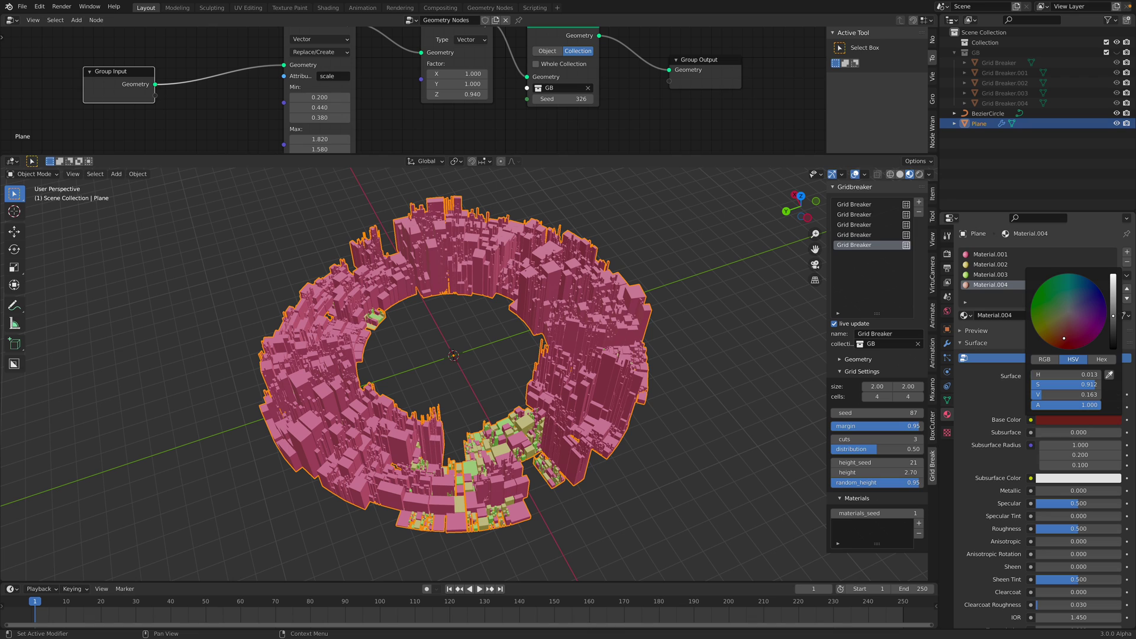
- Create a dark purple Material.005
left_click(1126, 253)
left_click(1054, 317)
left_click(1077, 422)
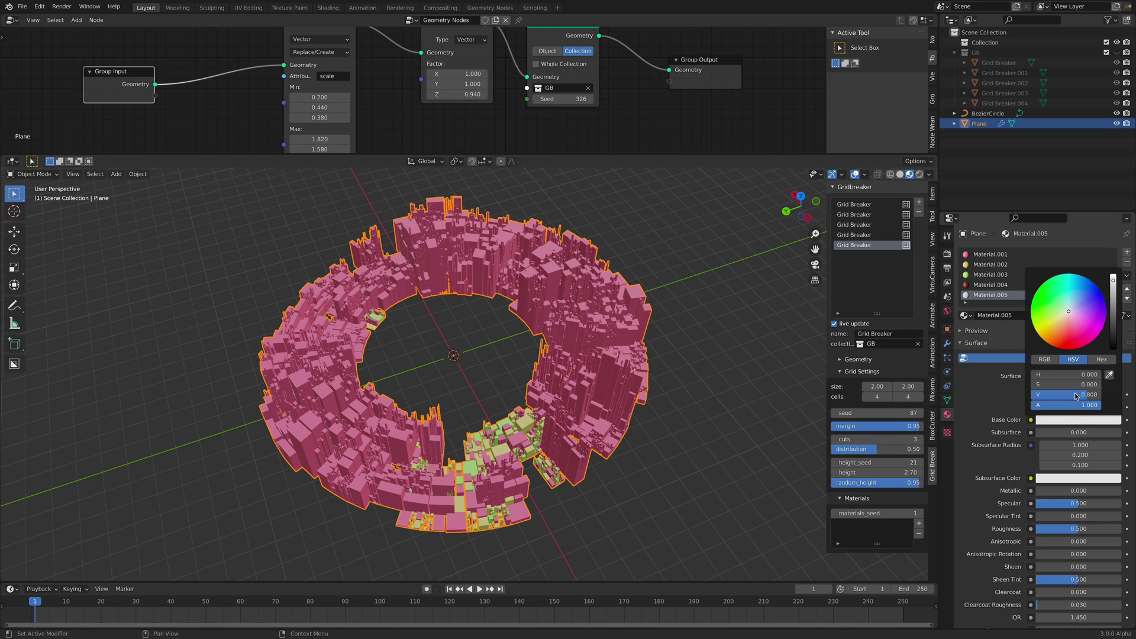
left_click_drag(1113, 281, 1114, 320)
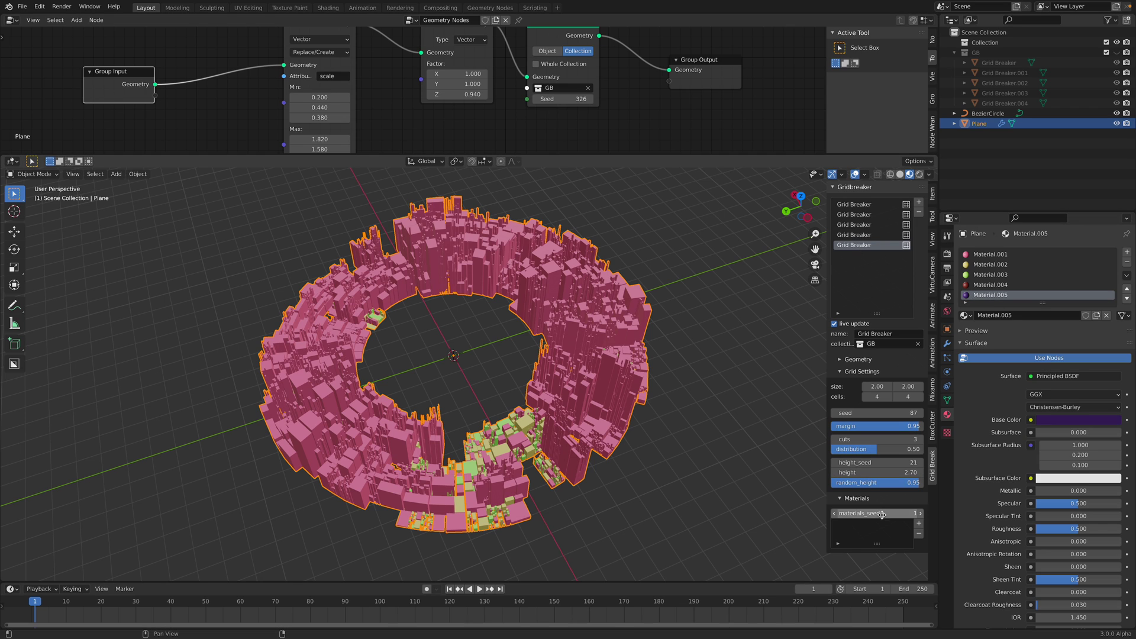
- Add Material.004 and Material.005 to the fifth Grid Breaker's materials list
left_click(918, 524)
left_click(872, 554)
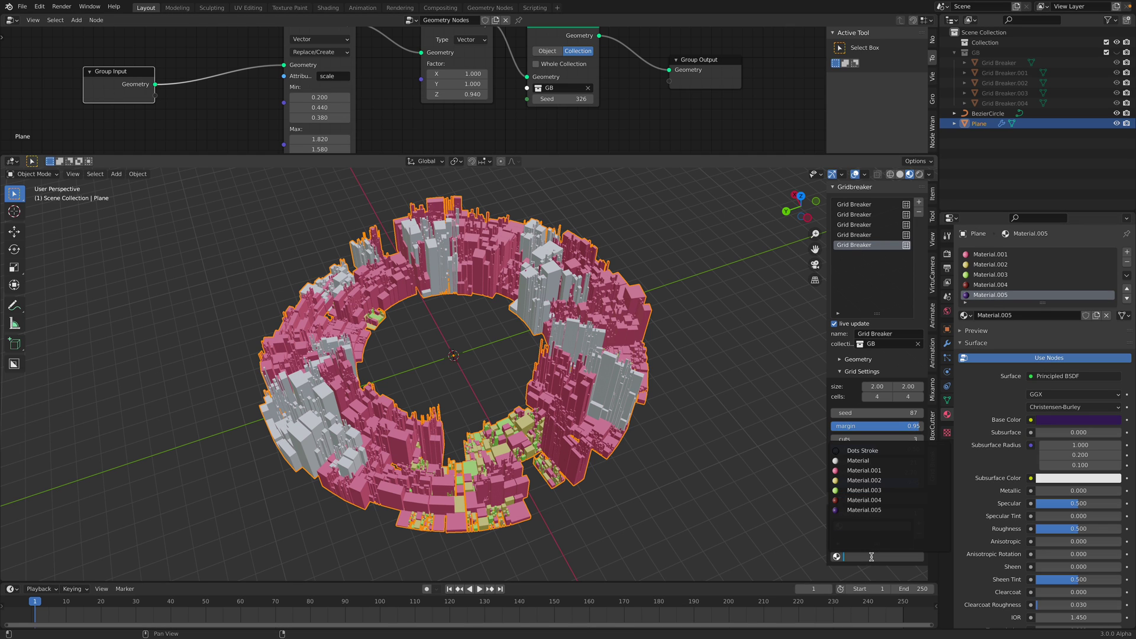
left_click(866, 500)
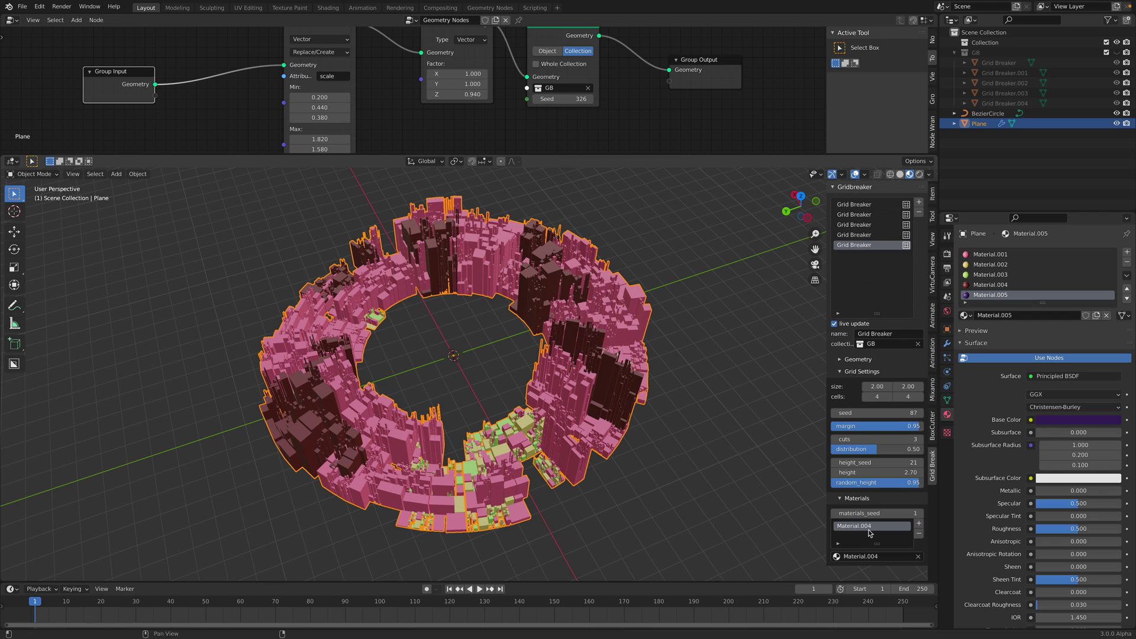
left_click(918, 526)
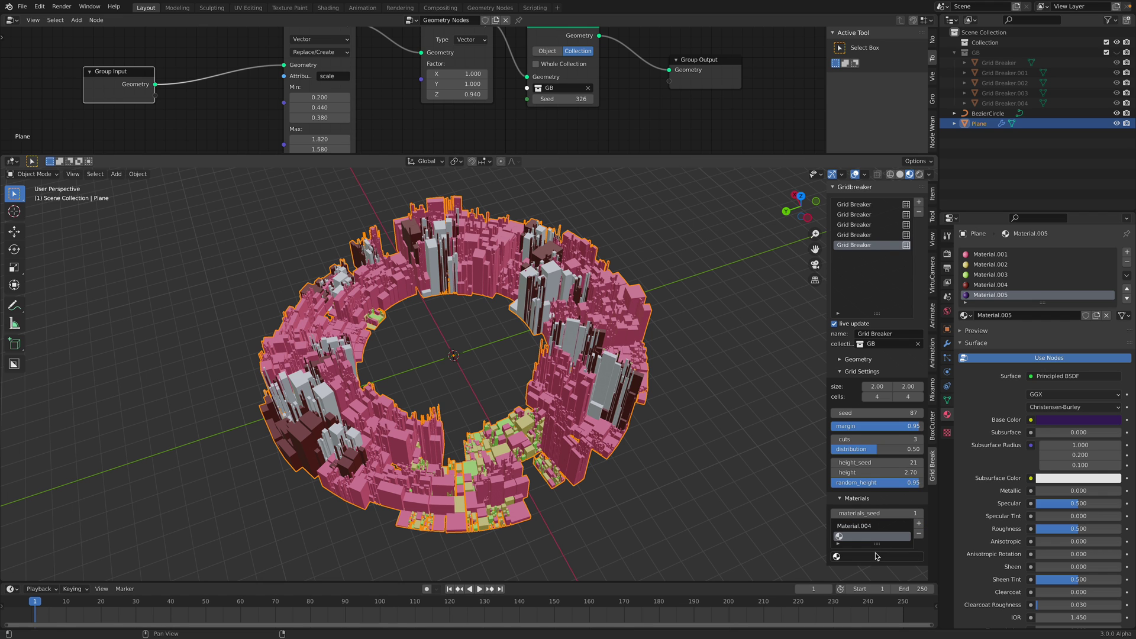
left_click(873, 557)
left_click(874, 510)
mouse_move(674, 382)
middle_mouse_down()
mouse_move(570, 384)
mouse_move(625, 358)
mouse_move(652, 359)
middle_mouse_up()
left_click(892, 225)
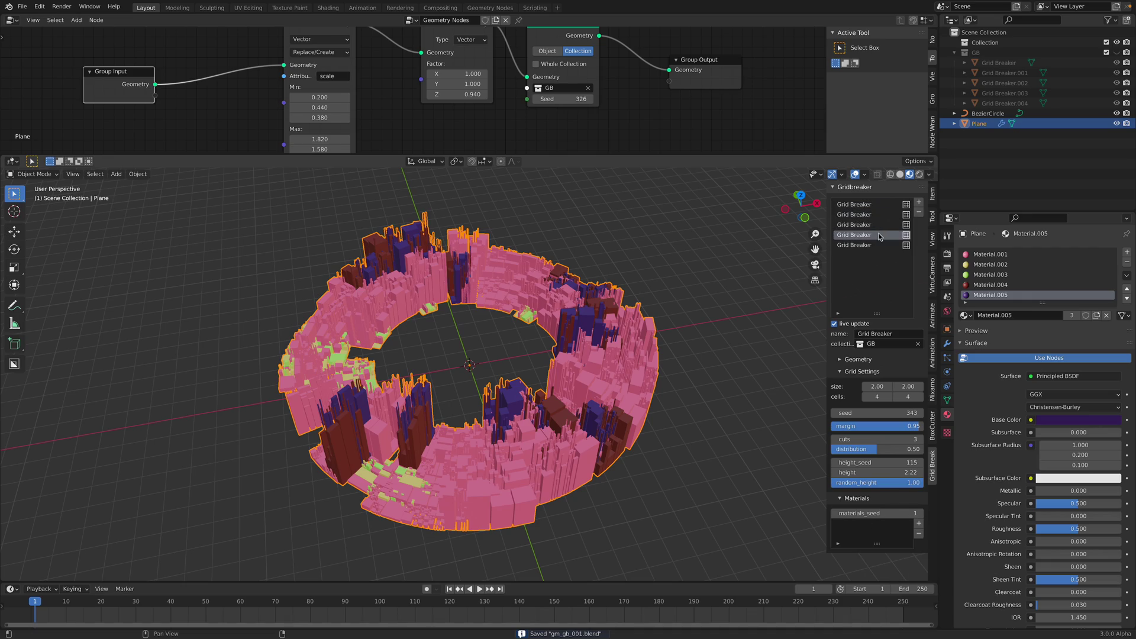
- Recolour Material.001 to a pale sage grey-green with Value about 0.31
mouse_move(551, 418)
middle_mouse_down()
mouse_move(532, 455)
mouse_move(488, 431)
mouse_move(509, 393)
middle_mouse_up()
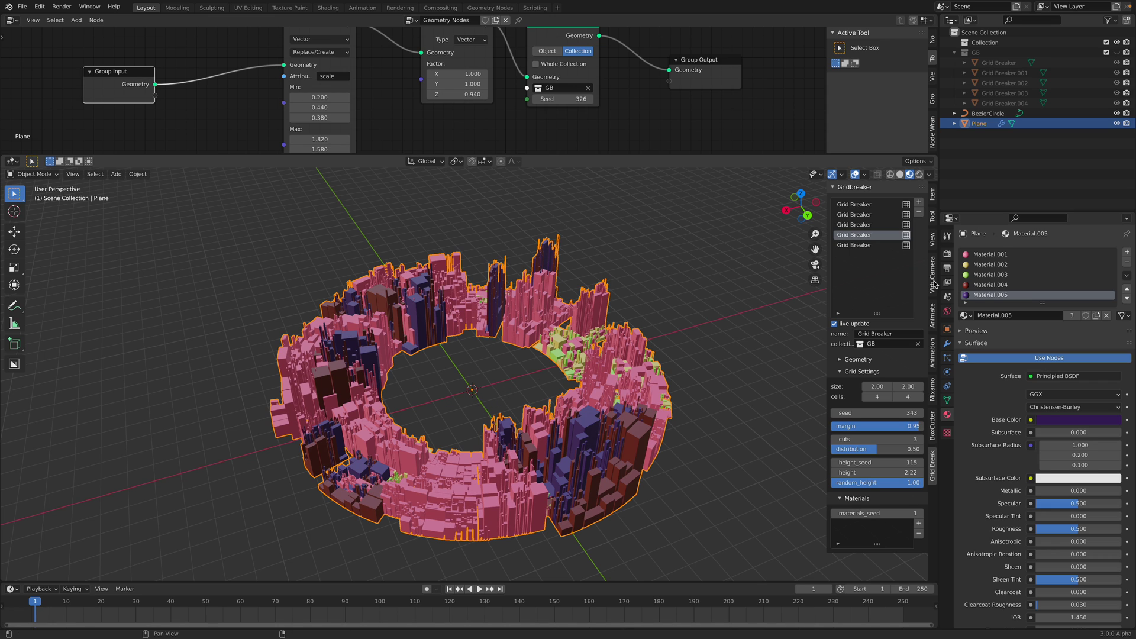
left_click(981, 257)
left_click(1073, 420)
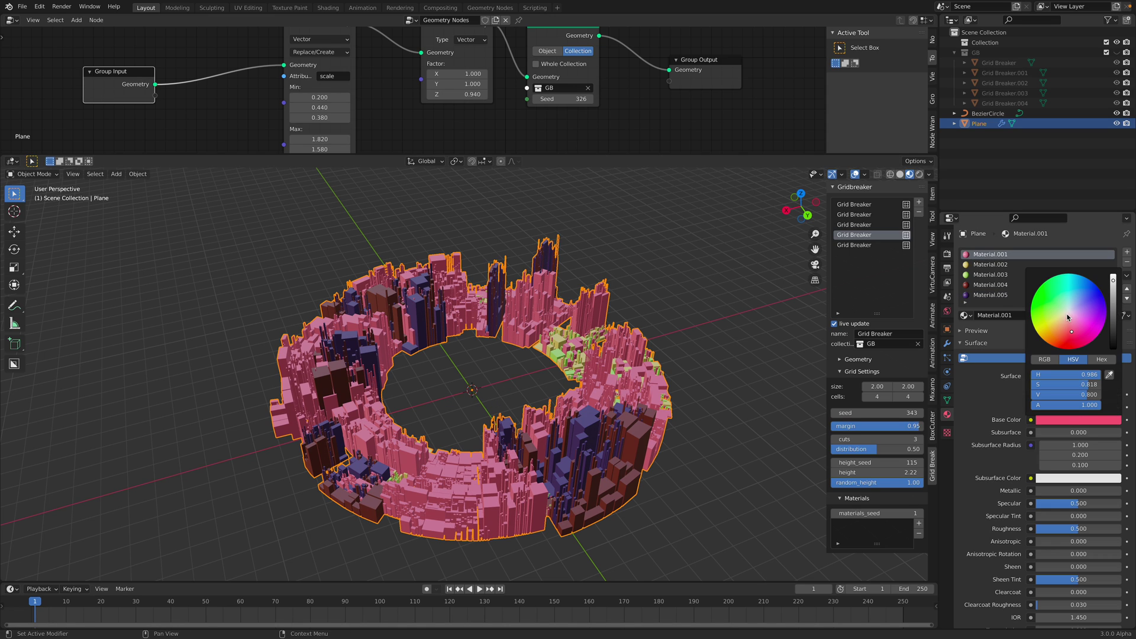
left_click(1063, 309)
left_click(1110, 306)
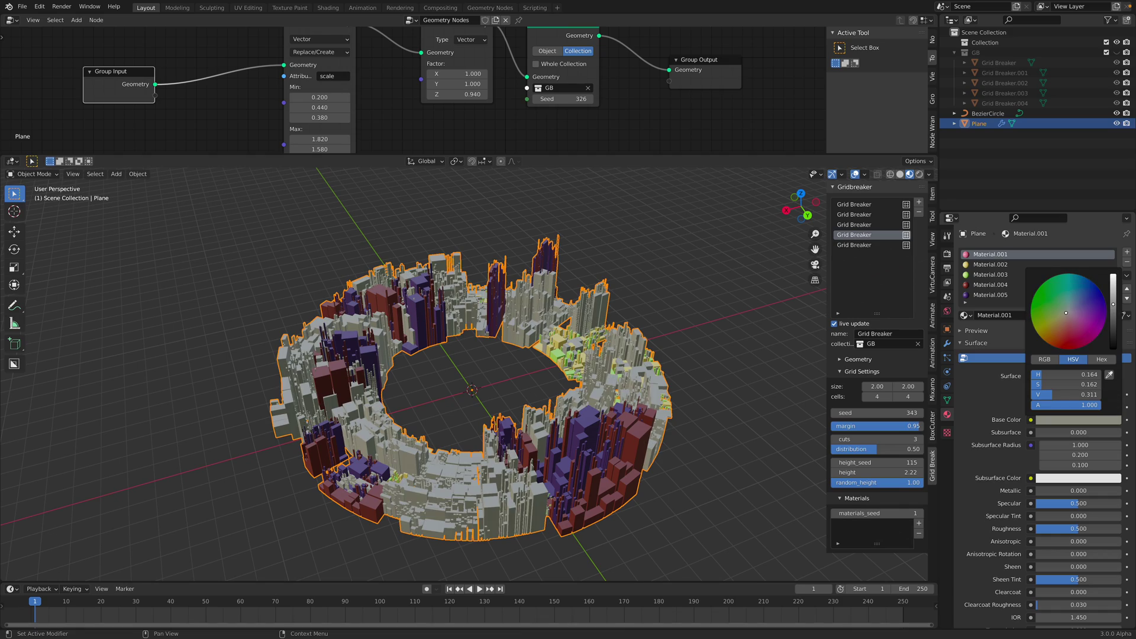
mouse_move(440, 398)
middle_mouse_down()
mouse_move(468, 418)
mouse_move(538, 377)
mouse_move(573, 450)
mouse_move(626, 401)
mouse_move(685, 425)
middle_mouse_up()
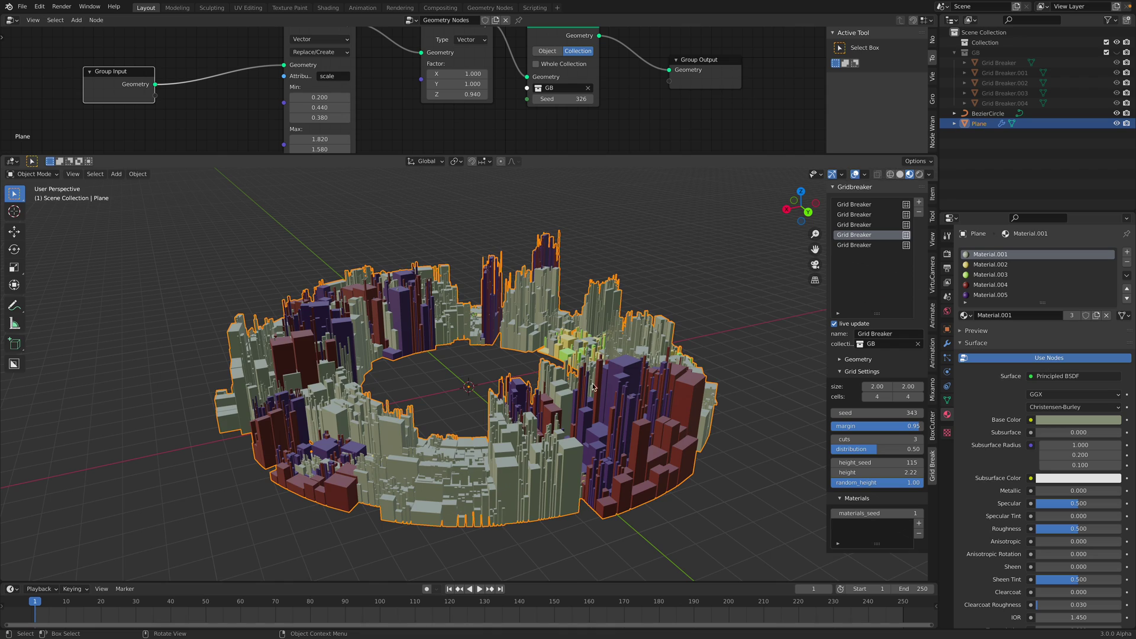
middle_click_drag(593, 387, 585, 396)
middle_click_drag(651, 313, 659, 342)
left_click(987, 113)
- Scale the Bezier circle up about 1.4x, then reselect the Plane
middle_click_drag(569, 320, 537, 337)
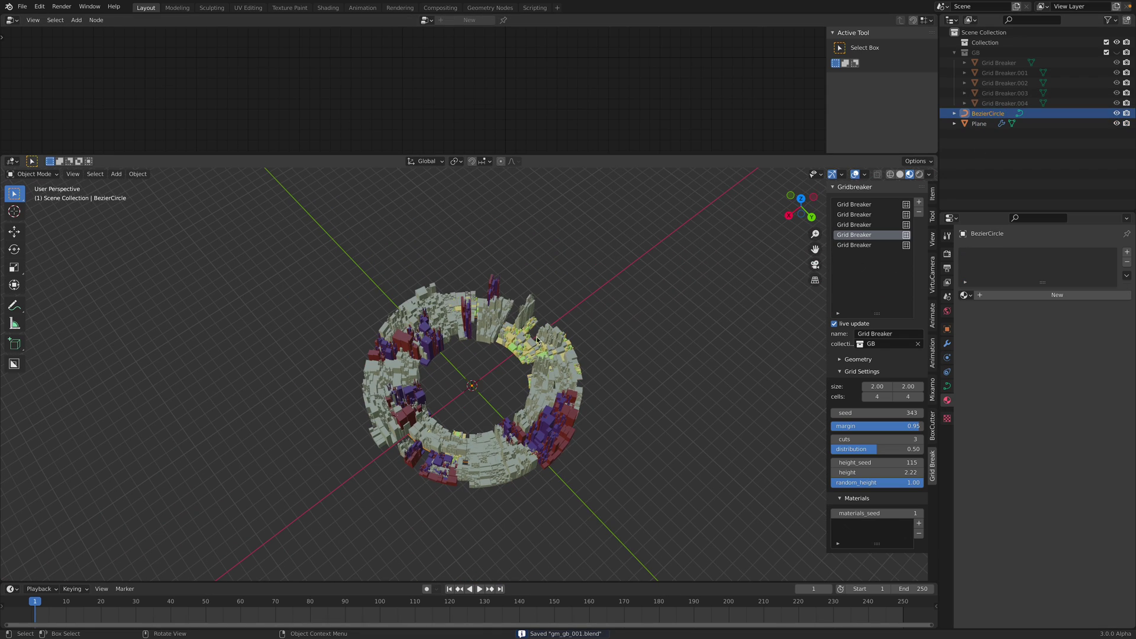
key("s")
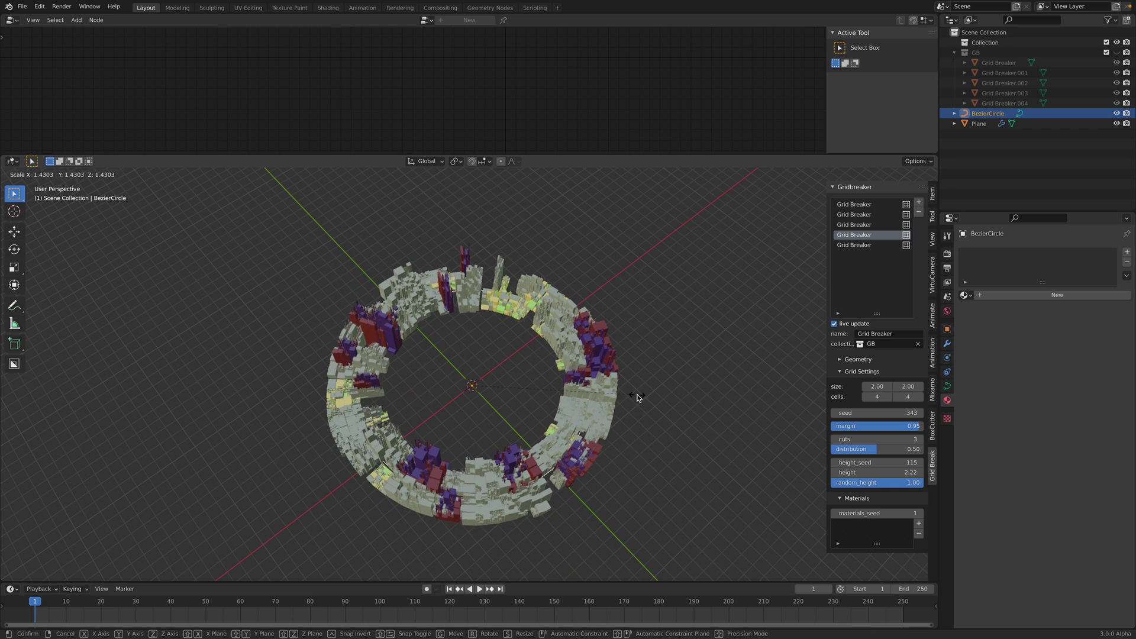
left_click(637, 397)
middle_click_drag(638, 397, 569, 356)
left_click(498, 417)
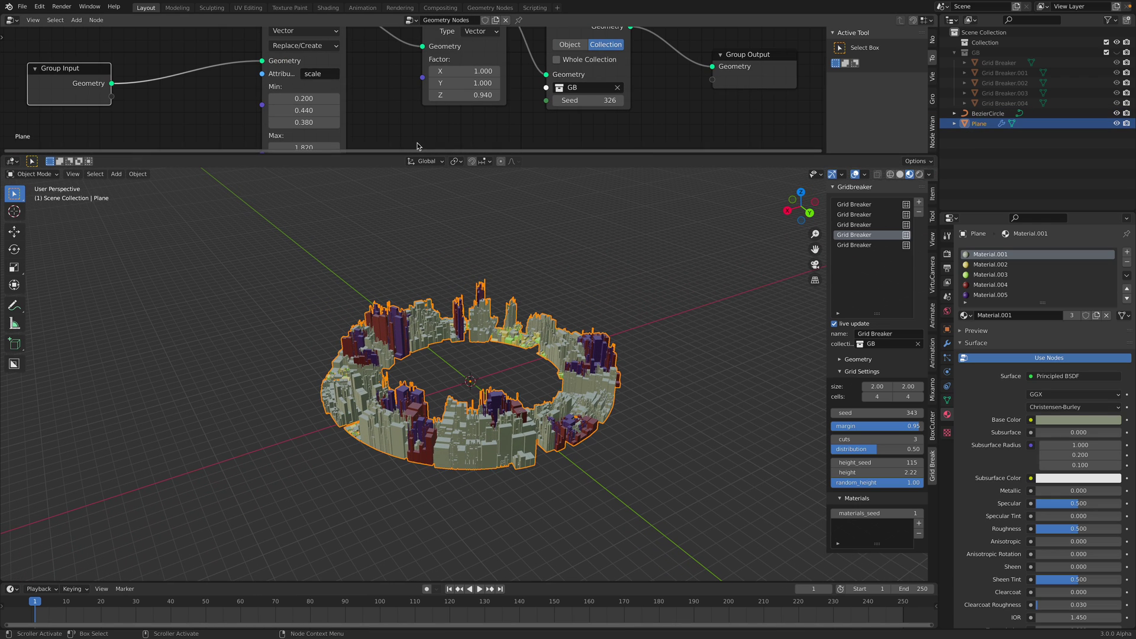
- Set randomizer Max Y to 1.380 and seed 112, with Point Scale Z 1.16
left_click_drag(424, 154, 424, 241)
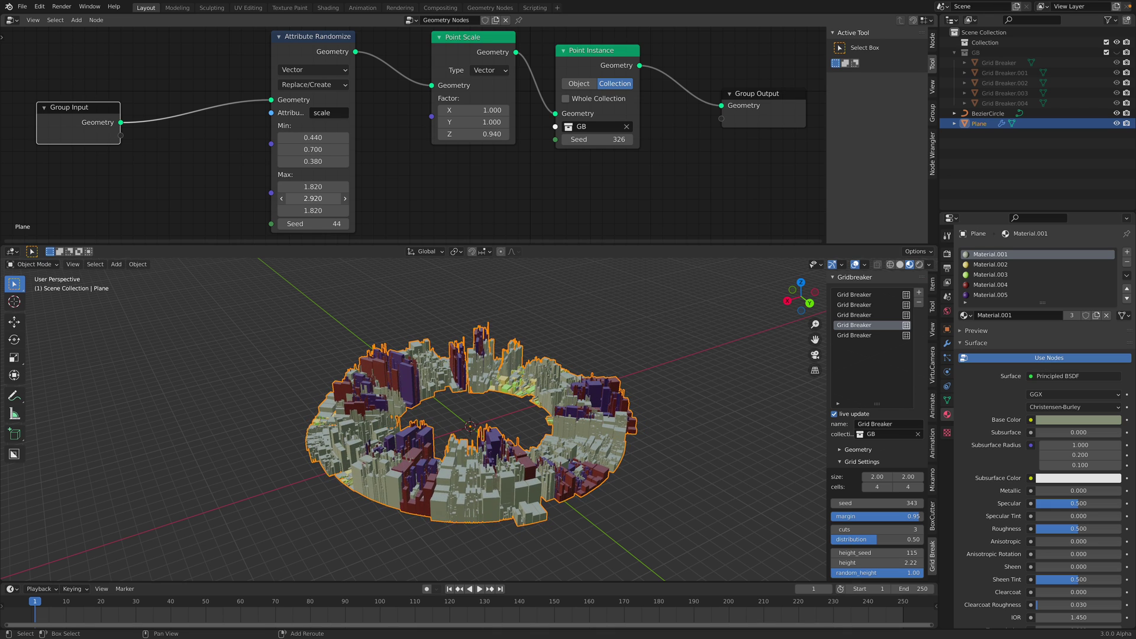
mouse_move(314, 198)
left_mouse_down()
mouse_move(373, 198)
mouse_move(337, 198)
mouse_move(351, 224)
left_mouse_up()
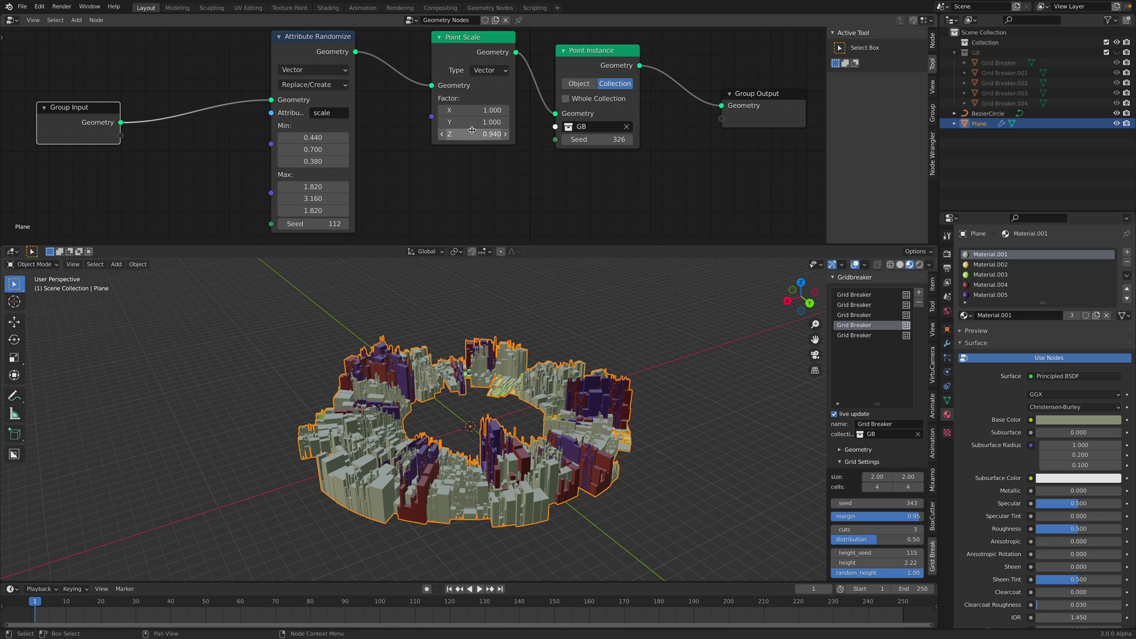
left_click_drag(472, 134, 494, 133)
mouse_move(426, 338)
middle_mouse_down()
mouse_move(413, 401)
mouse_move(500, 396)
middle_mouse_up()
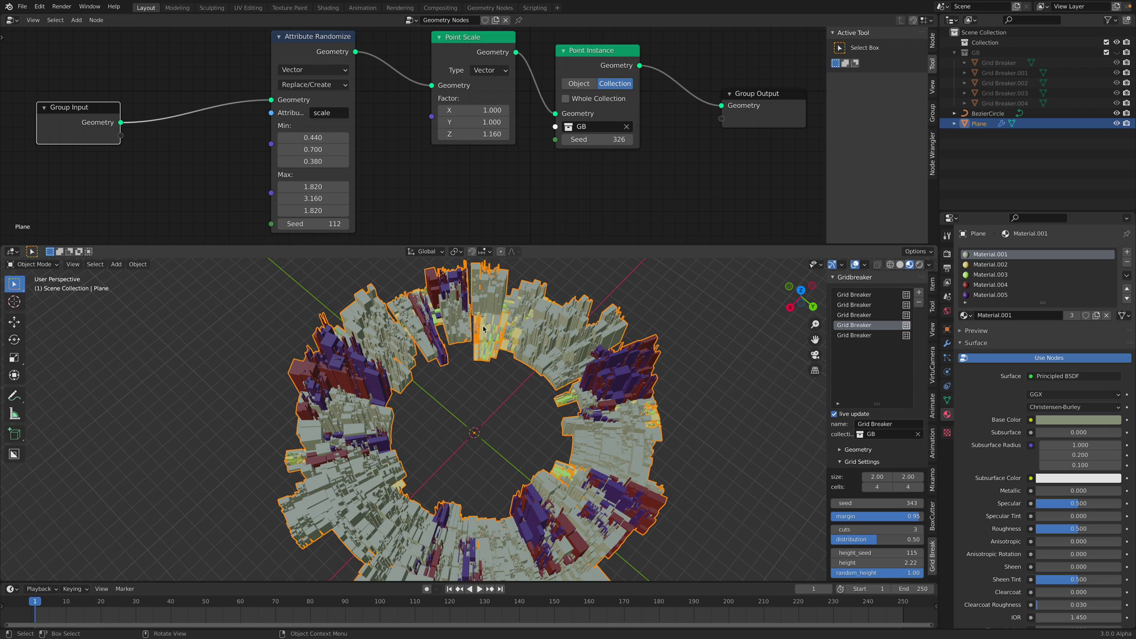
middle_click_drag(484, 328, 417, 267)
left_click_drag(320, 197, 266, 197)
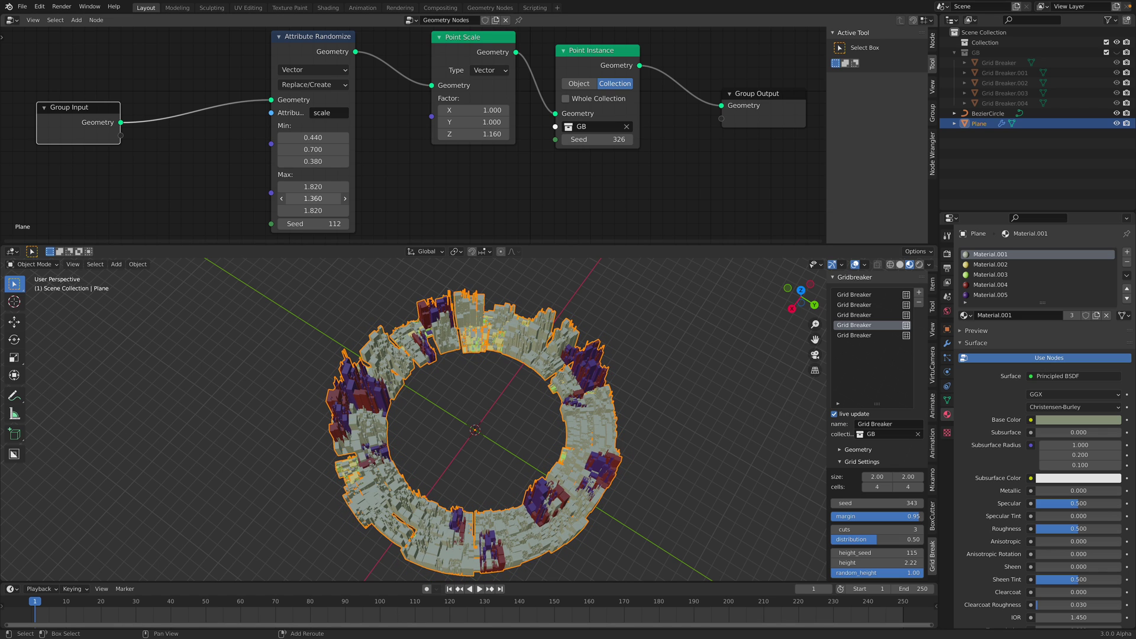
left_click_drag(315, 198, 317, 198)
middle_click_drag(551, 382, 852, 302)
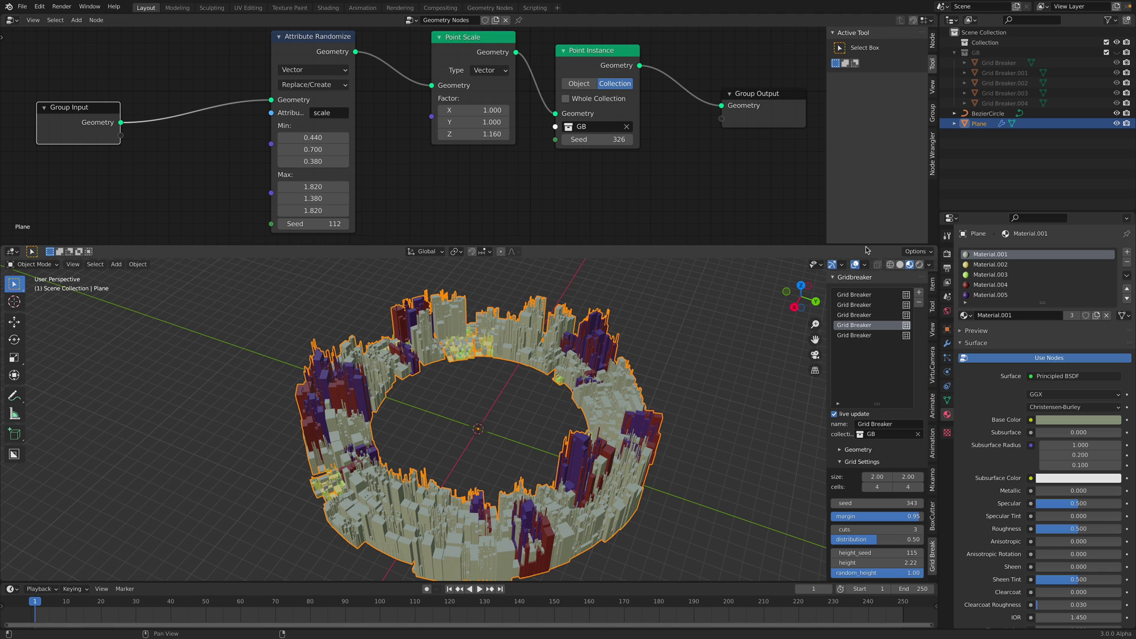
- Save the file and enable Ambient Occlusion in the render settings
left_click_drag(866, 247, 865, 181)
key("ctrl+s")
left_click(948, 252)
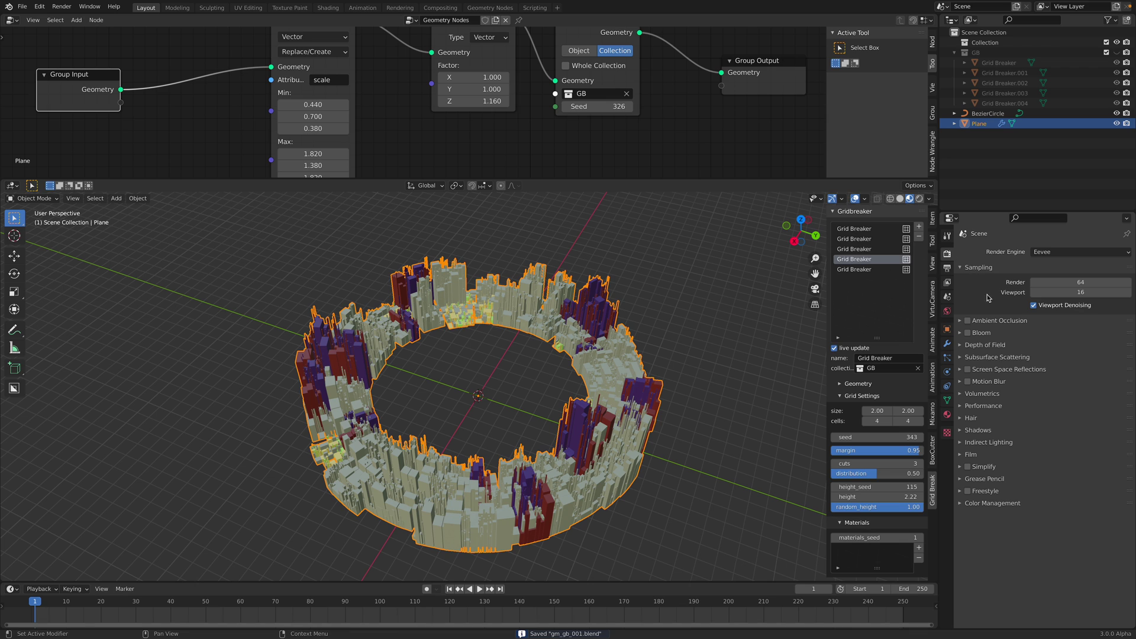
left_click(967, 322)
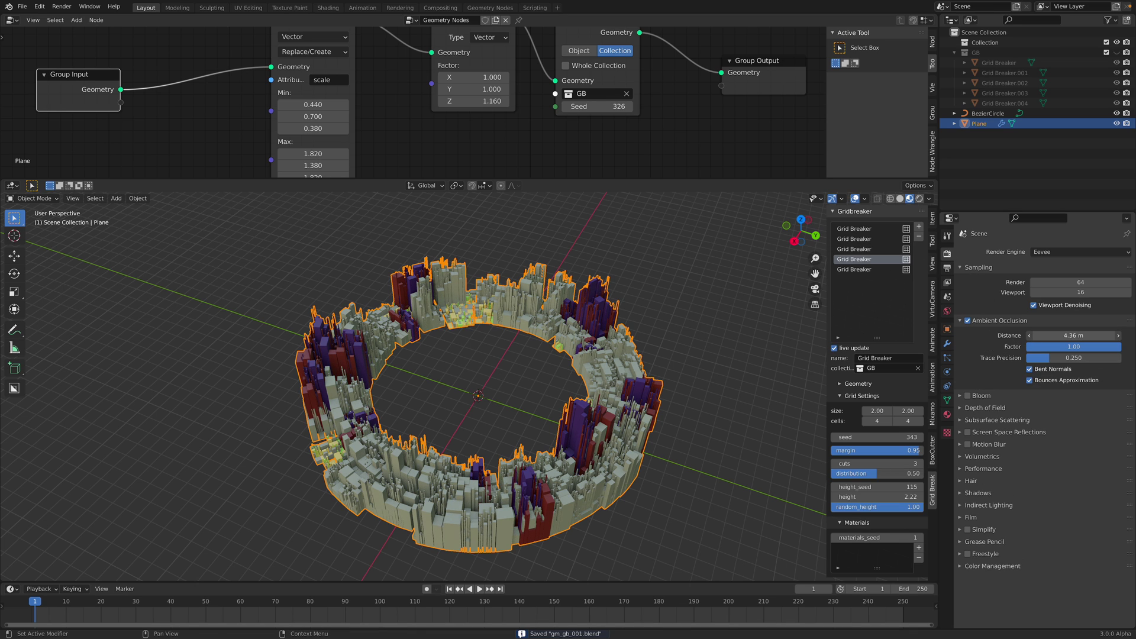
mouse_move(711, 378)
middle_mouse_down()
mouse_move(676, 381)
mouse_move(669, 344)
mouse_move(630, 325)
mouse_move(529, 364)
mouse_move(578, 377)
middle_mouse_up()
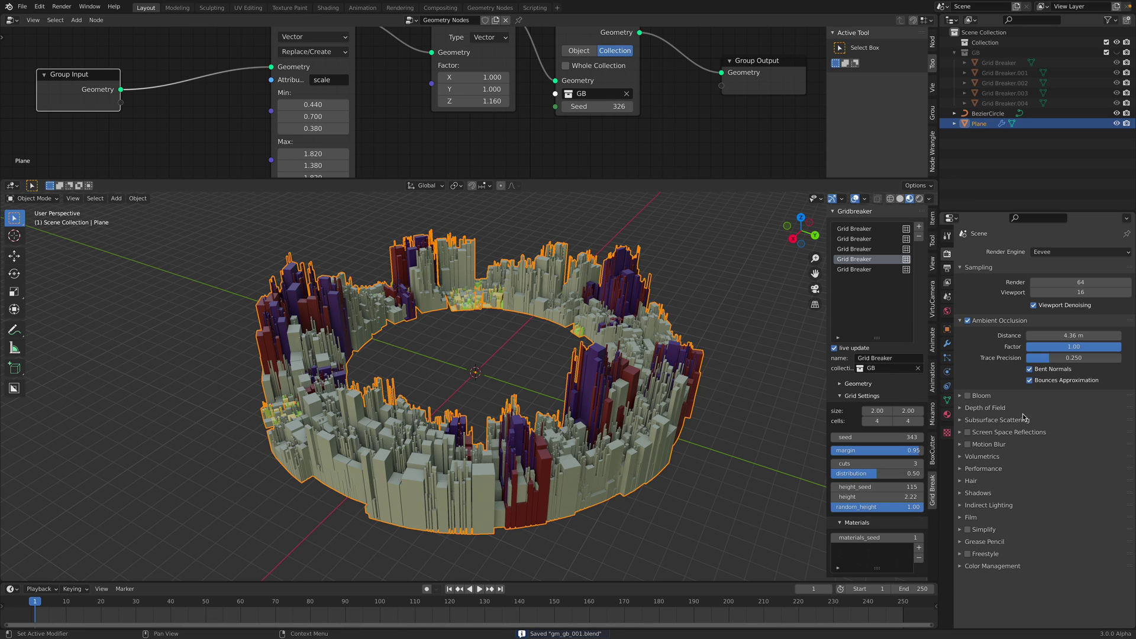
- Raise Material.001's Metallic to 0.36 and lower its Roughness to 0.217
left_click(947, 414)
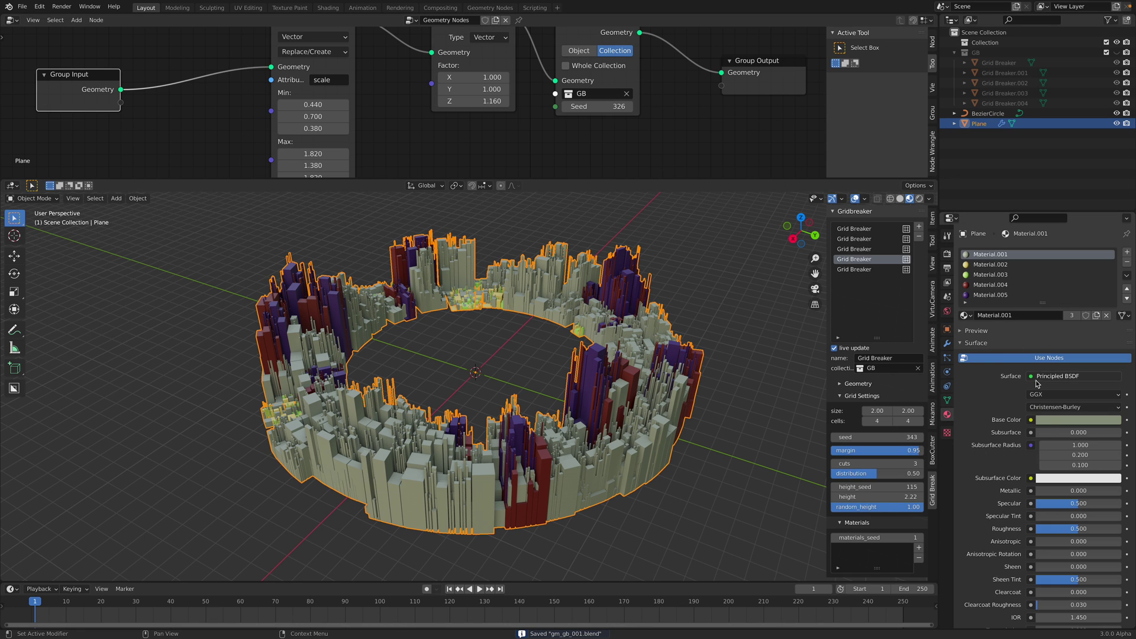
left_click_drag(1048, 490, 1068, 490)
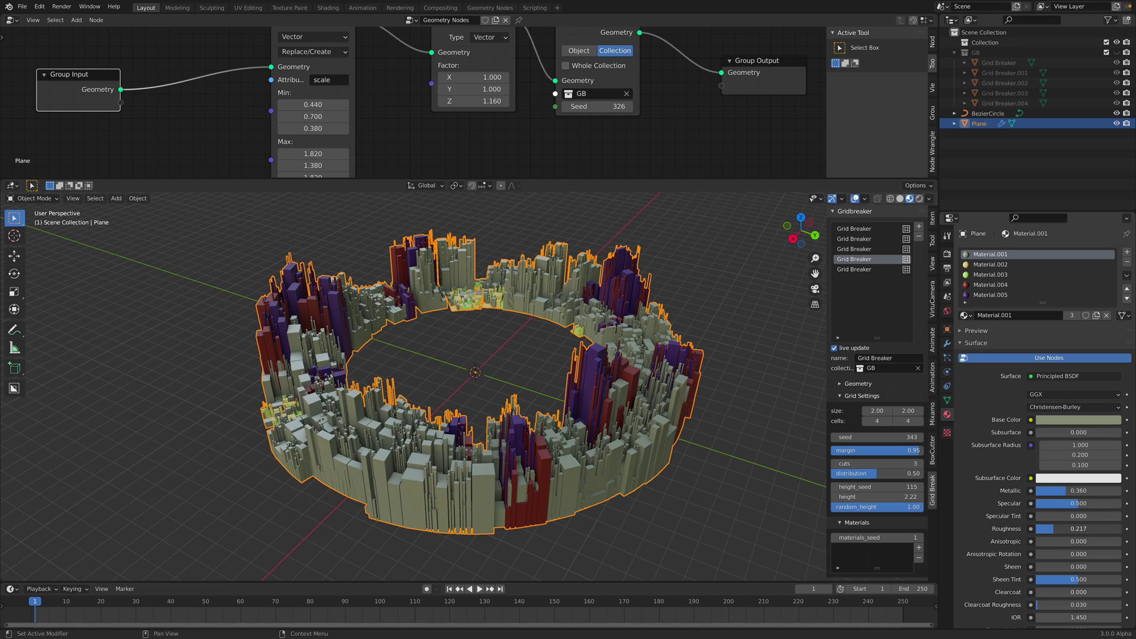
middle_click_drag(563, 376, 520, 375)
- Compare render effects, leaving Screen Space Reflections switched off
left_click(948, 255)
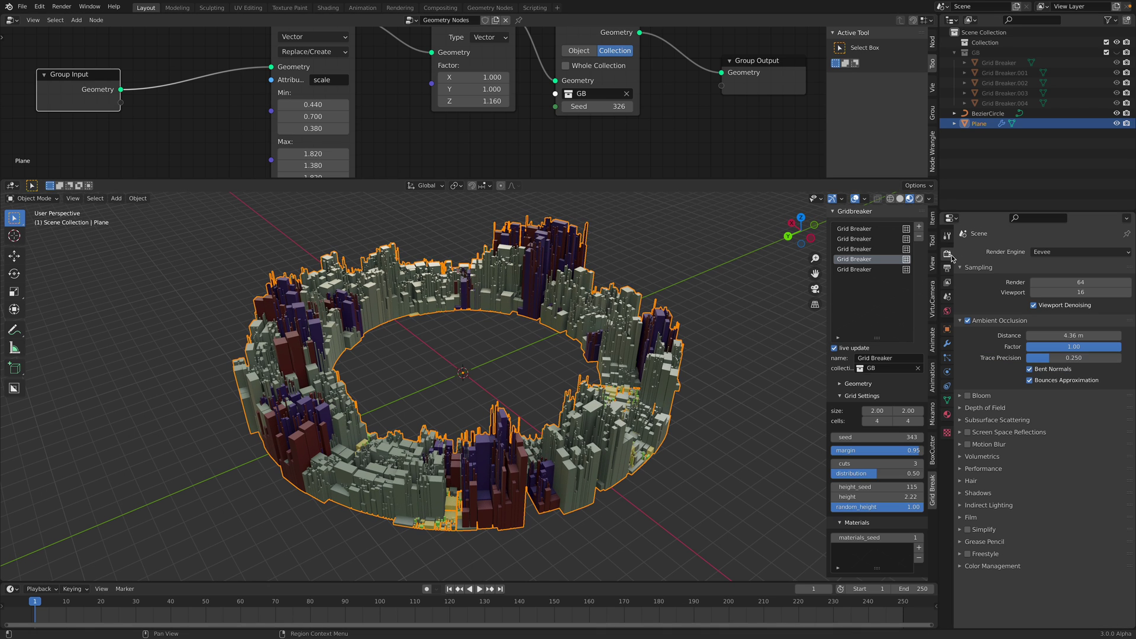
left_click(968, 320)
left_click(968, 432)
left_click(969, 432)
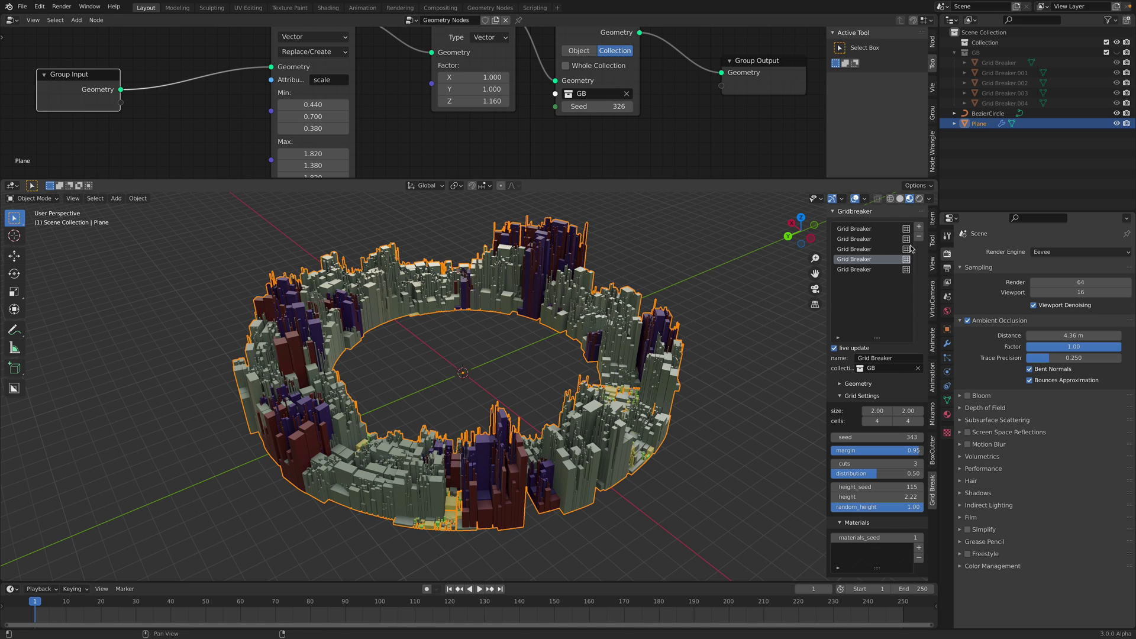
- Set the Array modifier's Relative Offset Factor X to 2.520 and save the file
left_click(948, 281)
left_click(948, 344)
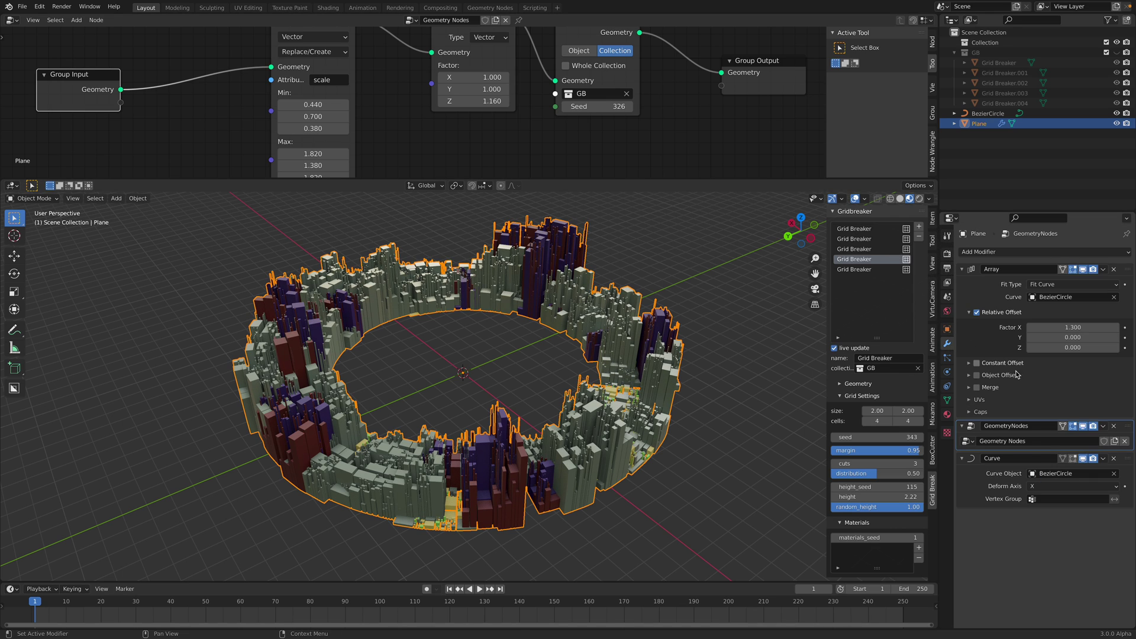
left_click(962, 427)
left_click_drag(1072, 335, 1039, 335)
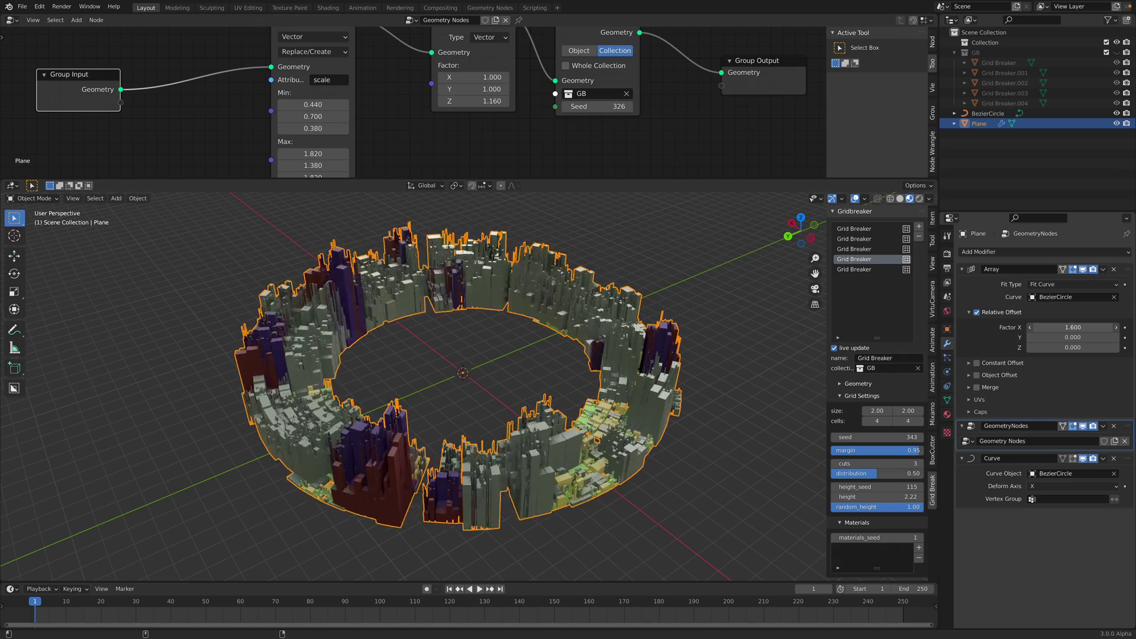
left_click_drag(1038, 327, 1100, 327)
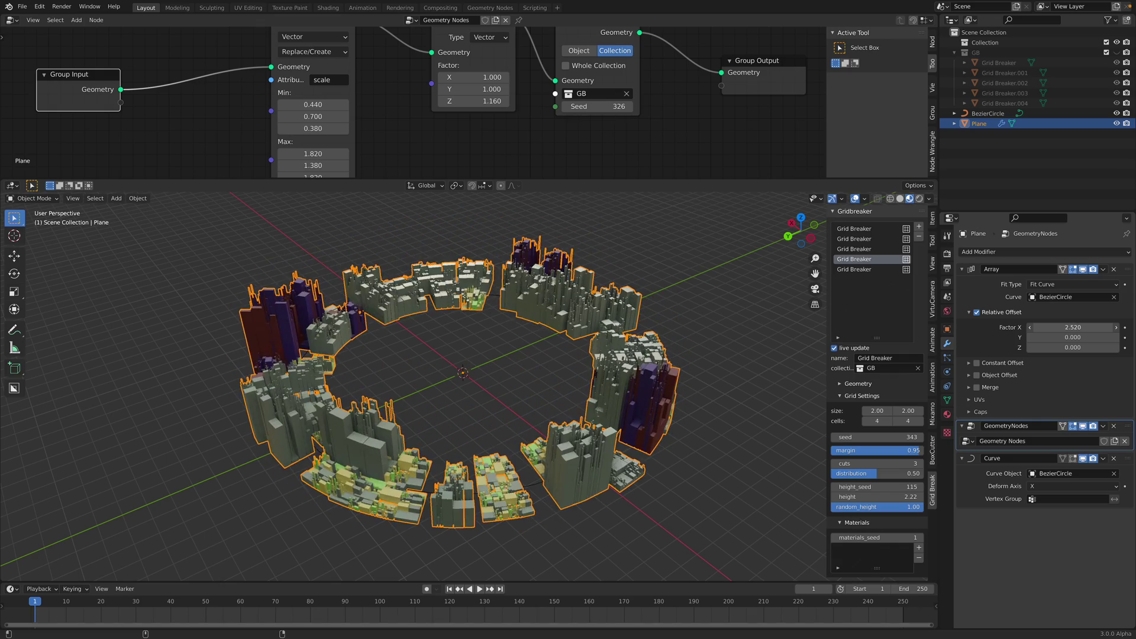
mouse_move(742, 423)
middle_mouse_down()
mouse_move(411, 473)
mouse_move(508, 490)
mouse_move(426, 498)
middle_mouse_up()
mouse_move(464, 402)
middle_mouse_down()
mouse_move(465, 453)
mouse_move(465, 414)
middle_mouse_up()
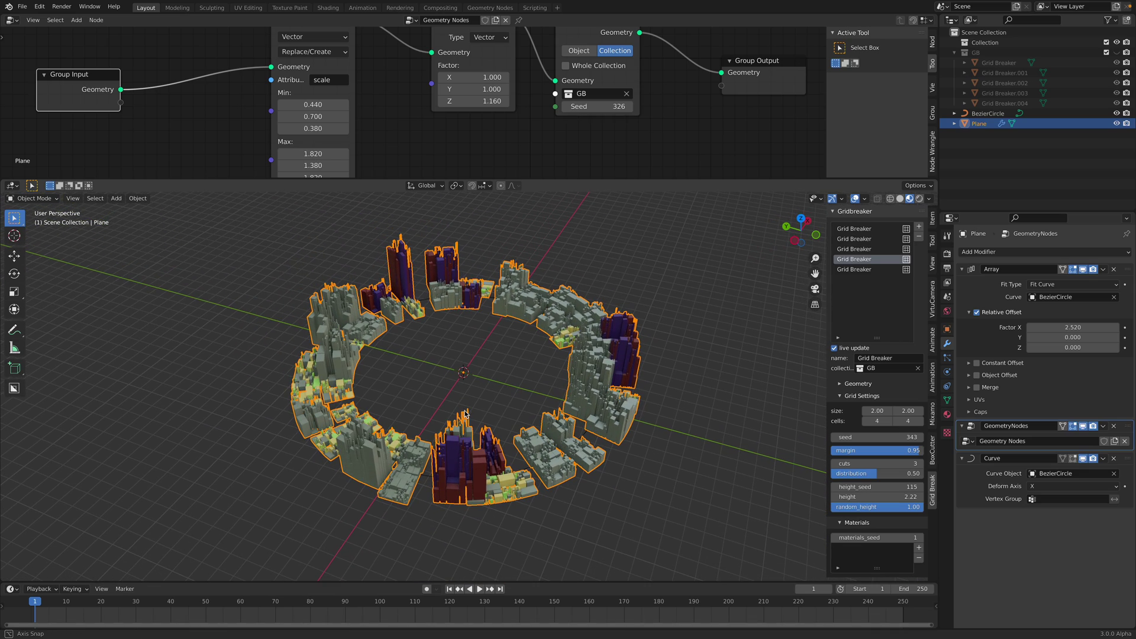
key("ctrl+s")
scroll(465, 414, "down", 2)
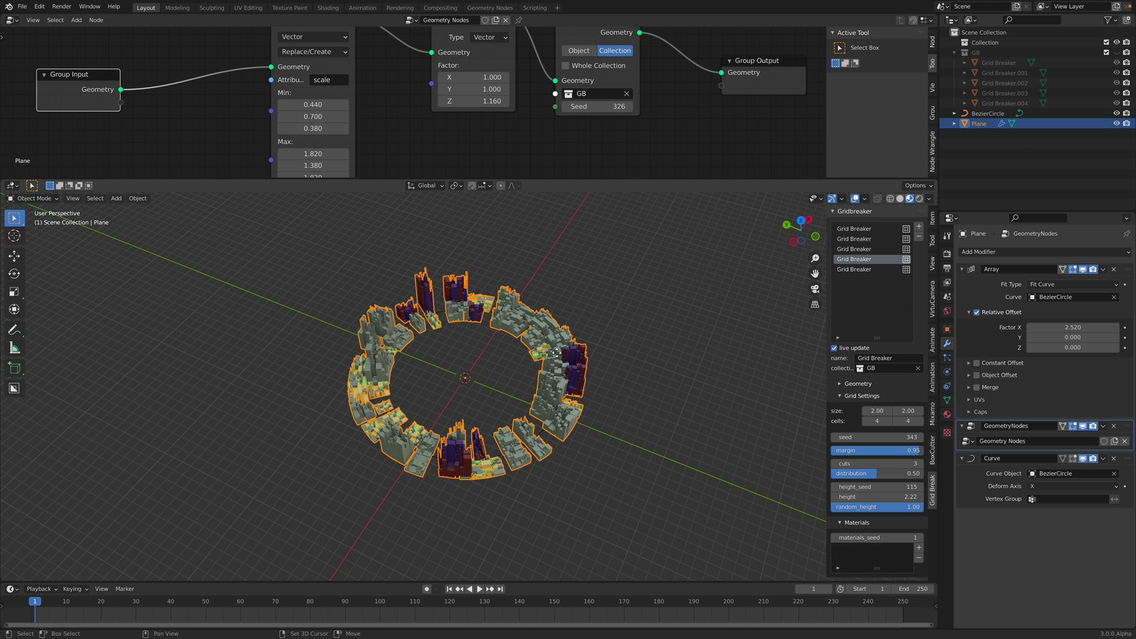
- Duplicate the ring's plane and its Bezier circle in place, resizing each copy
key("shift+d")
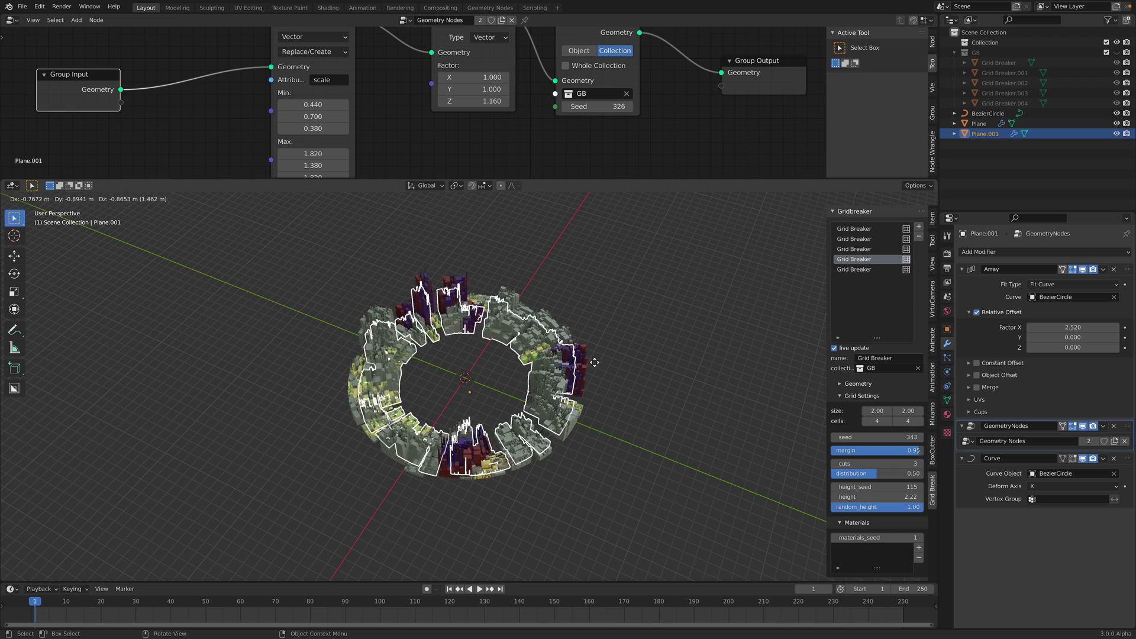
right_click(584, 345)
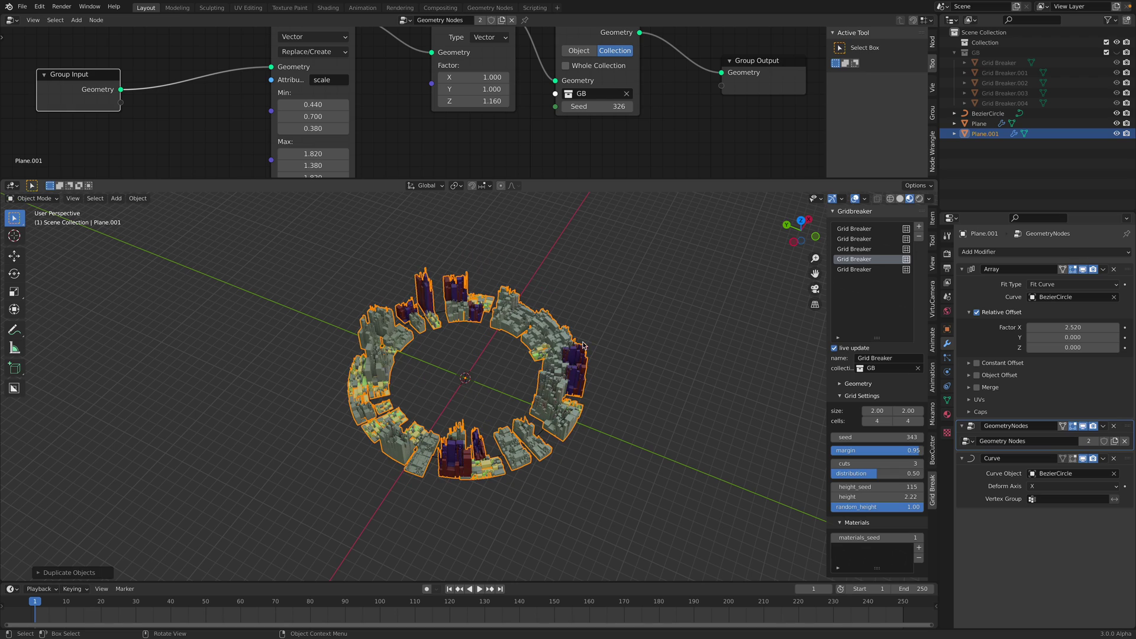
key("s")
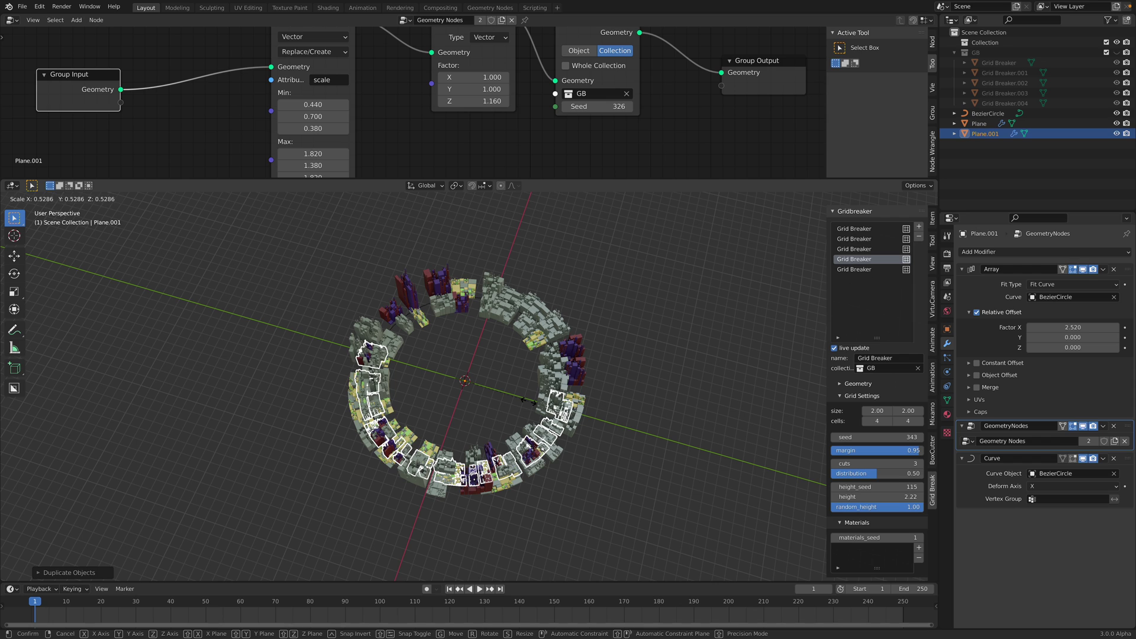
left_click(526, 399)
left_click(987, 114)
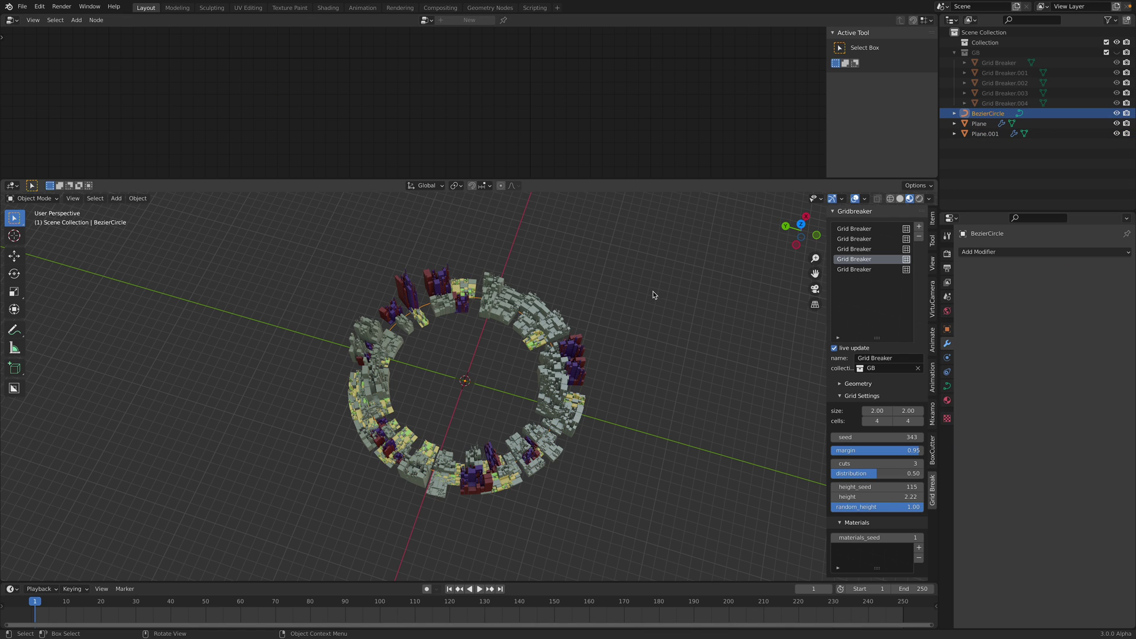
key("shift+d")
key("Escape")
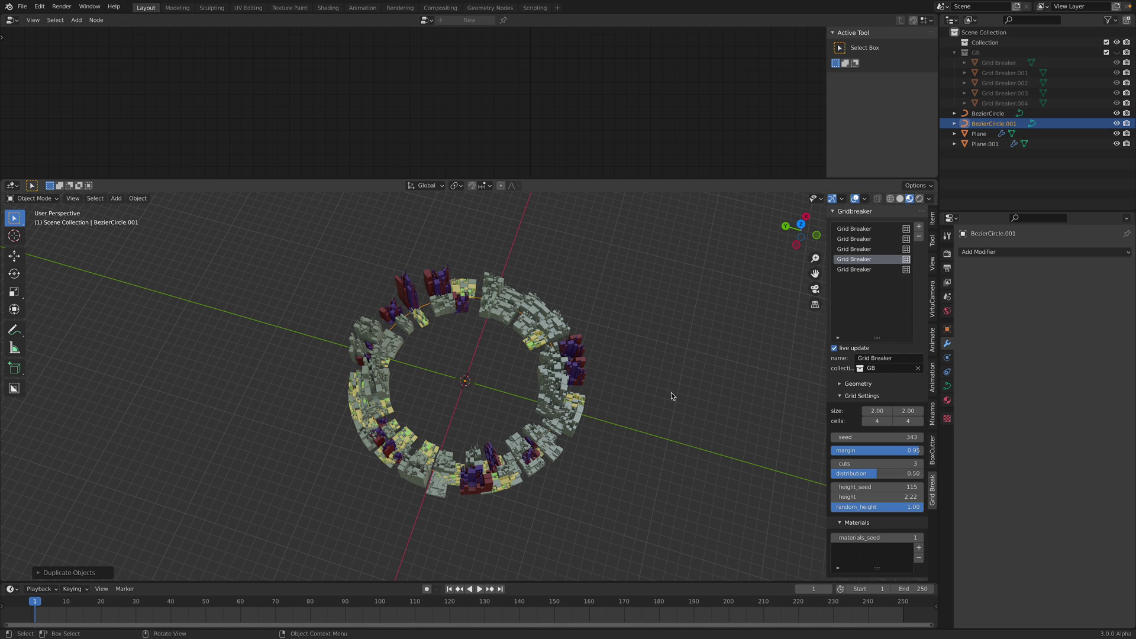
key("s")
left_click(594, 390)
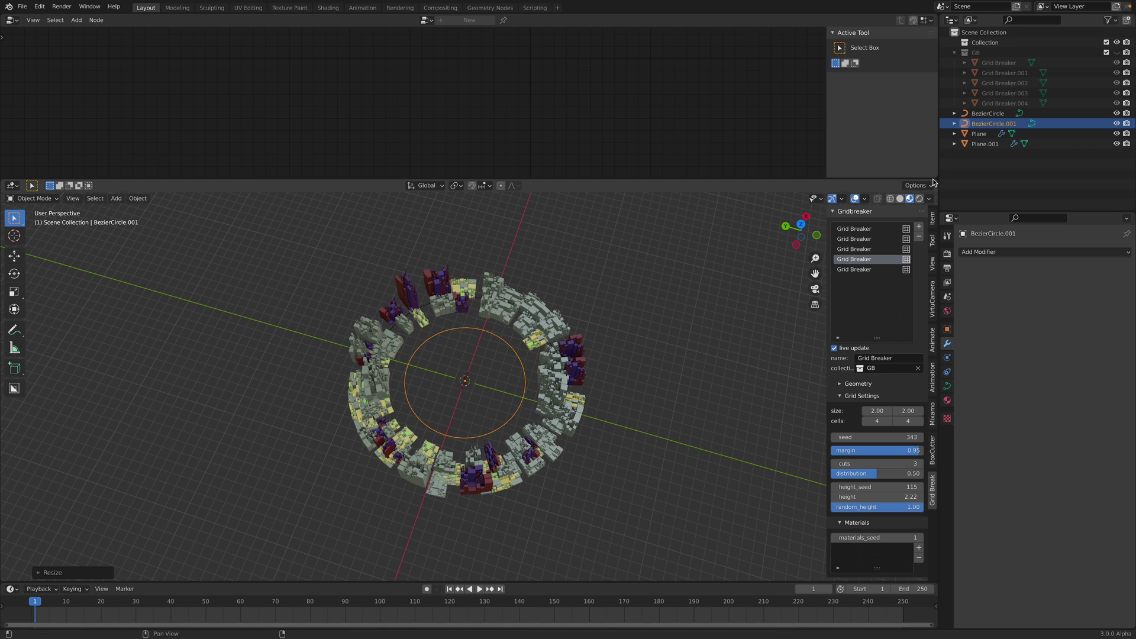
- Set Plane.001's Array Curve to BezierCircle.001 and rescale that circle
left_click(986, 143)
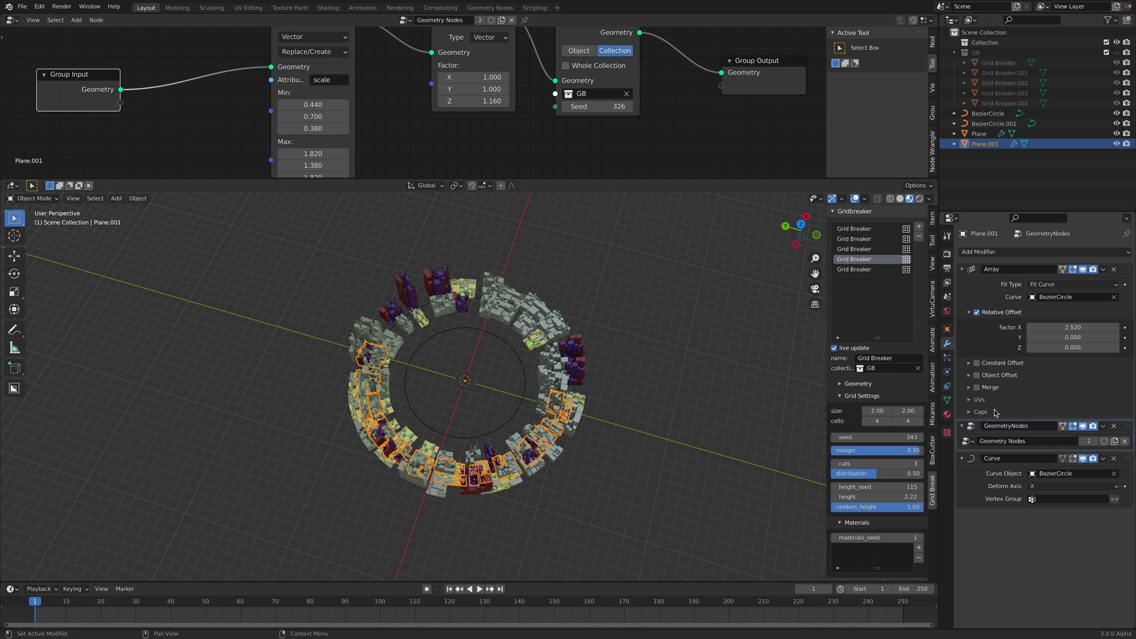
left_click(1073, 298)
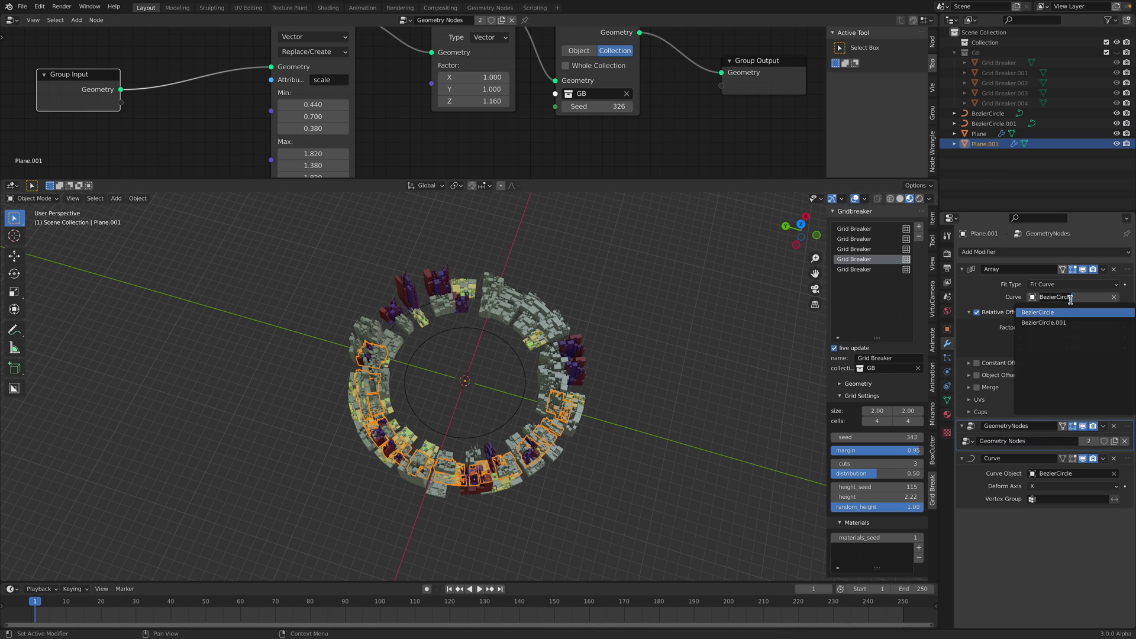
left_click(1069, 318)
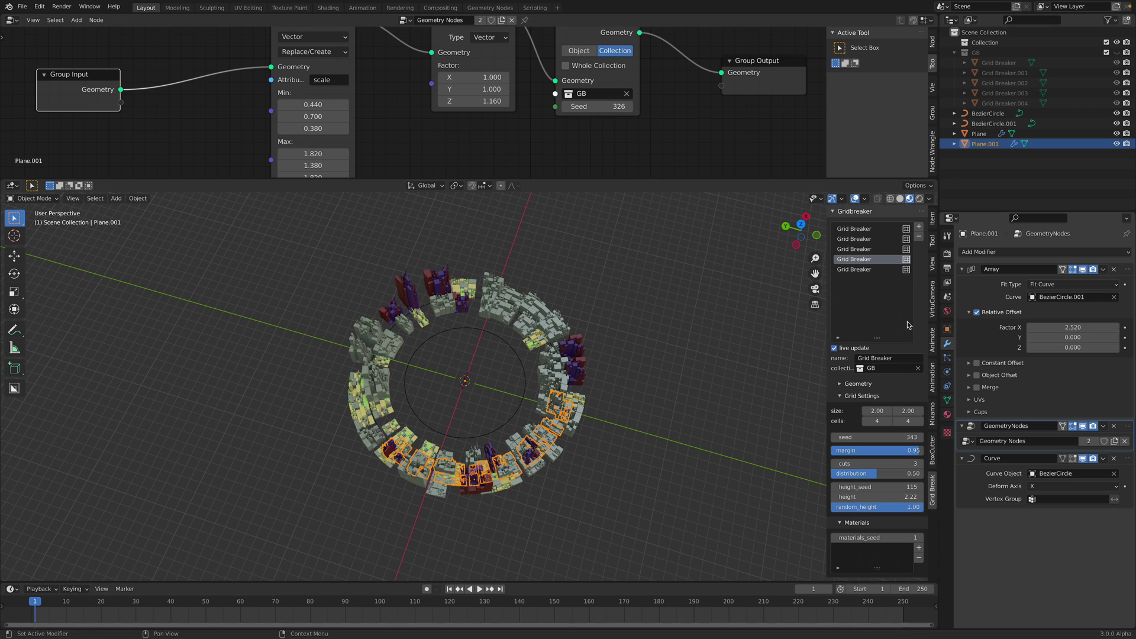
left_click(992, 123)
key("s")
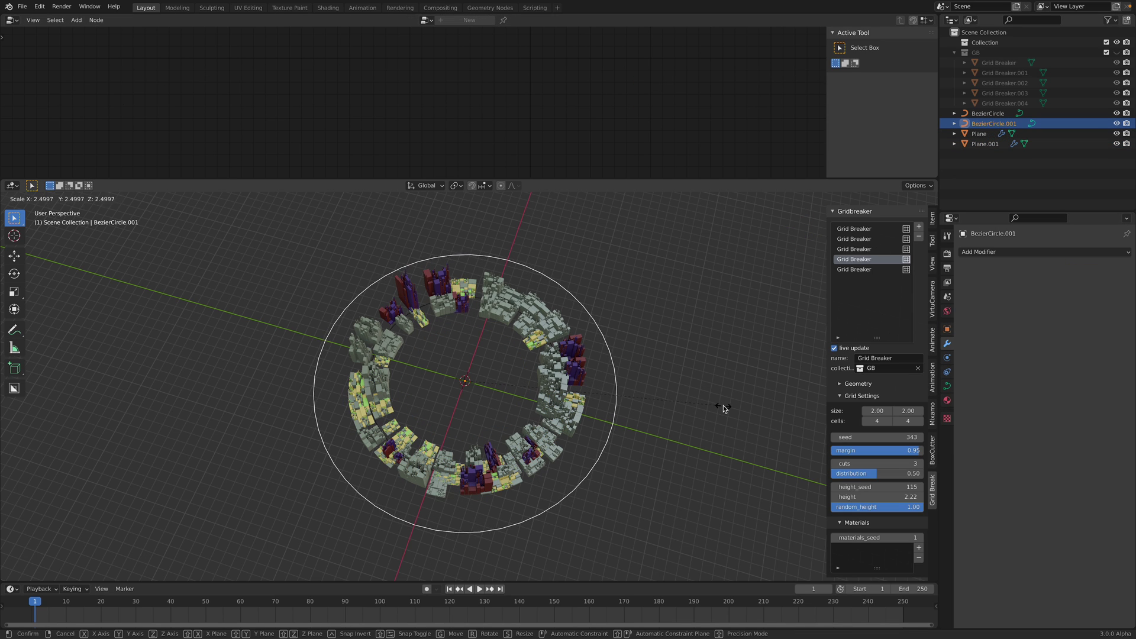
left_click(724, 405)
- Set Plane.001's Curve modifier to BezierCircle.001 and shrink that circle inside the first ring
left_click(981, 143)
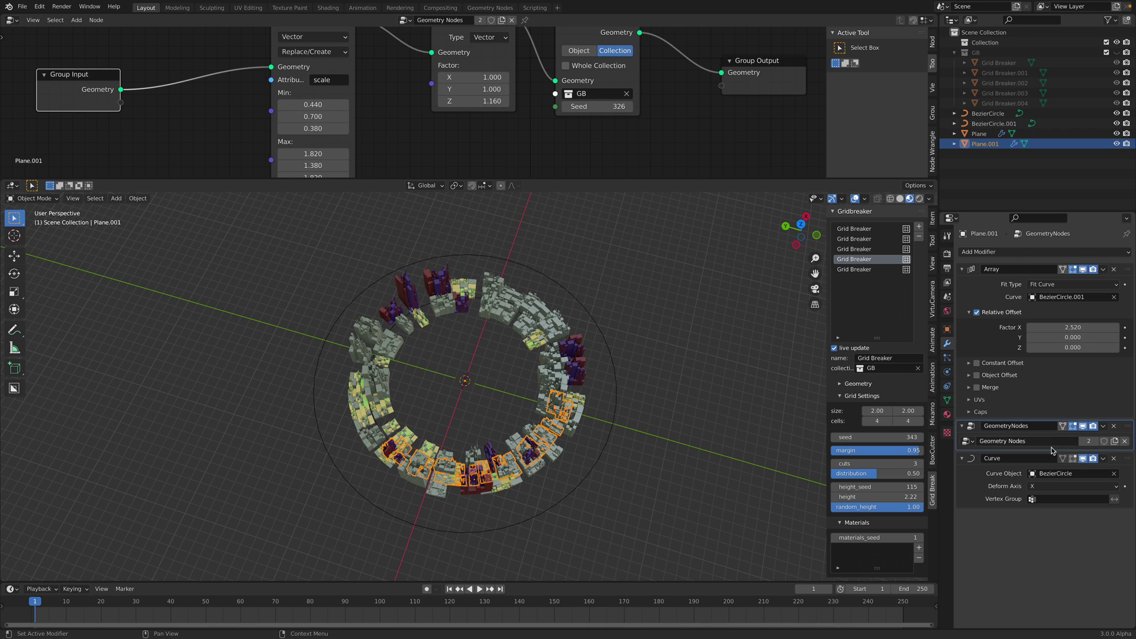
left_click(1058, 474)
left_click(1044, 499)
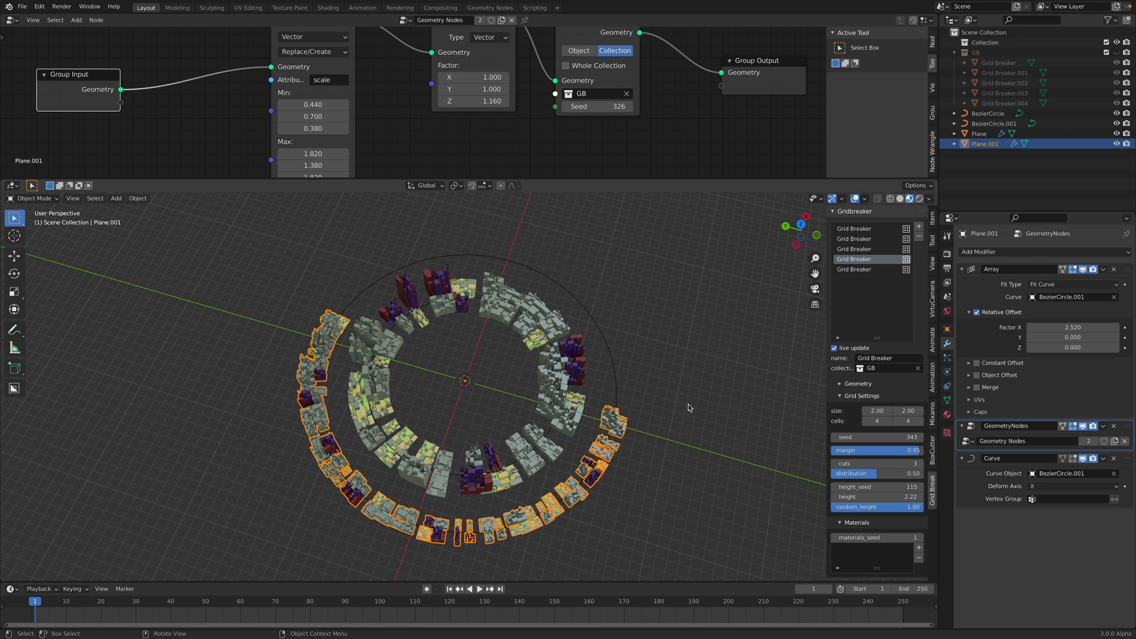
left_click(677, 396)
middle_click_drag(676, 396, 666, 383)
left_click(617, 364)
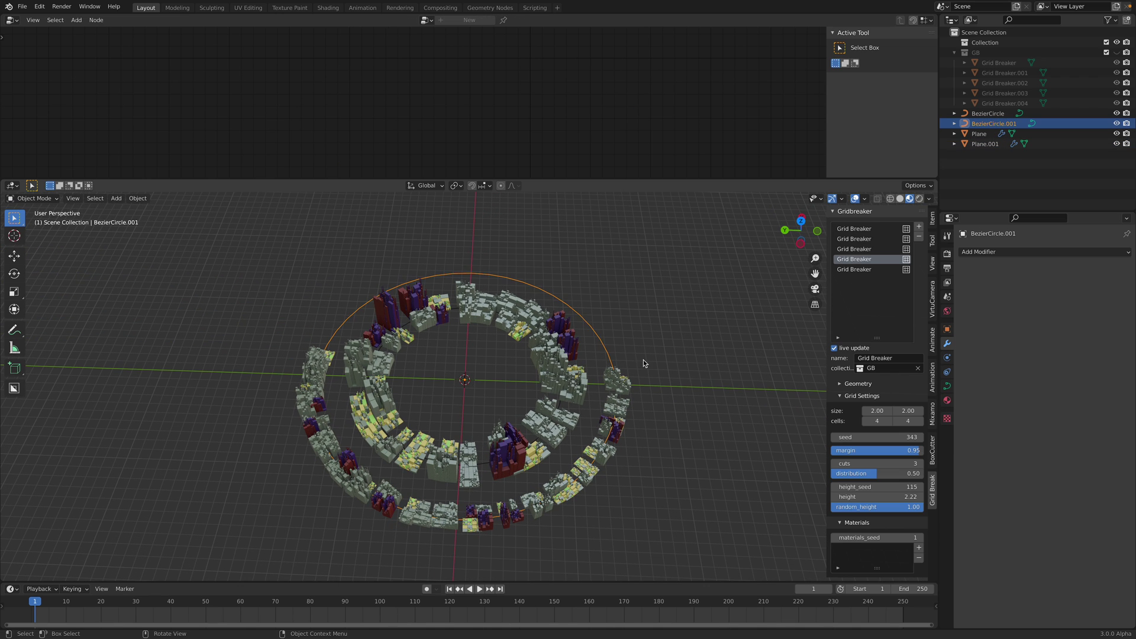
key("s")
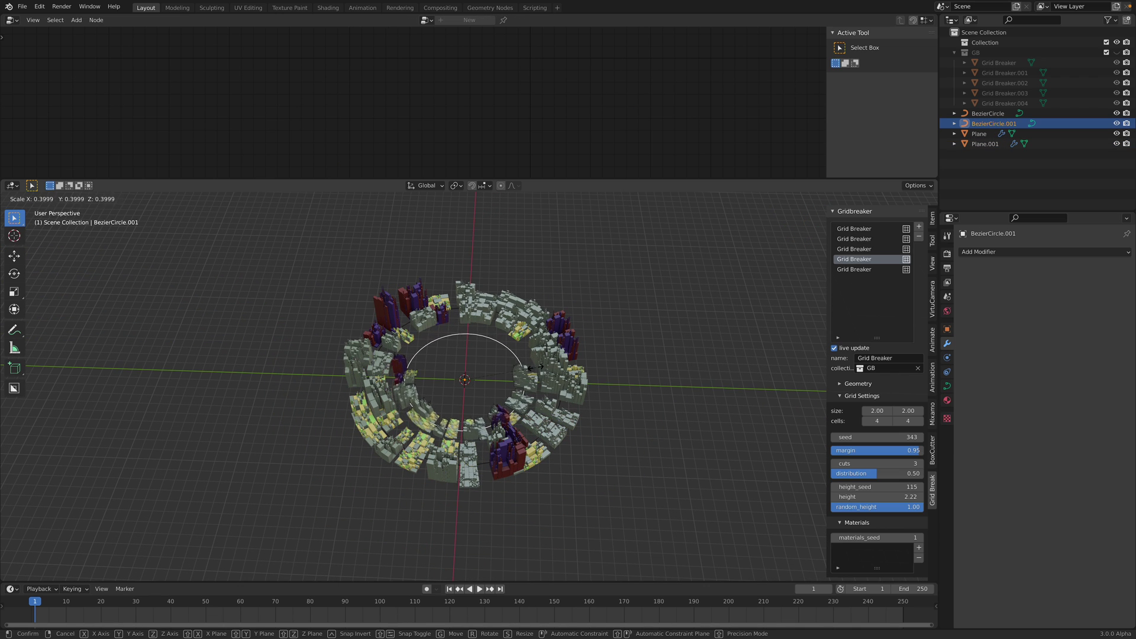
left_click(545, 367)
middle_click_drag(544, 367, 545, 374)
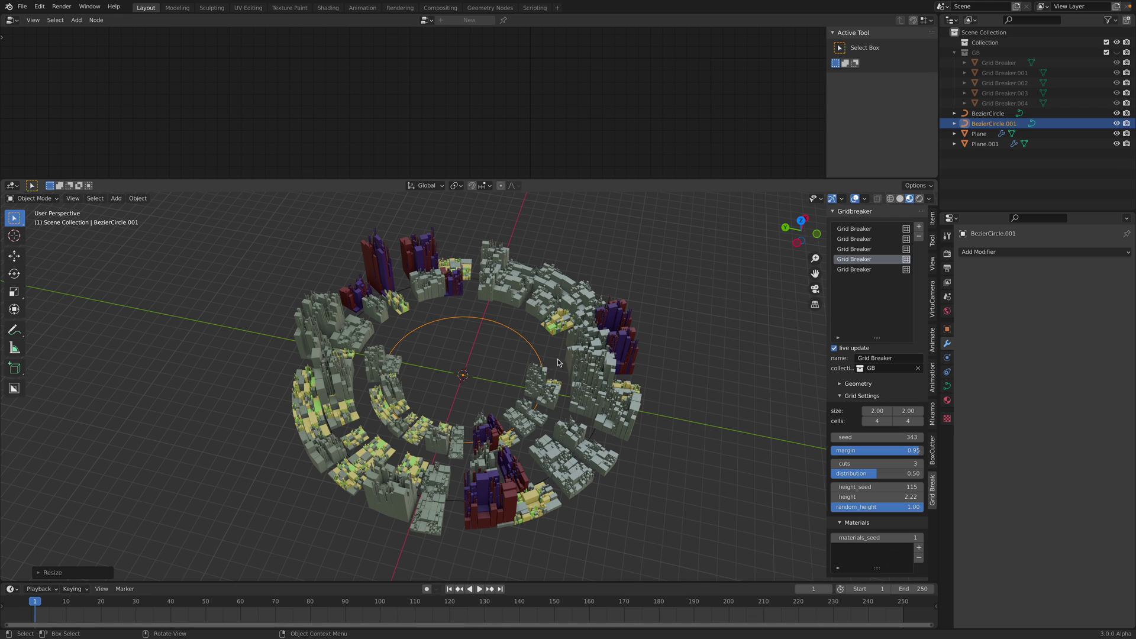
- Raise Plane.001's Array Relative Offset Factor X from 1.580 to 2.480
left_click(544, 391)
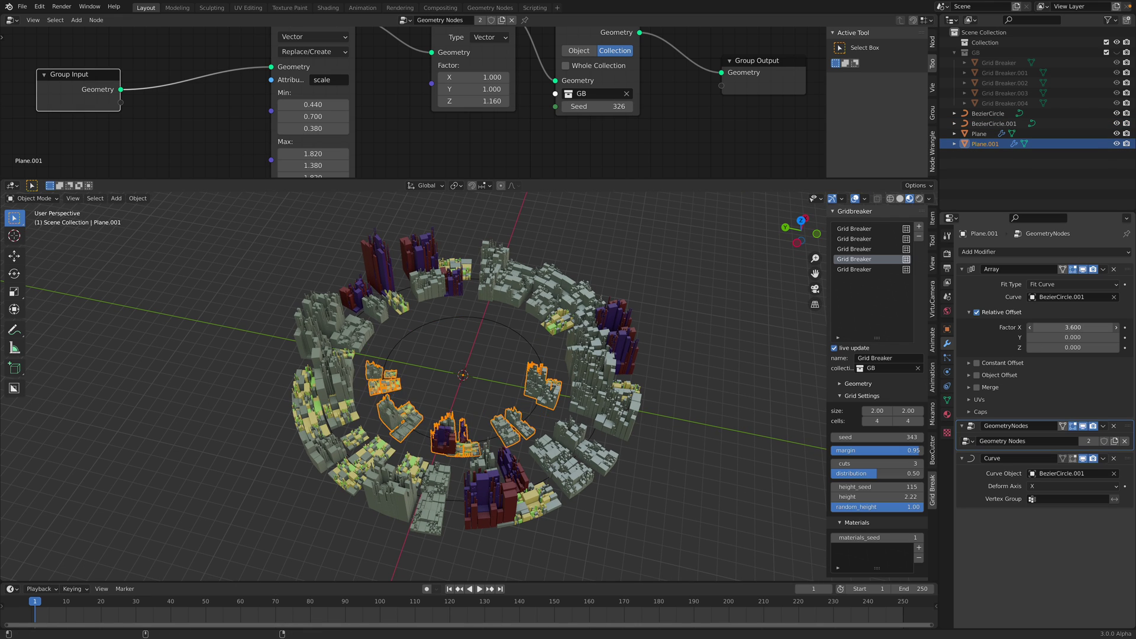
mouse_move(1074, 327)
left_mouse_down()
mouse_move(1039, 327)
mouse_move(1110, 327)
left_mouse_up()
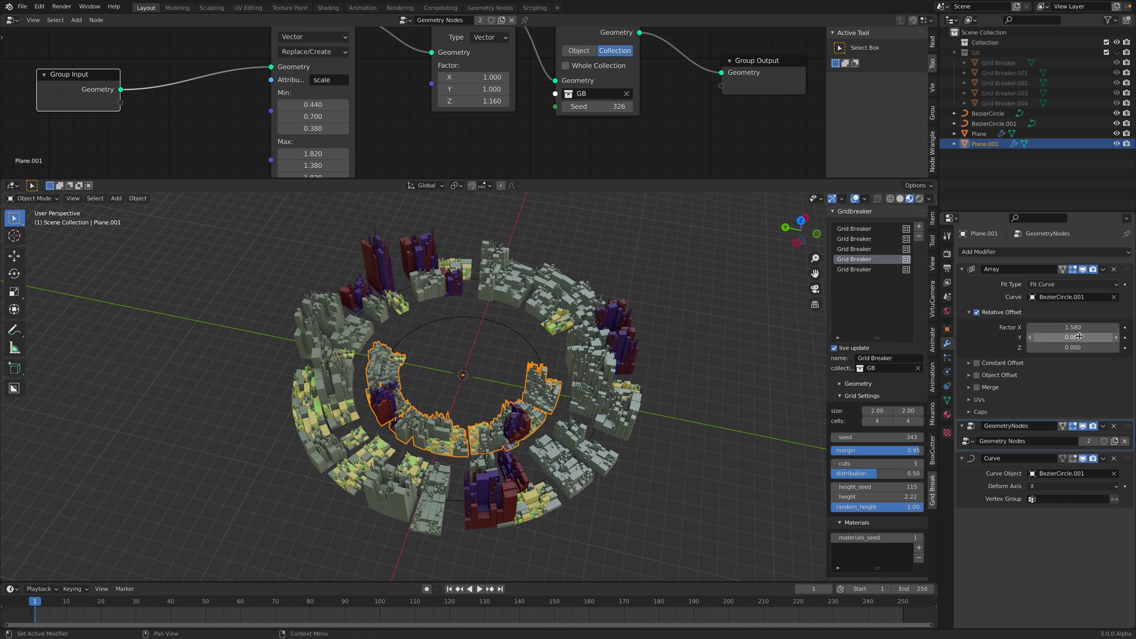
left_click(567, 316)
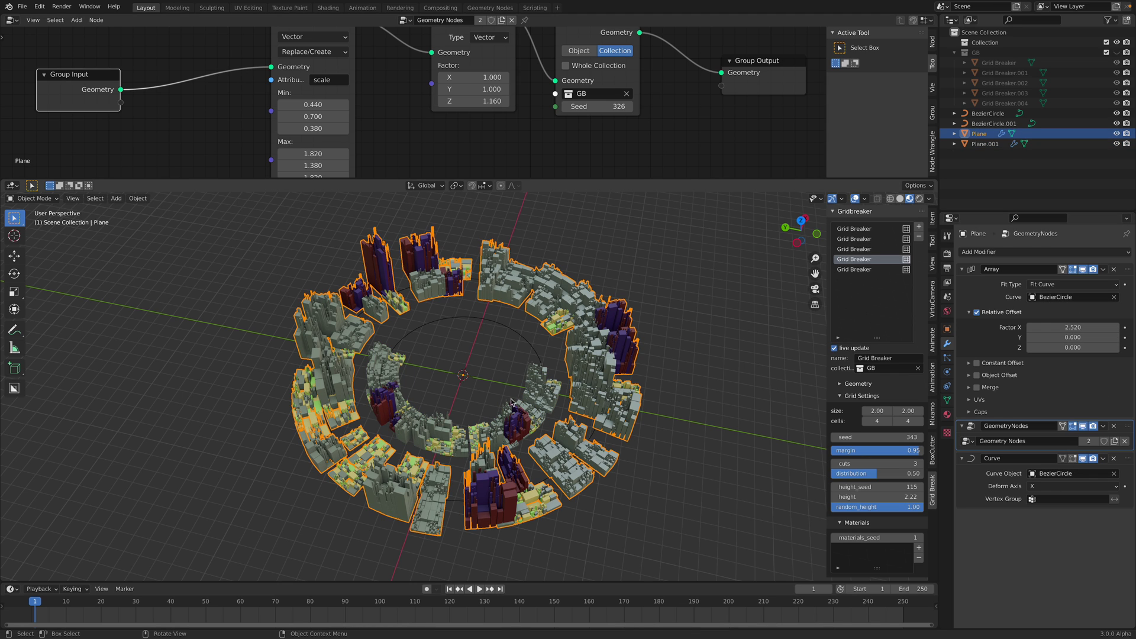
left_click(538, 361)
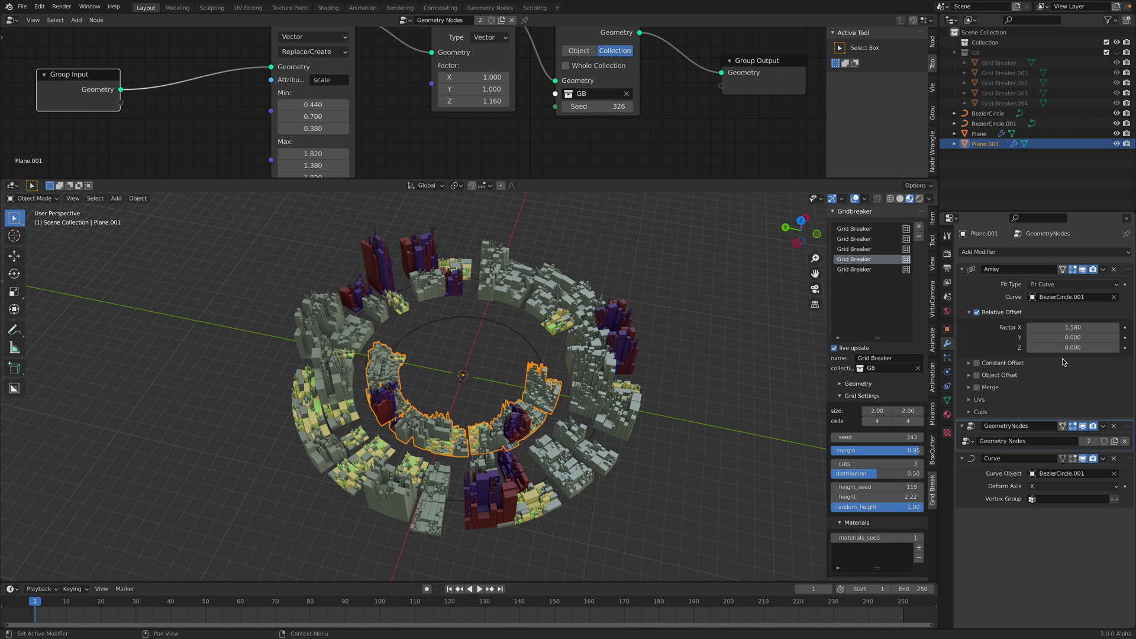
left_click_drag(1072, 327, 1102, 326)
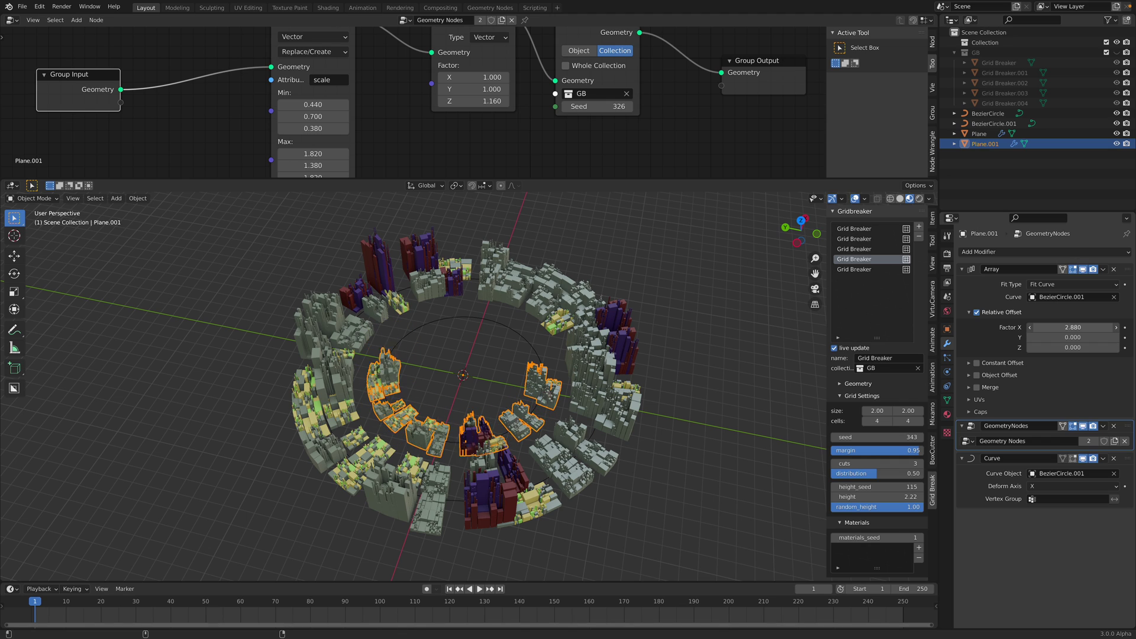
mouse_move(480, 364)
middle_mouse_down()
mouse_move(522, 361)
mouse_move(477, 371)
mouse_move(497, 402)
middle_mouse_up()
left_click(531, 346)
scroll(501, 371, "up", 3)
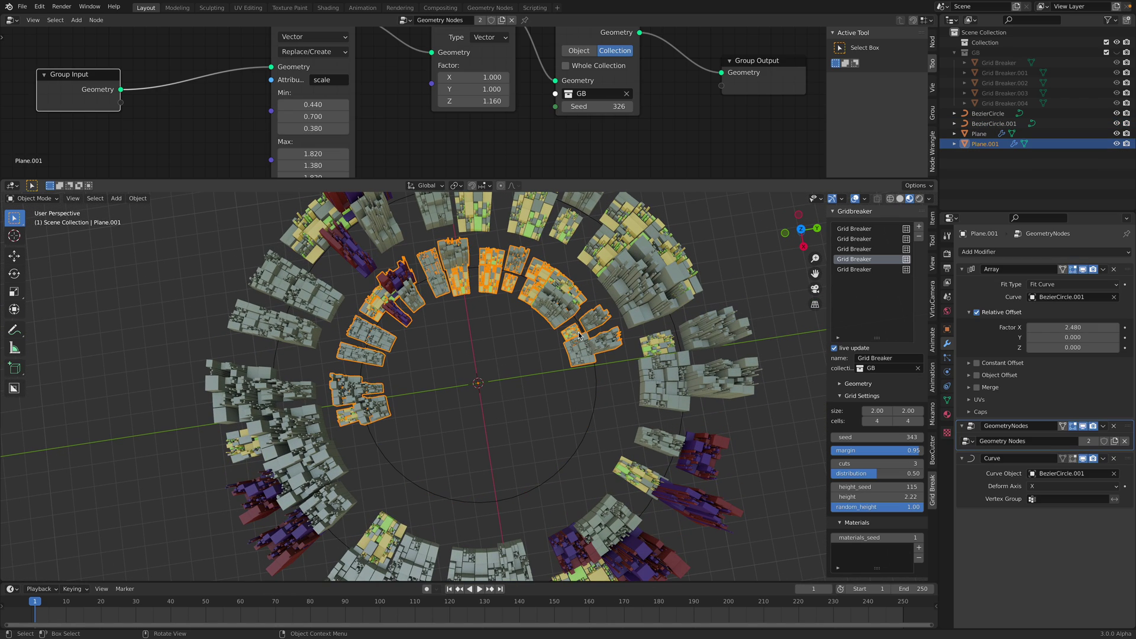
scroll(627, 420, "down", 2)
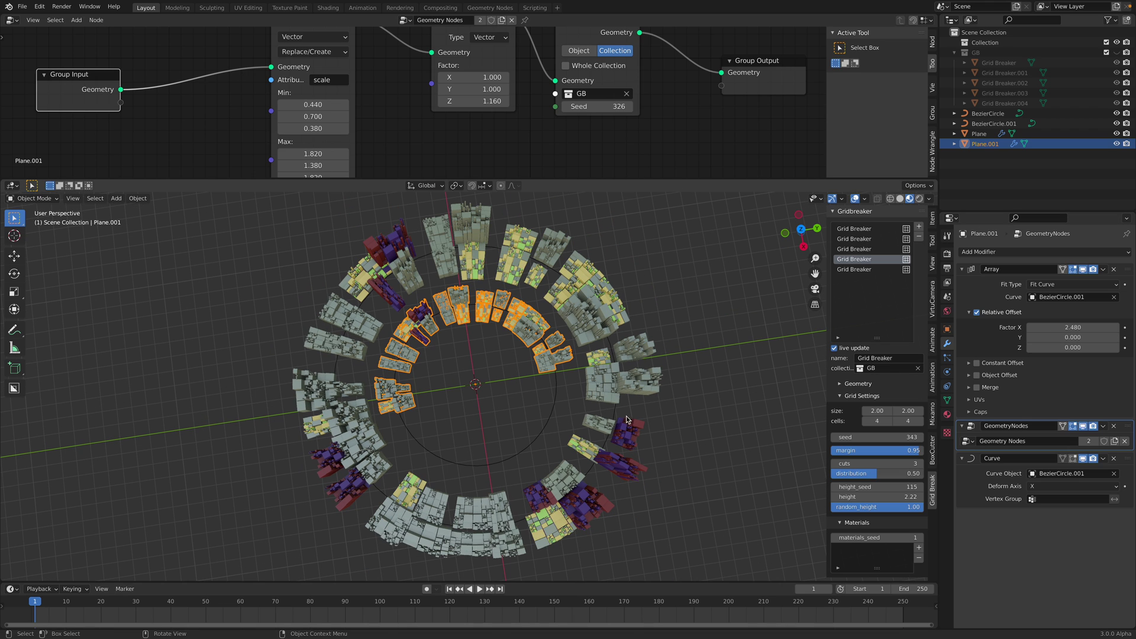
left_click(557, 397)
middle_click_drag(560, 396, 571, 391)
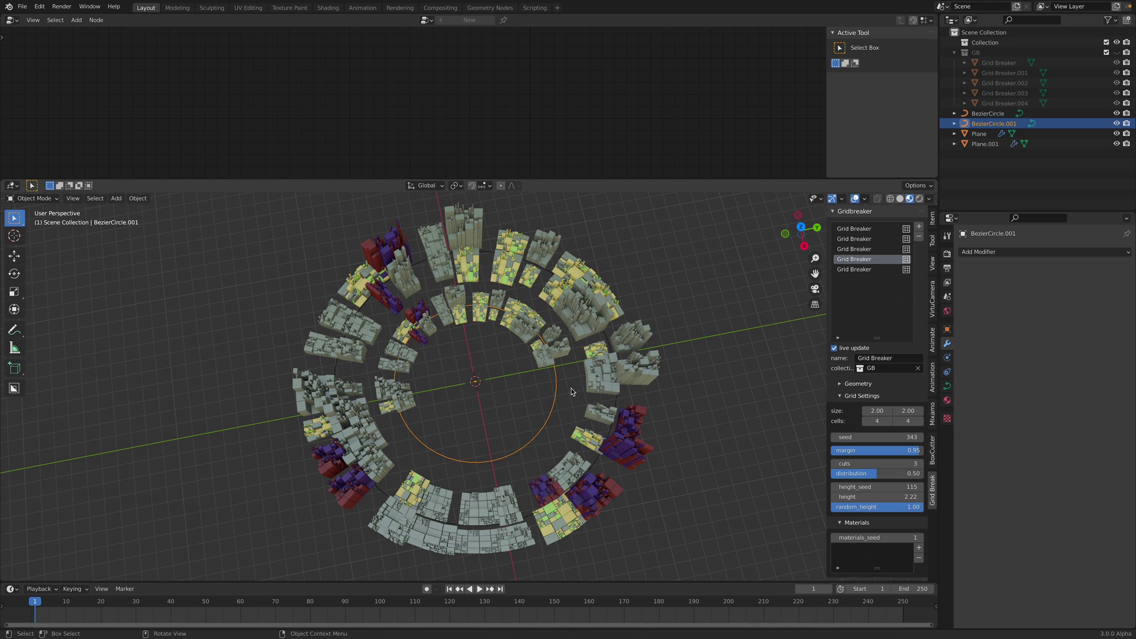
- Apply BezierCircle.001's scale and enlarge the inner guide circle
key("ctrl+a")
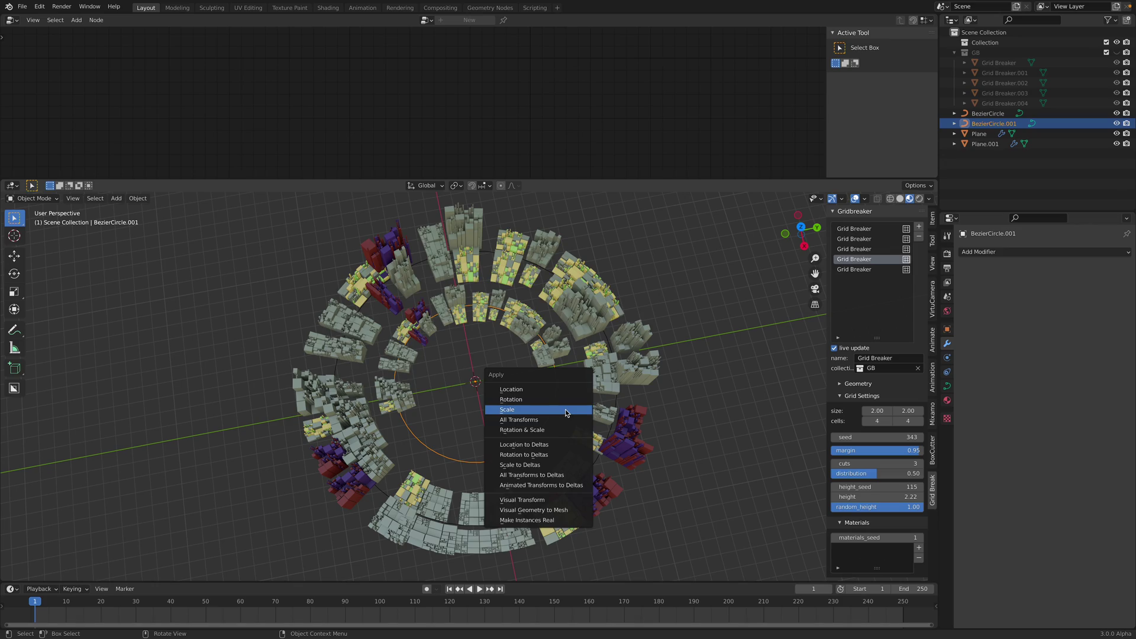
left_click(566, 409)
middle_click_drag(565, 409, 553, 432)
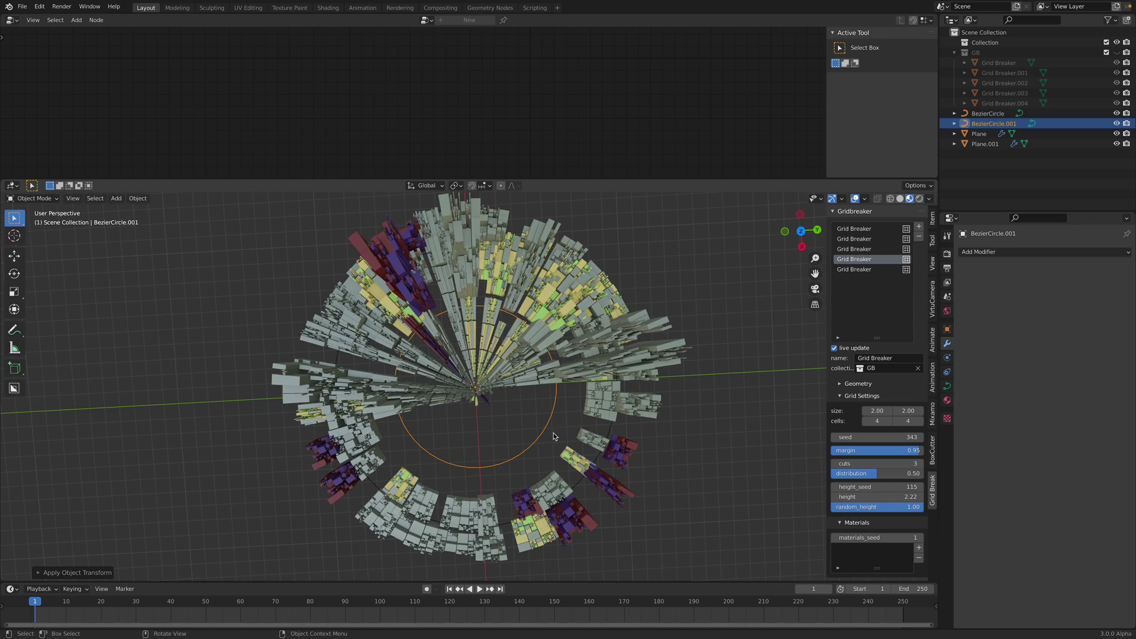
key("s")
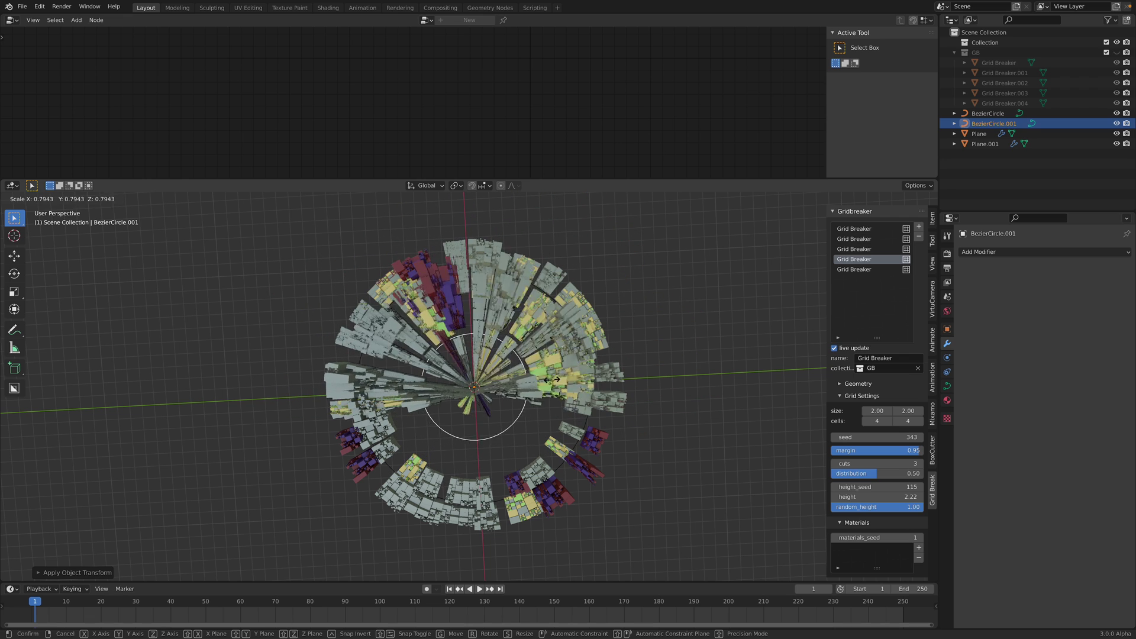
left_click(536, 401)
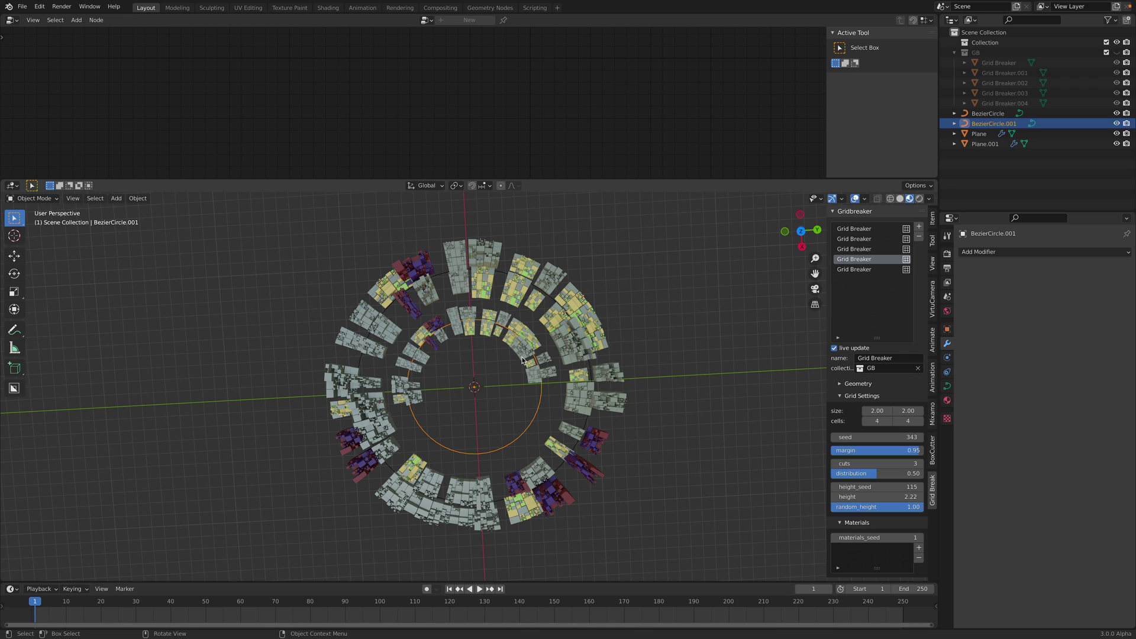
- Scale the inner ring of blocks and its guide circle up in turn
left_click(525, 359)
key("s")
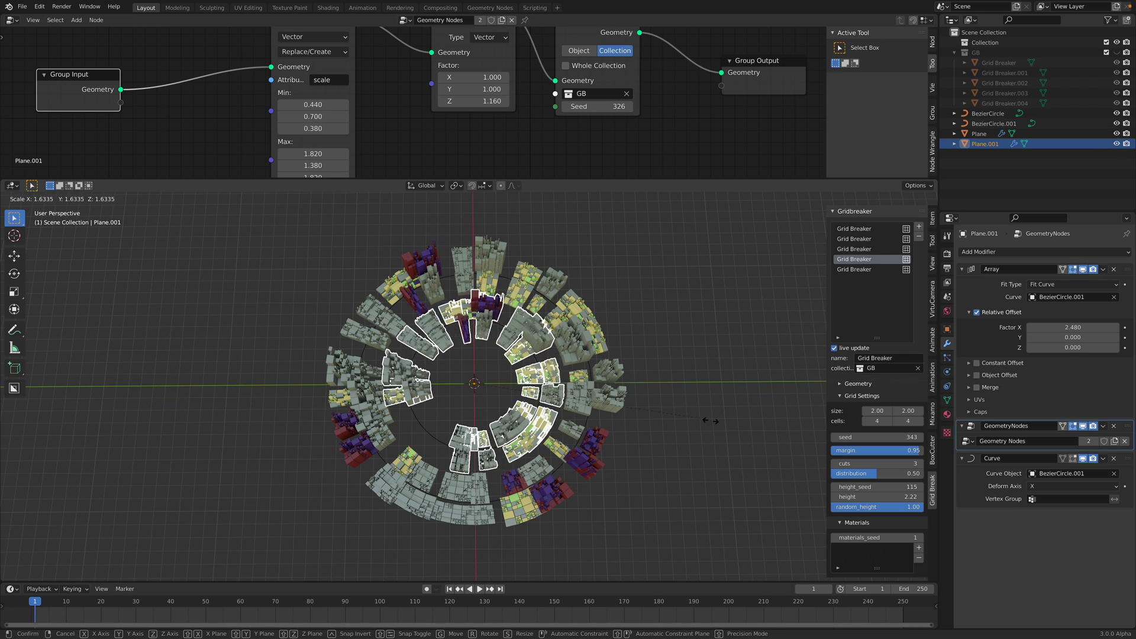
left_click(743, 423)
left_click(529, 347)
key("s")
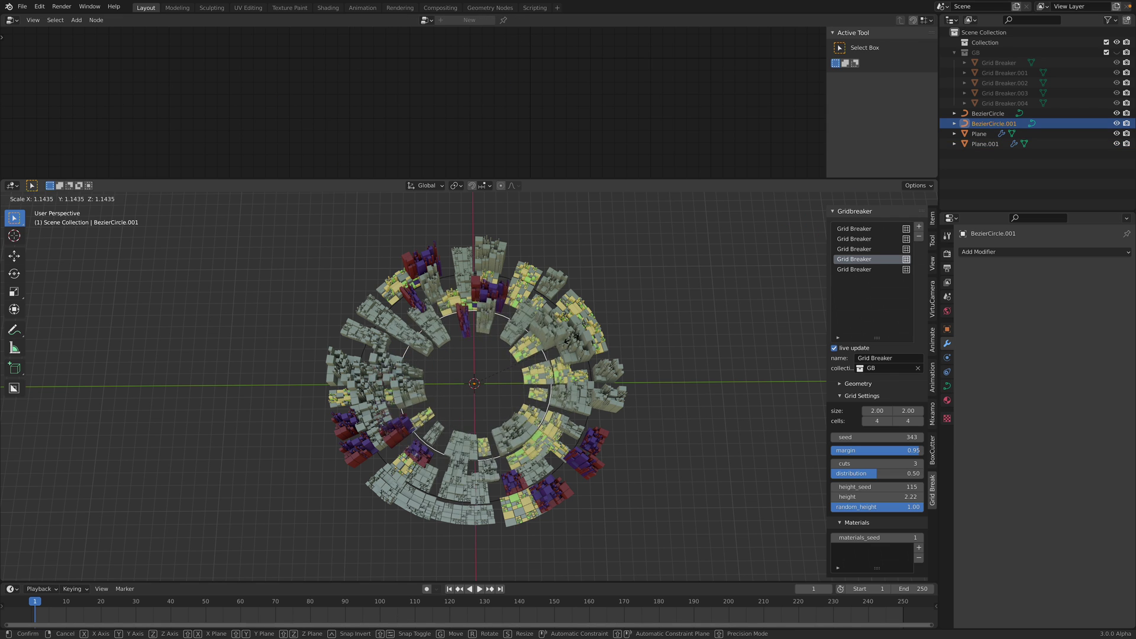
left_click(560, 339)
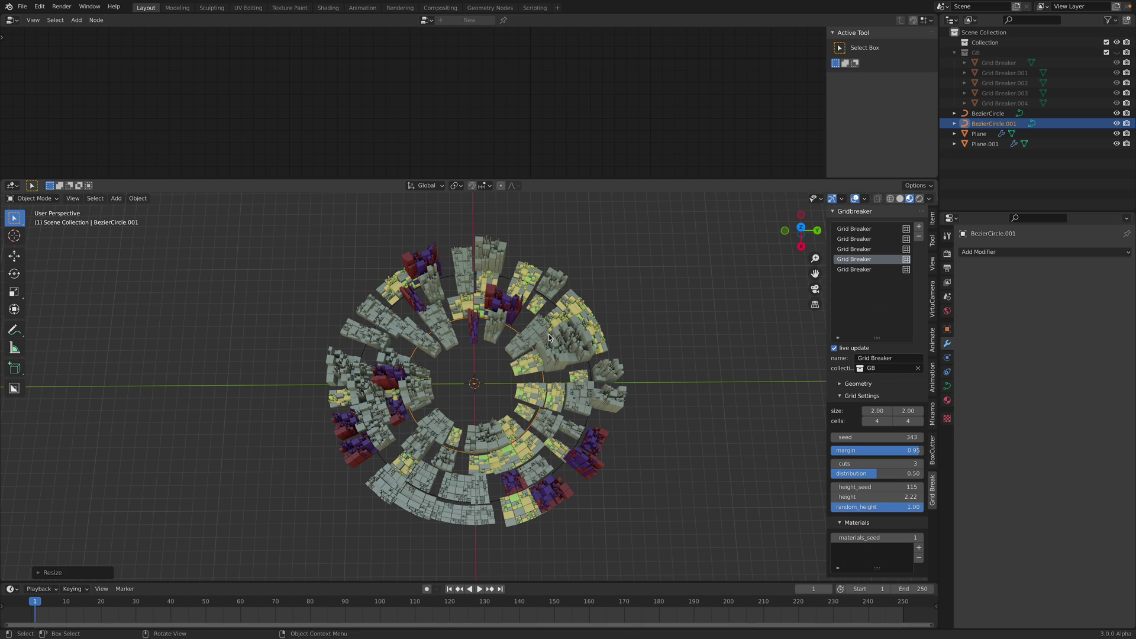
key("s")
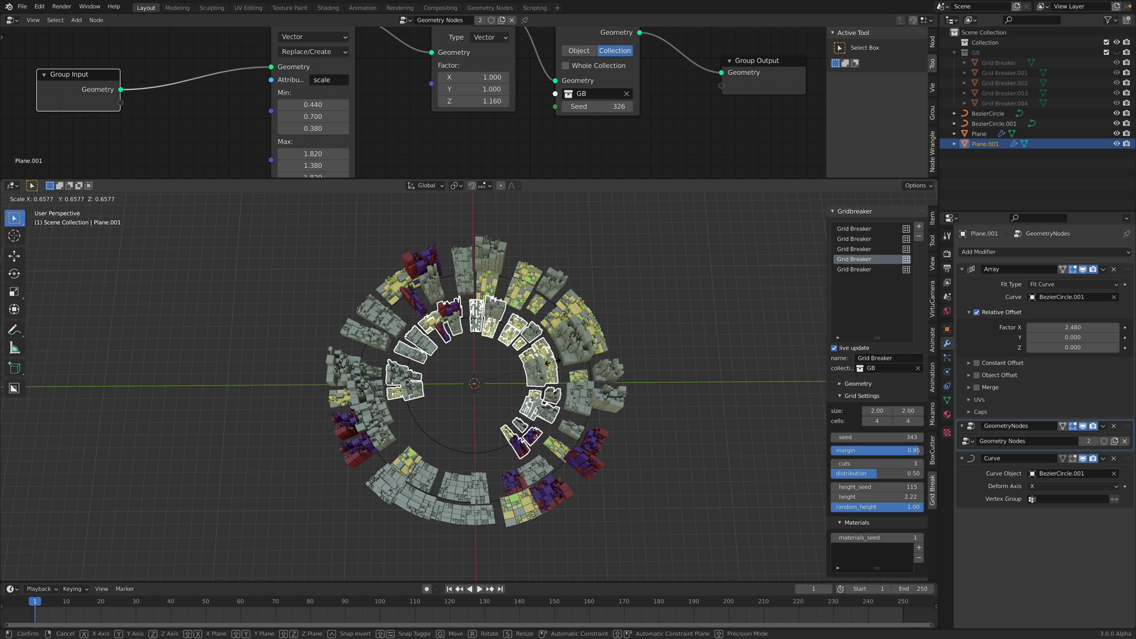
left_click(543, 363)
middle_click_drag(543, 363, 585, 361)
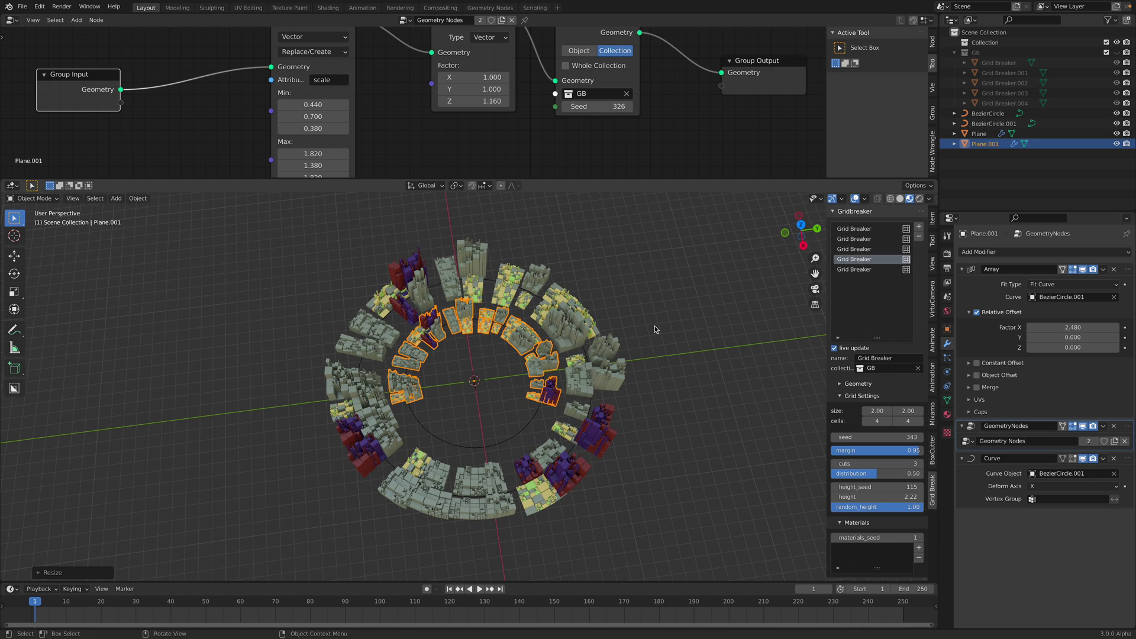
- Apply Plane.001's scale, then select the outer ring of blocks
key("ctrl+a")
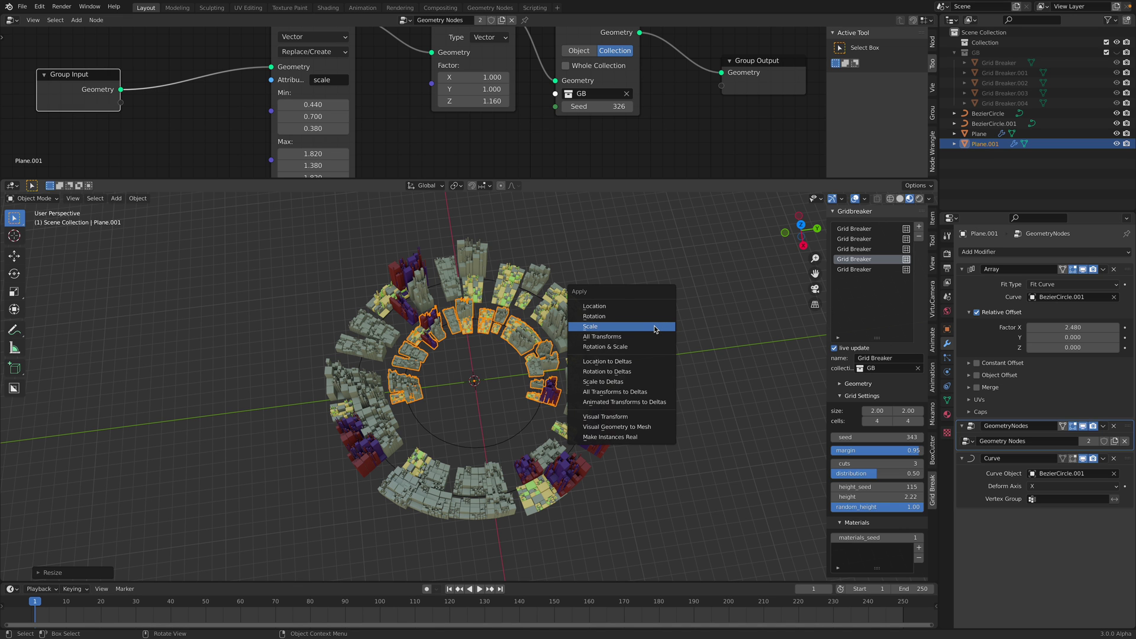
left_click(654, 327)
middle_click_drag(641, 349, 606, 367)
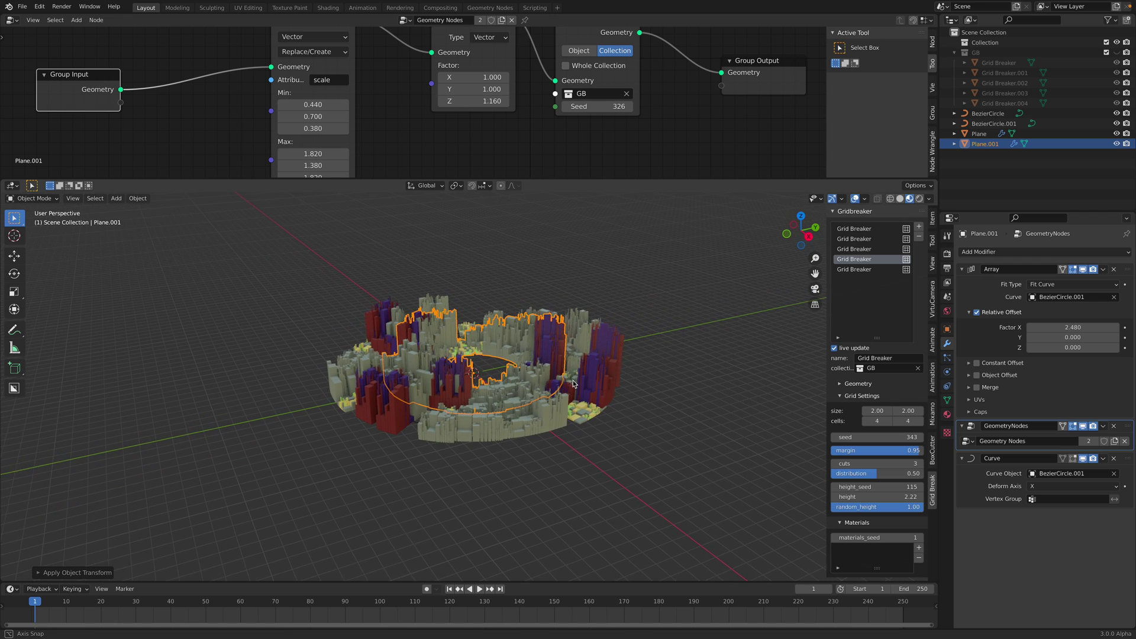
mouse_move(556, 409)
middle_mouse_down()
mouse_move(557, 333)
mouse_move(541, 328)
mouse_move(623, 340)
middle_mouse_up()
left_click(557, 334)
left_click(546, 349)
left_click(597, 335)
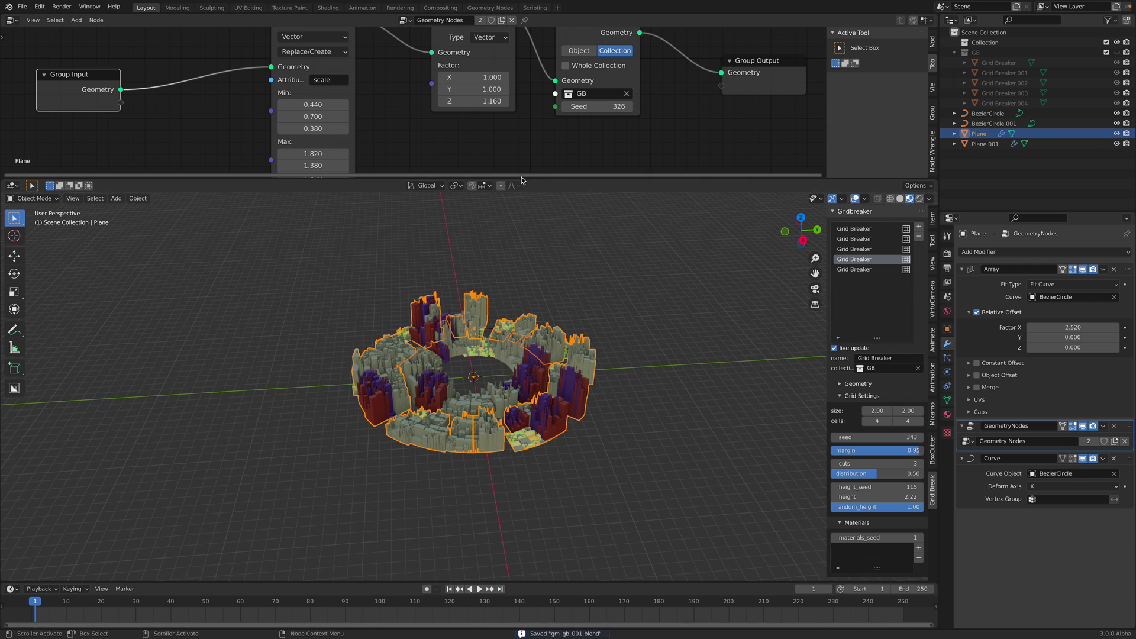
- Enlarge the node editor and try new instancing and randomization seed values
left_click_drag(527, 179, 526, 268)
left_click_drag(597, 151, 621, 152)
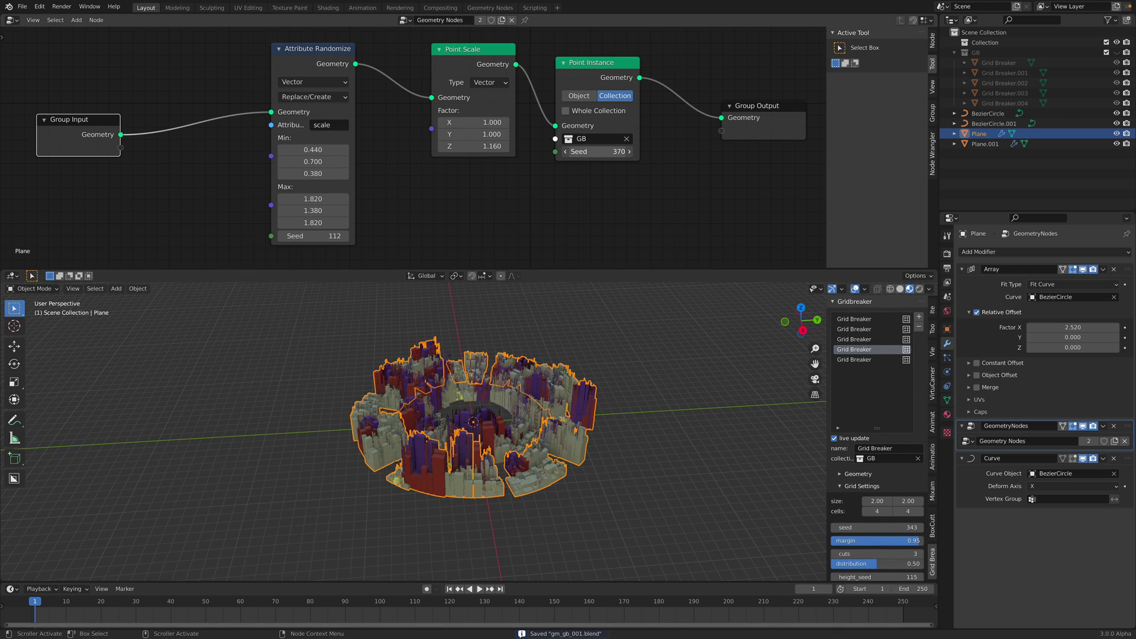
middle_click_drag(477, 177, 506, 154)
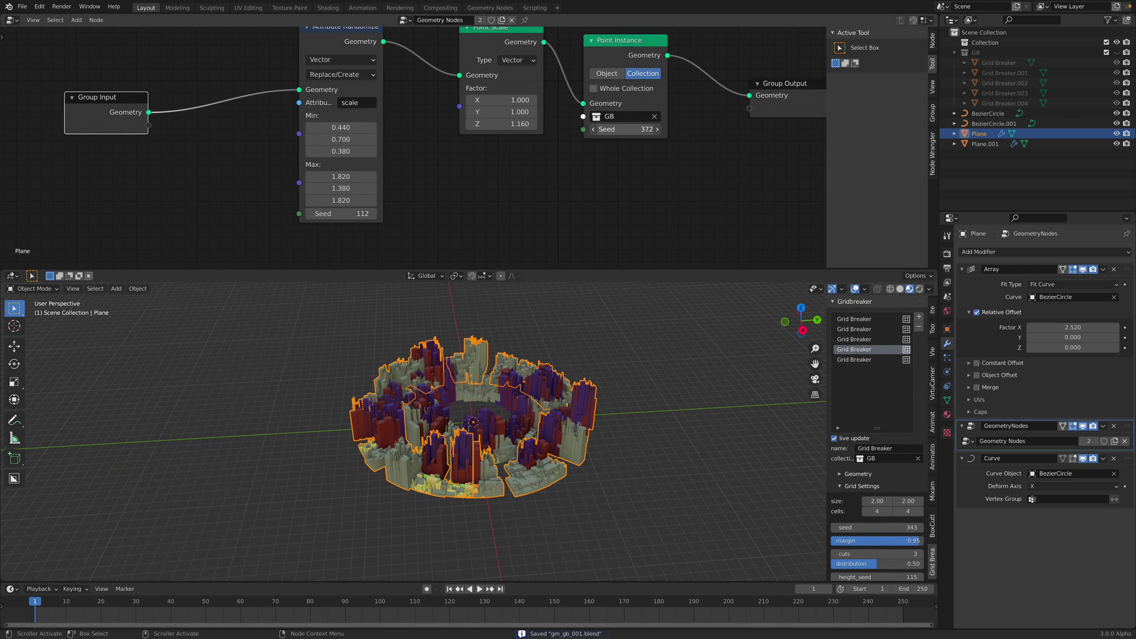
left_click_drag(604, 130, 604, 133)
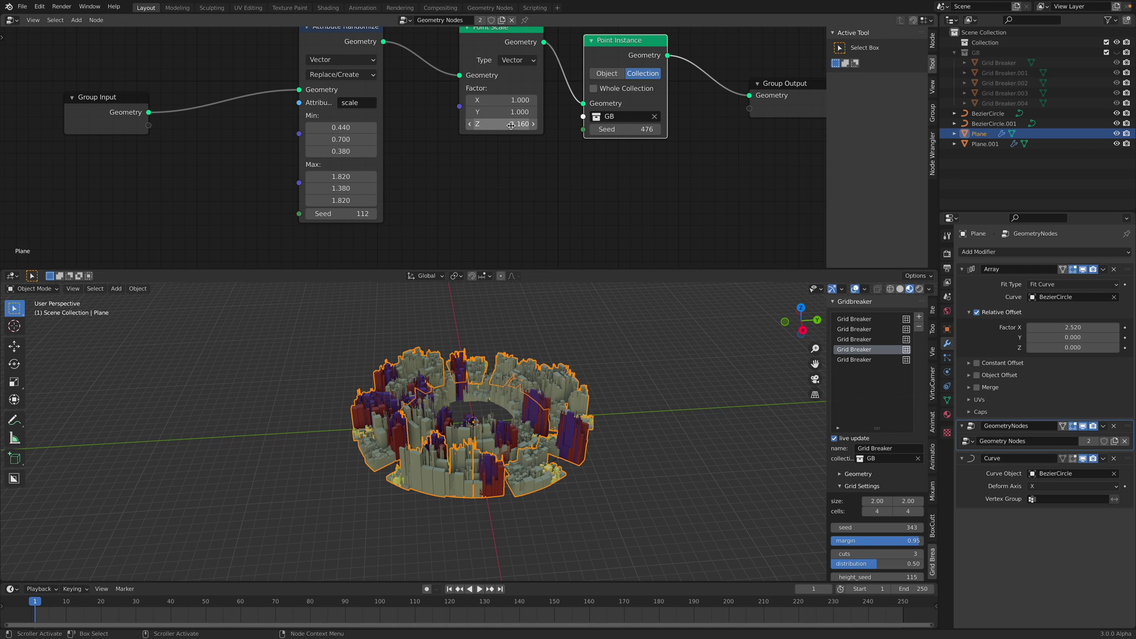
left_click_drag(355, 214, 369, 214)
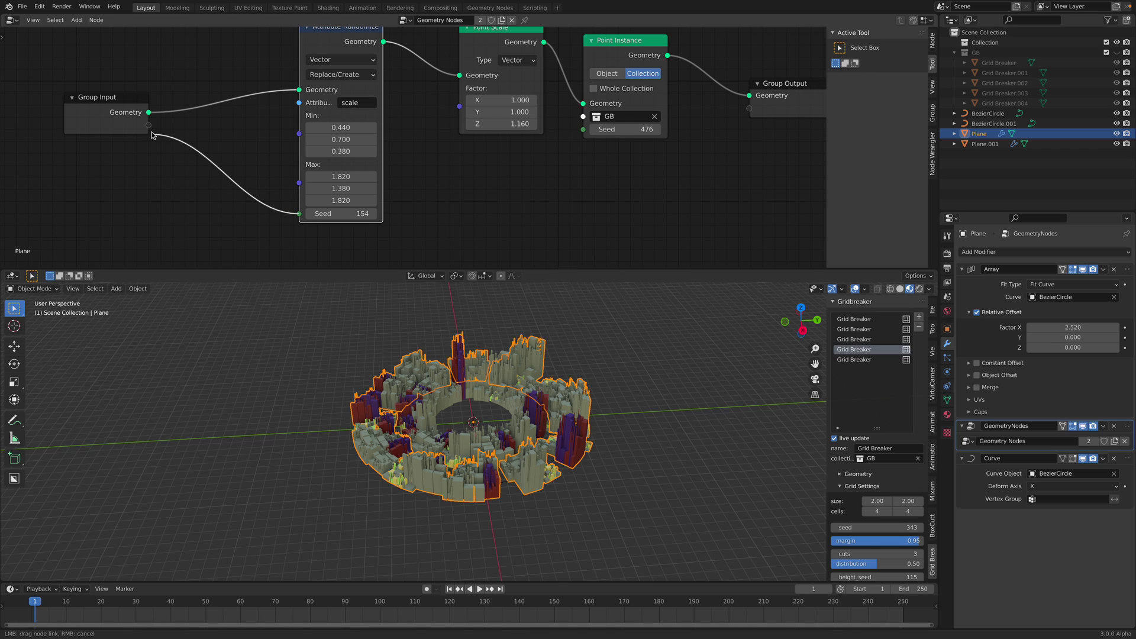
- Expose Attribute Randomize Seed as a Group Input, link it to Point Instance Seed, and reseed Plane.001
left_click_drag(153, 135, 151, 130)
left_click_drag(579, 132, 583, 129)
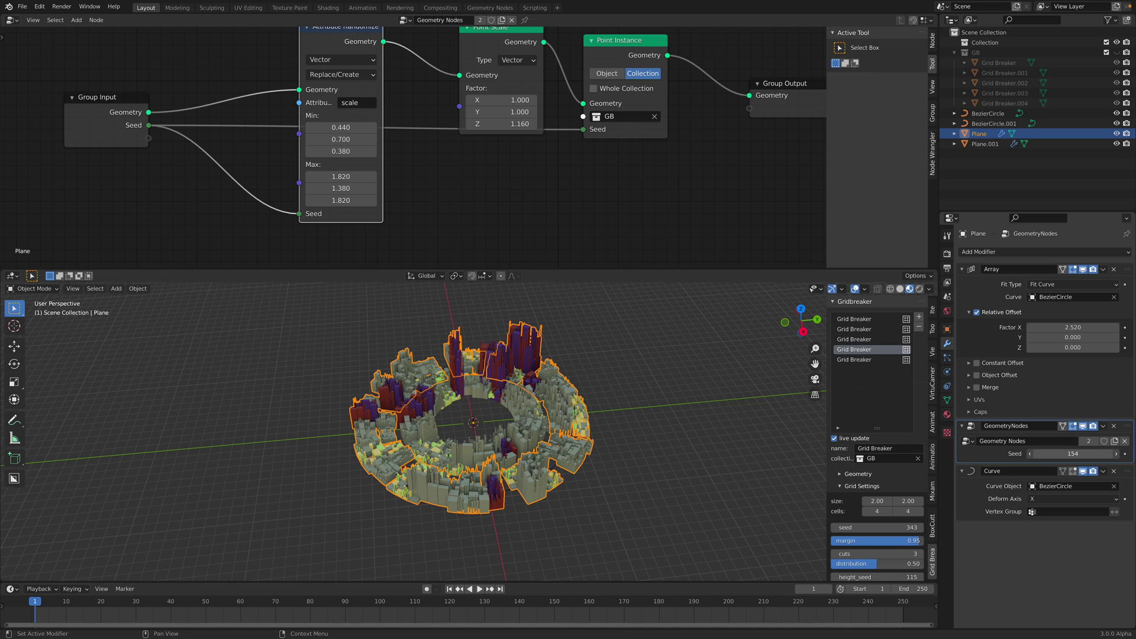
left_click(533, 407)
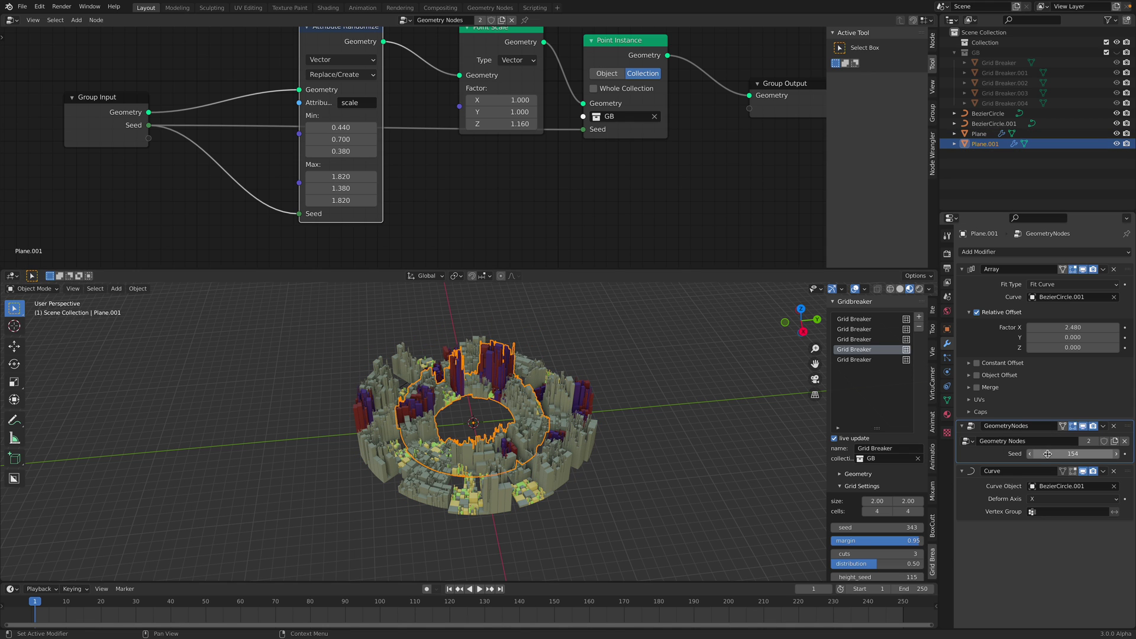
left_click_drag(1047, 454, 1069, 453)
left_click(568, 382)
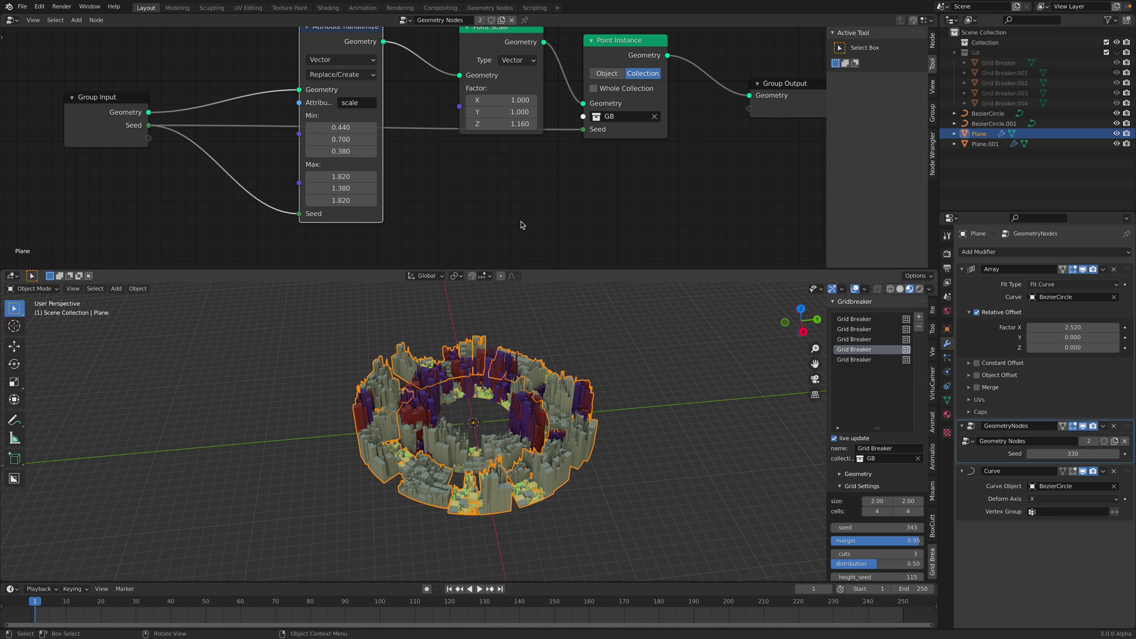
middle_click_drag(493, 149, 485, 171)
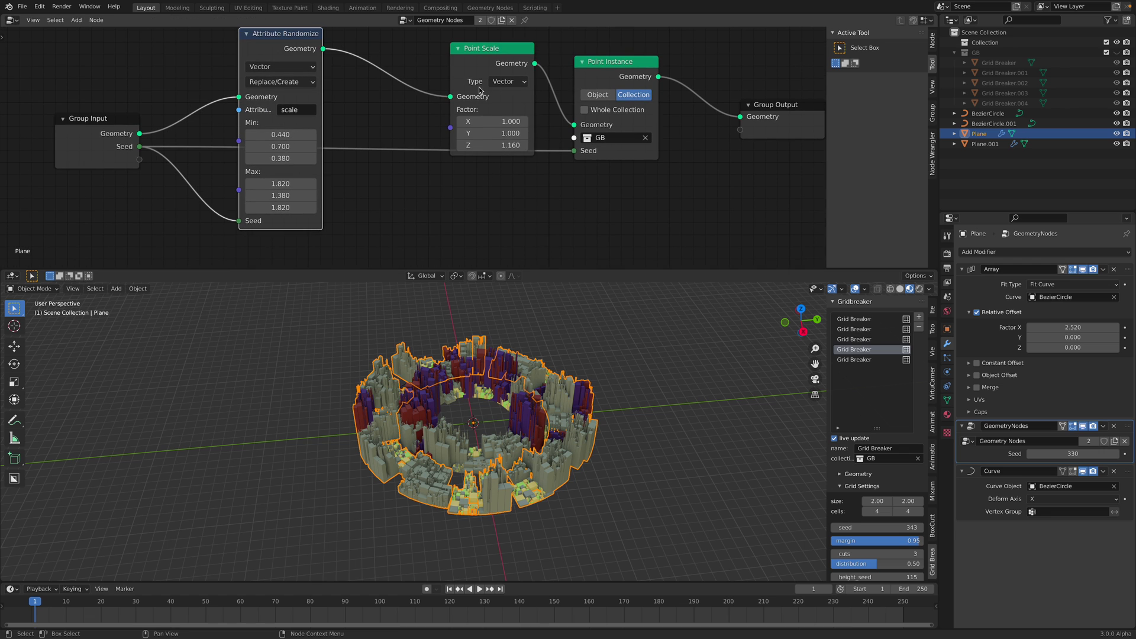
- Add a Combine XYZ node feeding Point Scale's Factor, with its Z exposed as a Group Input
left_click_drag(489, 142, 533, 142)
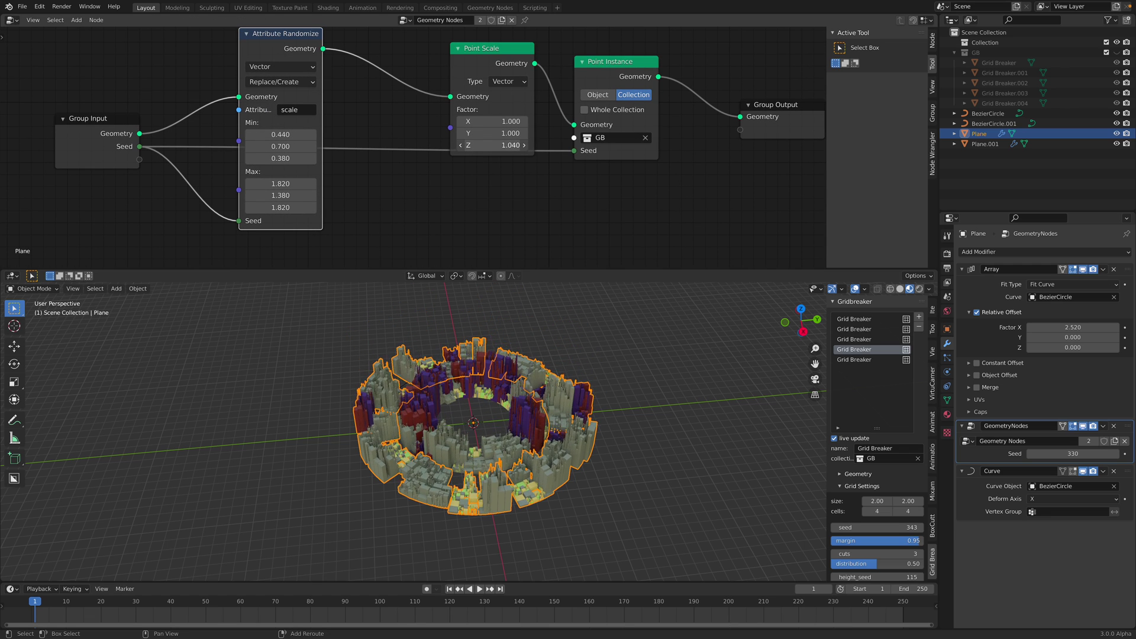
mouse_move(532, 373)
middle_mouse_down()
mouse_move(454, 403)
mouse_move(445, 356)
middle_mouse_up()
left_click(455, 404)
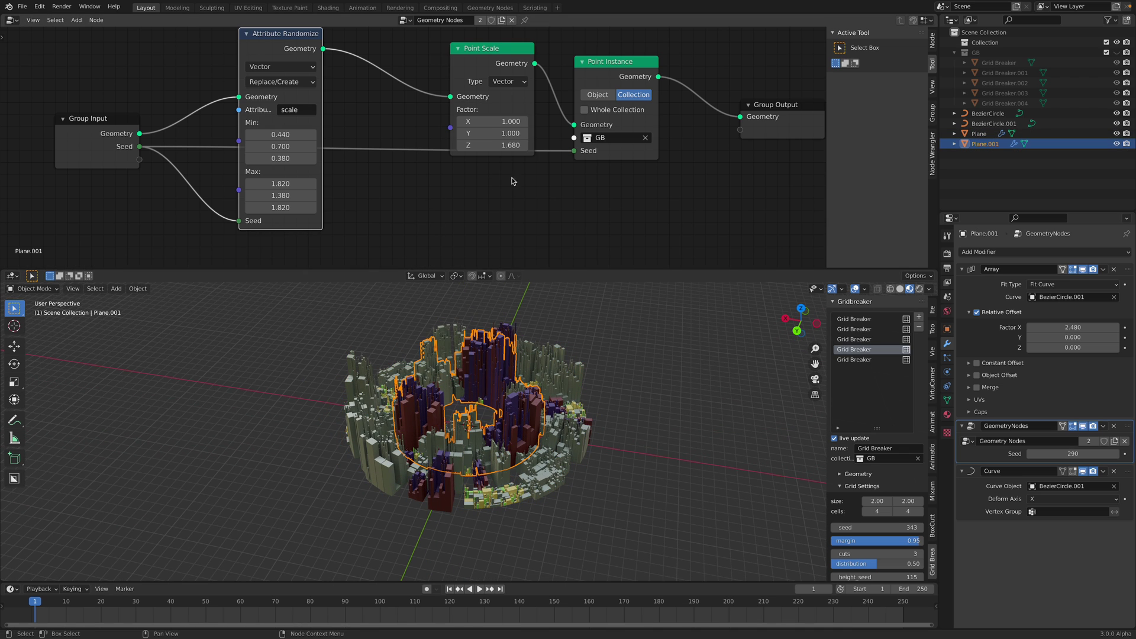
middle_click_drag(498, 195, 522, 191)
scroll(522, 191, "down", 1)
key("shift+a")
left_click(460, 169)
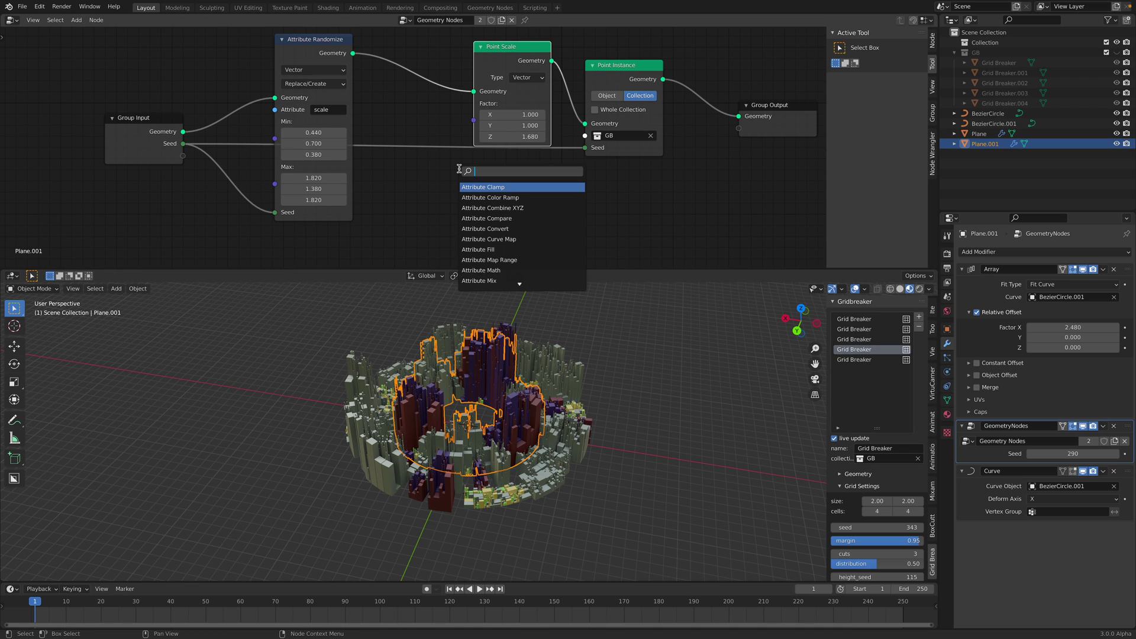
left_click(479, 198)
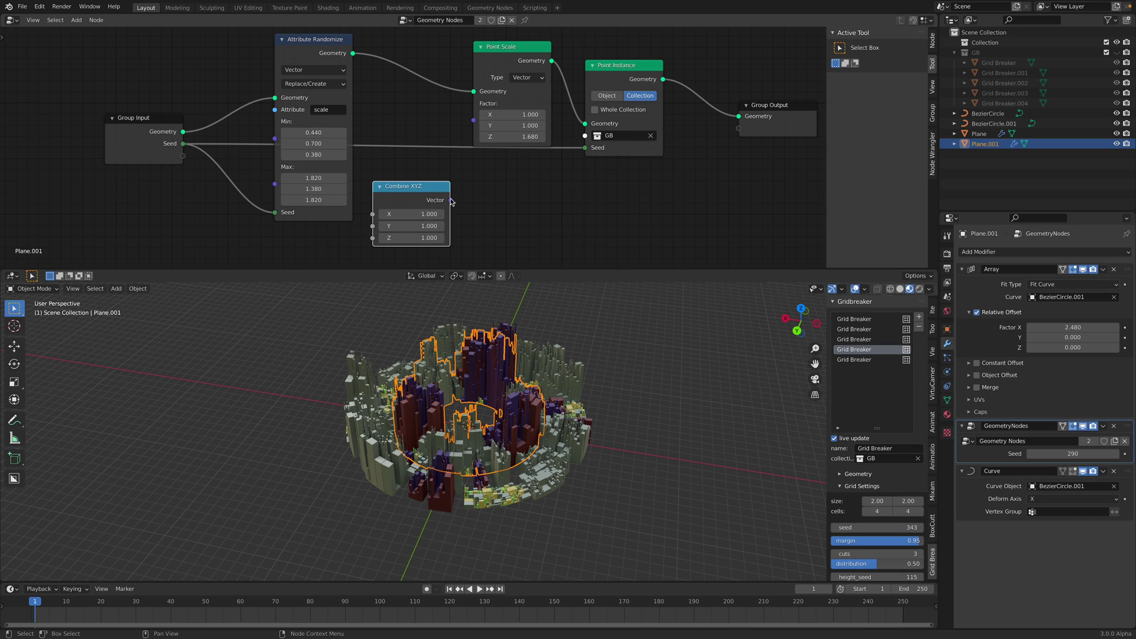
left_click_drag(463, 131, 473, 104)
left_click_drag(373, 237, 244, 181)
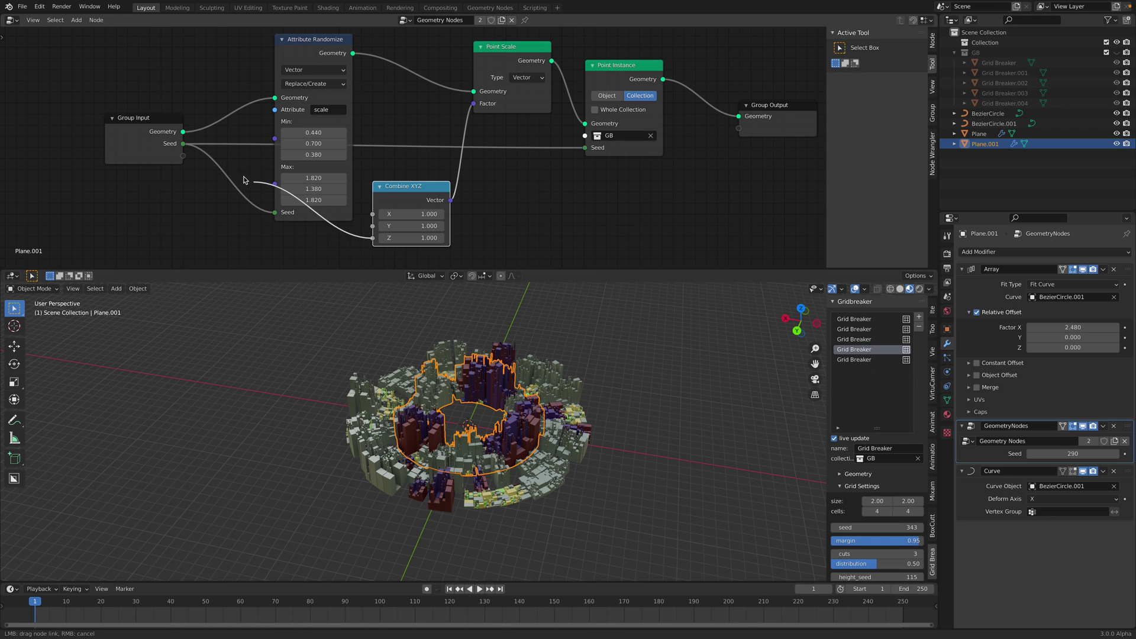
left_click_drag(187, 158, 184, 157)
- Set the Z modifier input to 2.280 on Plane and 0.670 on Plane.001
left_click(360, 382)
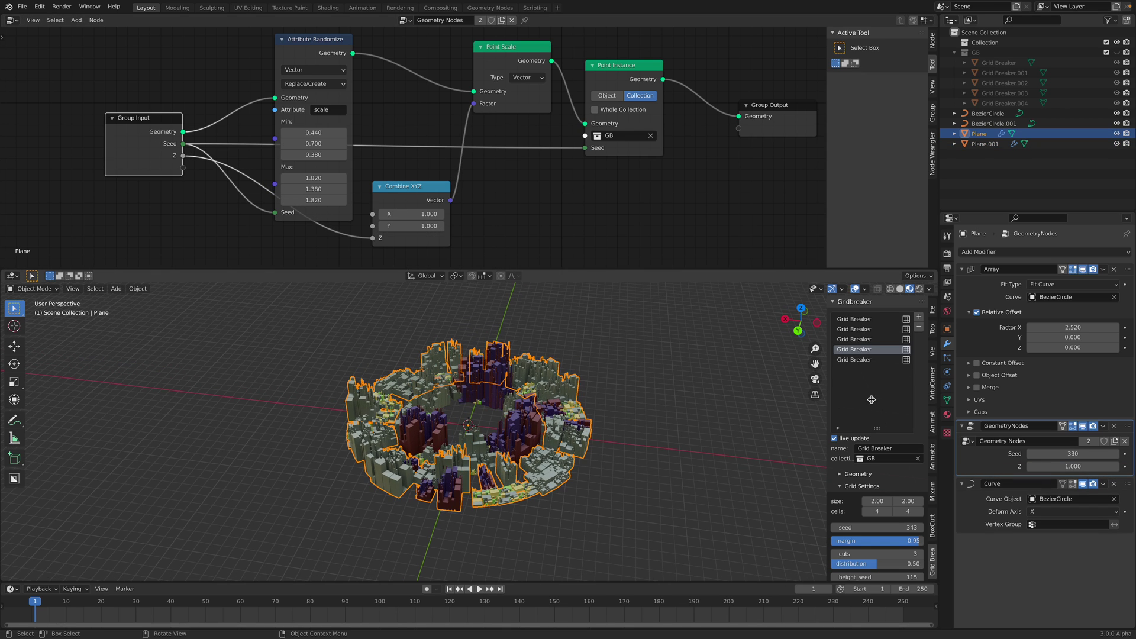
left_click_drag(1038, 462, 1110, 462)
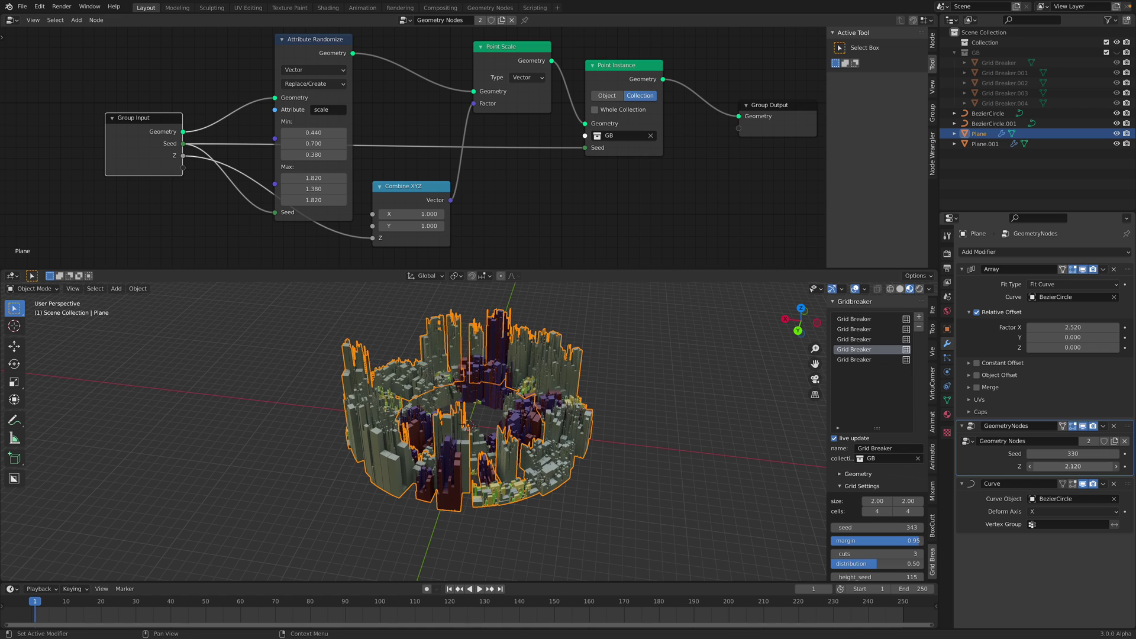
middle_click_drag(683, 413, 557, 401)
left_click(532, 395)
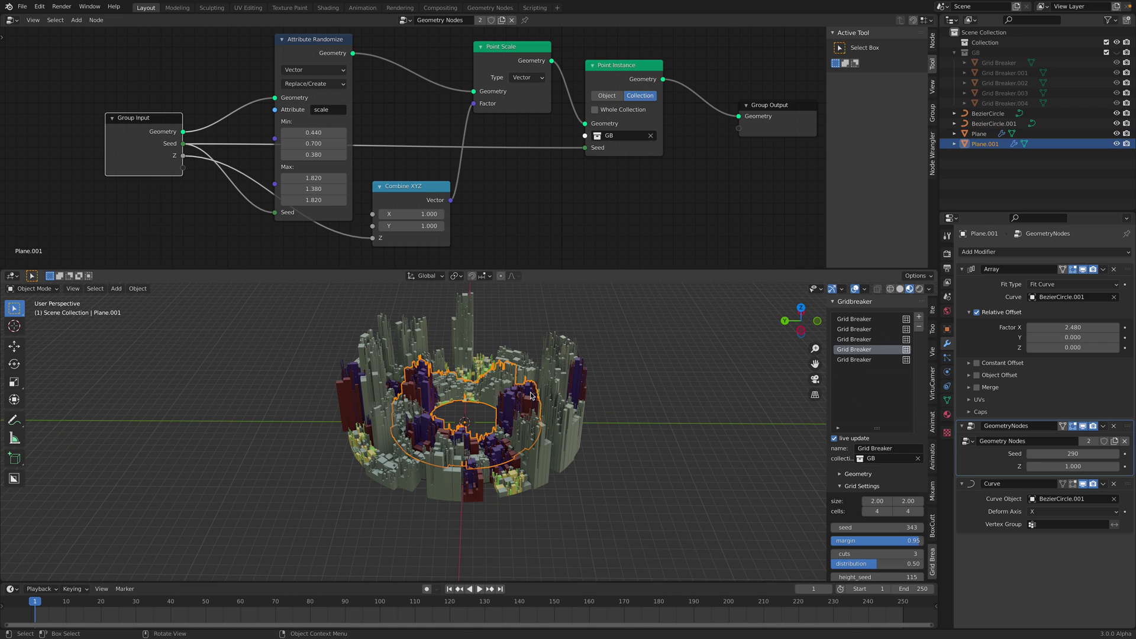
left_click_drag(1074, 466, 1061, 467)
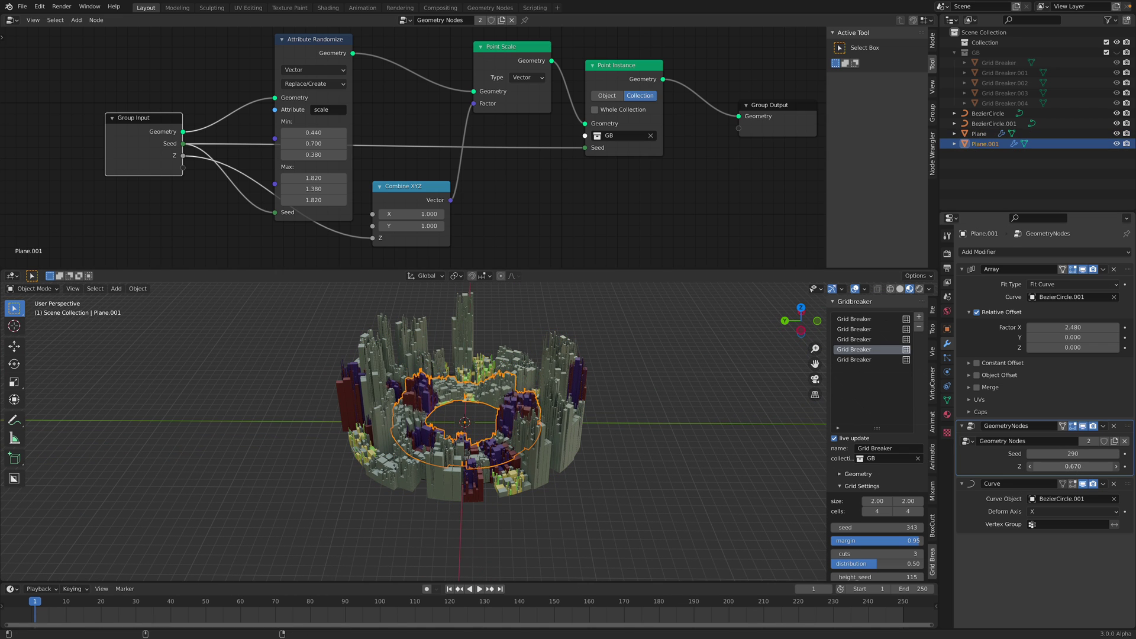
mouse_move(679, 270)
left_mouse_down()
mouse_move(657, 221)
mouse_move(656, 158)
left_mouse_up()
scroll(606, 333, "up", 3)
mouse_move(605, 332)
middle_mouse_down()
mouse_move(489, 311)
mouse_move(509, 357)
mouse_move(646, 203)
mouse_move(668, 318)
middle_mouse_up()
left_click(493, 346)
- Save gm_gb_001.blend with both rings and swipe over to the Safari desktop
middle_click_drag(544, 260, 604, 330)
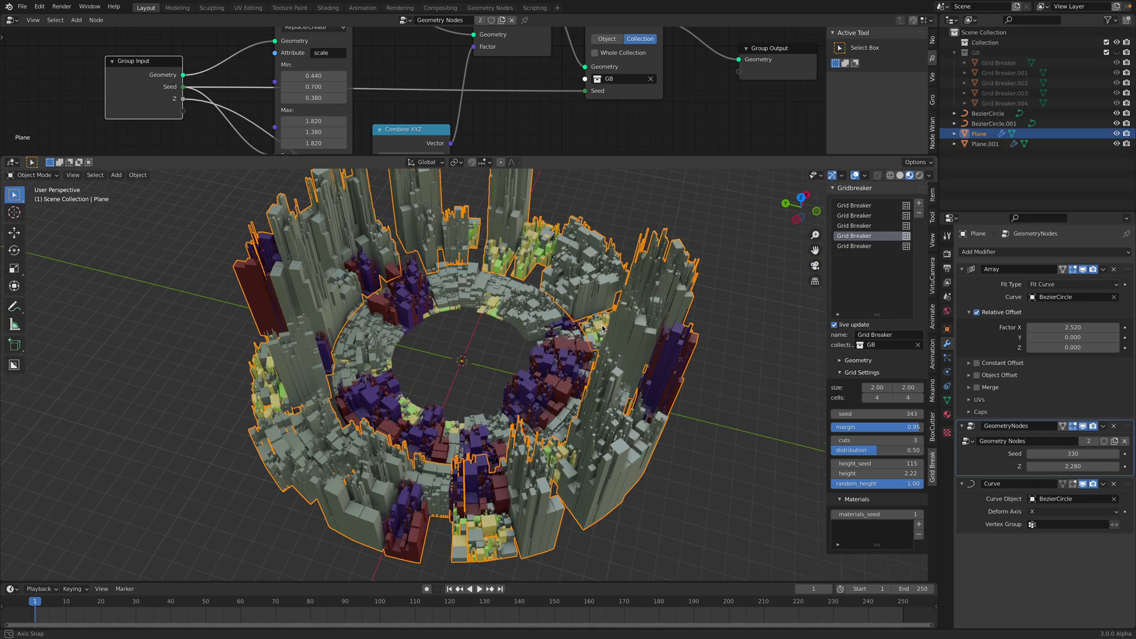
key("alt+a")
key("ctrl+s")
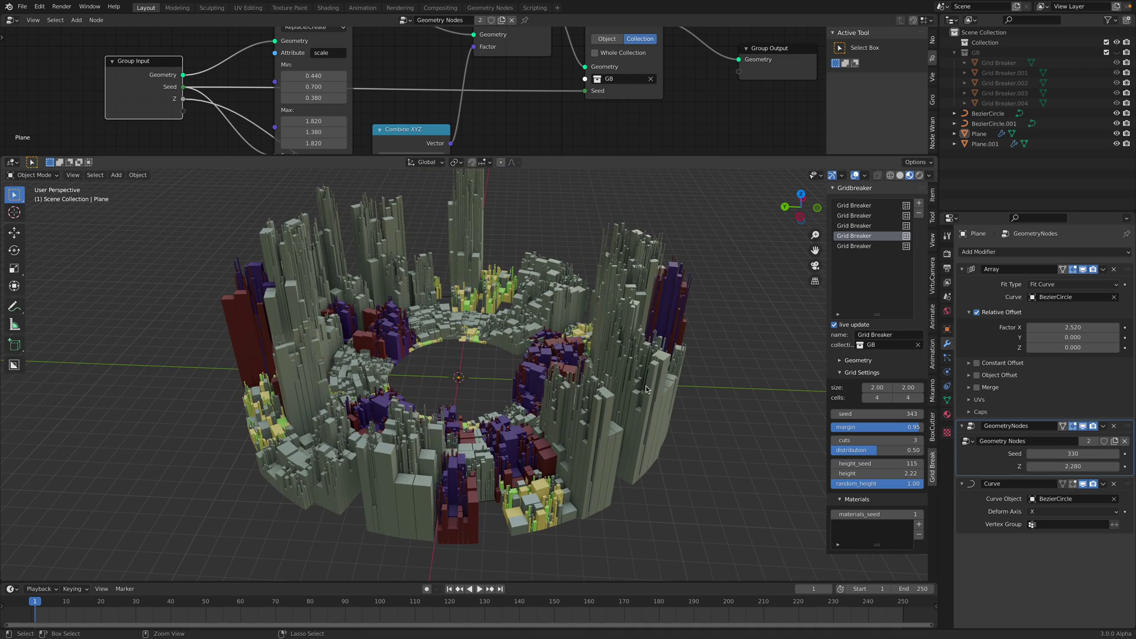
middle_click_drag(680, 371, 587, 390)
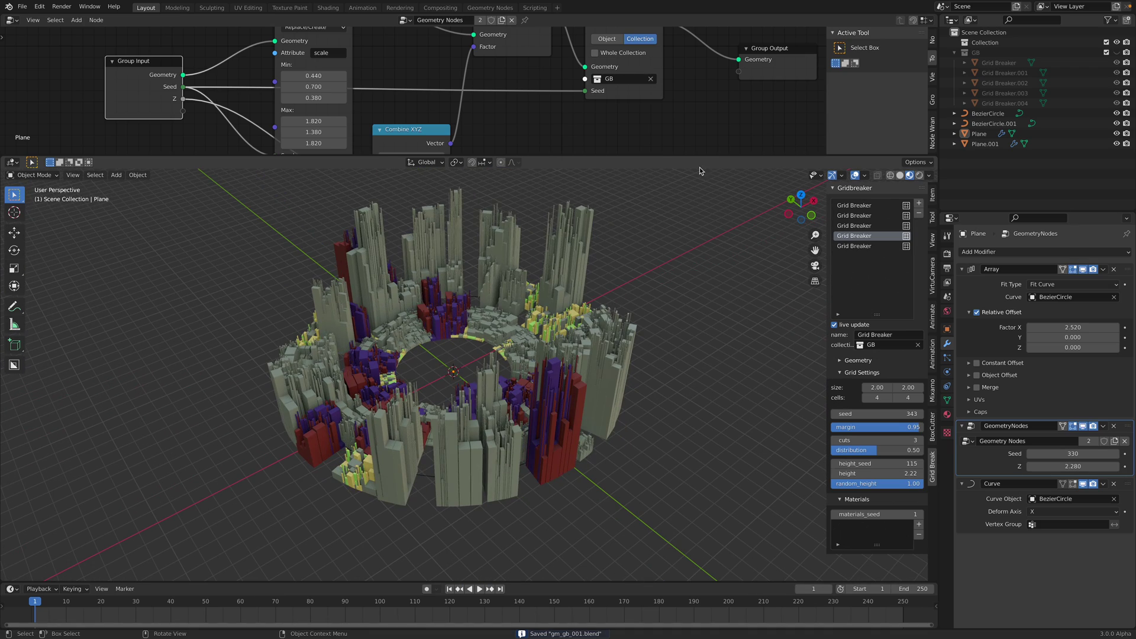
left_click_drag(699, 156, 710, 130)
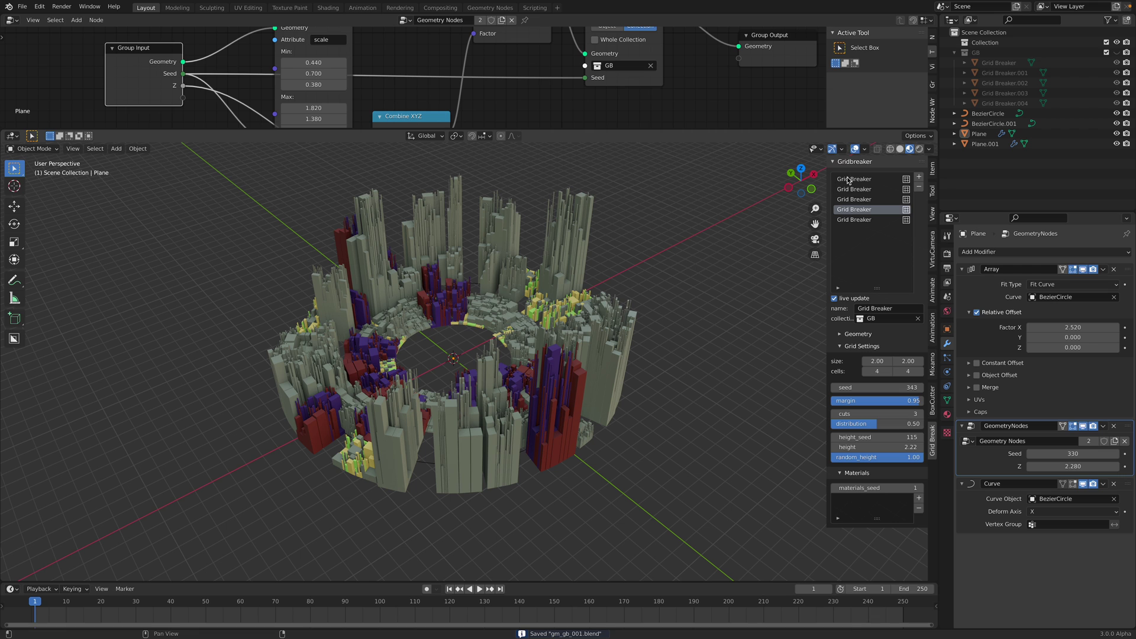
key("ctrl+Right")
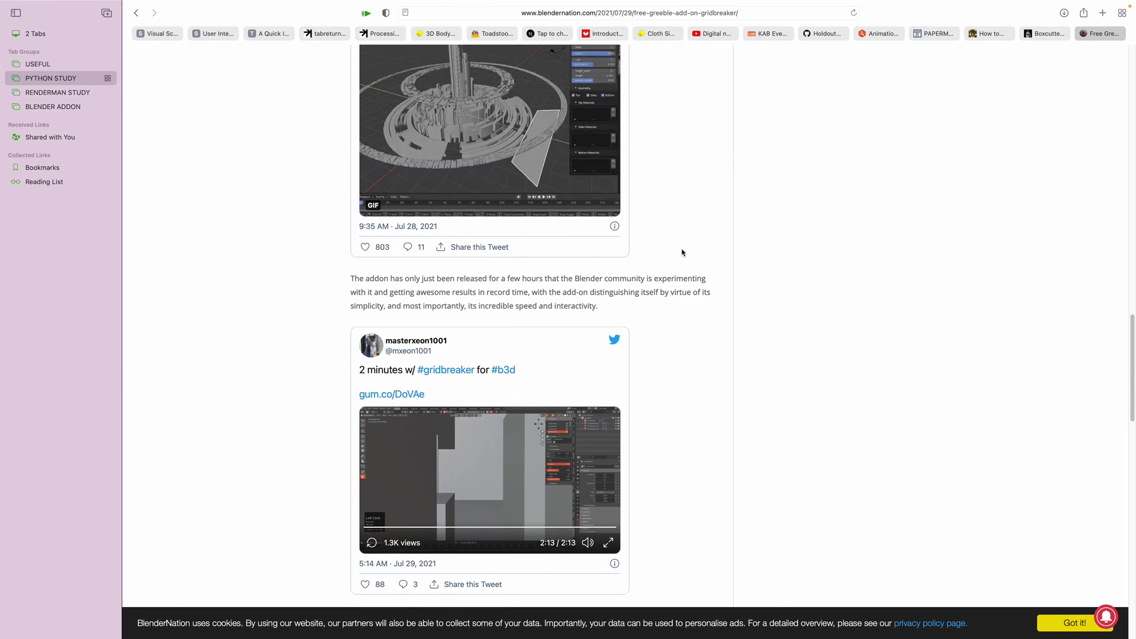
scroll(356, 364, "up", 2)
scroll(453, 394, "down", 1)
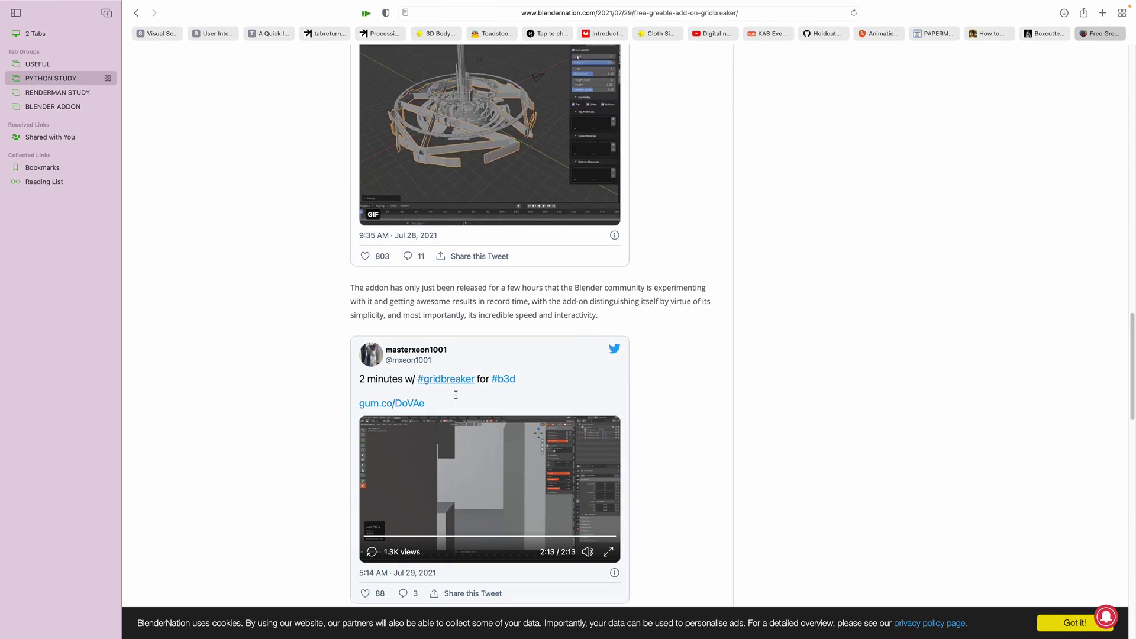
scroll(463, 435, "down", 1)
scroll(501, 404, "up", 3)
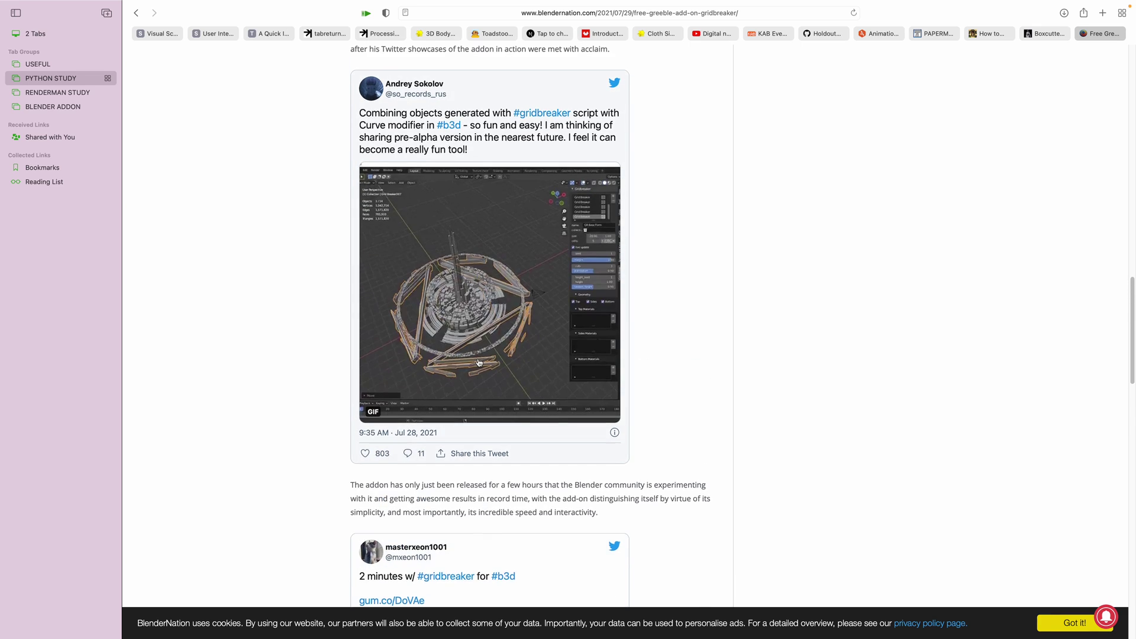
scroll(533, 355, "up", 3)
scroll(577, 294, "up", 3)
scroll(630, 217, "up", 3)
scroll(630, 217, "up", 5)
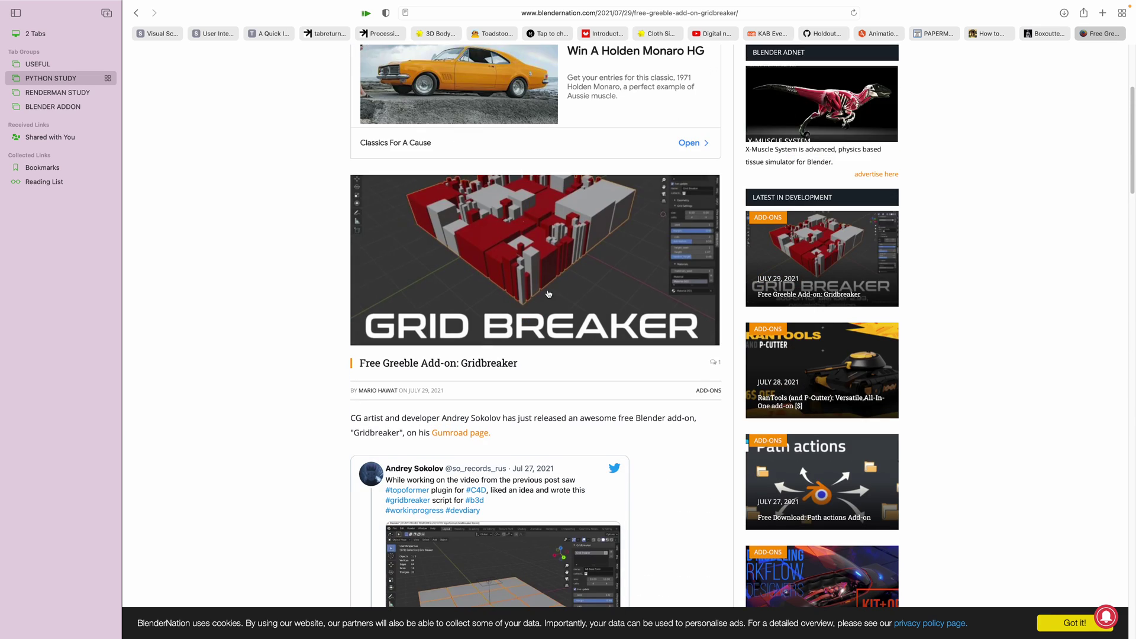
scroll(630, 217, "down", 5)
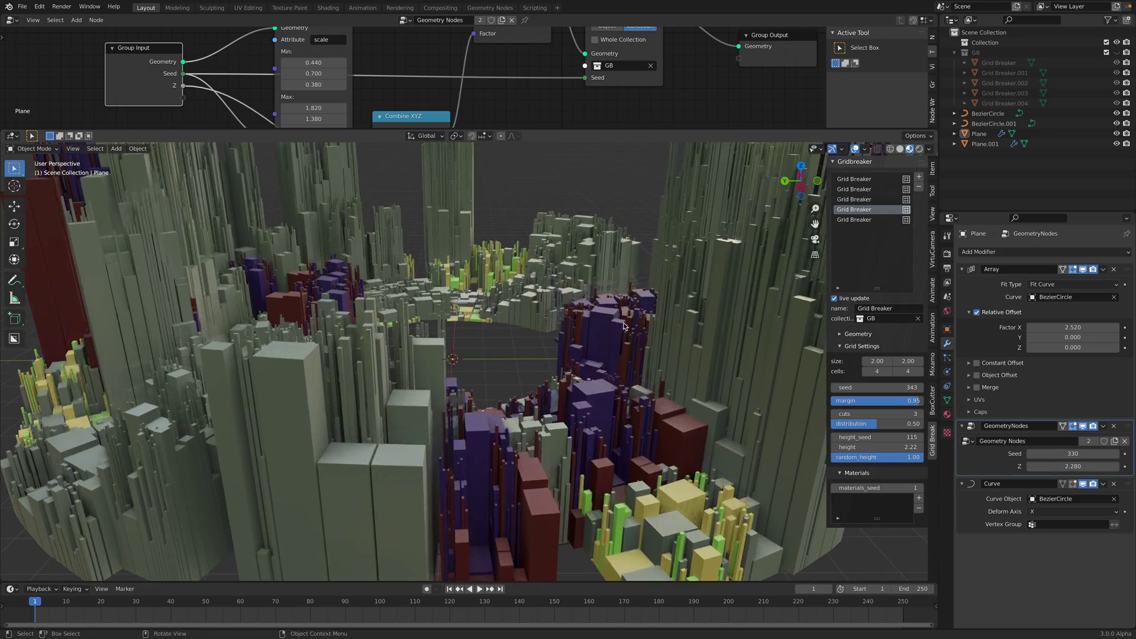
scroll(624, 326, "down", 4)
mouse_move(623, 326)
middle_mouse_down()
mouse_move(550, 358)
mouse_move(788, 277)
middle_mouse_up()
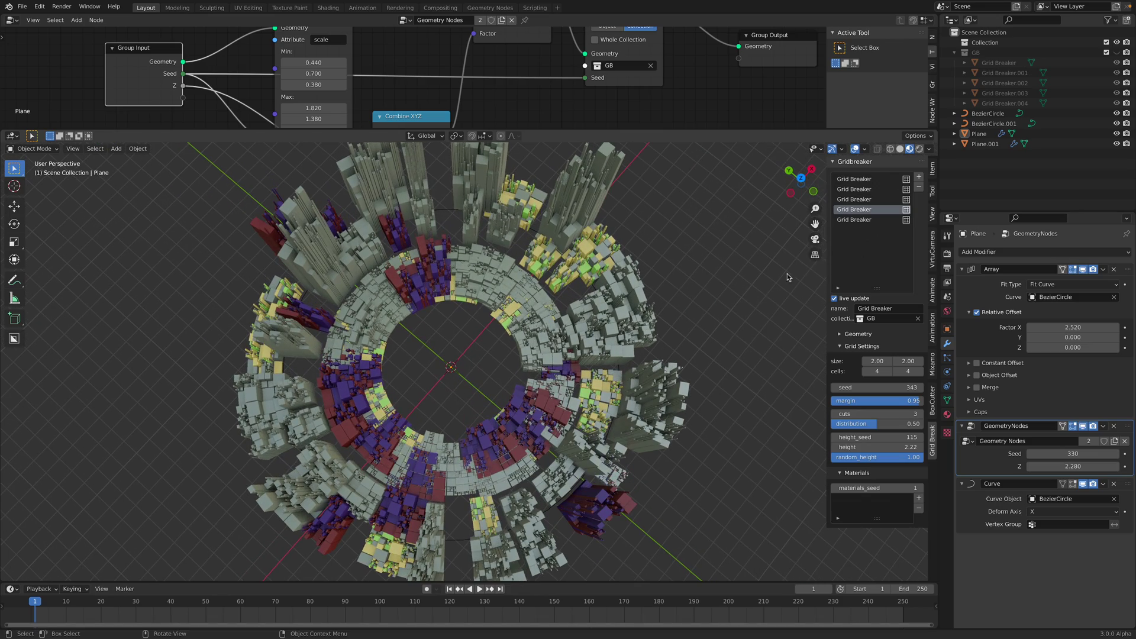
left_click(800, 181)
scroll(258, 278, "up", 4)
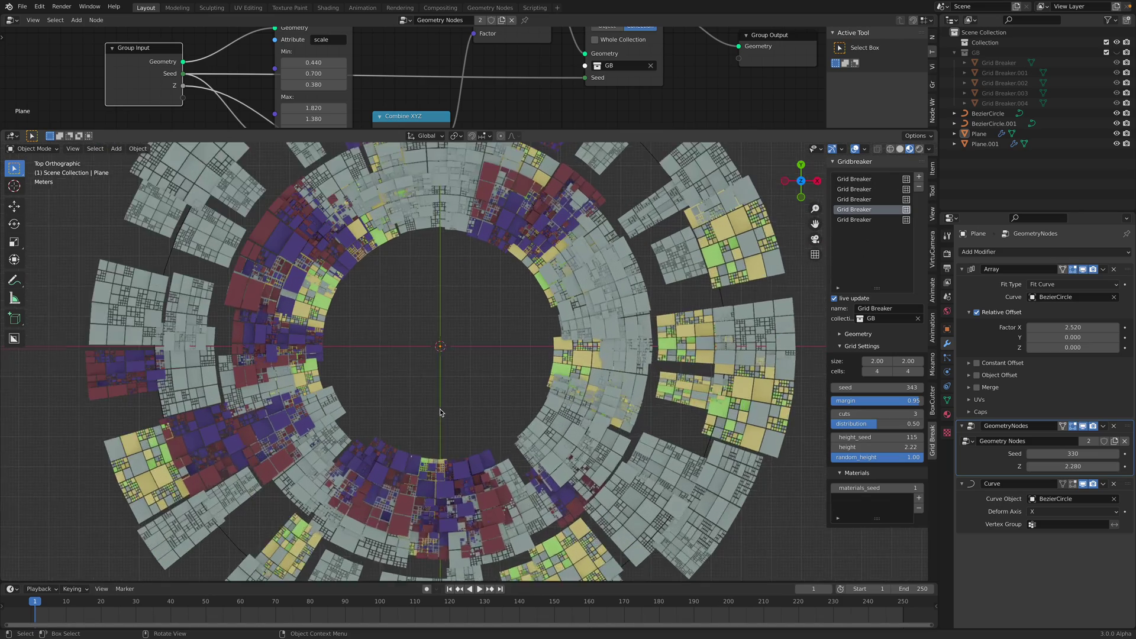
scroll(358, 365, "down", 1)
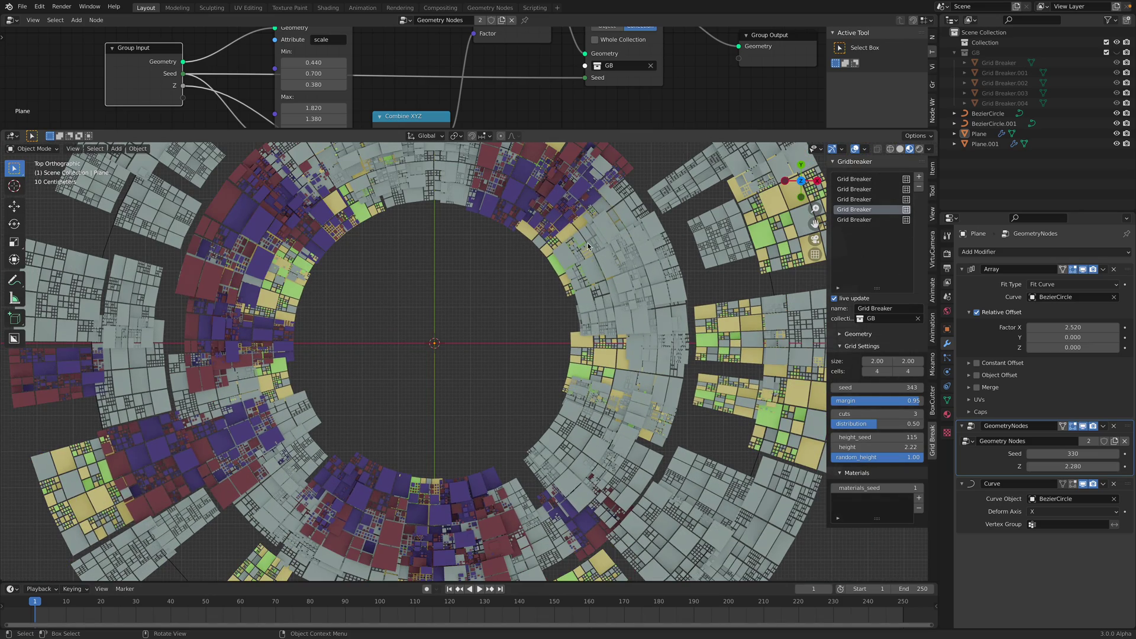
middle_click_drag(500, 358, 507, 365)
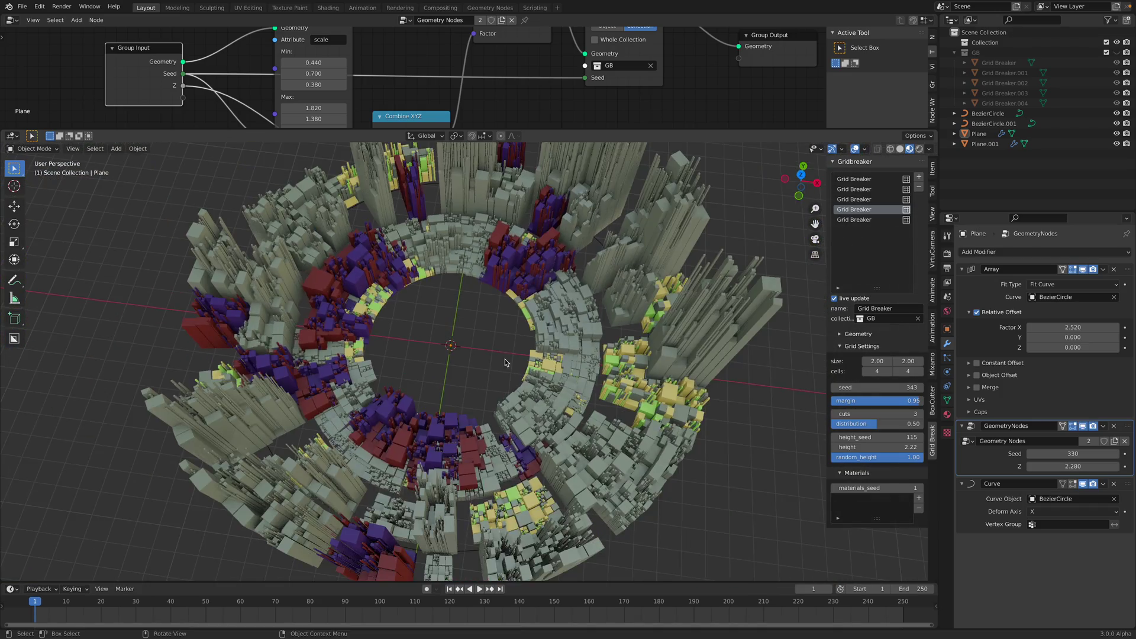
mouse_move(578, 351)
middle_mouse_down()
mouse_move(649, 345)
mouse_move(642, 375)
mouse_move(548, 419)
middle_mouse_up()
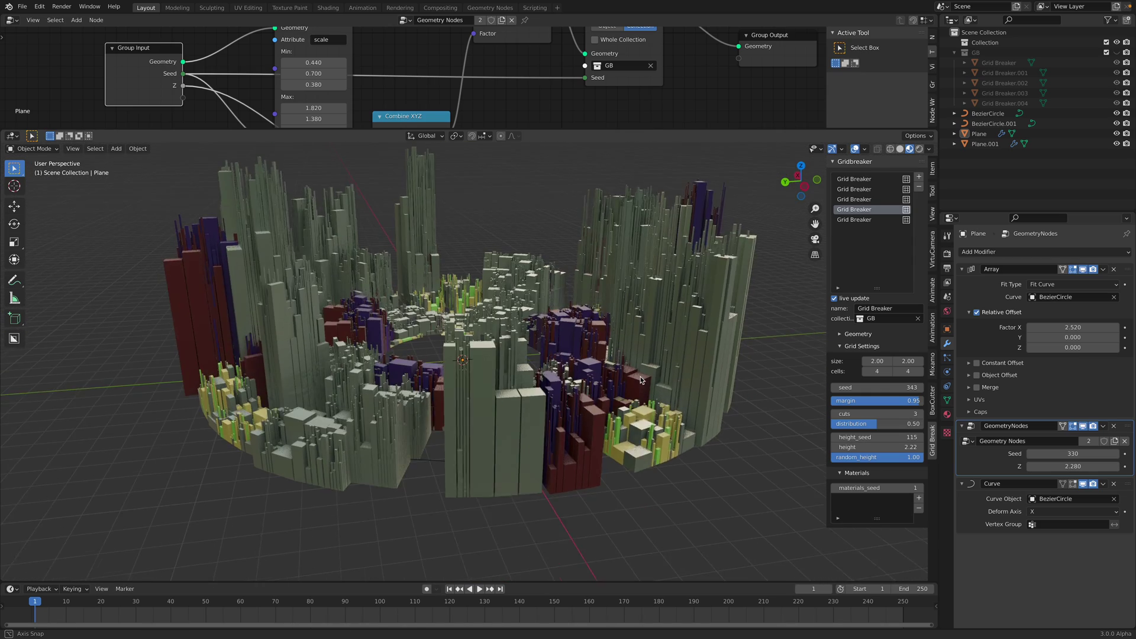
scroll(548, 419, "up", 3)
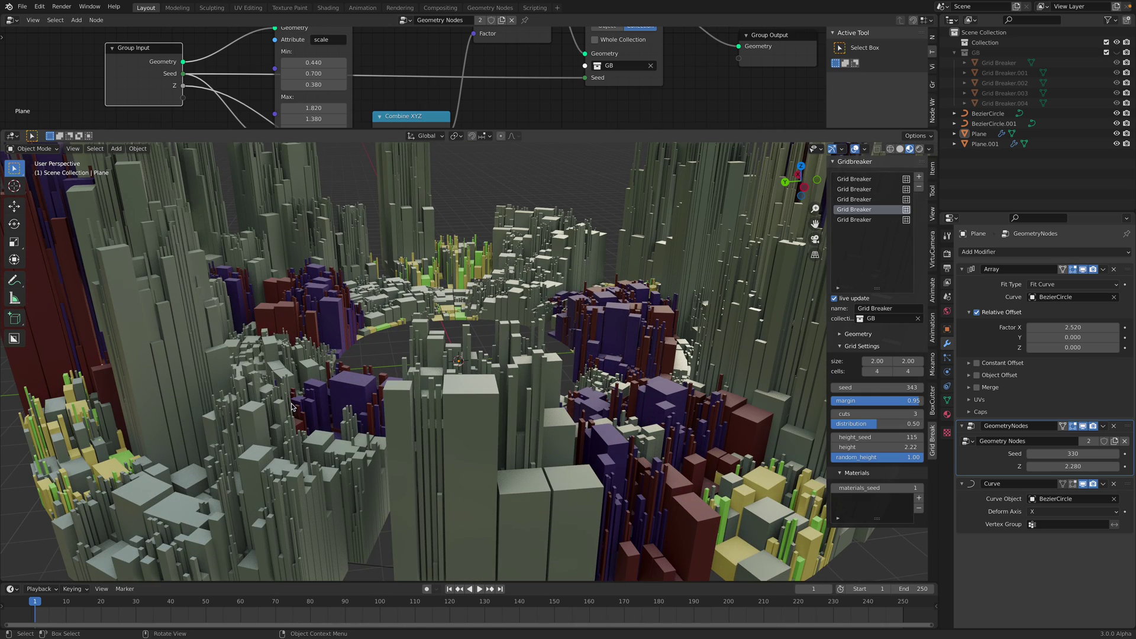
scroll(420, 449, "down", 4)
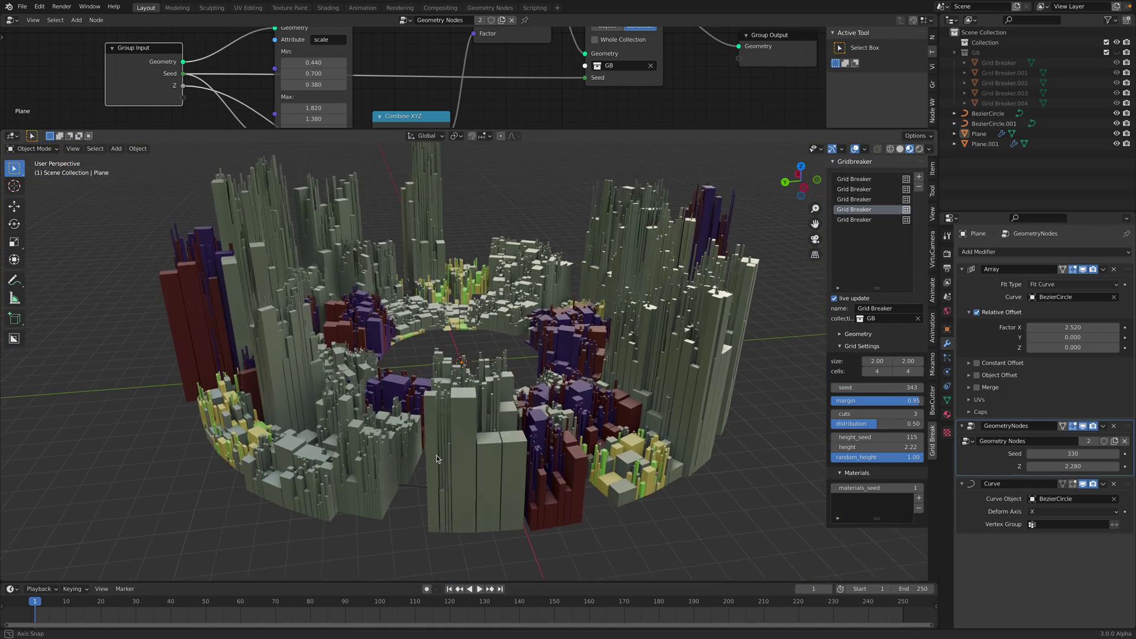
middle_click_drag(421, 450, 588, 315)
scroll(550, 346, "up", 3)
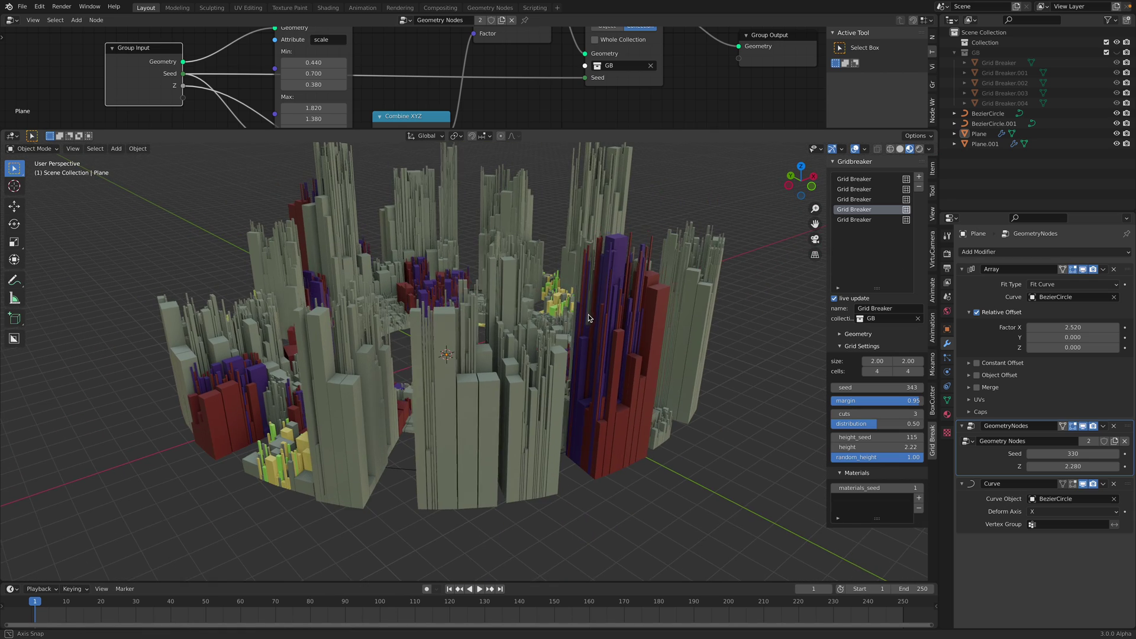
scroll(588, 315, "down", 2)
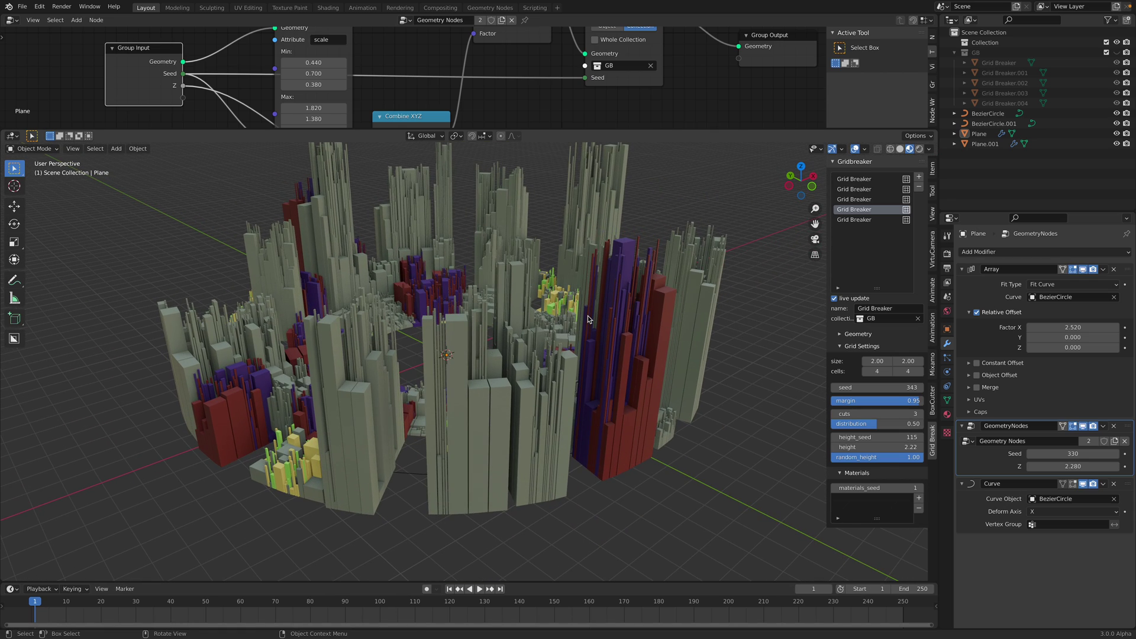
mouse_move(588, 315)
middle_mouse_down()
mouse_move(579, 291)
mouse_move(500, 326)
mouse_move(595, 351)
middle_mouse_up()
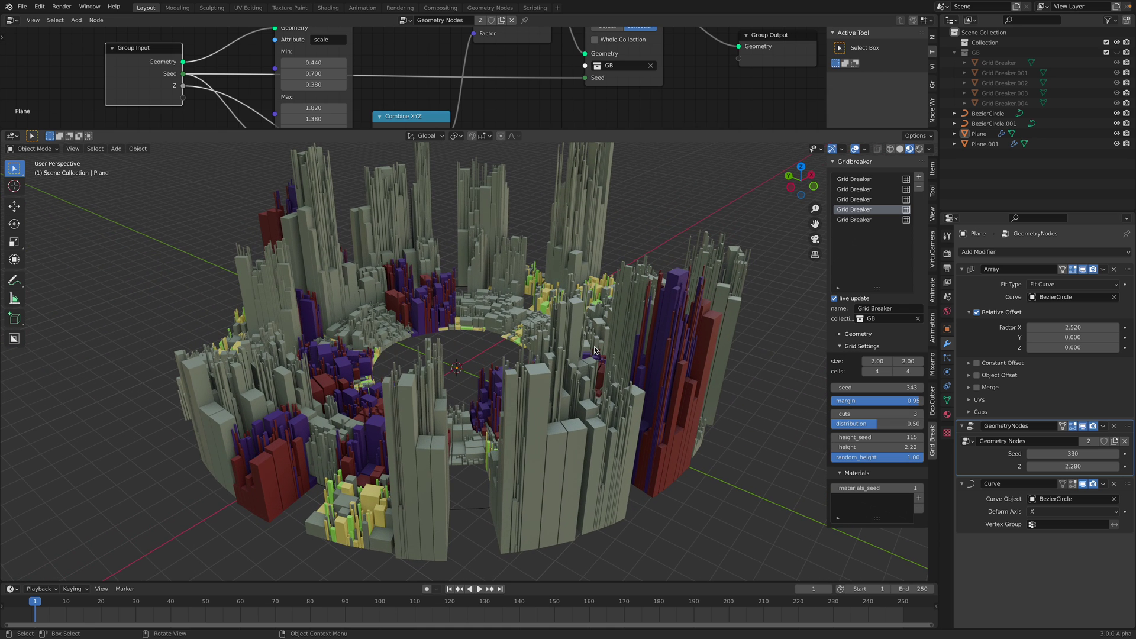